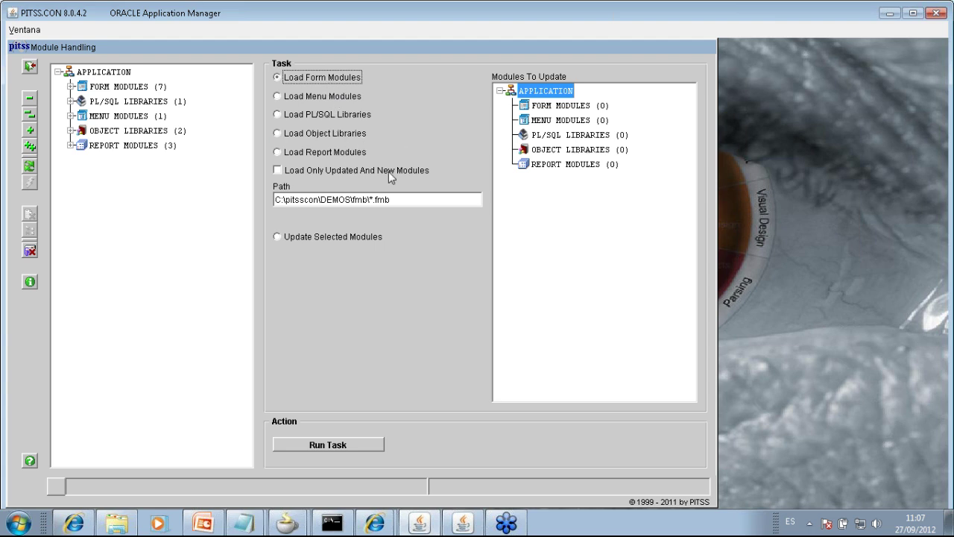
# Step: Leave Module Handling and open the Projects tool from the Development section
pyautogui.click(30, 67)
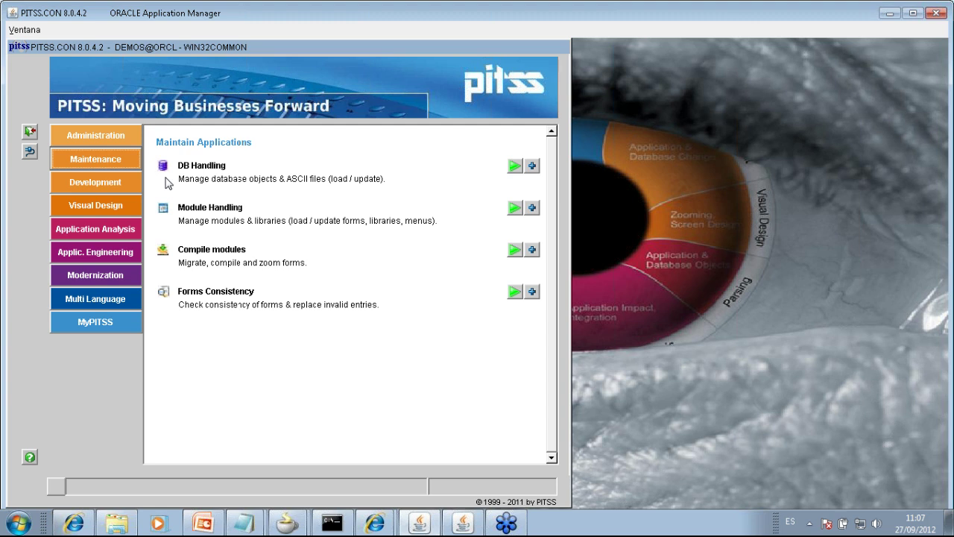
pyautogui.click(97, 187)
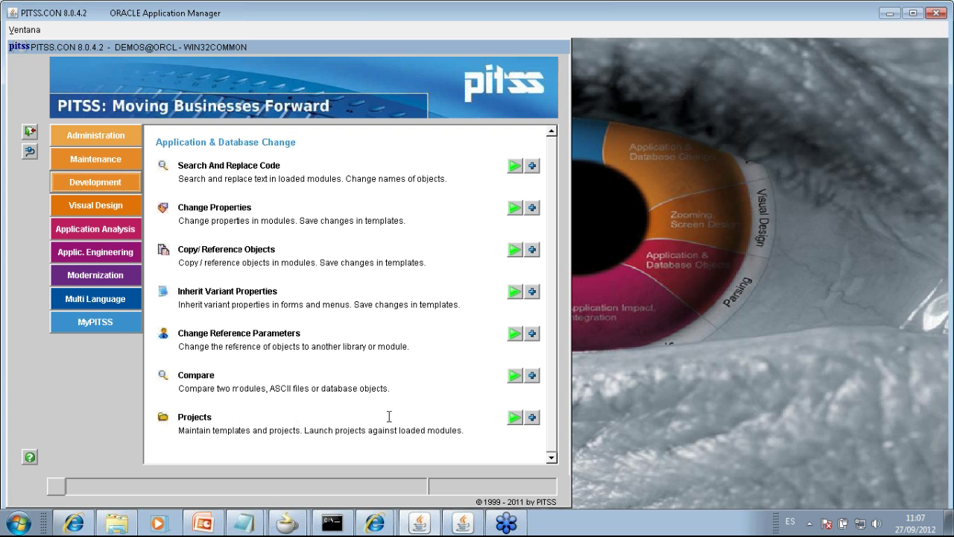
pyautogui.click(515, 417)
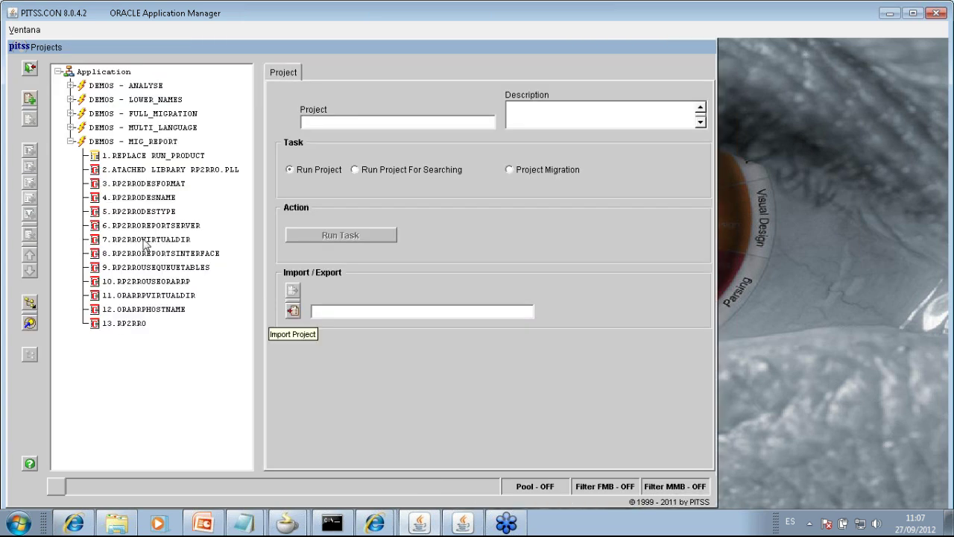
# Step: Collapse the MIG_REPORT project and look through the project details of LOWER_NAMES, MULTI_LANGUAGE and MIG_REPORT
pyautogui.click(71, 141)
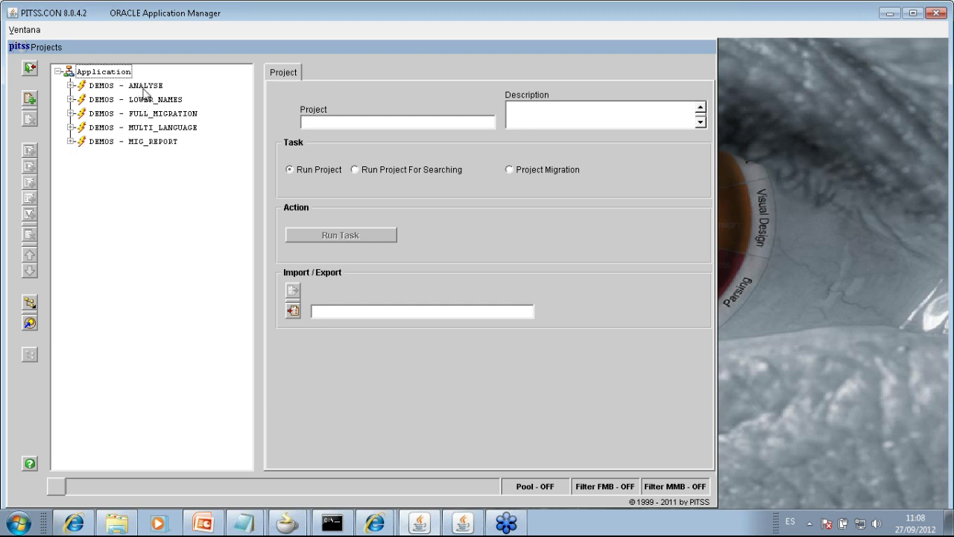
pyautogui.click(144, 87)
pyautogui.click(146, 101)
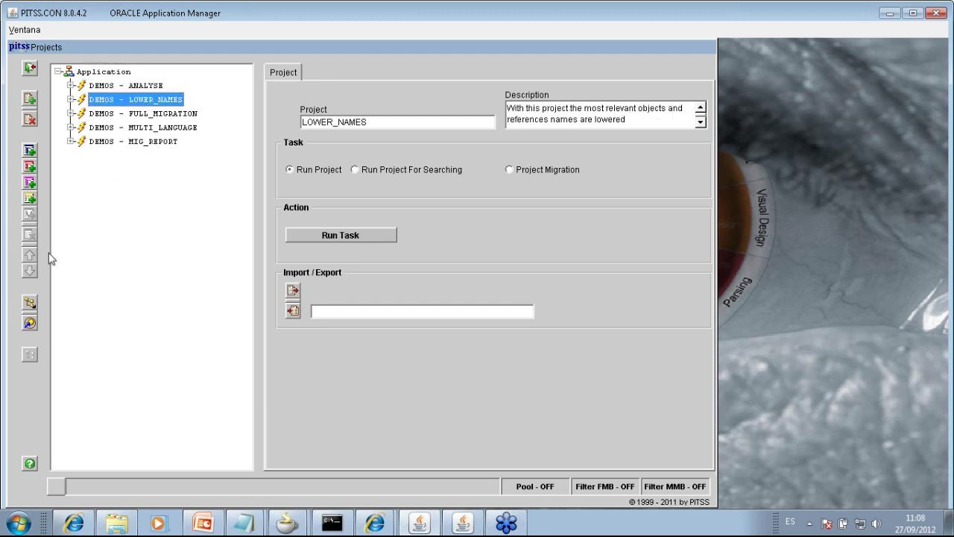
pyautogui.click(137, 130)
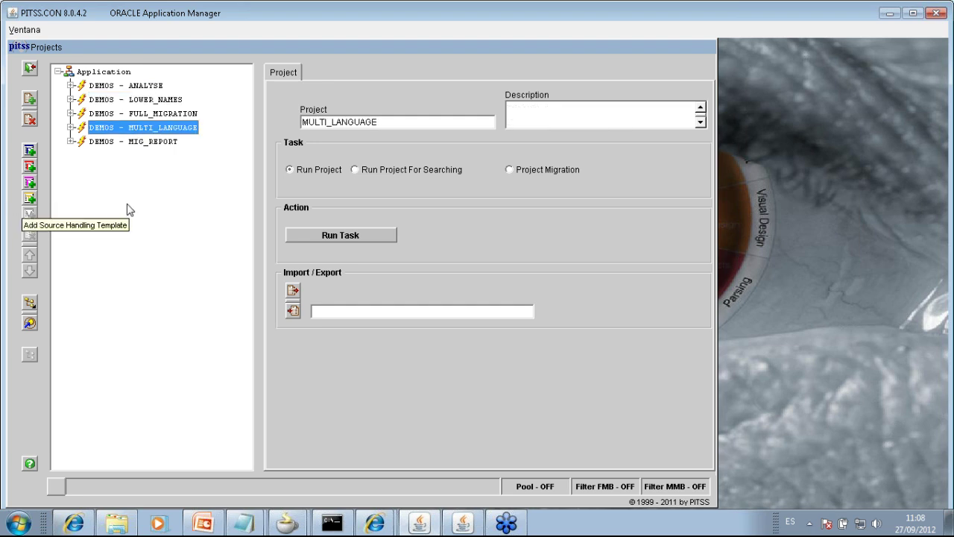
pyautogui.click(155, 143)
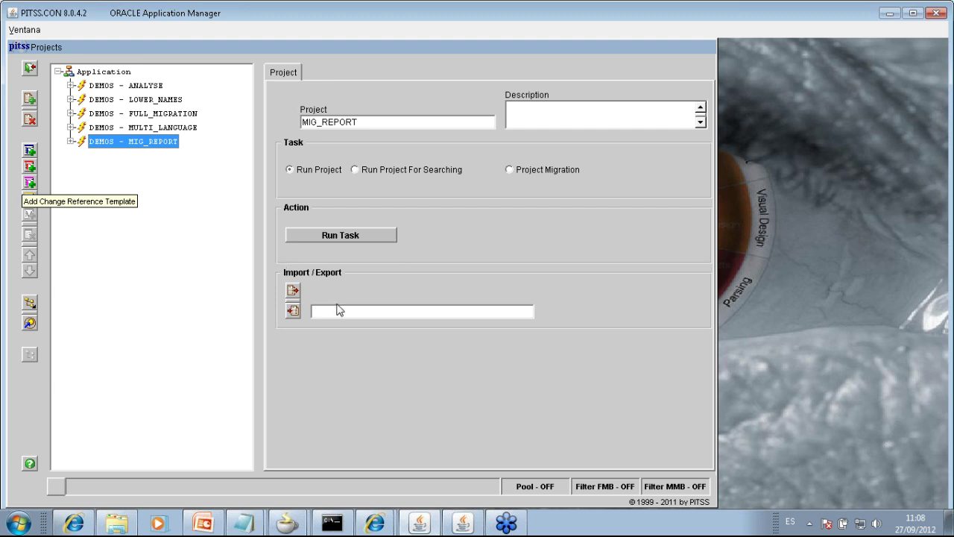
# Step: Browse the PRJ files available for project import in the data folder, and close the file selection without importing
pyautogui.click(293, 312)
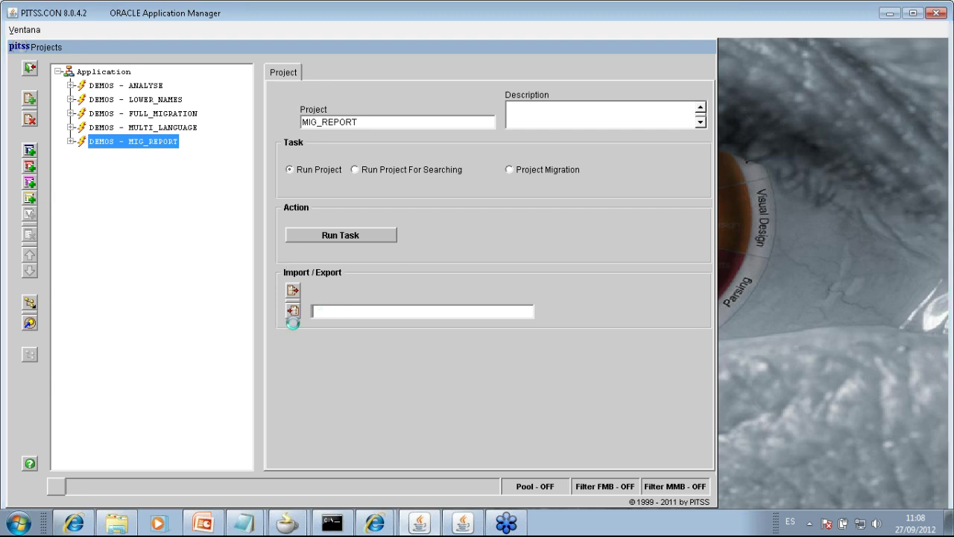
pyautogui.scroll(-1, 645, 254)
pyautogui.scroll(-5, 645, 254)
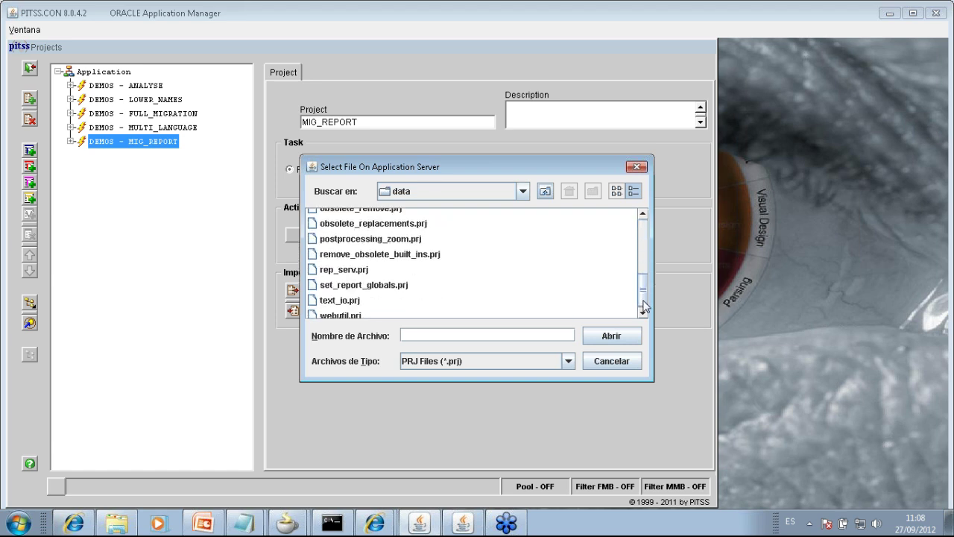
pyautogui.scroll(6, 645, 254)
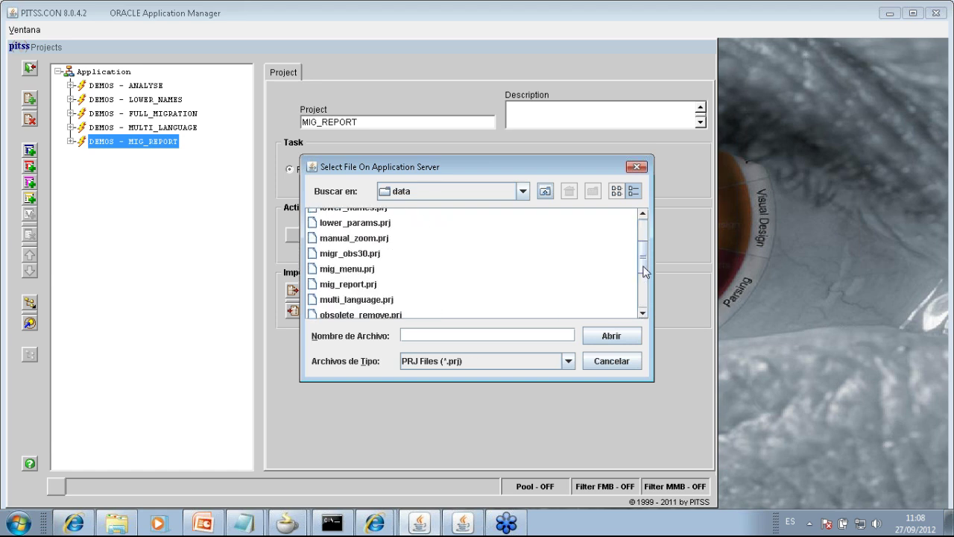
pyautogui.click(636, 166)
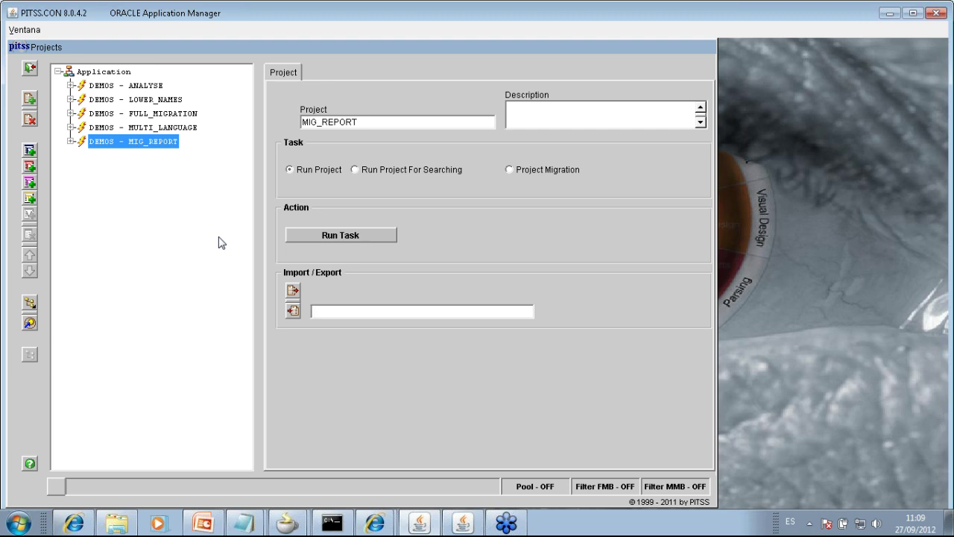
# Step: Examine the REPLACE RUN_PRODUCT and ATACHED LIBRARY RP2RRO.PLL templates in the MIG_REPORT project, and collapse the project again
pyautogui.click(71, 141)
pyautogui.click(121, 155)
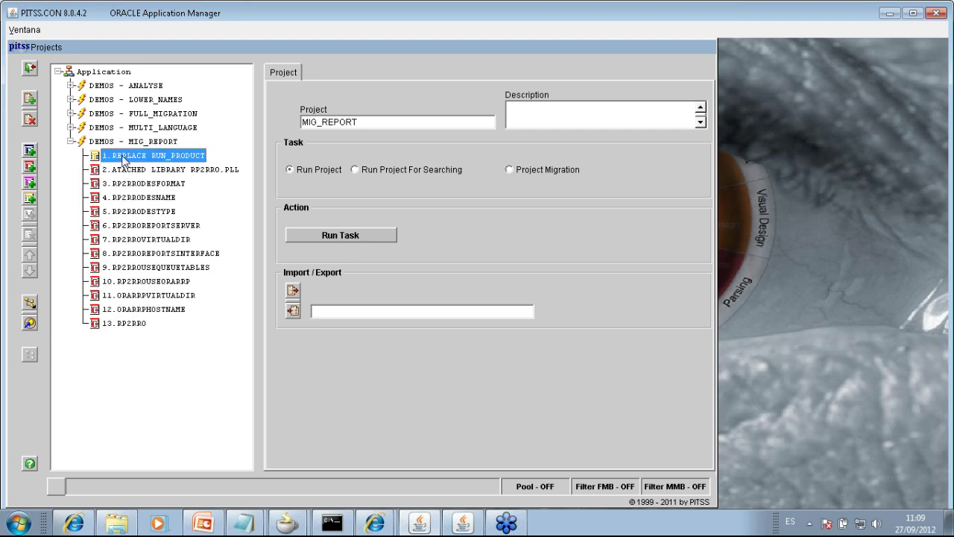
pyautogui.click(148, 170)
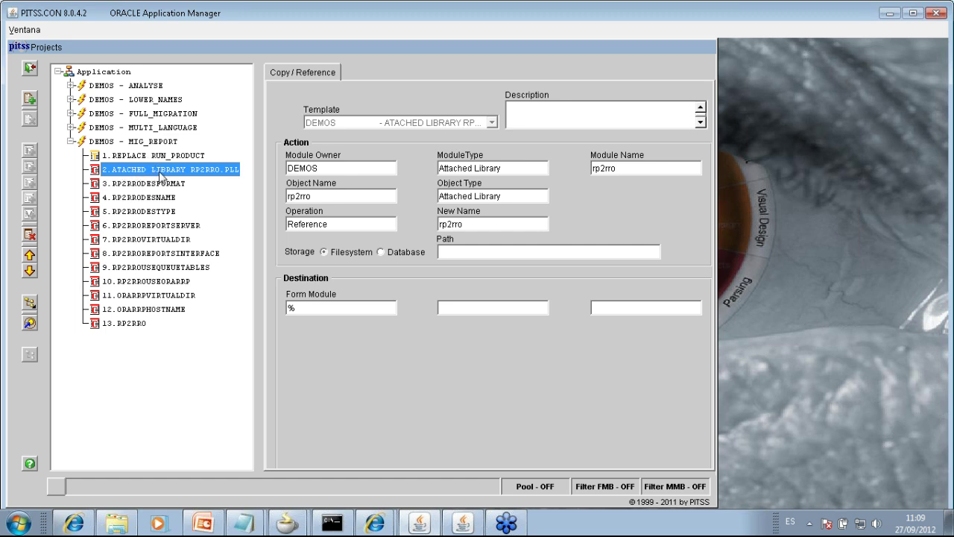
pyautogui.click(71, 141)
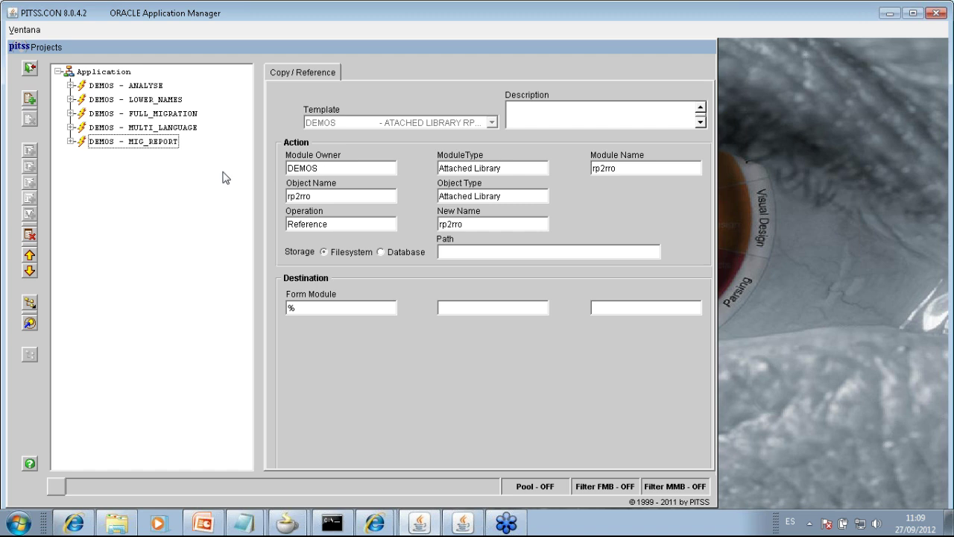
# Step: Start adding a new project and enter a first name as its project name
pyautogui.click(30, 98)
pyautogui.write('MAR')
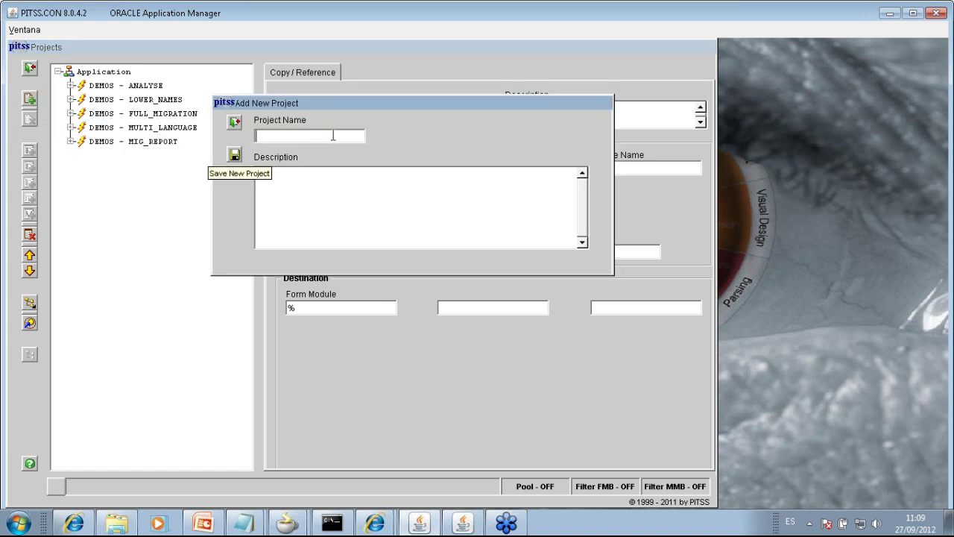
pyautogui.write('IANA')
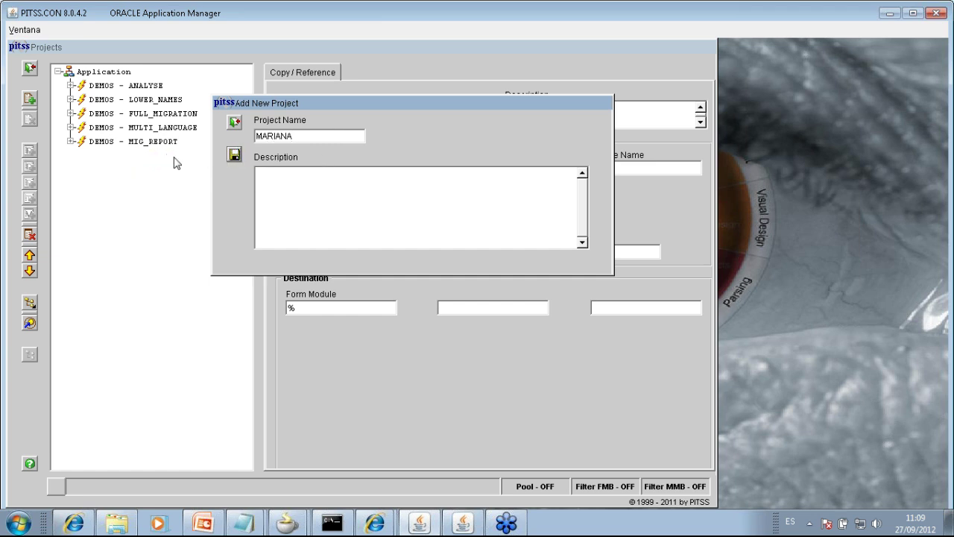
pyautogui.click(121, 156)
# Step: Leave Projects, open Search And Replace Code and configure it to search for multiple texts as words
pyautogui.click(28, 69)
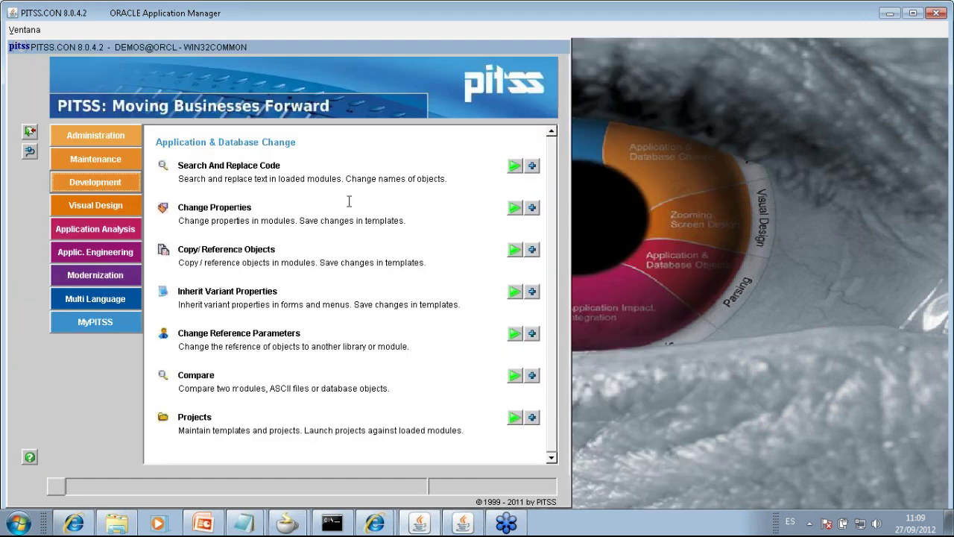
pyautogui.click(515, 166)
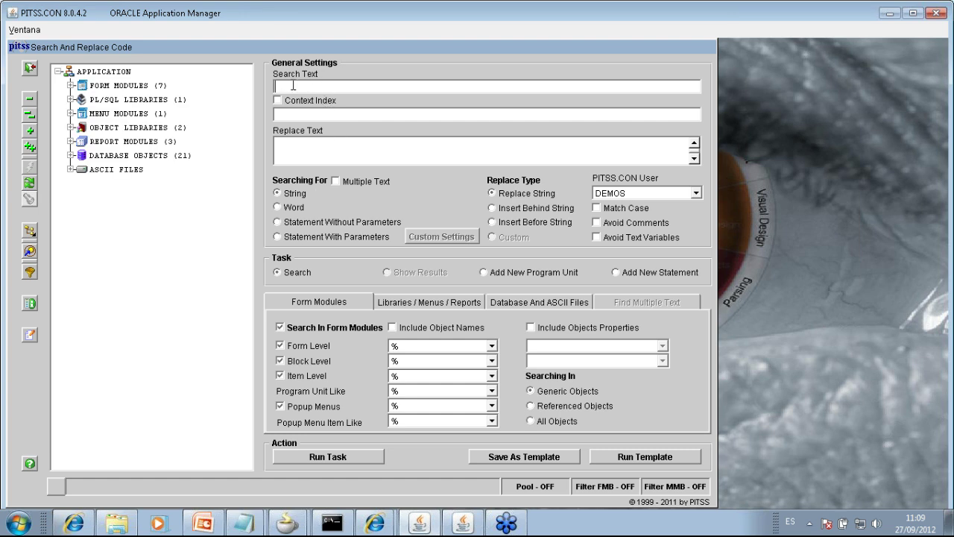
pyautogui.click(336, 182)
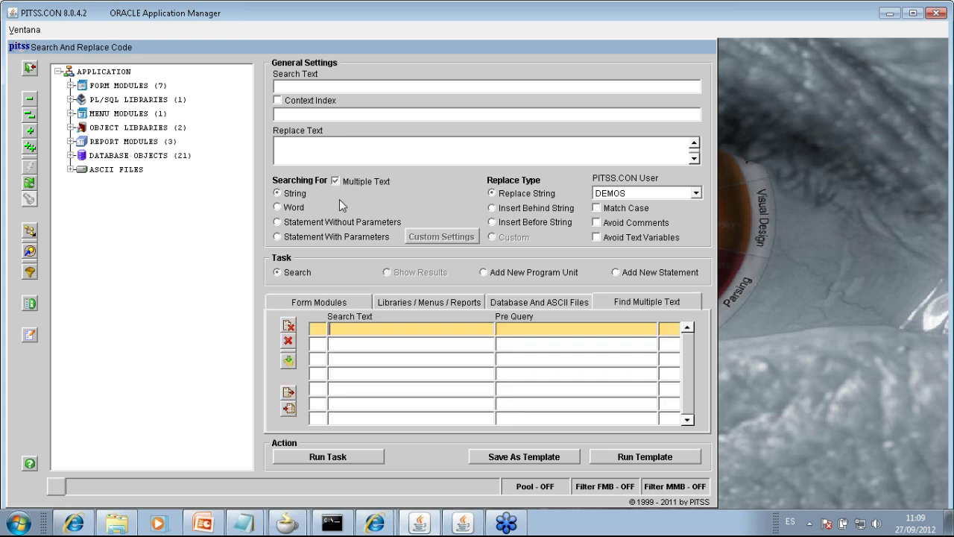
pyautogui.click(293, 208)
# Step: Import critical_functions.txt from the data folder as the list of texts to find
pyautogui.click(289, 408)
pyautogui.click(367, 231)
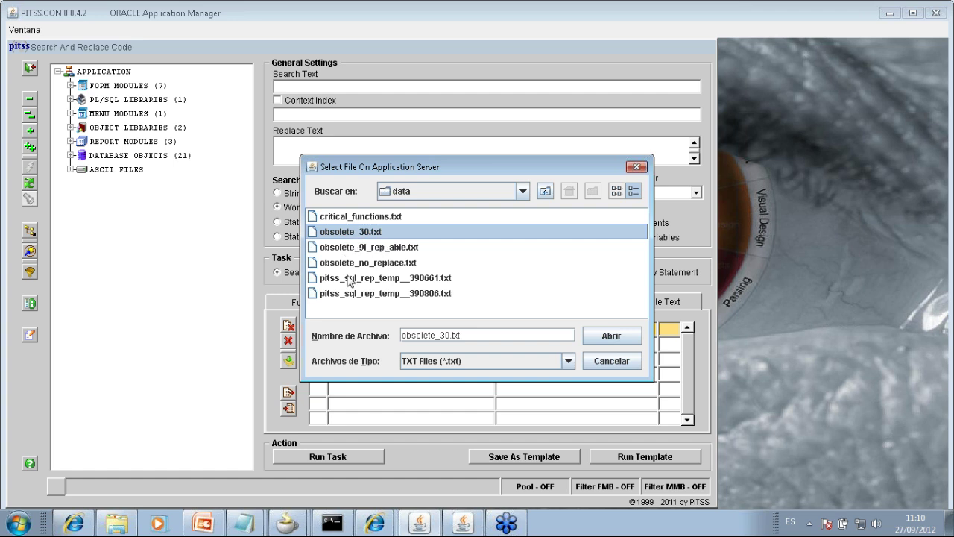
pyautogui.click(353, 218)
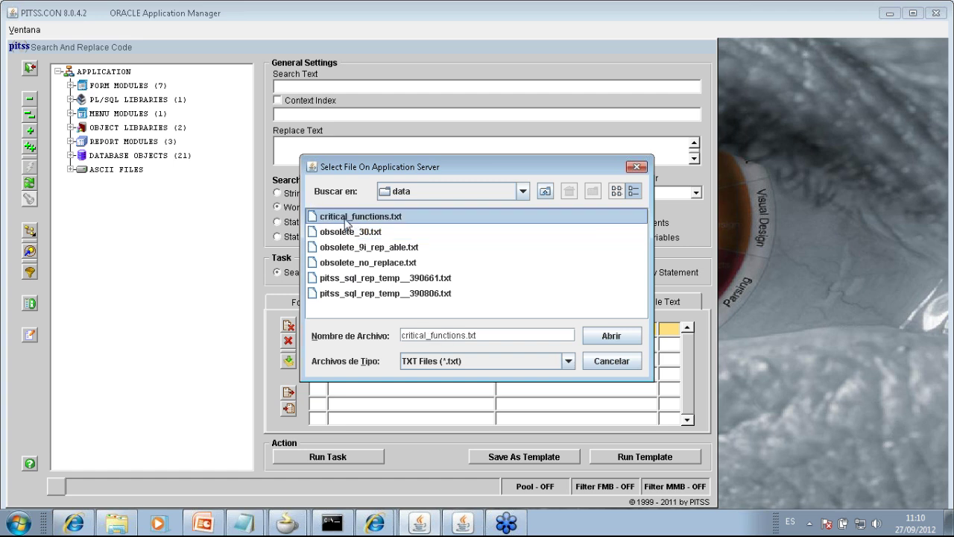
pyautogui.click(598, 337)
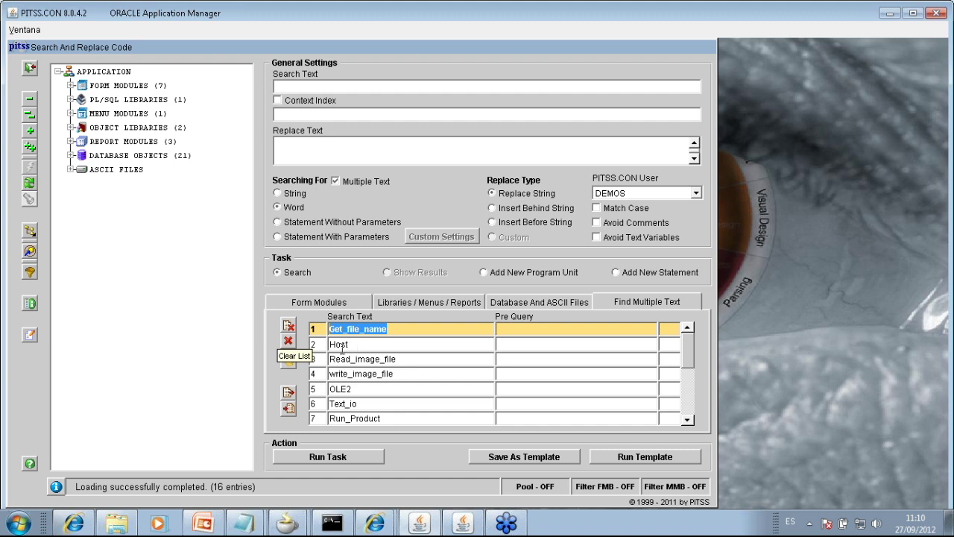
# Step: Review the entries of the imported search text list one by one, and return to the first entry
pyautogui.click(339, 344)
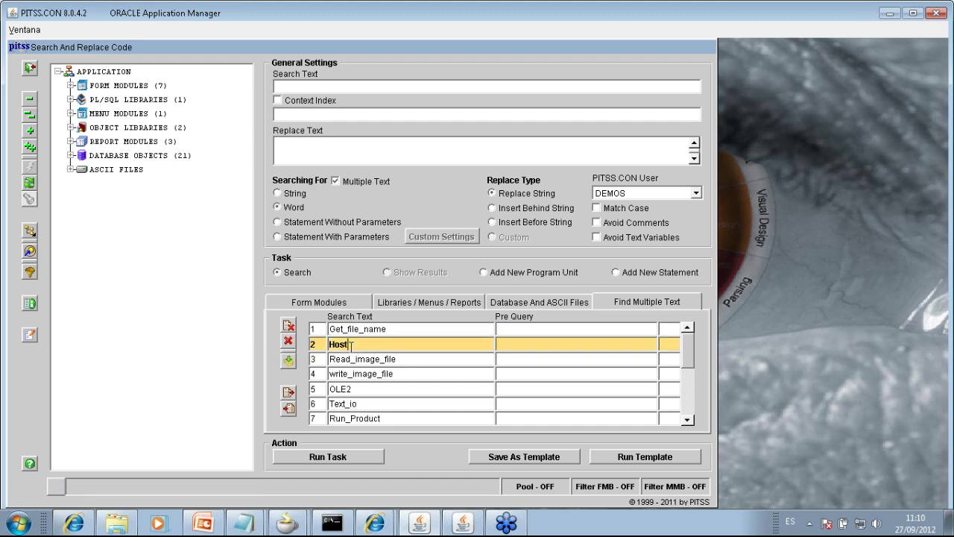
pyautogui.click(378, 359)
pyautogui.click(376, 373)
pyautogui.click(381, 388)
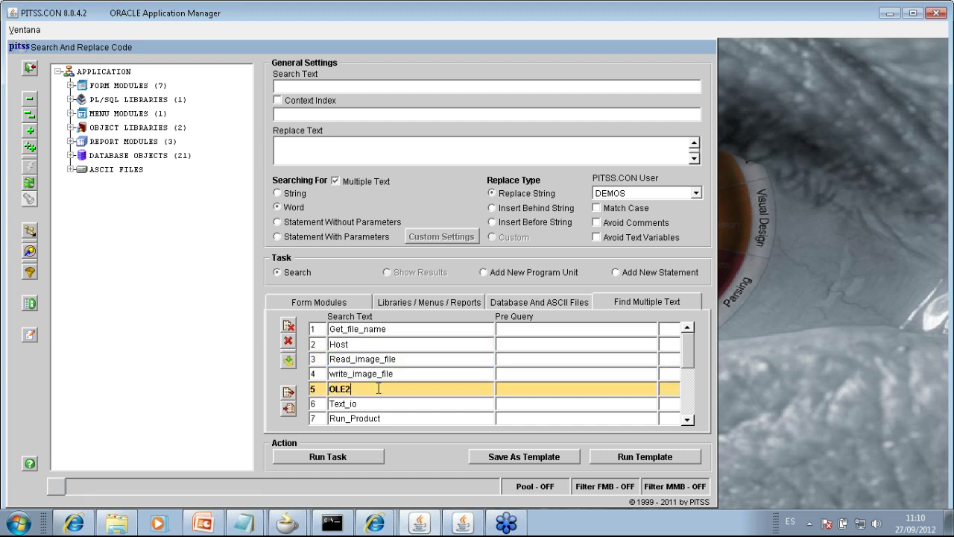
pyautogui.click(381, 402)
pyautogui.click(382, 418)
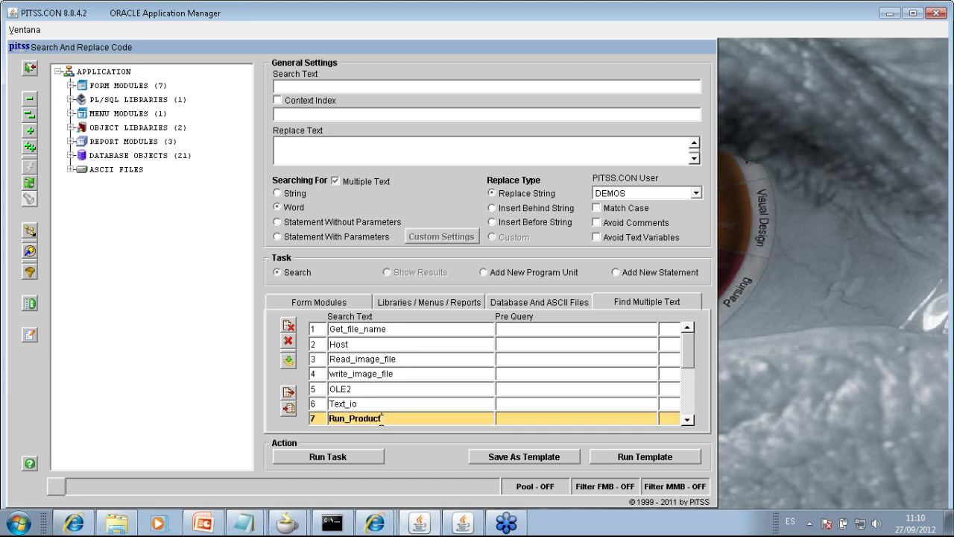
pyautogui.moveTo(685, 419); pyautogui.dragTo(685, 346)
pyautogui.click(392, 329)
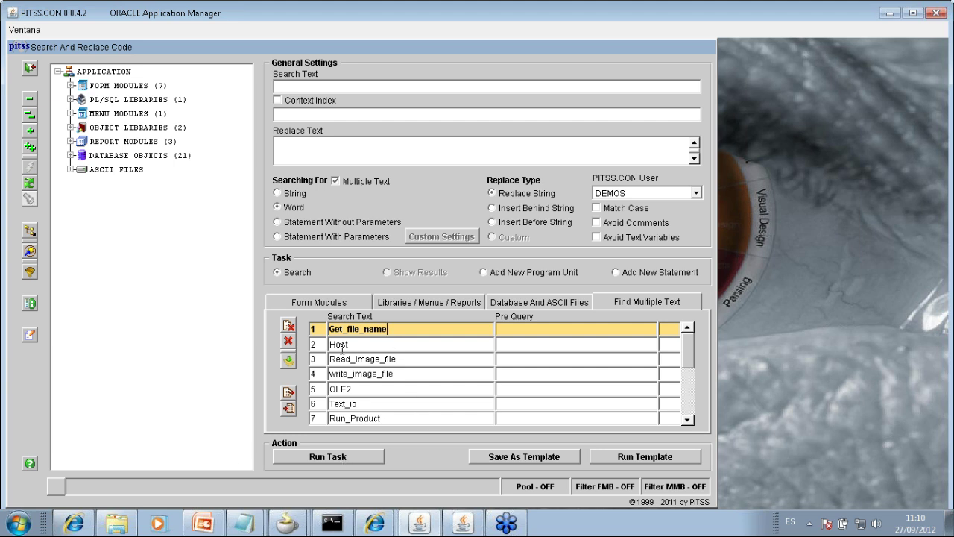
# Step: Run the multiple-text search and check which form module the first match belongs to
pyautogui.click(343, 456)
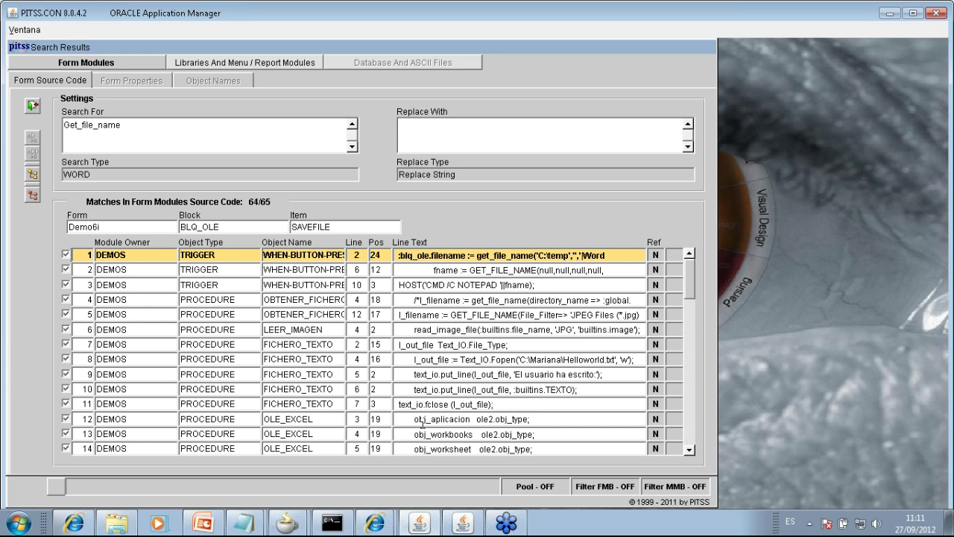
pyautogui.moveTo(101, 227); pyautogui.dragTo(62, 228)
pyautogui.click(943, 35)
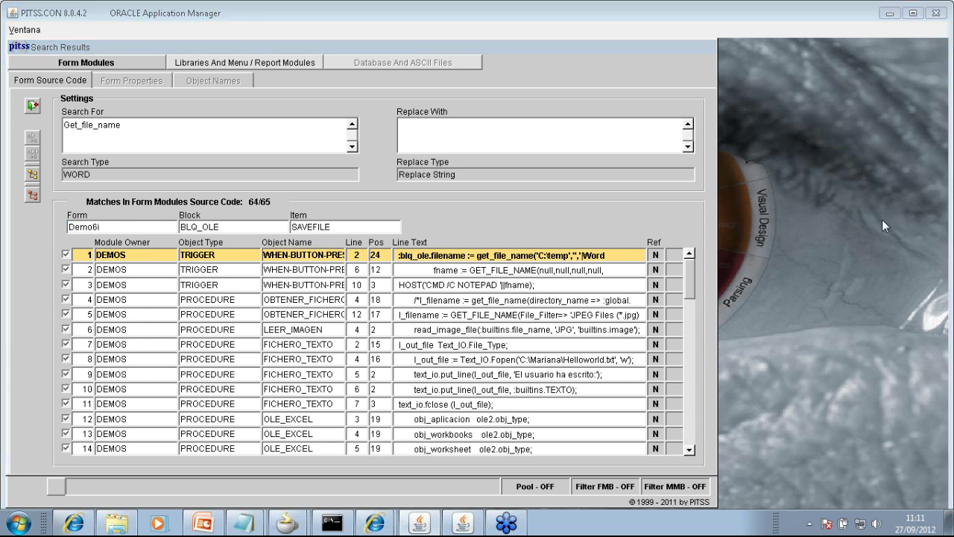
# Step: Examine the trigger code of the first get_file_name match and of the HOST match in the code editor, closing each one
pyautogui.click(518, 255)
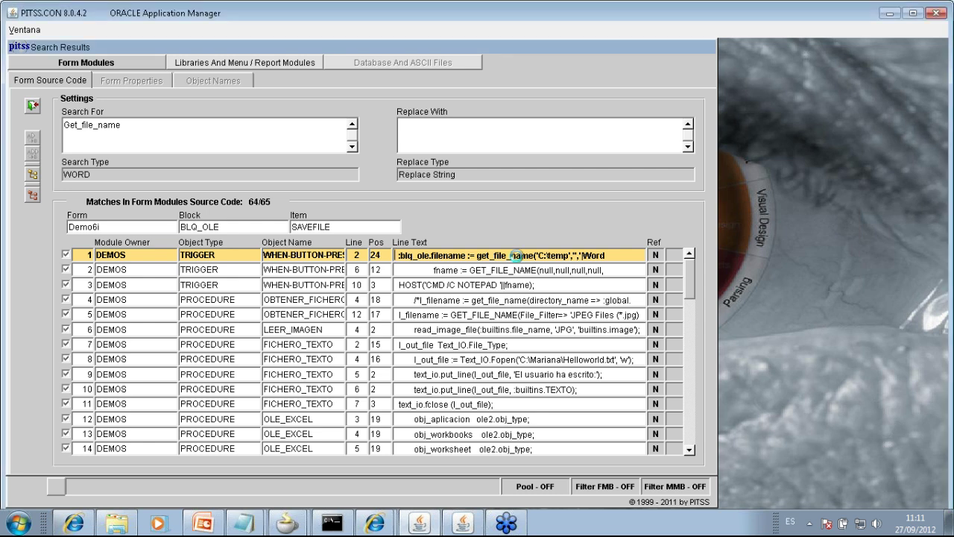
pyautogui.doubleClick(519, 255)
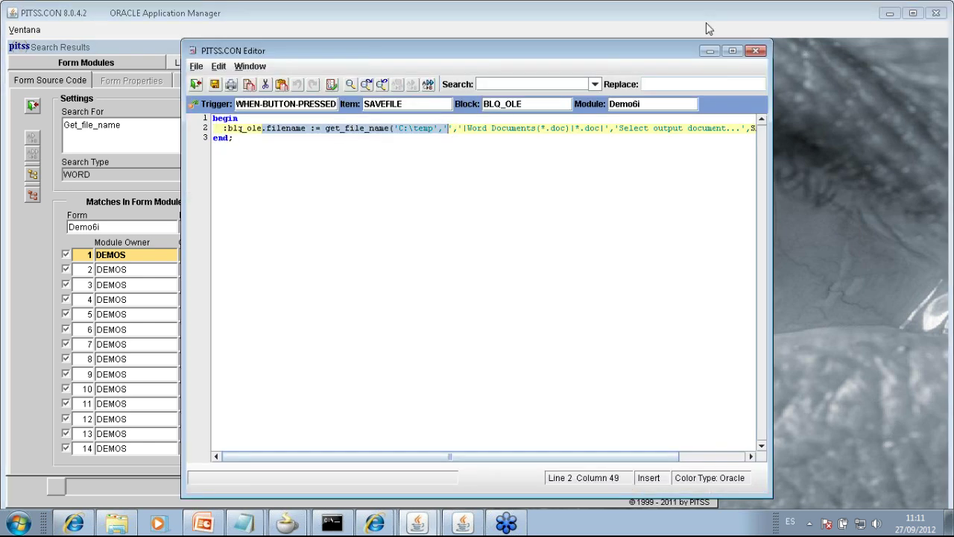
pyautogui.click(757, 51)
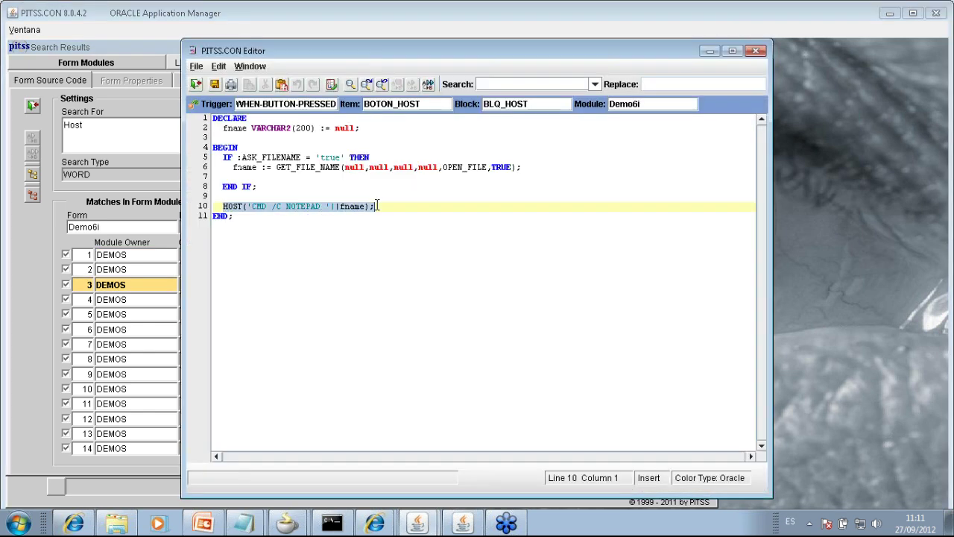
pyautogui.click(758, 52)
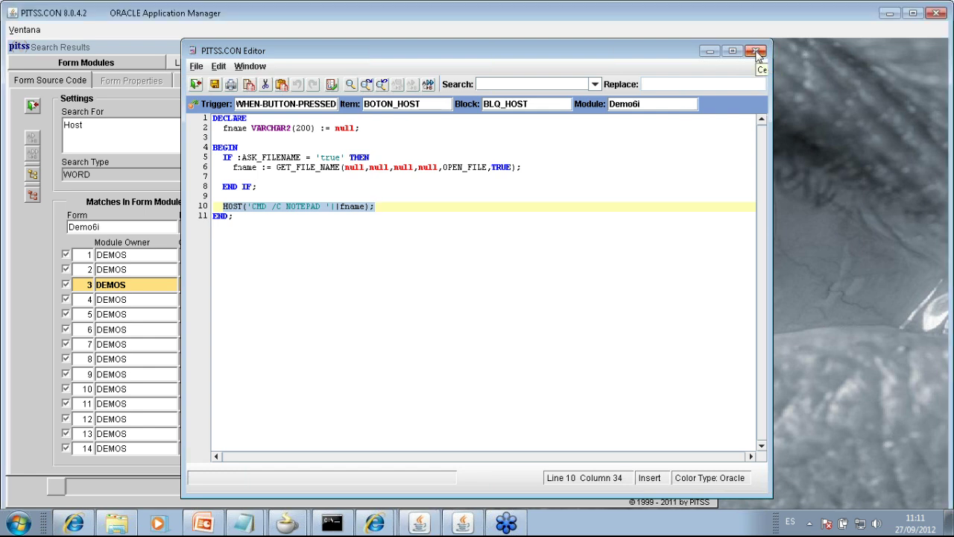
# Step: Examine the source code of a Text_io match in FICHERO_TEXTO and an OLE2 match in OLE_EXCEL
pyautogui.doubleClick(463, 377)
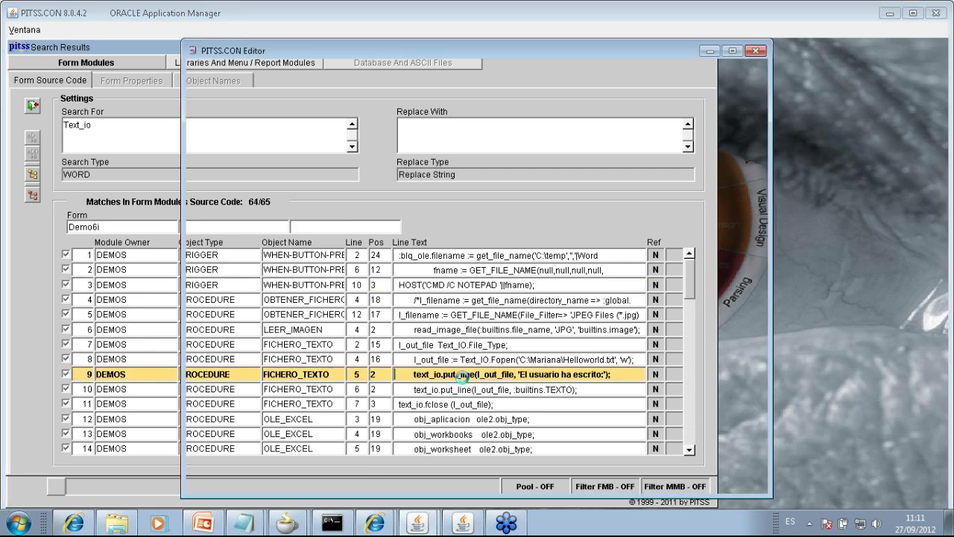
pyautogui.click(755, 51)
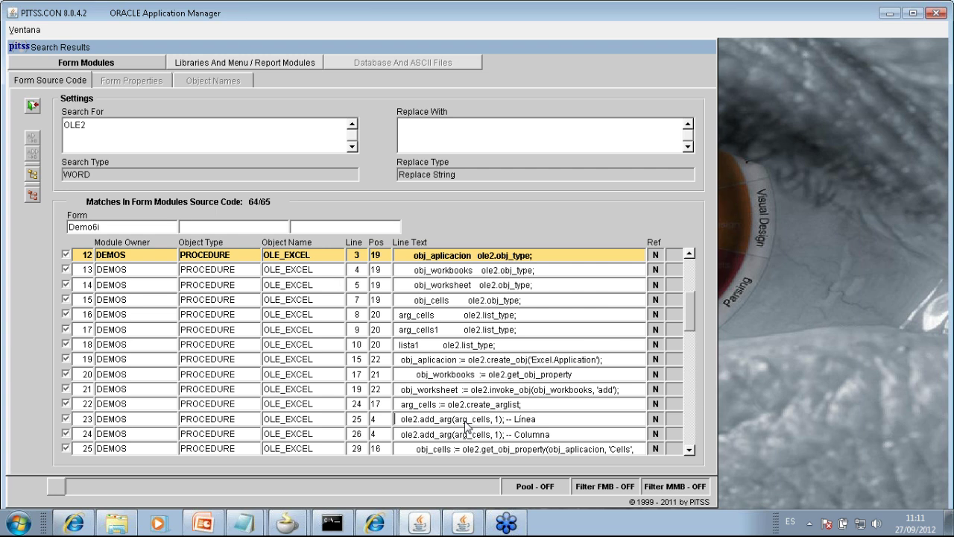
pyautogui.doubleClick(468, 427)
pyautogui.moveTo(261, 382); pyautogui.dragTo(423, 441)
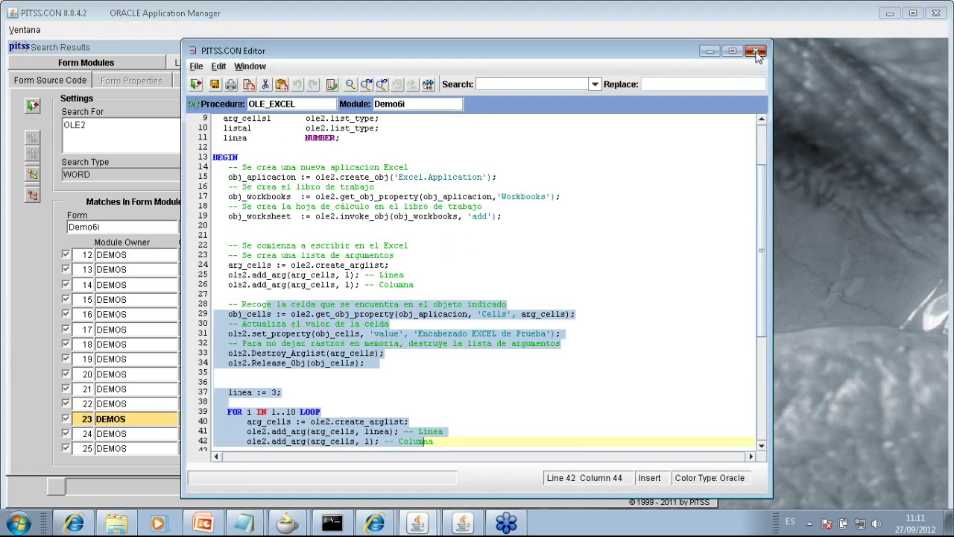
# Step: Close the OLE_EXCEL code, examine the Run_Product match in the LANZAR_INFORME procedure, and close the editor
pyautogui.click(755, 52)
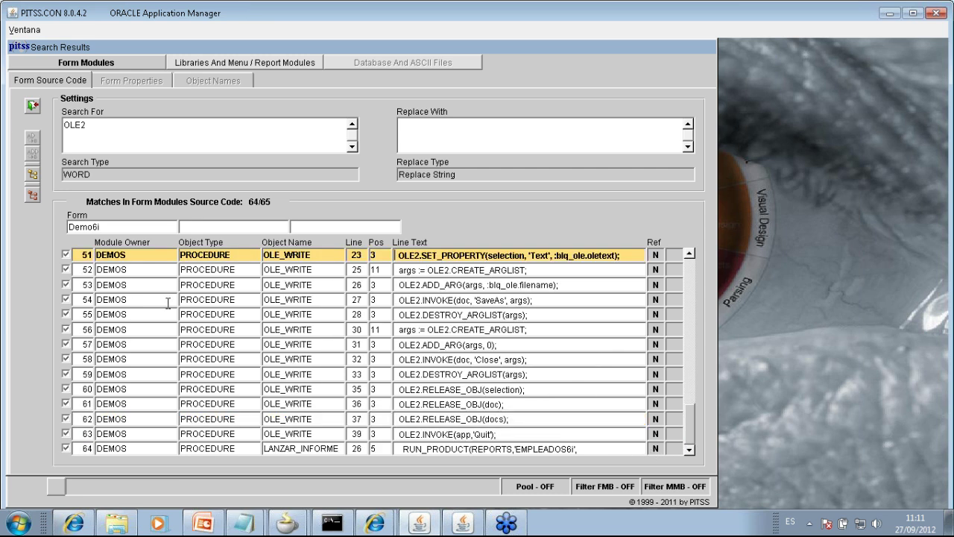
pyautogui.click(477, 449)
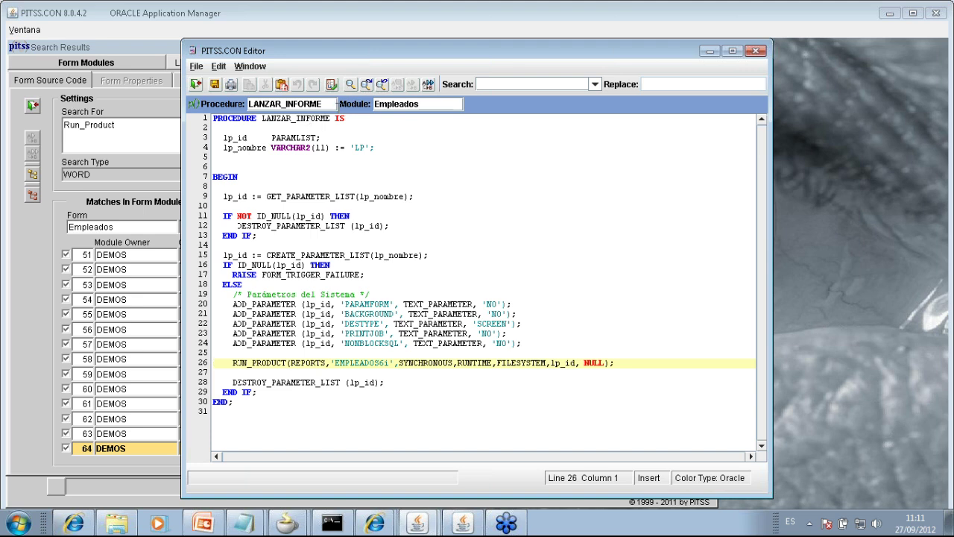
pyautogui.click(755, 51)
# Step: Open the tree report of the search results and examine the matches under Demo6i down to the OLE_EXCEL program unit
pyautogui.click(33, 194)
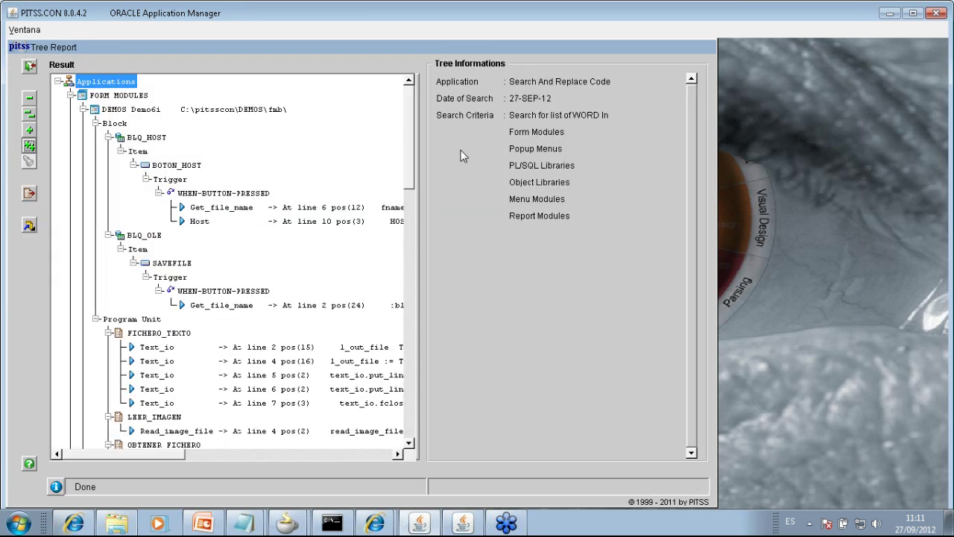
pyautogui.moveTo(412, 134); pyautogui.dragTo(413, 139)
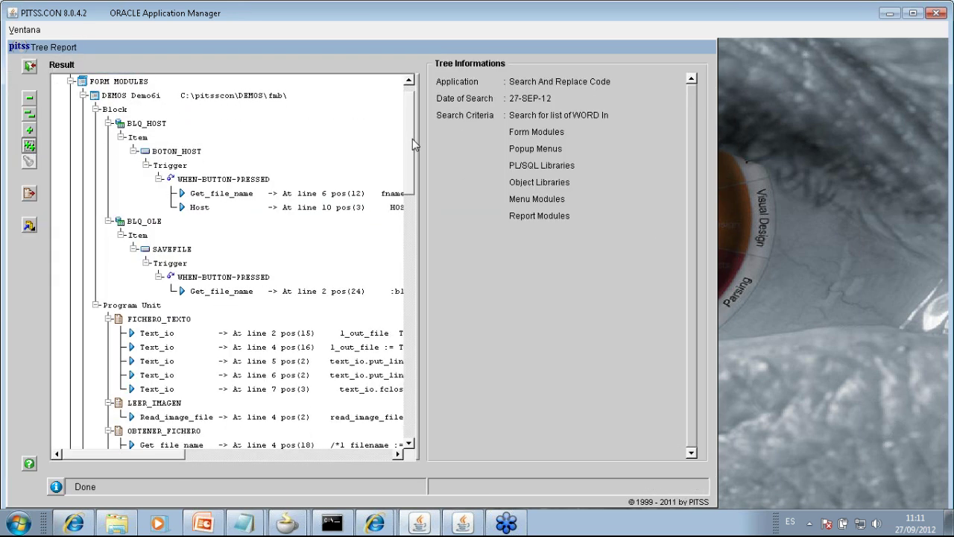
pyautogui.click(143, 96)
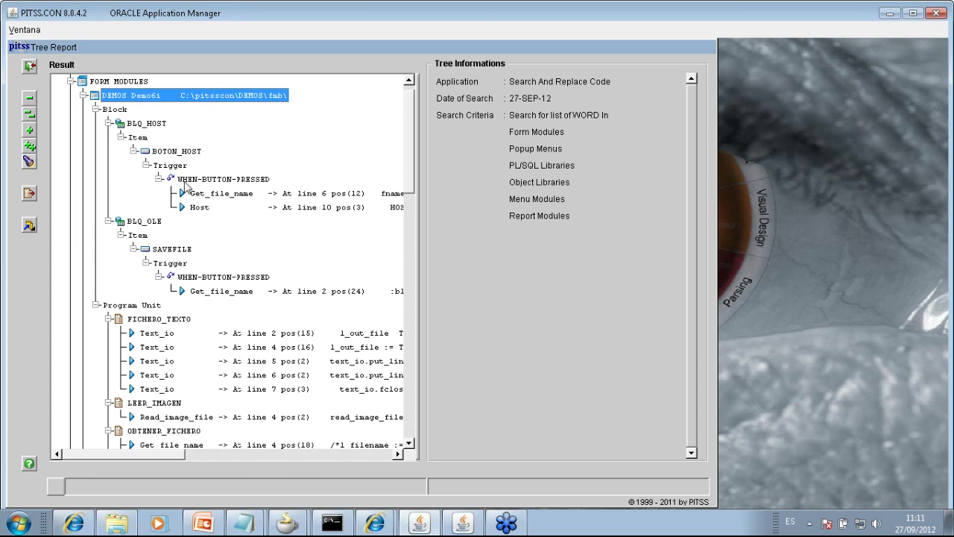
pyautogui.click(208, 196)
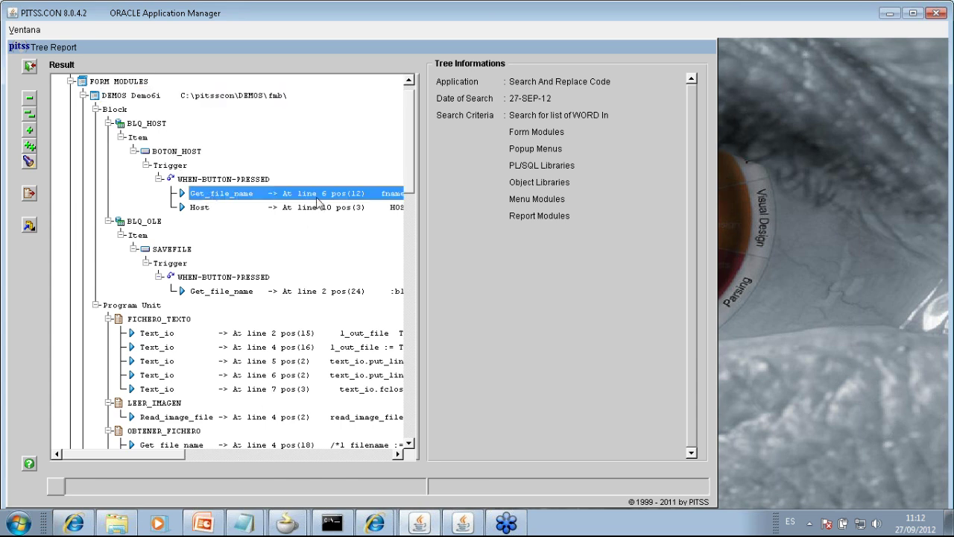
pyautogui.moveTo(412, 149); pyautogui.dragTo(410, 291)
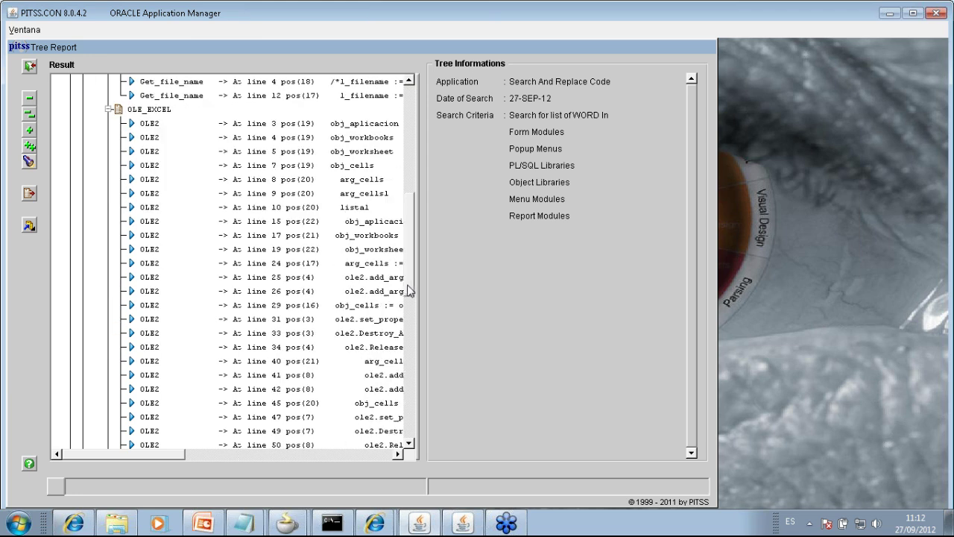
# Step: Check the output formats offered for the tree report, and return to the search results without running it
pyautogui.click(29, 193)
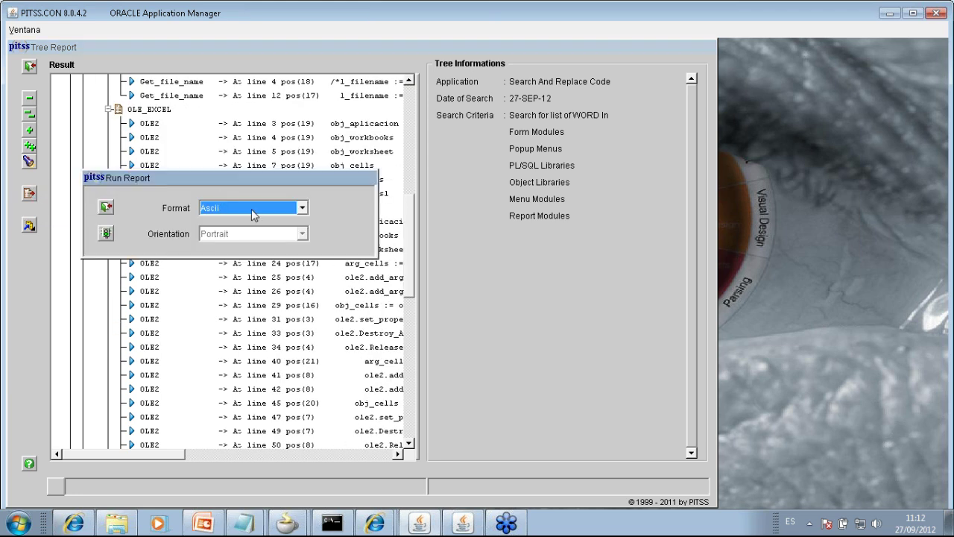
pyautogui.click(252, 209)
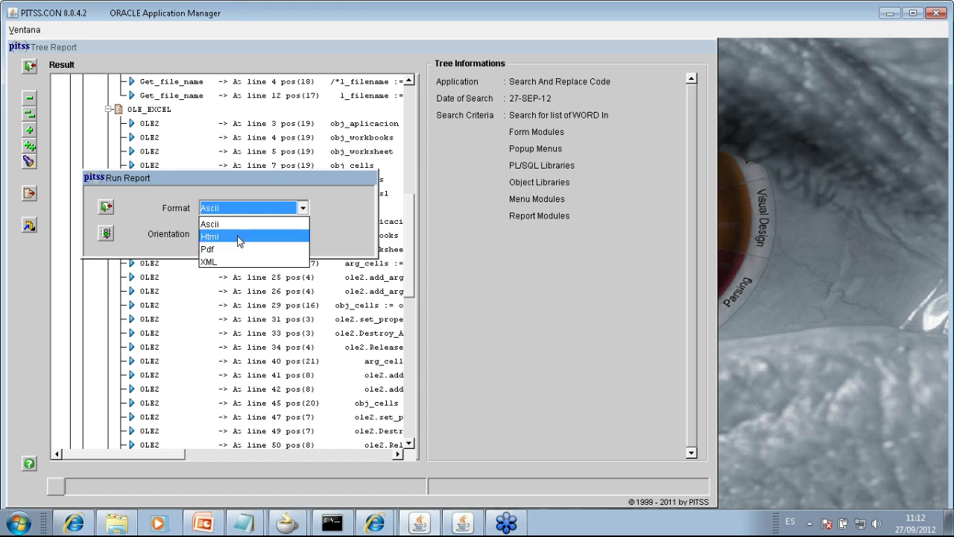
pyautogui.click(106, 207)
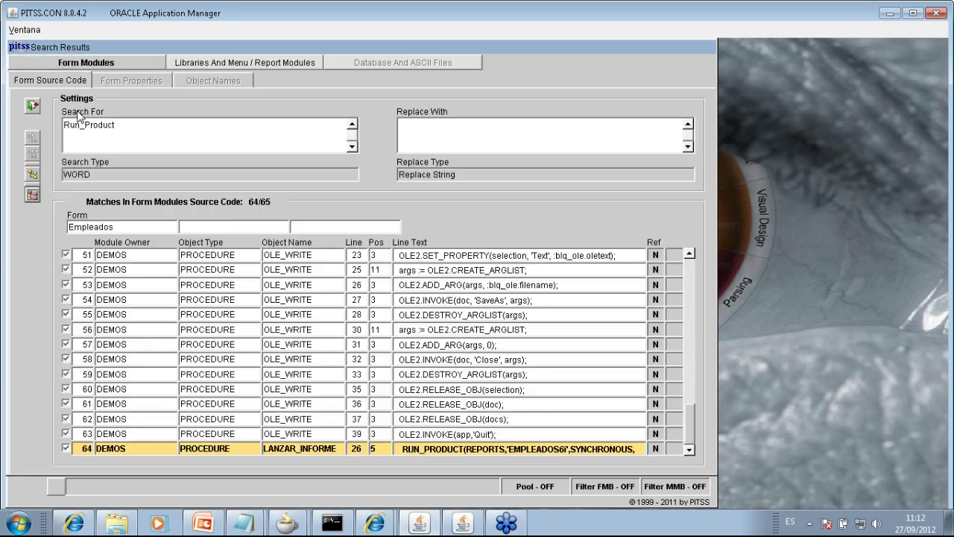
# Step: Leave the search results and check the match counts of Get_file_name, Host, Read_image_file and OLE2 in the multiple-text list
pyautogui.click(33, 105)
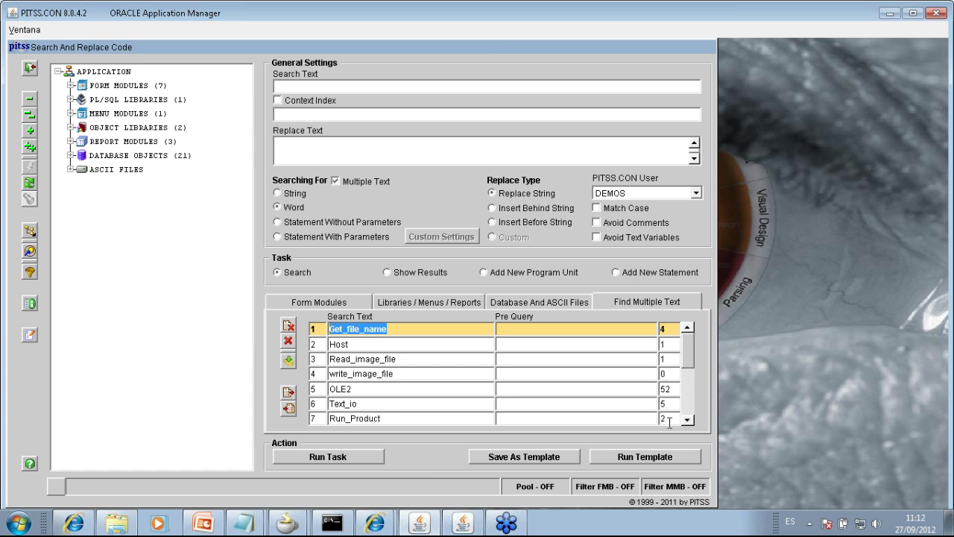
pyautogui.doubleClick(659, 329)
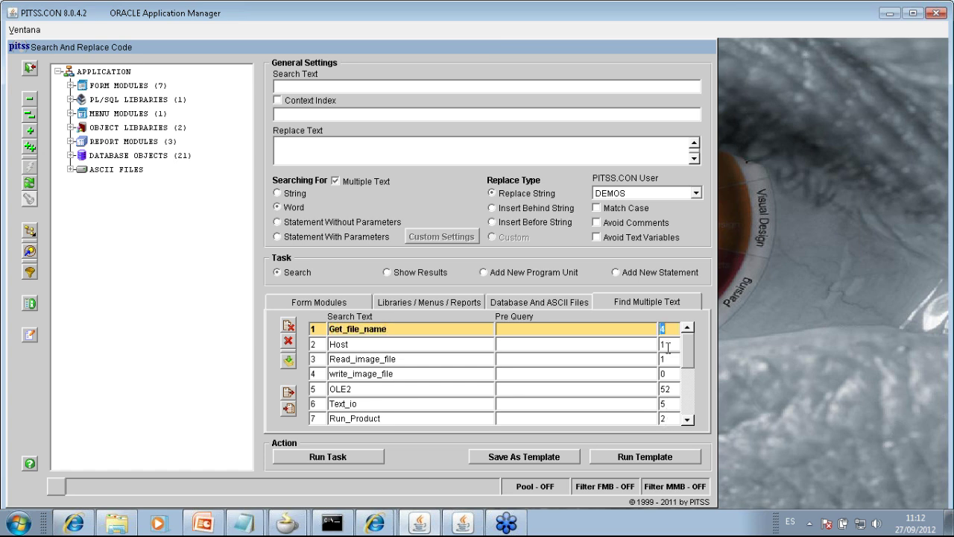
pyautogui.doubleClick(667, 345)
pyautogui.doubleClick(663, 360)
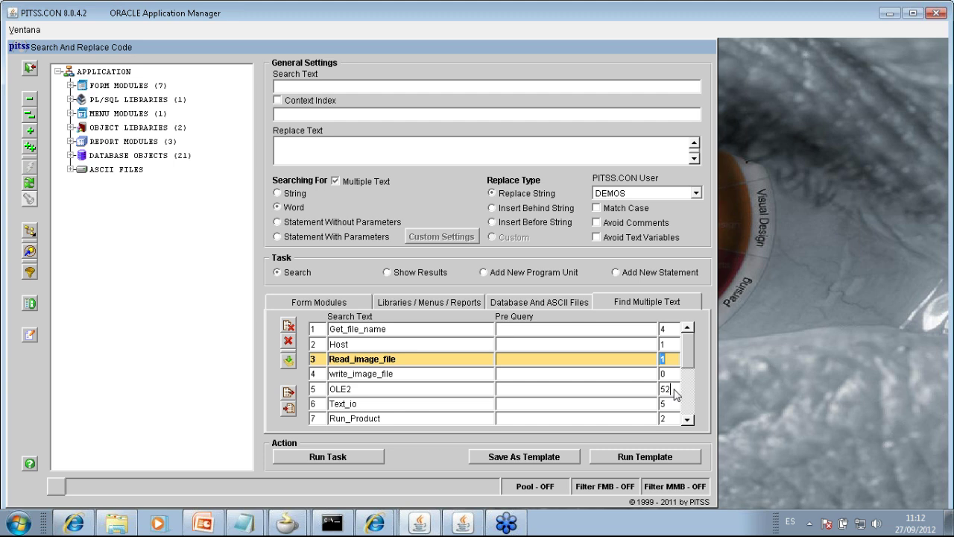
pyautogui.doubleClick(671, 389)
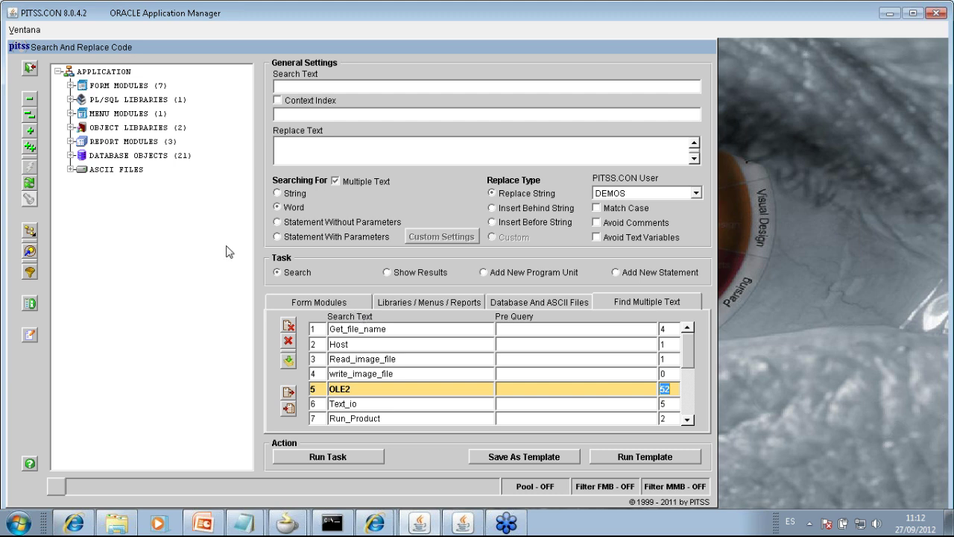
# Step: Review the Get_file_name, Host, Read_image_file, OLE2 and Text_io entries in the search text list
pyautogui.click(388, 330)
pyautogui.click(370, 345)
pyautogui.click(422, 363)
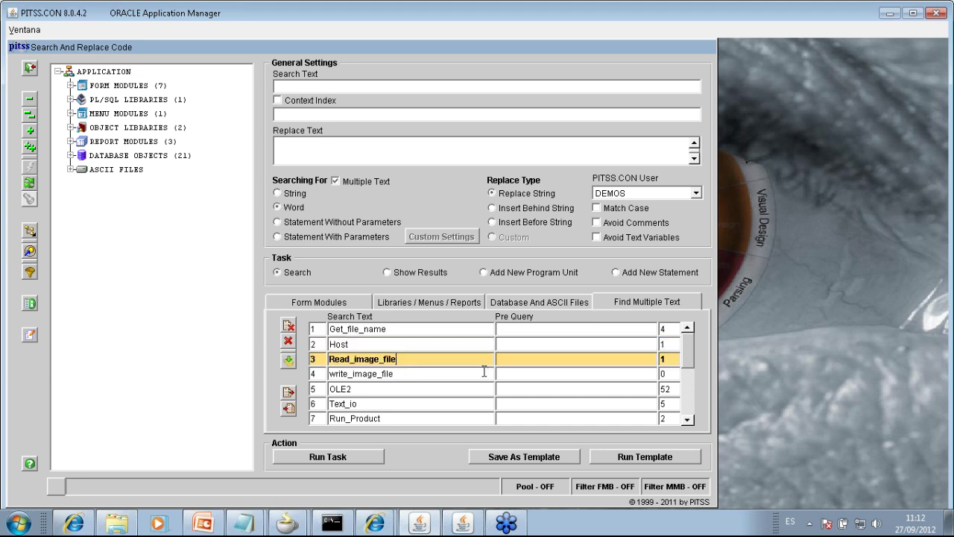
pyautogui.click(356, 389)
pyautogui.click(371, 404)
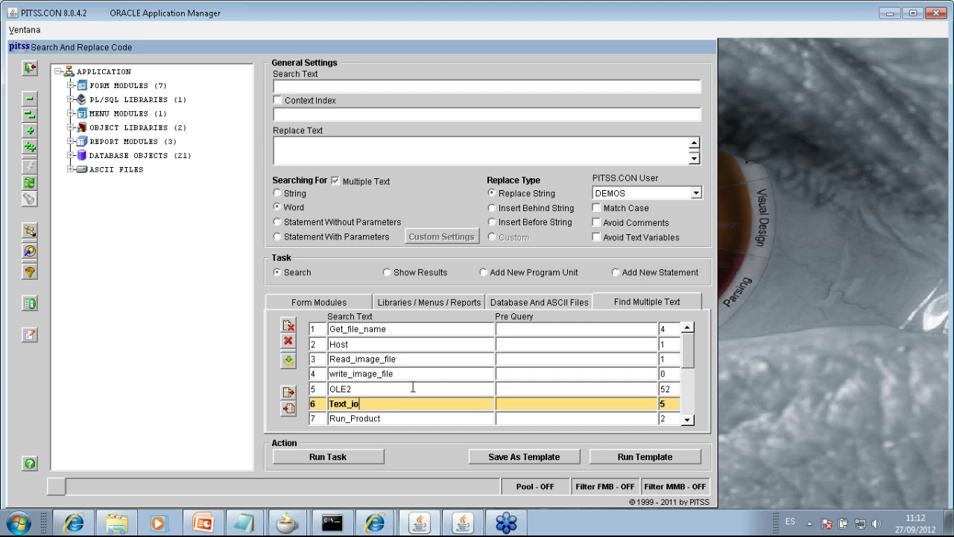
# Step: Turn off multiple-text search and save a template named MAR_TEXT_IO that replaces the string TEXT_IO with CLIENT_TEXT_IO
pyautogui.click(336, 181)
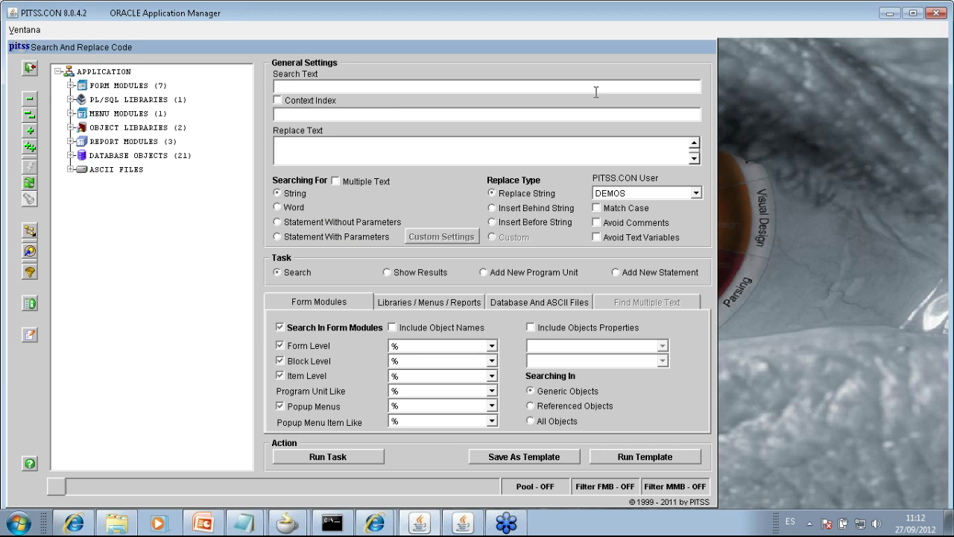
pyautogui.write('TEXT_IO')
pyautogui.click(425, 148)
pyautogui.write('CLIENT_TEXT_')
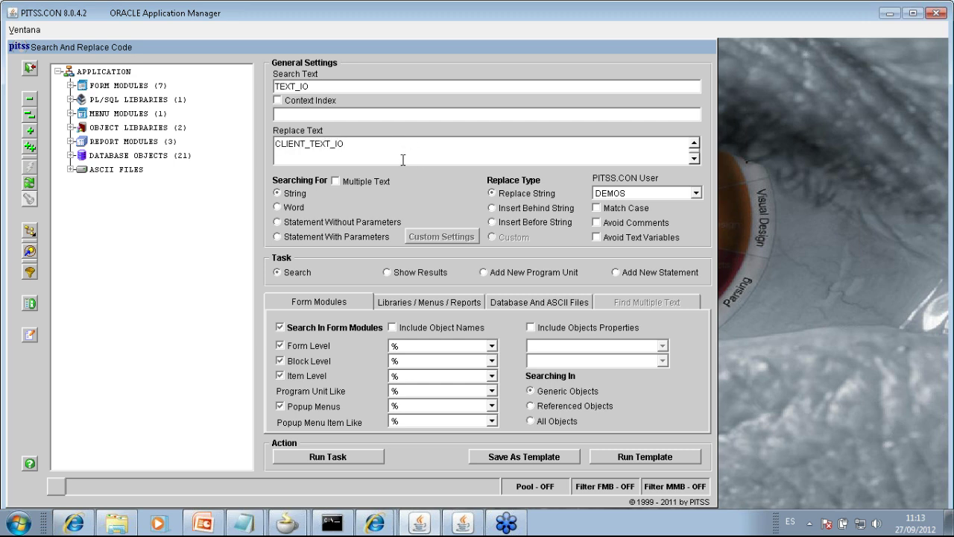
pyautogui.click(524, 458)
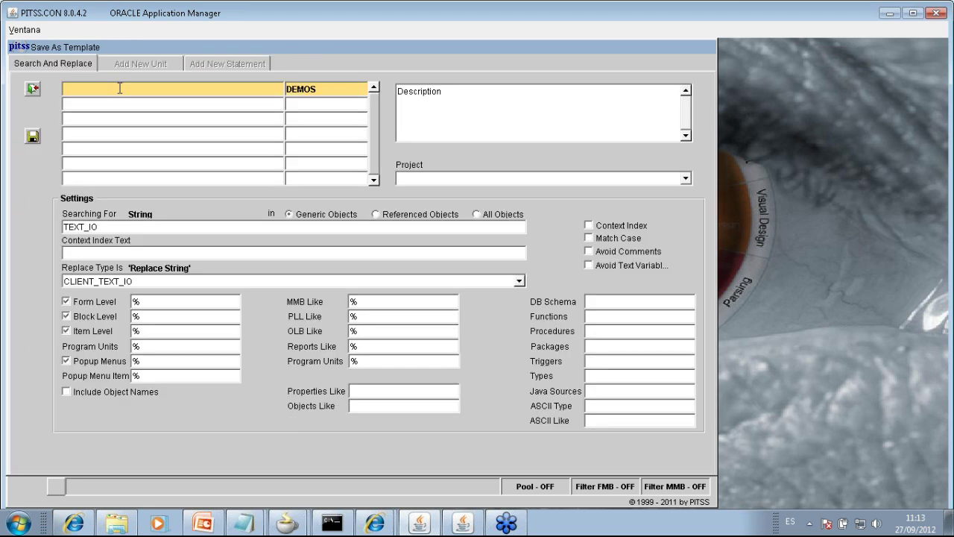
pyautogui.write('MAR_TEXT_IO')
pyautogui.click(32, 88)
# Step: Save a template named MAR_READ_IMAGE that replaces READ_IMAGE_FILE with CLIENT_IMAGE.READ_IMAGE_FILE
pyautogui.write('READ_IMAGE_FILE')
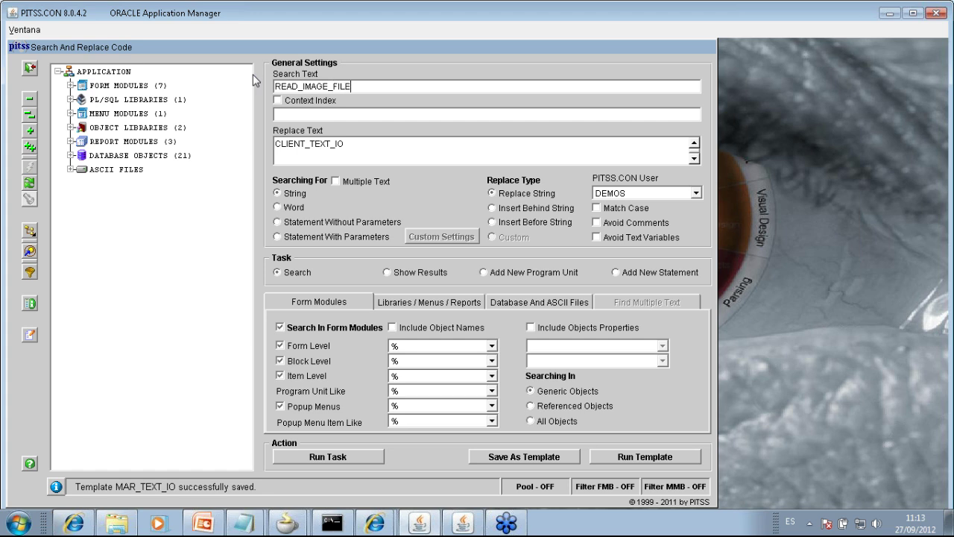
pyautogui.moveTo(310, 144); pyautogui.dragTo(380, 143)
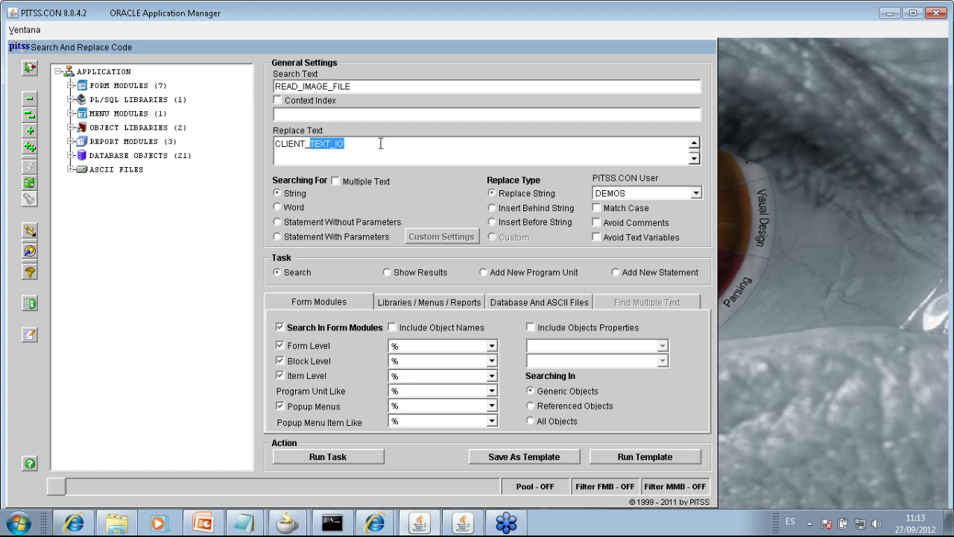
pyautogui.write('IMAGE.READ_IMAGE_FILE')
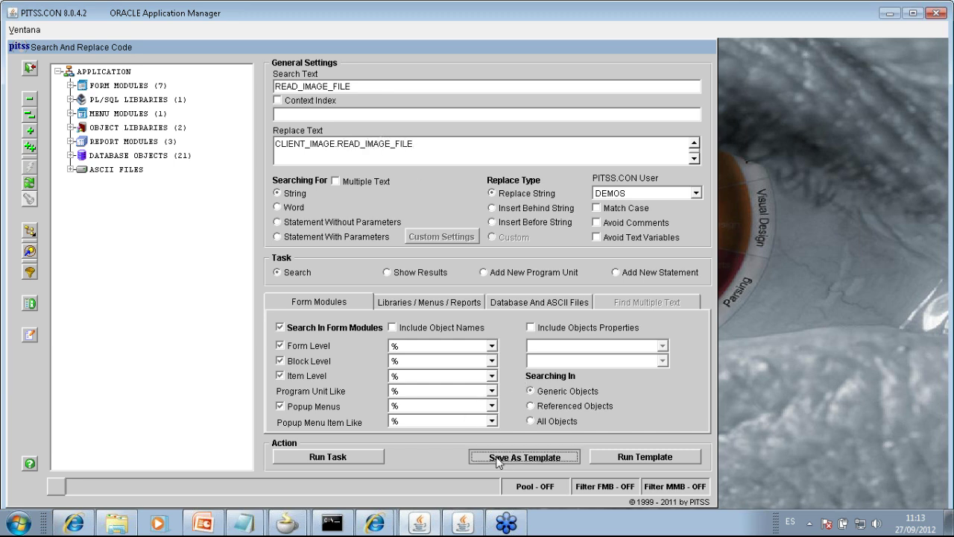
pyautogui.click(496, 453)
pyautogui.write('MAR')
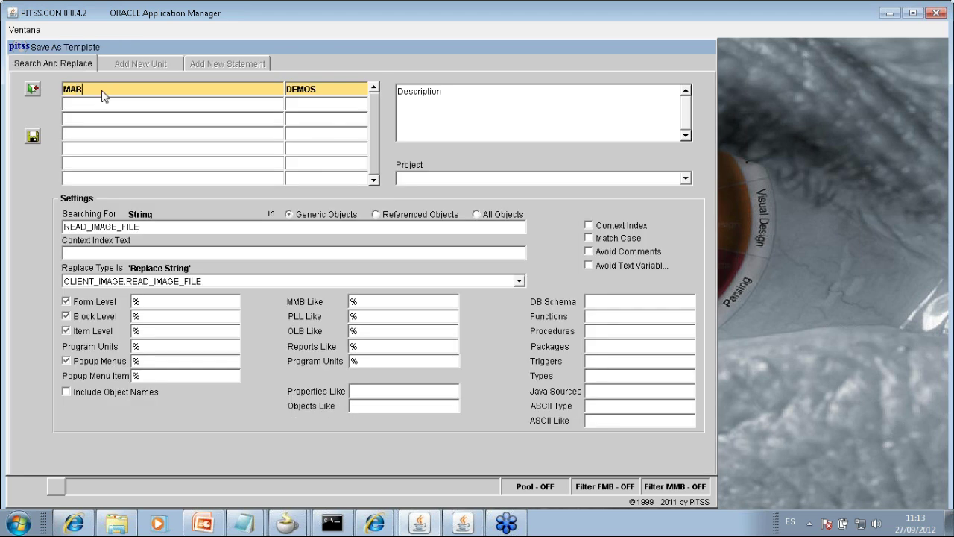
pyautogui.write('_READ_IMAGE')
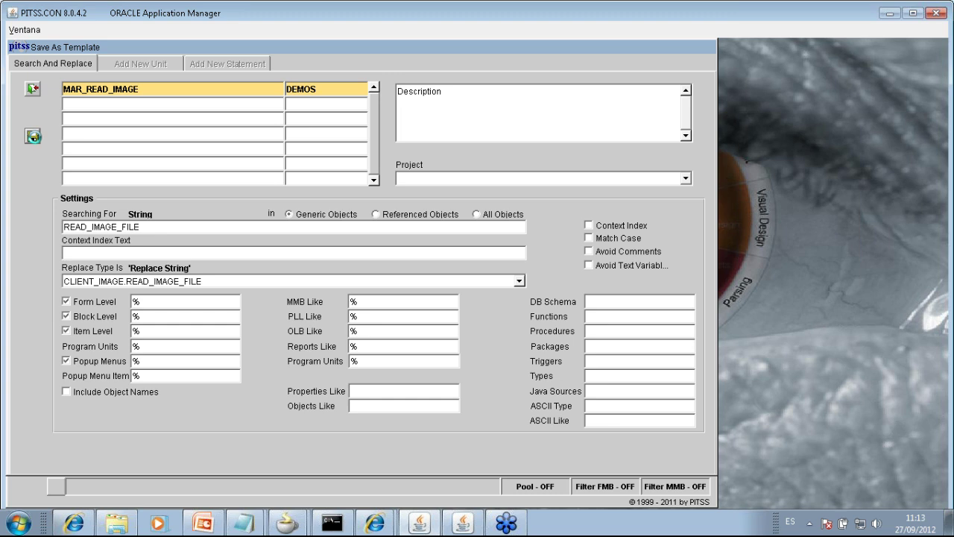
pyautogui.click(33, 136)
# Step: Save a template named MAR_GET_FILE_NAME that replaces GET_FILE_NAME with CLIENT_GET_FILE_NAME
pyautogui.write('GET-FILE')
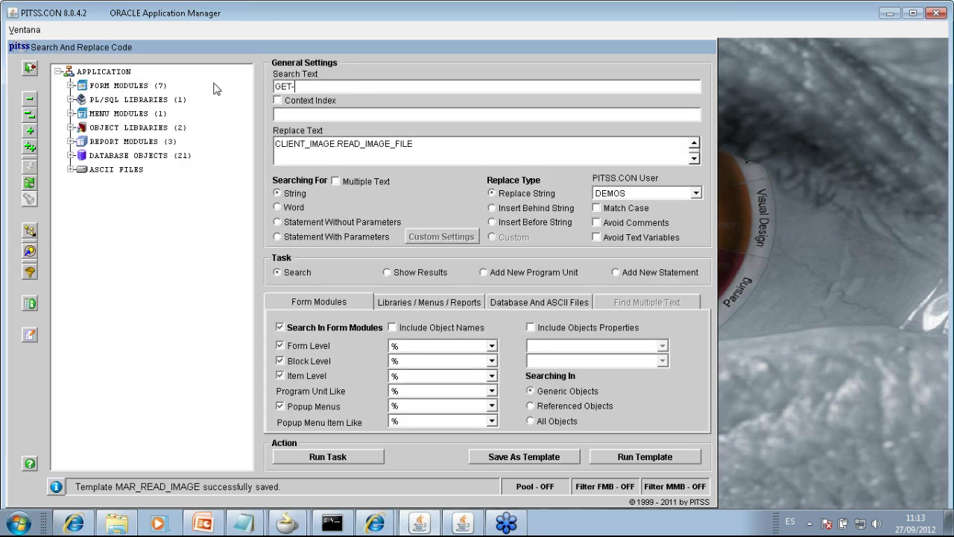
pyautogui.press('BackSpace')
pyautogui.press('BackSpace')
pyautogui.press('BackSpace')
pyautogui.press('BackSpace')
pyautogui.write('FILE_NAME')
pyautogui.tripleClick(310, 143)
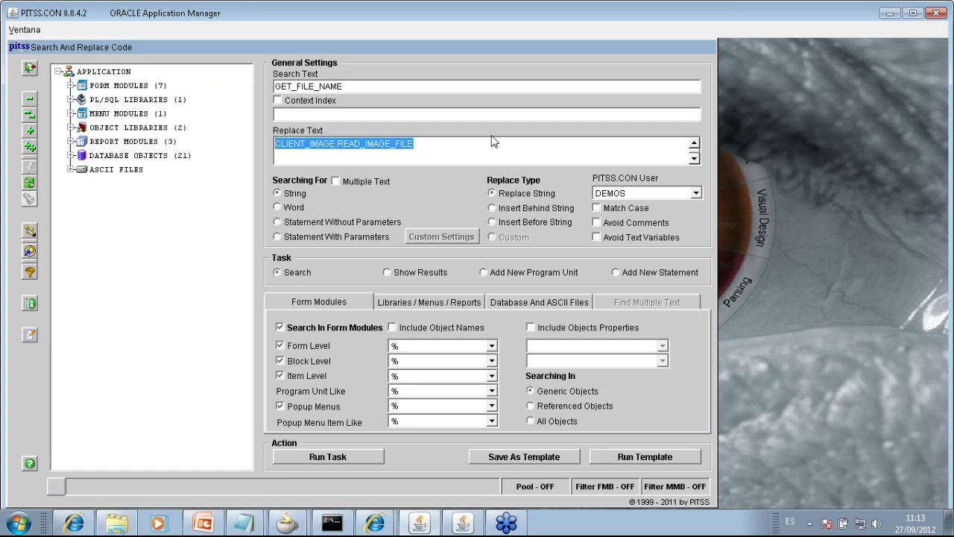
pyautogui.write('CLIENT_GET_FILE_NAME')
pyautogui.click(524, 457)
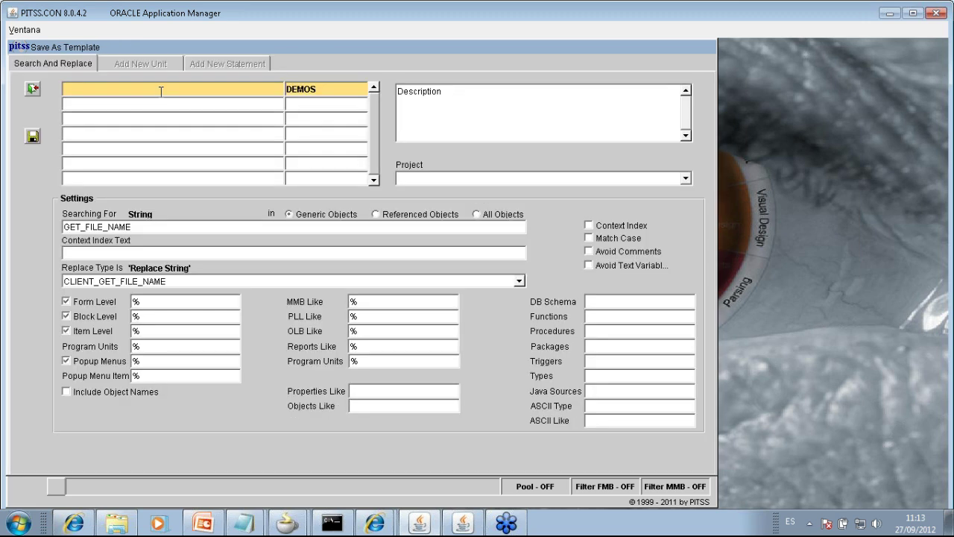
pyautogui.write('MAR_GET_FILE_NAME')
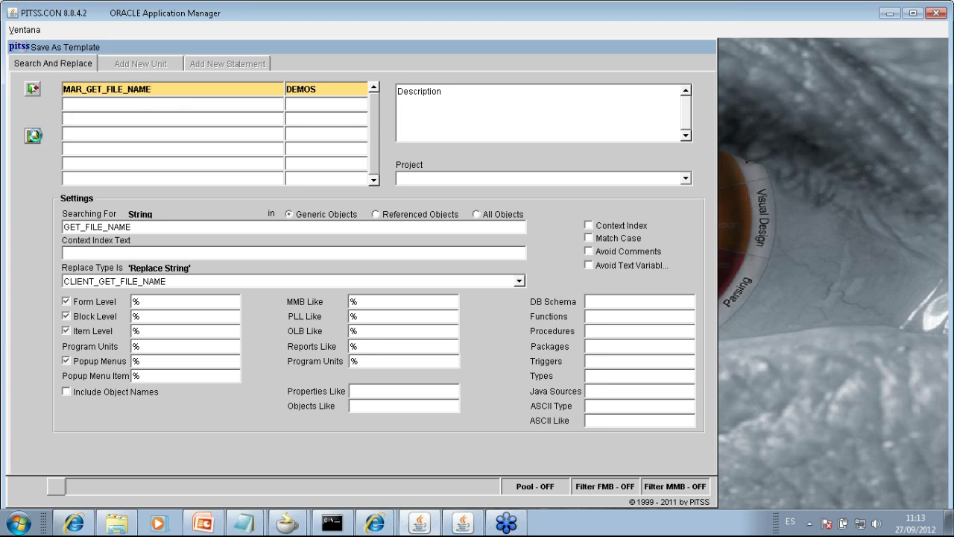
pyautogui.click(32, 136)
# Step: Save a template named MAR_HOST that replaces the string HOST with CLIENT_HOST
pyautogui.hotkey('ctrl', 'a')
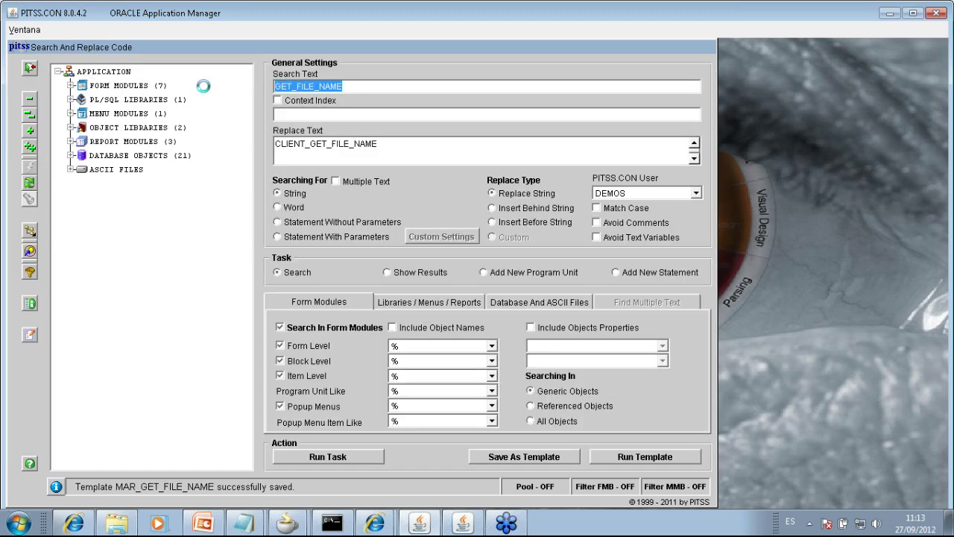
pyautogui.write('HOST')
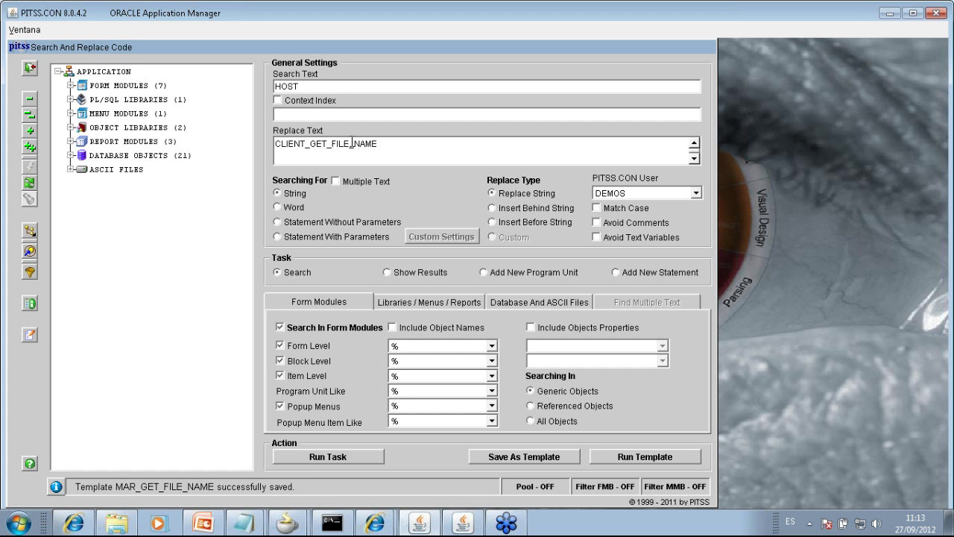
pyautogui.moveTo(309, 143); pyautogui.dragTo(430, 143)
pyautogui.write('HOST')
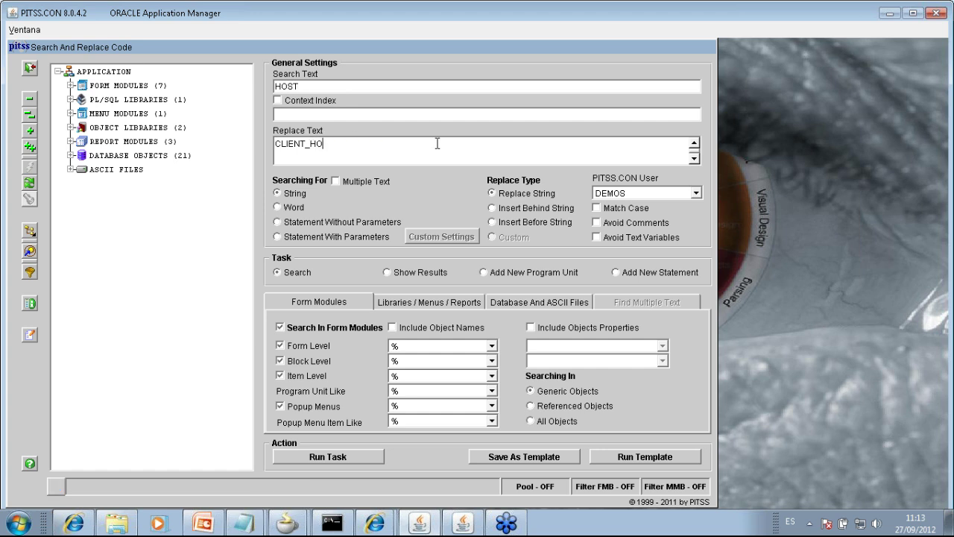
pyautogui.click(504, 457)
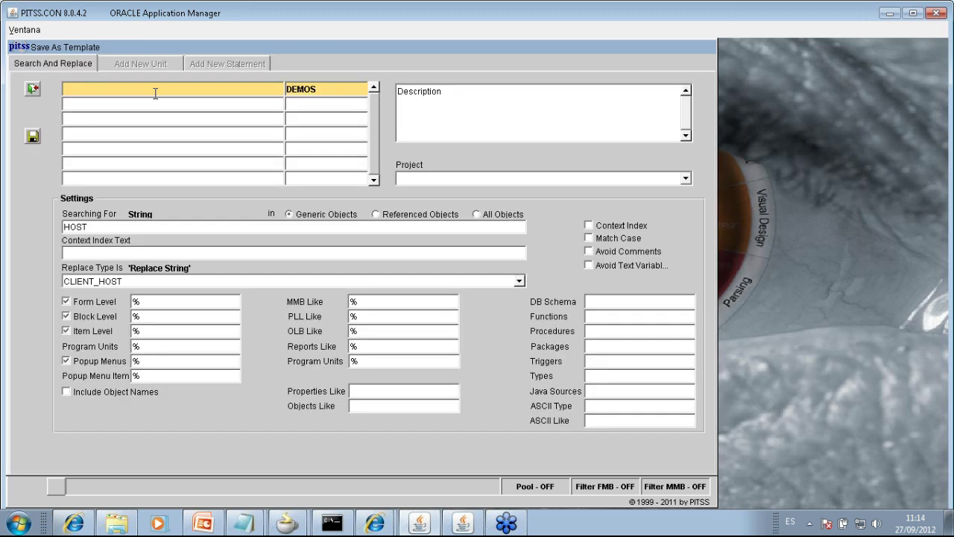
pyautogui.write('MAR_HOS')
pyautogui.click(32, 135)
# Step: Save a template named MAR_OLE2 that replaces the string OLE2 with CLIENT_OLE2
pyautogui.write('OLE2')
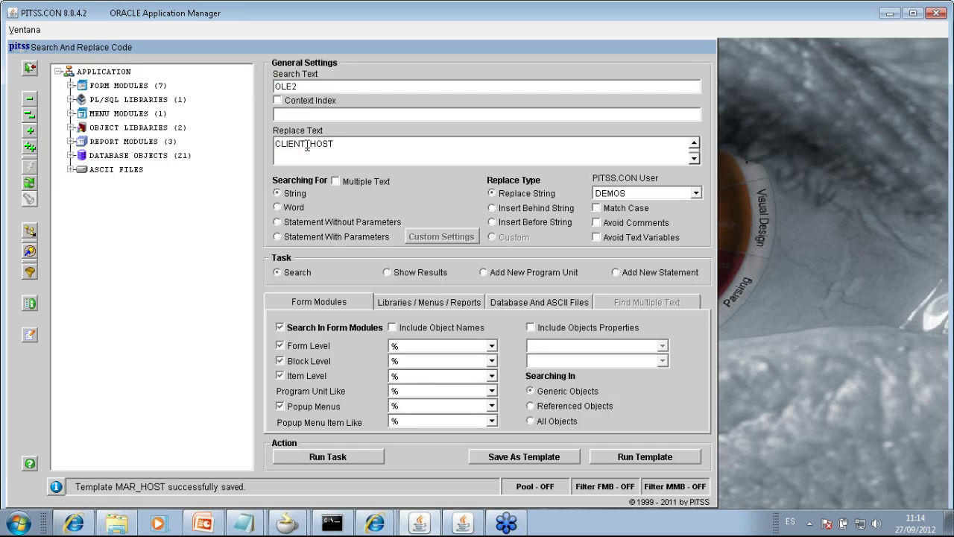
pyautogui.moveTo(308, 143); pyautogui.dragTo(373, 143)
pyautogui.write('OLE2')
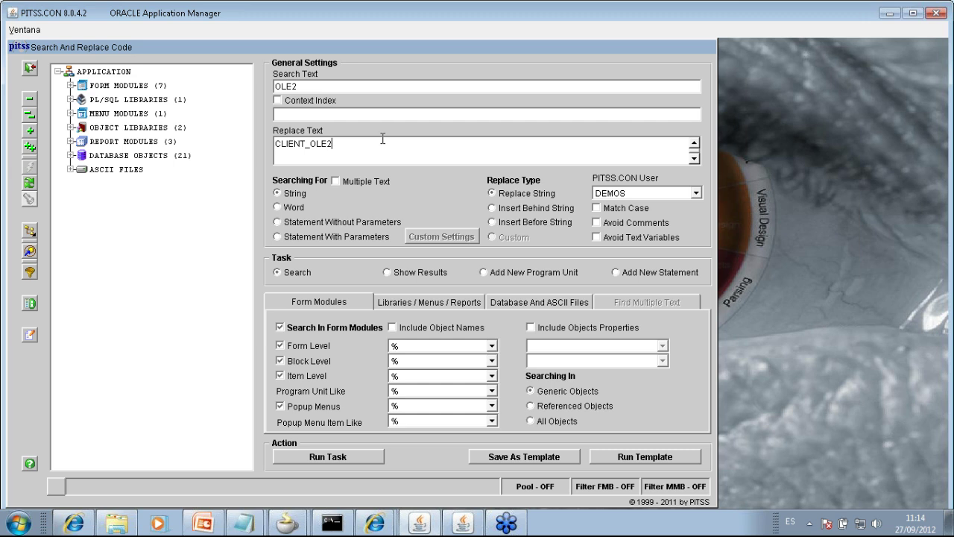
pyautogui.click(527, 457)
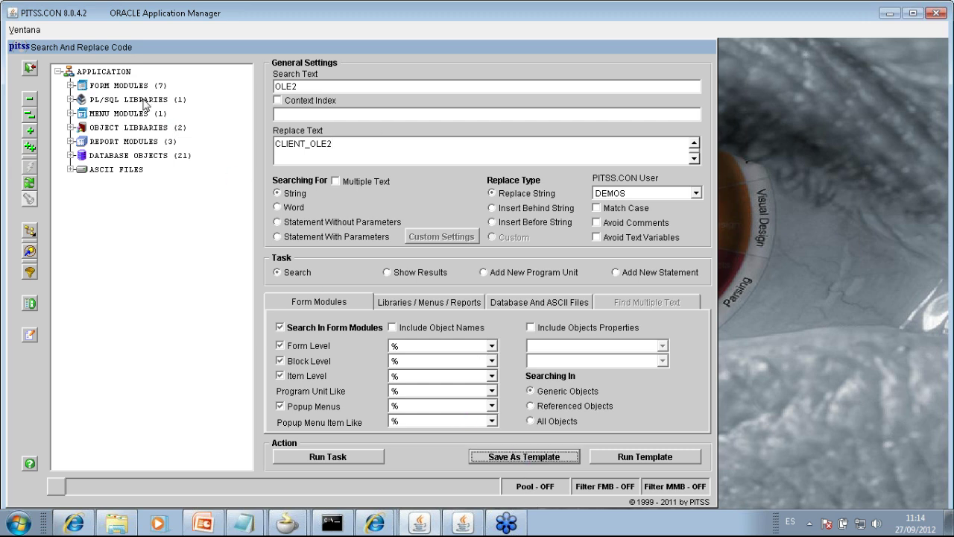
pyautogui.write('MAR_O')
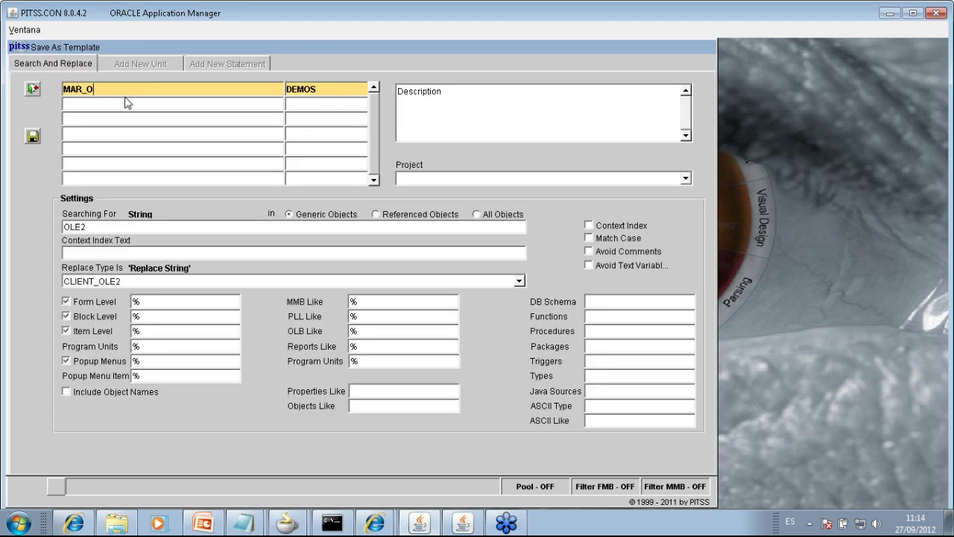
pyautogui.write('LE2')
pyautogui.click(32, 136)
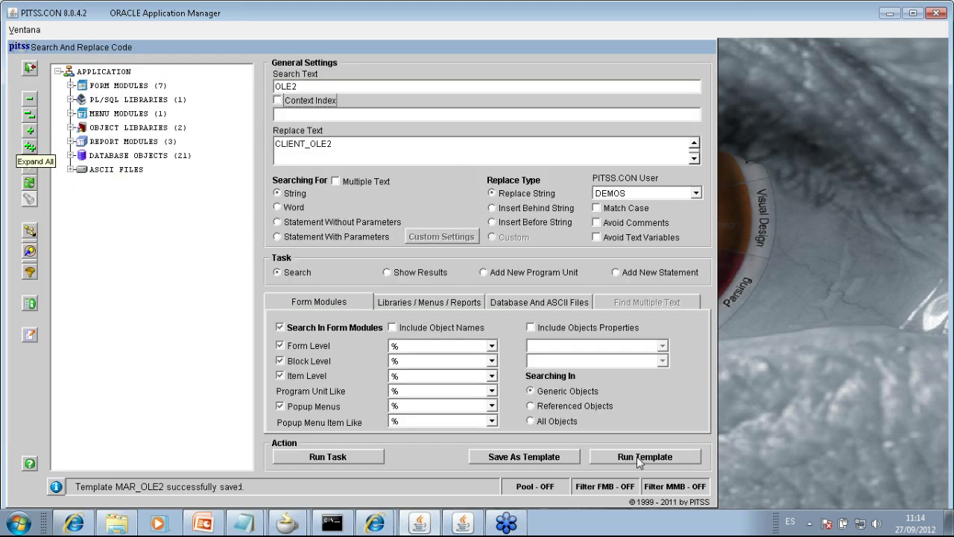
# Step: Mark the saved templates MAR_GET_FILE_NAME, MAR_HOST, MAR_OLE2, MAR_READ_IMAGE and MAR_TEXT_IO in the list of runnable templates
pyautogui.click(637, 456)
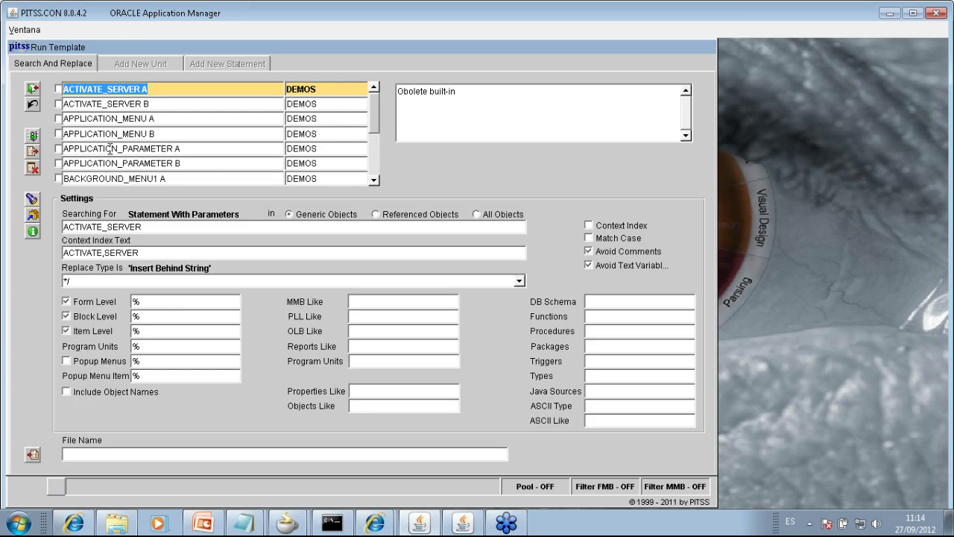
pyautogui.click(375, 167)
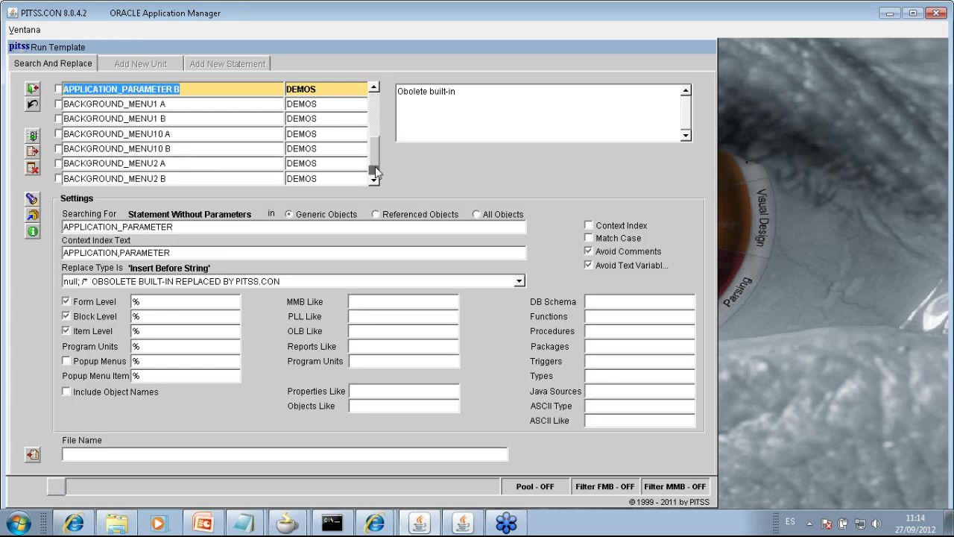
pyautogui.click(375, 167)
pyautogui.click(375, 168)
pyautogui.click(375, 169)
pyautogui.click(375, 168)
pyautogui.click(375, 168)
pyautogui.click(375, 169)
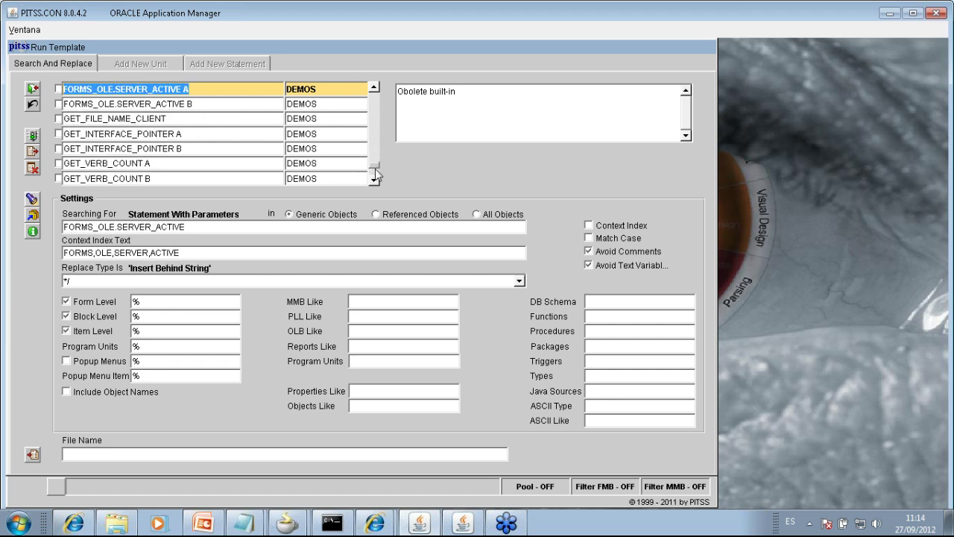
pyautogui.click(375, 181)
pyautogui.click(375, 181)
pyautogui.click(375, 181)
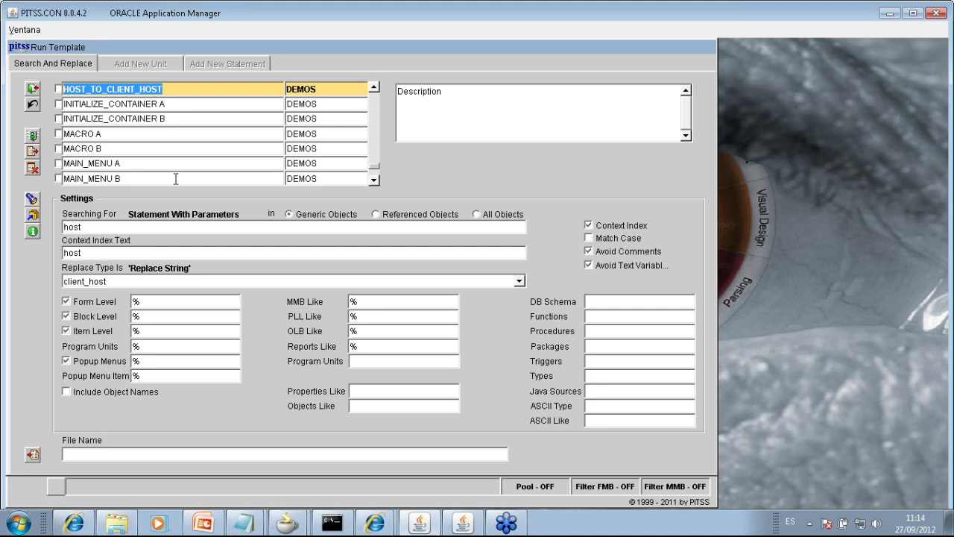
pyautogui.scroll(-3, 157, 183)
pyautogui.scroll(2, 97, 112)
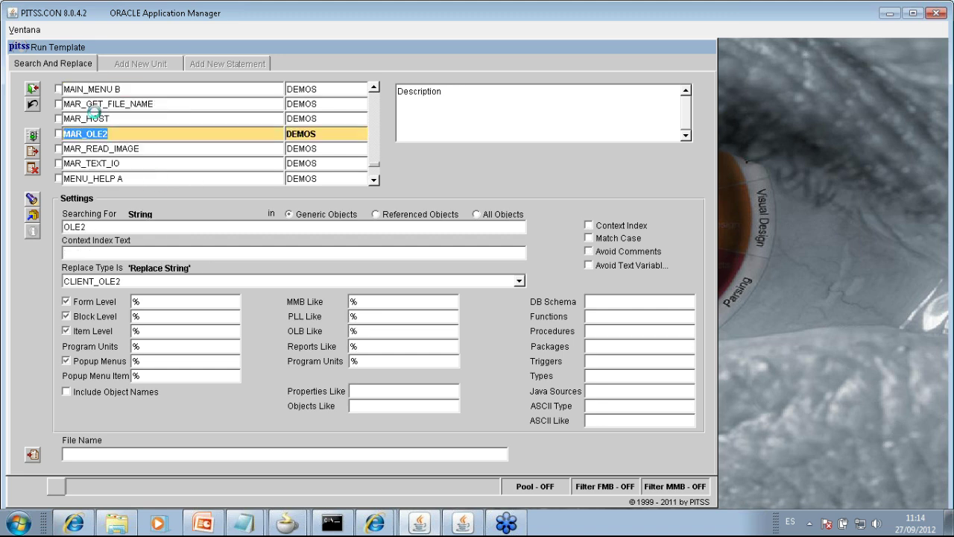
pyautogui.click(59, 163)
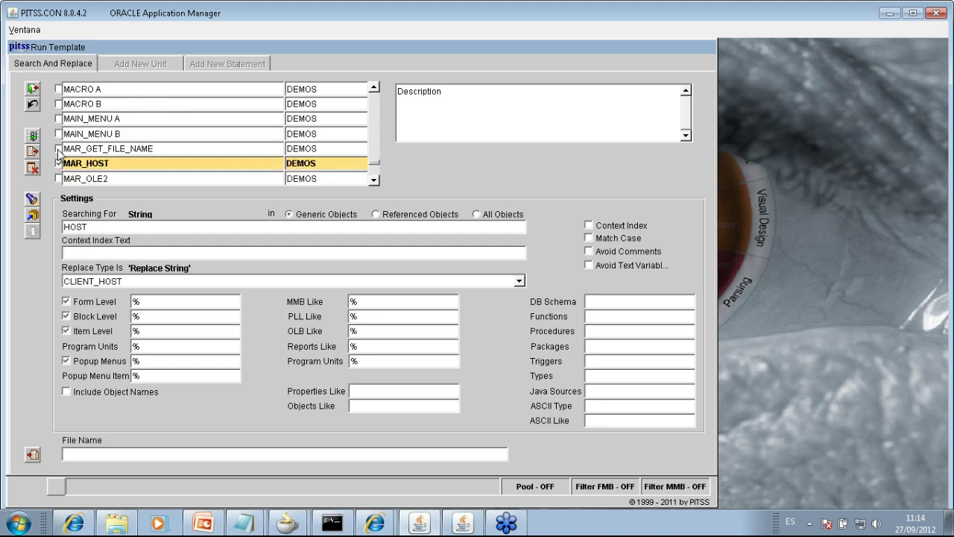
pyautogui.click(59, 149)
pyautogui.click(60, 179)
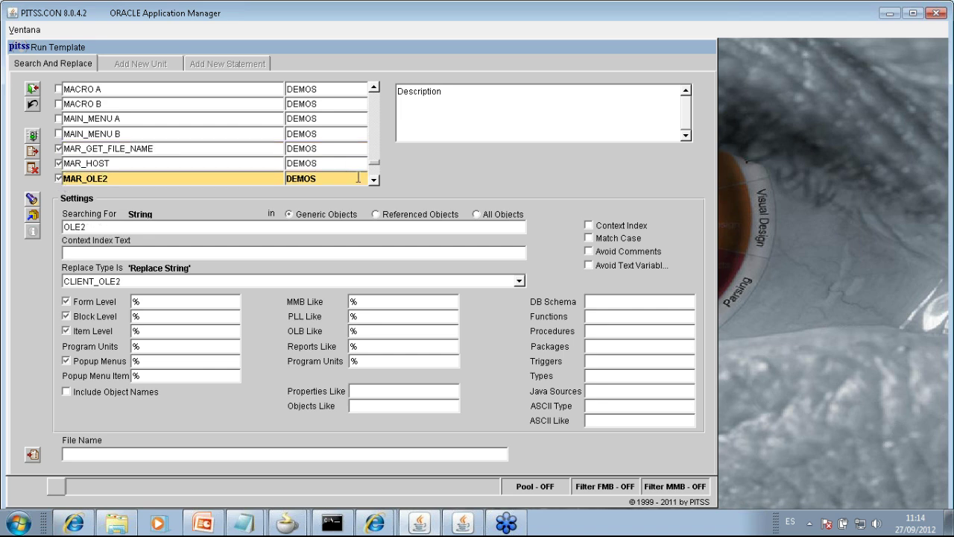
pyautogui.scroll(-3, 373, 179)
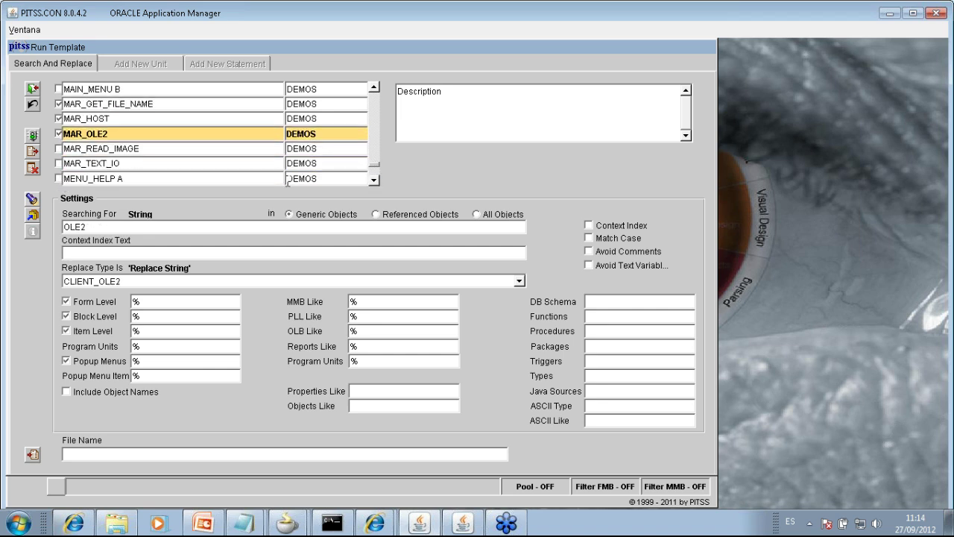
pyautogui.click(59, 148)
pyautogui.click(59, 163)
# Step: Assign the marked templates to a project and save the assignment
pyautogui.click(32, 216)
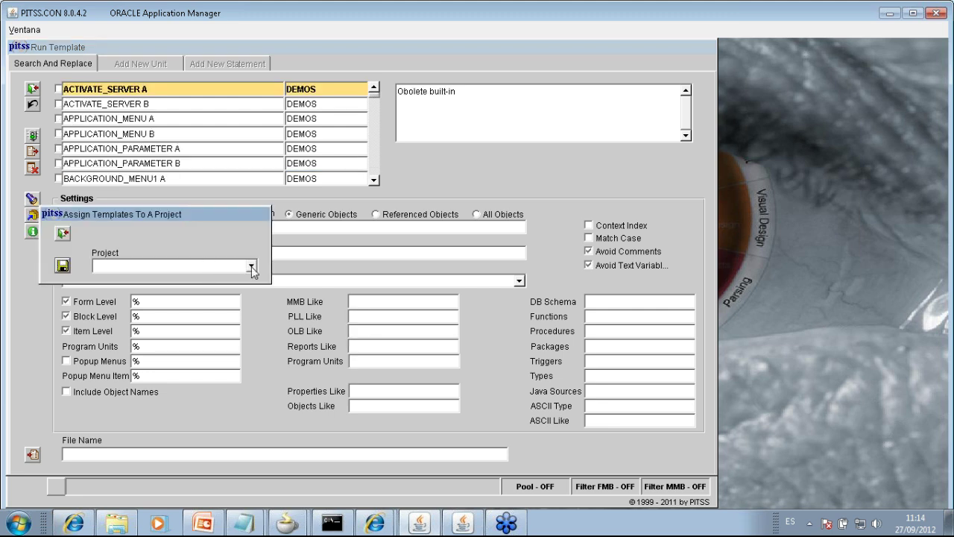
pyautogui.click(252, 267)
pyautogui.click(112, 319)
pyautogui.click(63, 266)
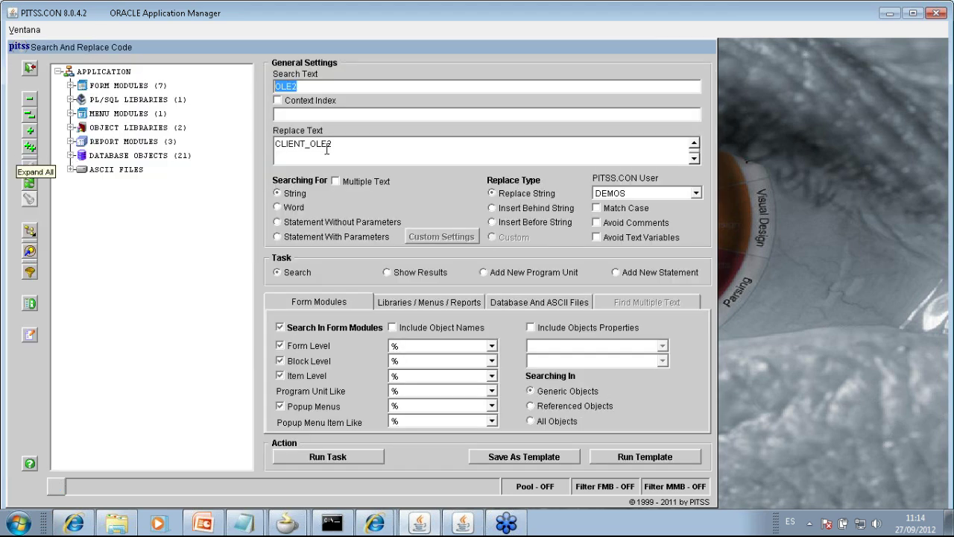
# Step: Load the list obsolete_9i_rep_able.txt into a multiple-text word search and run the search
pyautogui.click(341, 183)
pyautogui.click(291, 208)
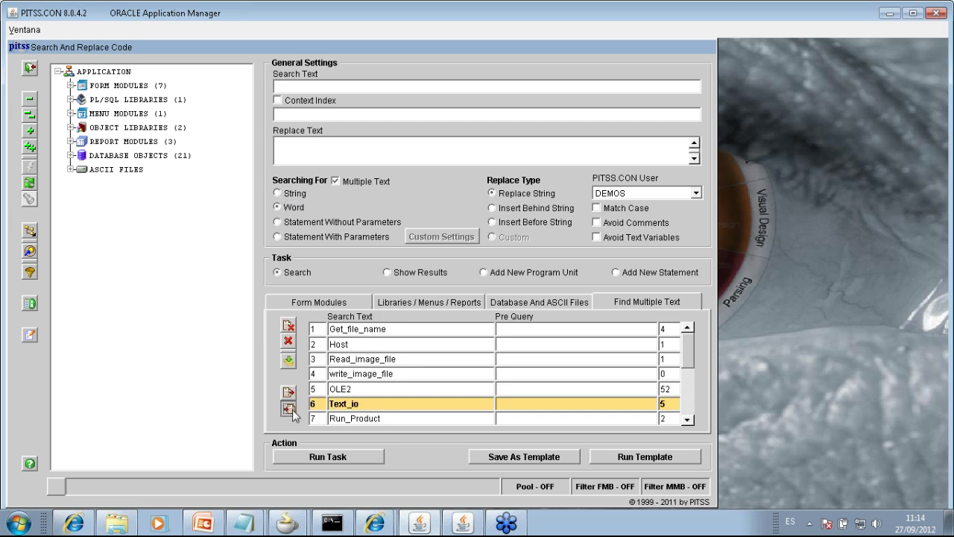
pyautogui.click(340, 389)
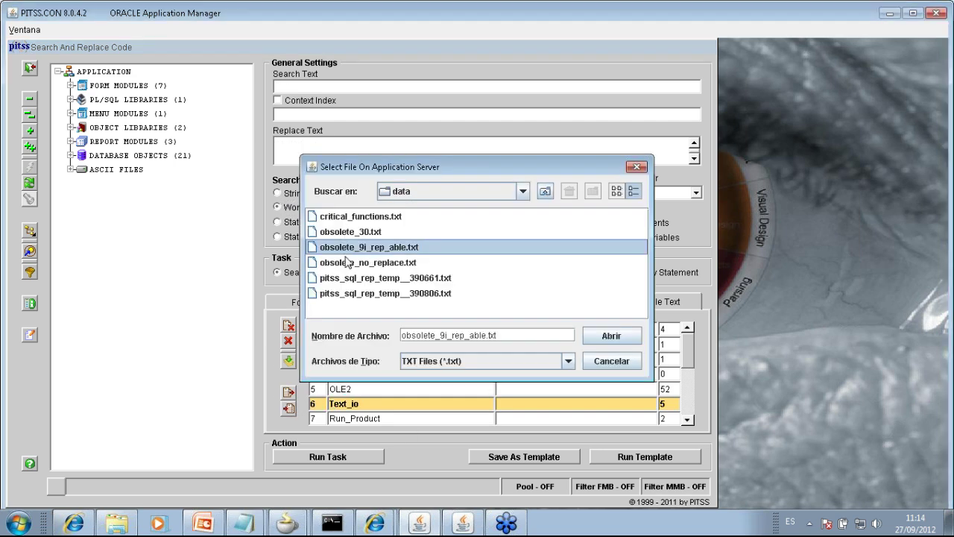
pyautogui.doubleClick(367, 248)
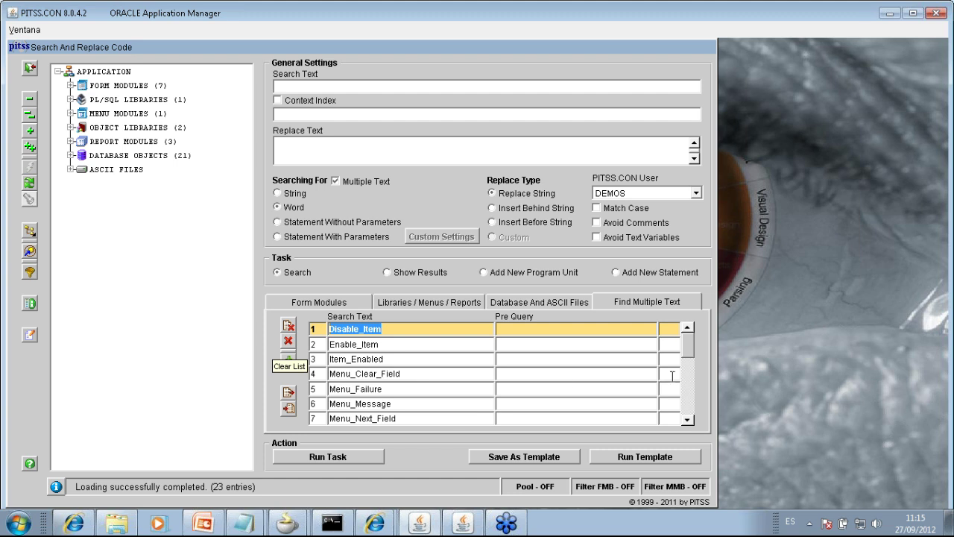
pyautogui.scroll(-5, 684, 409)
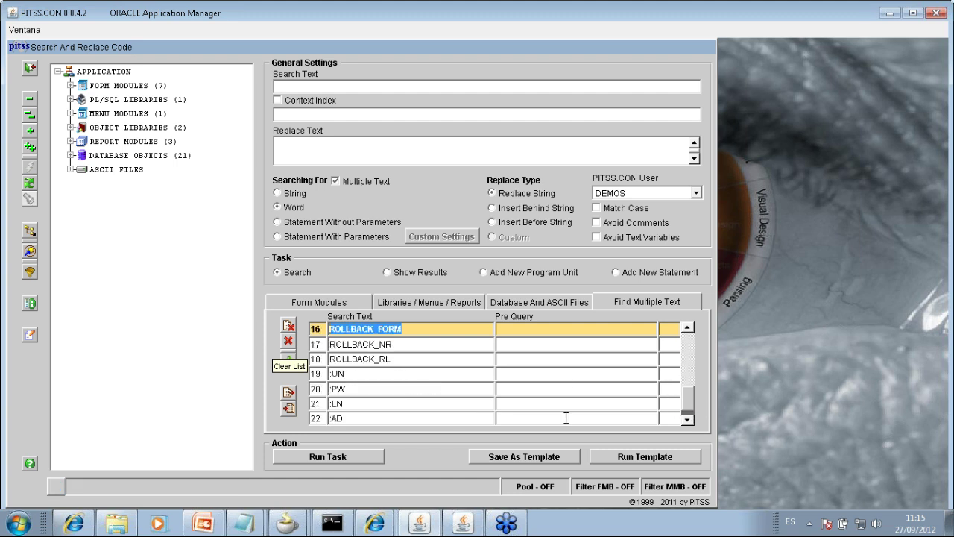
pyautogui.click(332, 457)
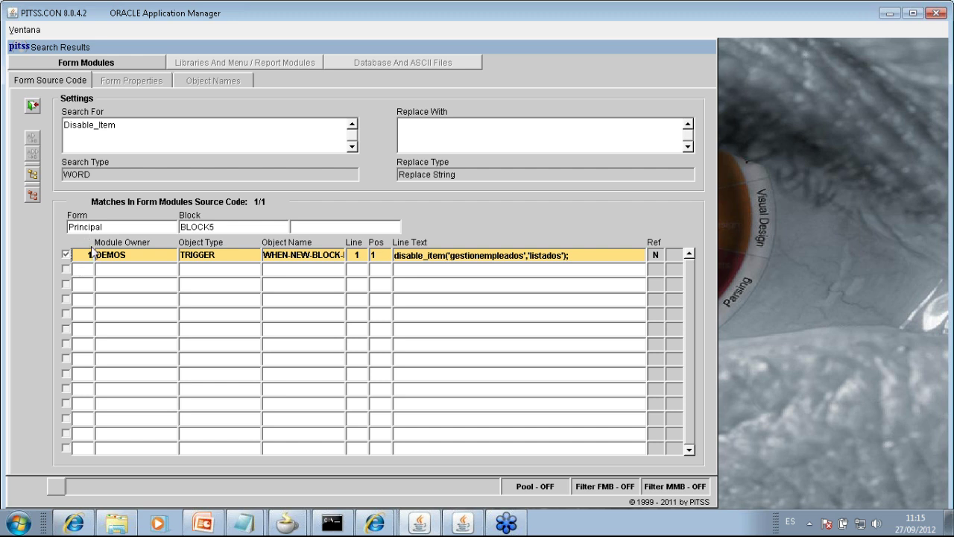
# Step: Inspect the Disable_Item match in the Principal form, viewing its trigger code and arguments in the editor, and close the results
pyautogui.moveTo(108, 226); pyautogui.dragTo(43, 227)
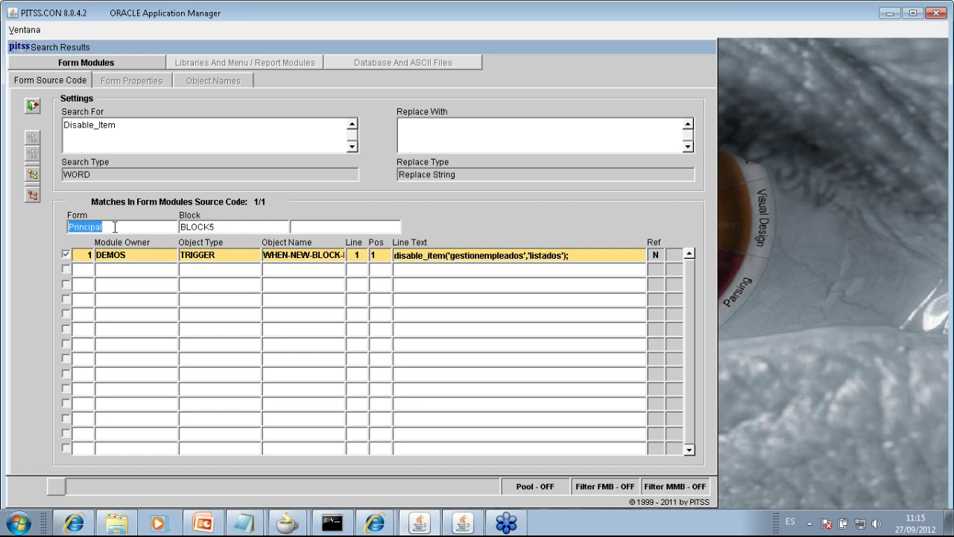
pyautogui.click(423, 256)
pyautogui.doubleClick(423, 256)
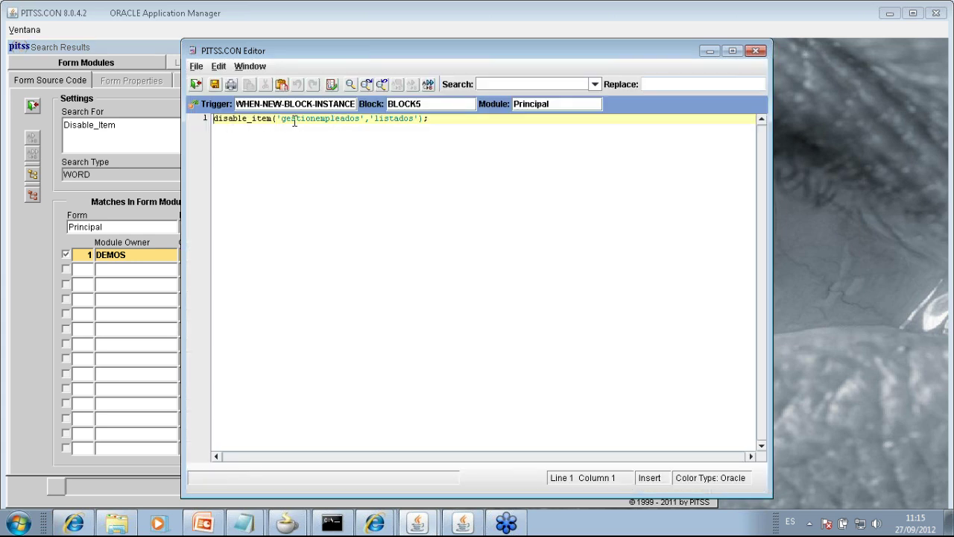
pyautogui.moveTo(283, 120); pyautogui.dragTo(420, 121)
pyautogui.click(373, 119)
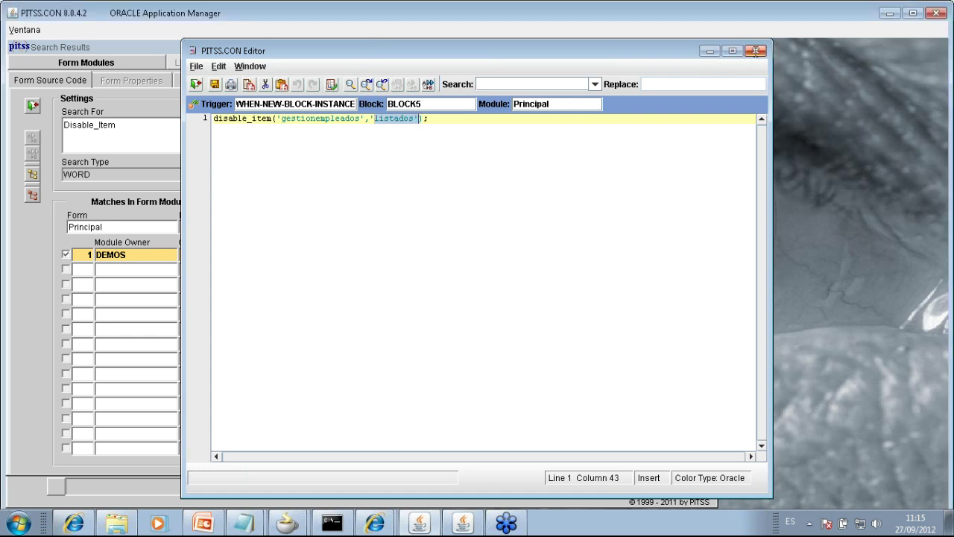
pyautogui.click(755, 50)
pyautogui.click(32, 105)
# Step: Set up a single-text search for DISABLE_ITEM as a statement with parameters, using the custom replace type
pyautogui.click(342, 181)
pyautogui.click(277, 193)
pyautogui.click(318, 86)
pyautogui.write('DI')
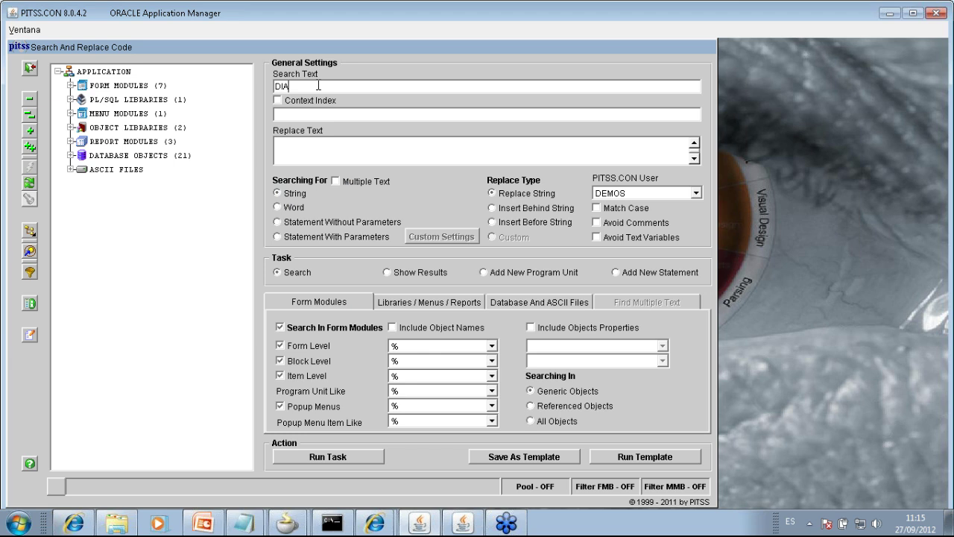
pyautogui.write('SABLE_ITEM')
pyautogui.click(307, 238)
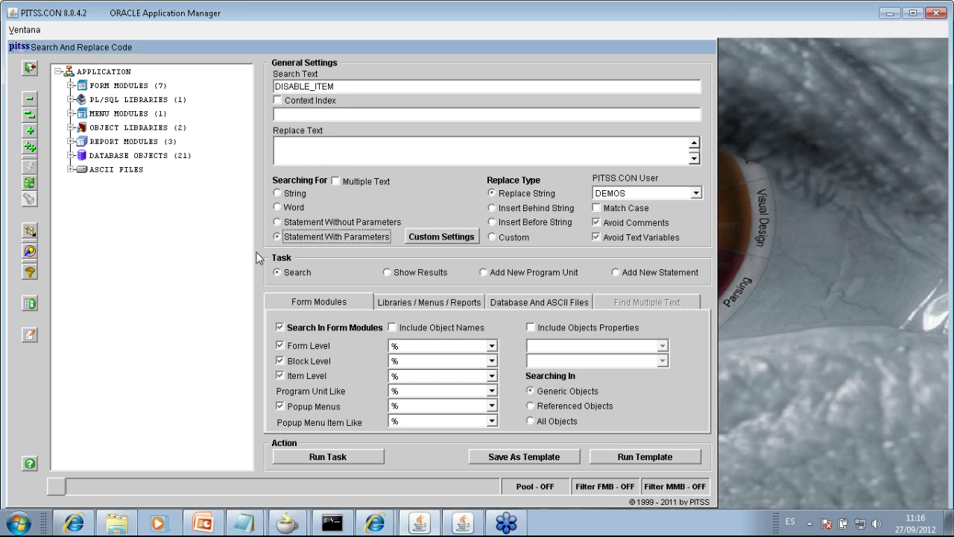
pyautogui.click(501, 241)
# Step: In the custom settings, filter for 2 steady arguments where ARG#1# Is Not Null and ARG#2# Is Not Null
pyautogui.click(444, 239)
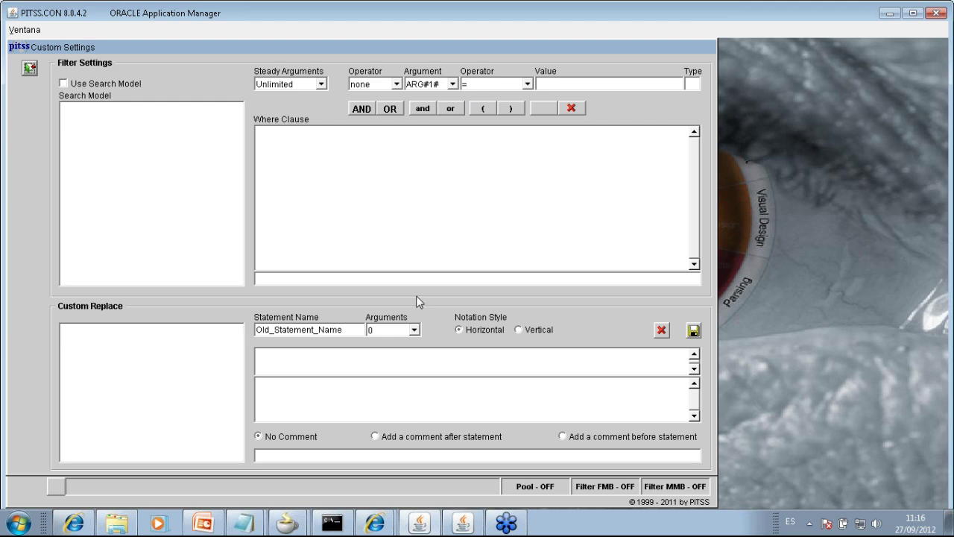
pyautogui.click(311, 84)
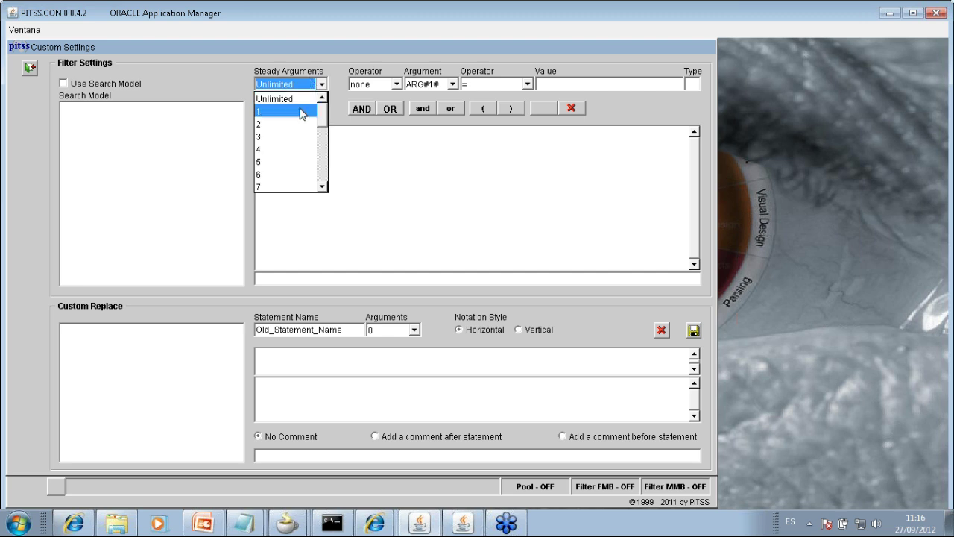
pyautogui.click(275, 123)
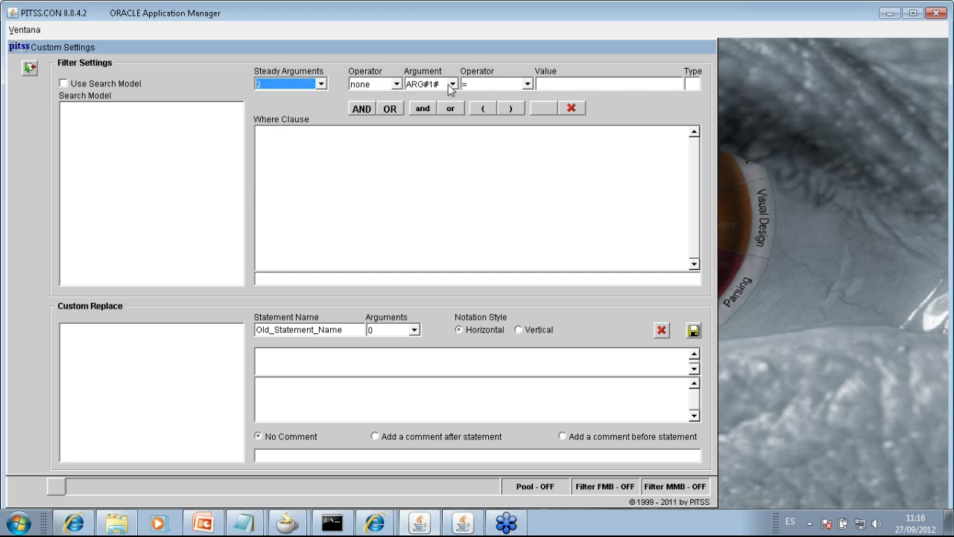
pyautogui.click(528, 85)
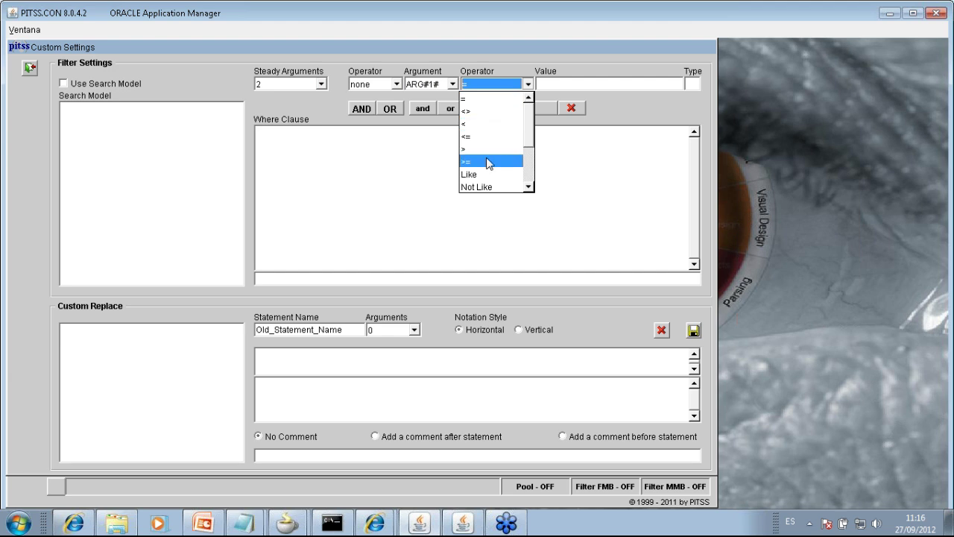
pyautogui.click(530, 187)
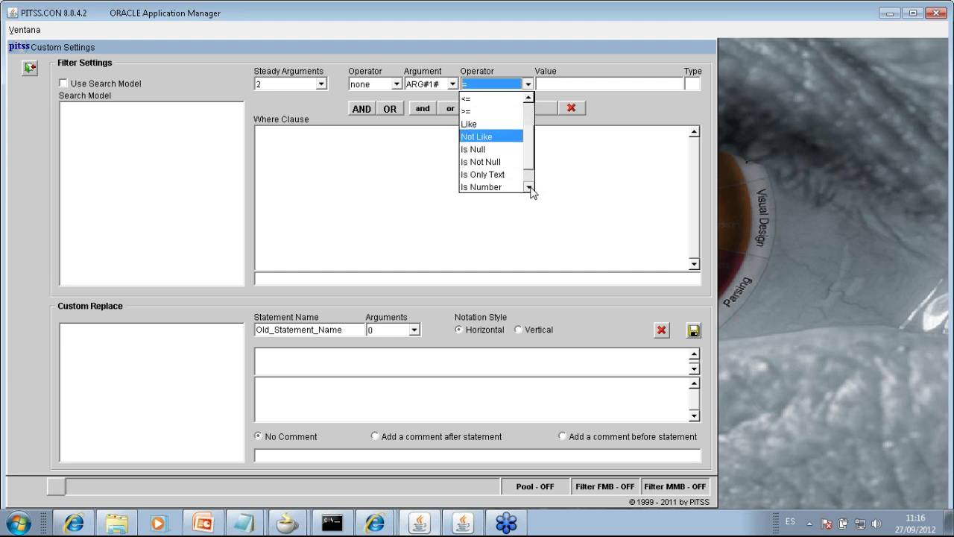
pyautogui.click(481, 162)
pyautogui.click(362, 109)
pyautogui.click(452, 84)
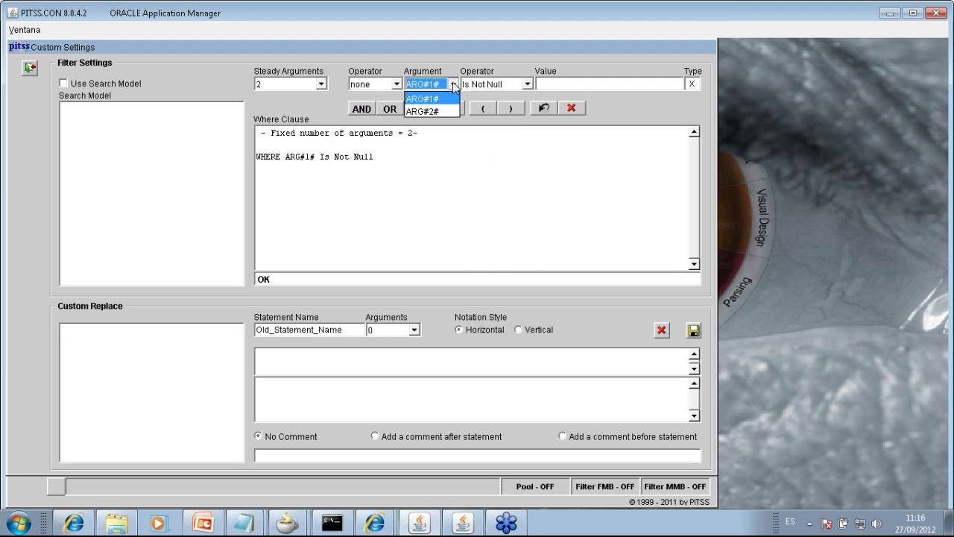
pyautogui.click(440, 112)
pyautogui.click(362, 109)
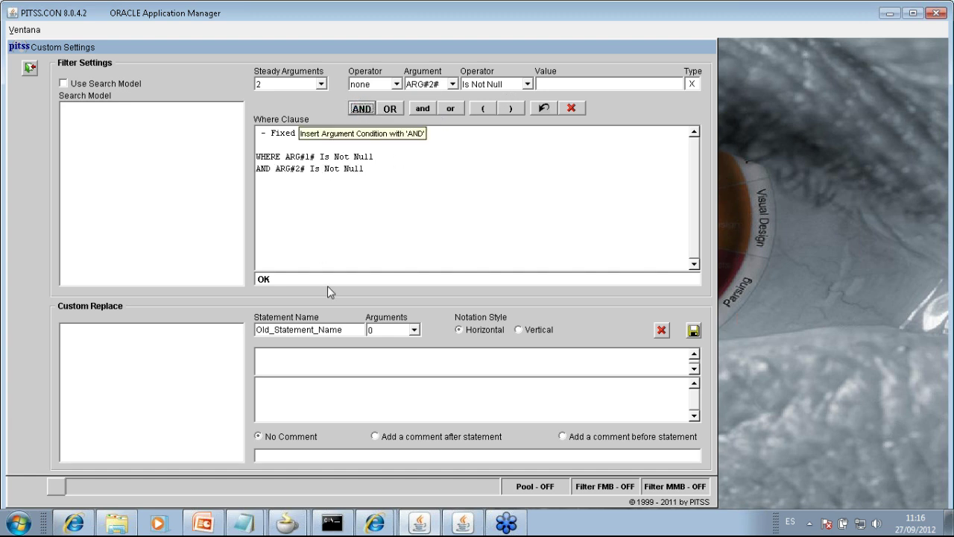
# Step: Define the custom replacement statement as SET_MENU_ITEM_PROPERTY with 3 arguments
pyautogui.moveTo(349, 327); pyautogui.dragTo(227, 329)
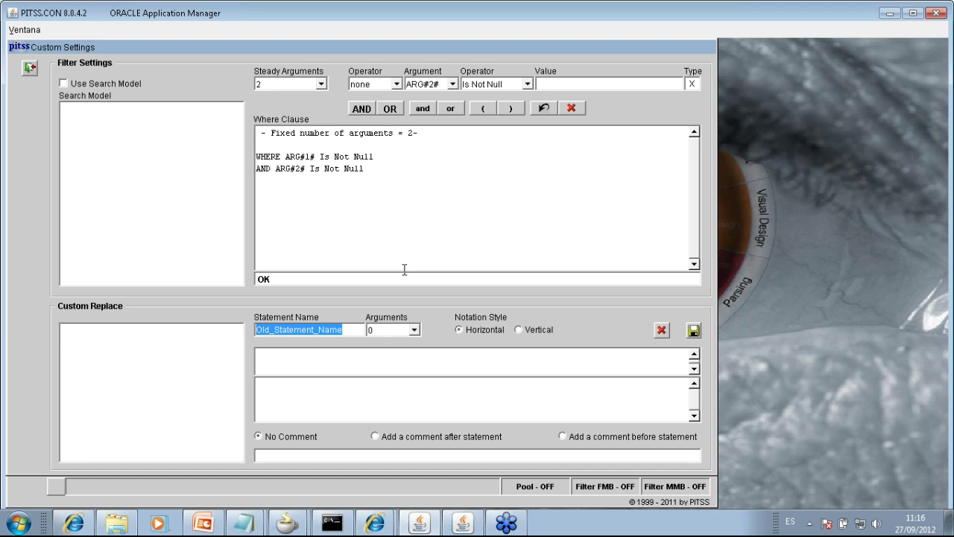
pyautogui.write('SET')
pyautogui.write('_MENU')
pyautogui.write('_ITEM_PROPERTY')
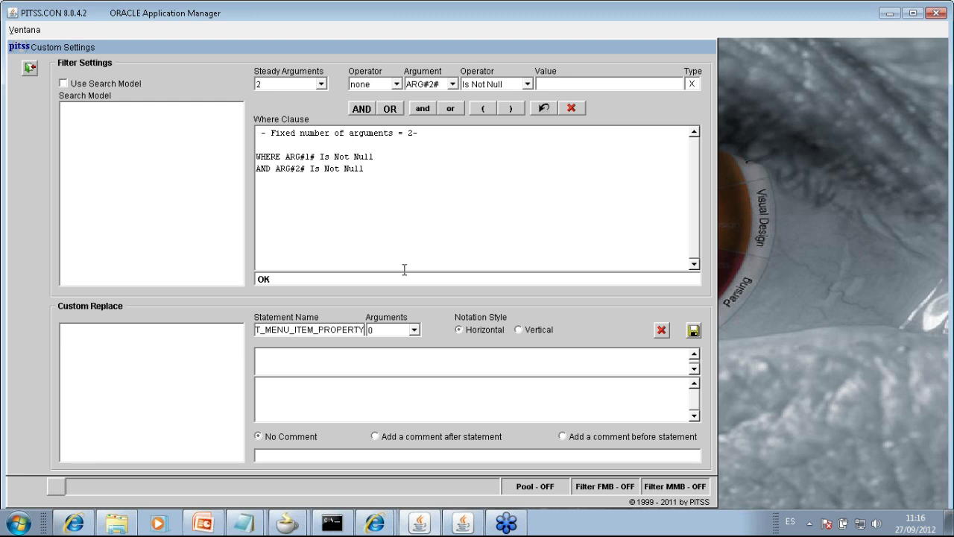
pyautogui.click(415, 330)
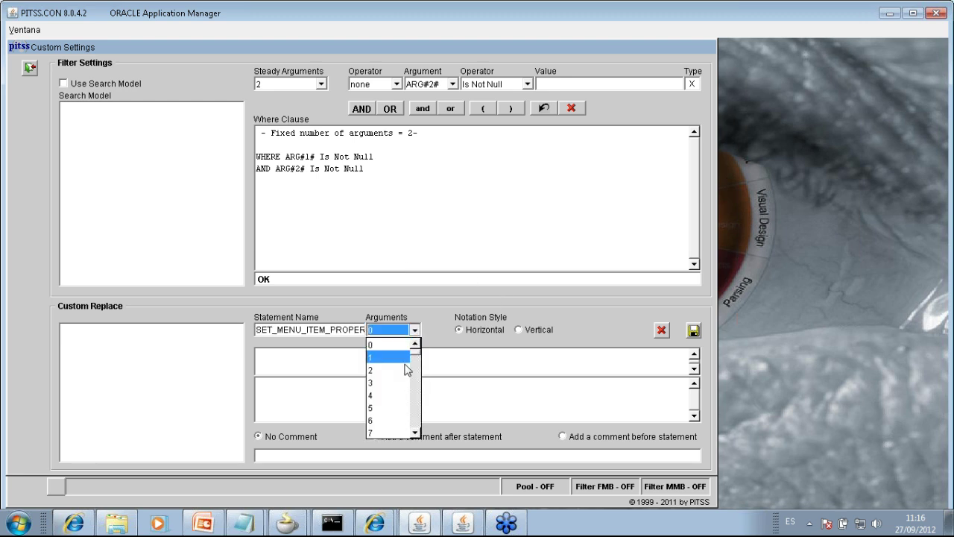
pyautogui.click(404, 384)
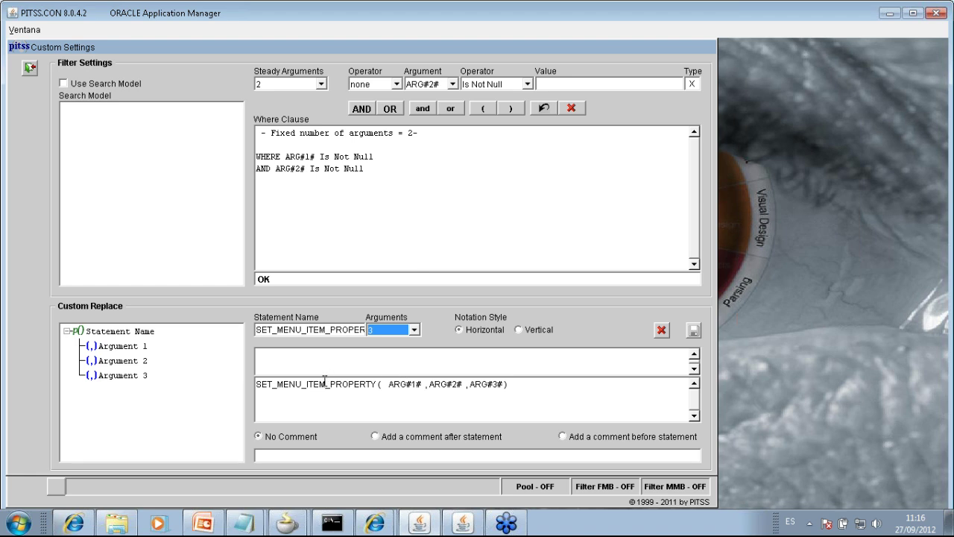
# Step: Set Argument 2 of the replacement statement to ENABLED and save the setting
pyautogui.click(114, 360)
pyautogui.moveTo(257, 356); pyautogui.dragTo(293, 357)
pyautogui.write('ENABLED')
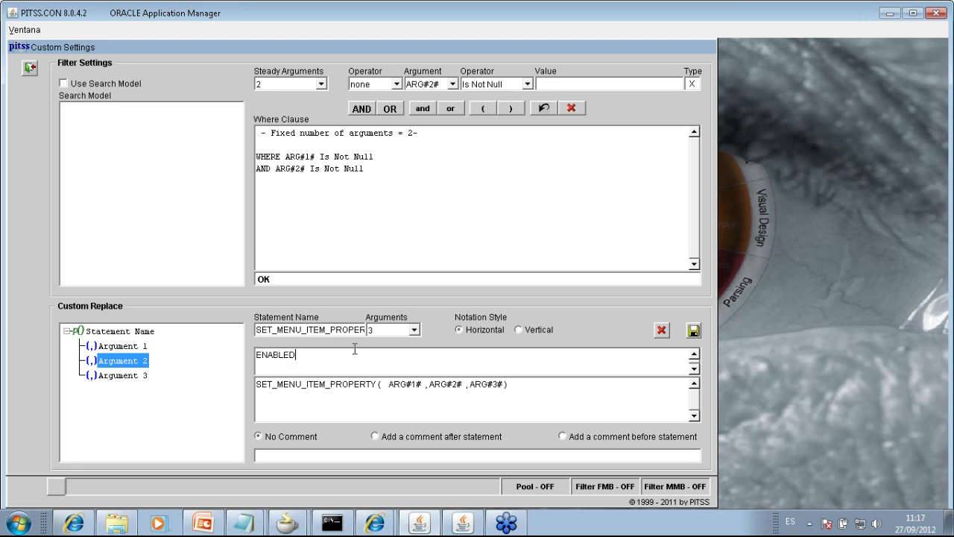
pyautogui.click(693, 330)
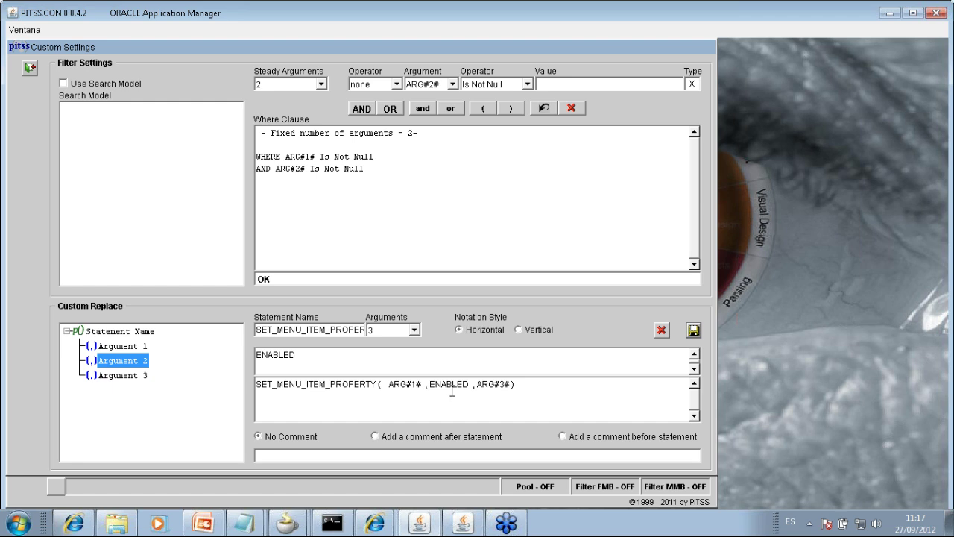
pyautogui.moveTo(430, 381); pyautogui.dragTo(471, 386)
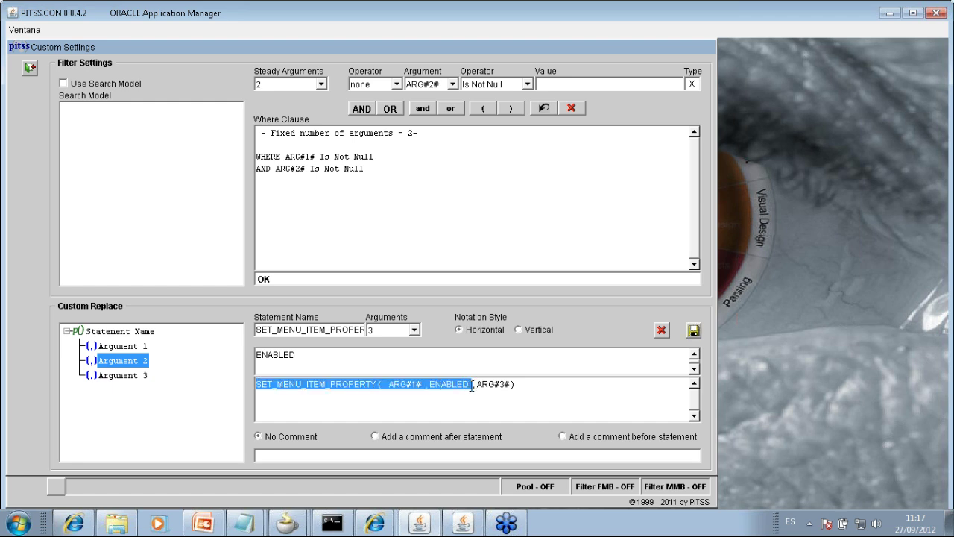
# Step: Set Argument 3 of the replacement statement to PROPERTY_FALSE and save the setting
pyautogui.click(128, 377)
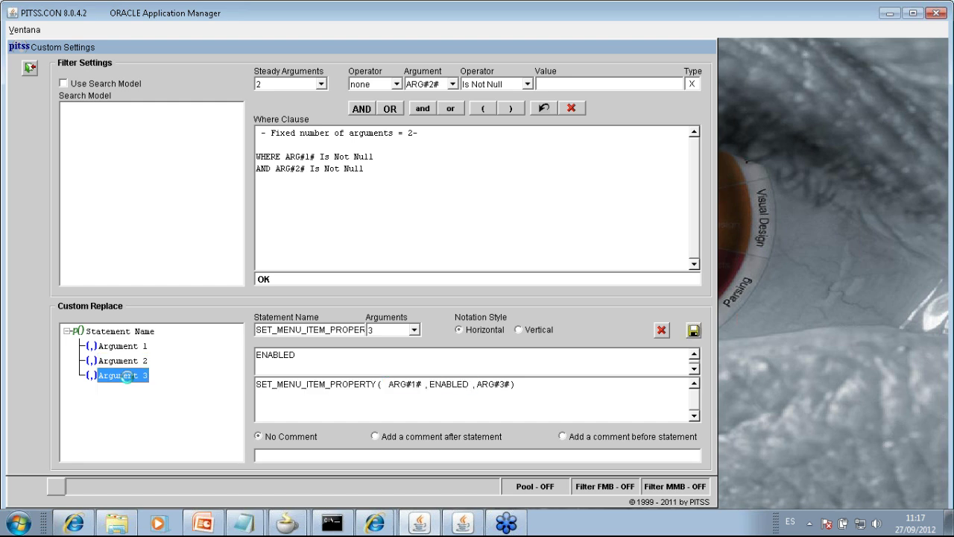
pyautogui.moveTo(257, 355); pyautogui.dragTo(392, 352)
pyautogui.write('PO')
pyautogui.press('BackSpace')
pyautogui.write('ROP')
pyautogui.write('E')
pyautogui.press('BackSpace')
pyautogui.write('O')
pyautogui.write('PO')
pyautogui.write('RTY')
pyautogui.write('_FALSE')
pyautogui.click(693, 329)
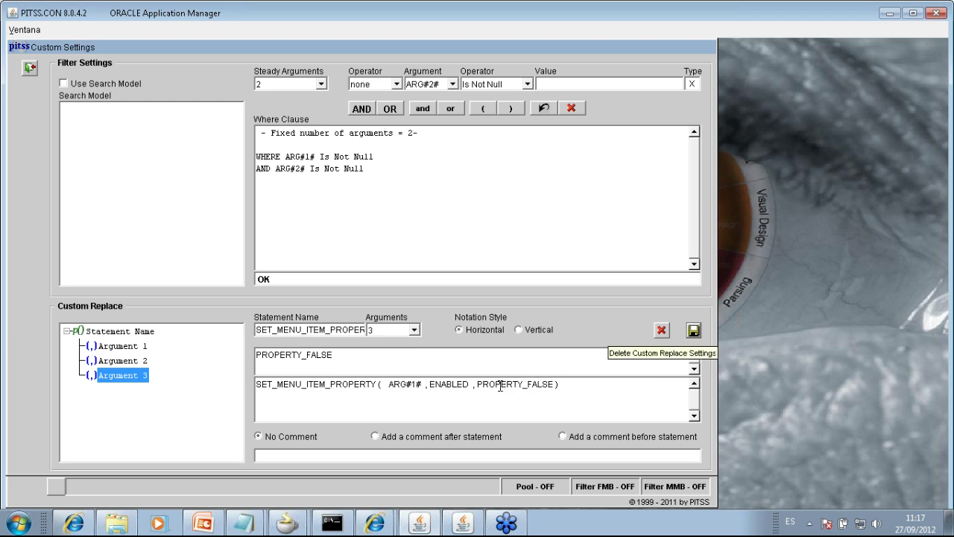
# Step: Set Argument 1 of the replacement statement to ARG#1#||'.'||ARG#2# and save the setting
pyautogui.click(115, 347)
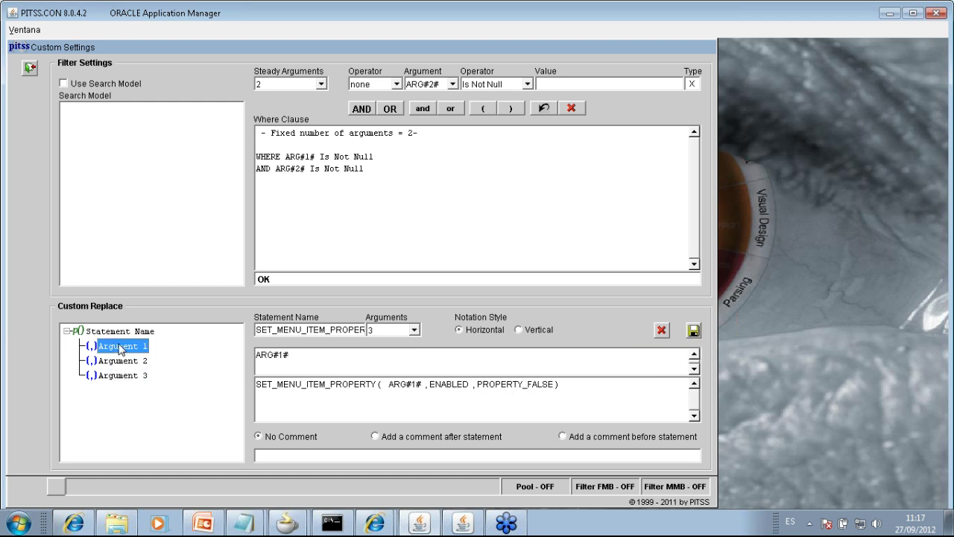
pyautogui.click(294, 355)
pyautogui.moveTo(288, 355); pyautogui.dragTo(234, 358)
pyautogui.hotkey('ctrl', 'c')
pyautogui.click(310, 355)
pyautogui.hotkey('ctrl', 'v')
pyautogui.press('Left')
pyautogui.press('BackSpace')
pyautogui.write('2')
pyautogui.click(694, 329)
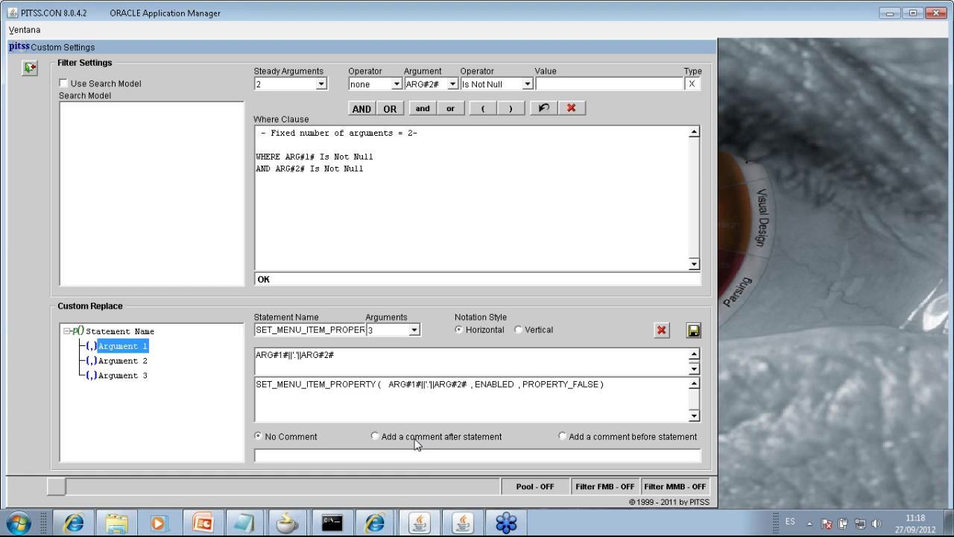
# Step: Add the comment FUNCION COMENTADA POR PITSS after the replacement statement and return to the search and replace settings
pyautogui.click(382, 439)
pyautogui.write('FUNCION COMENTAD')
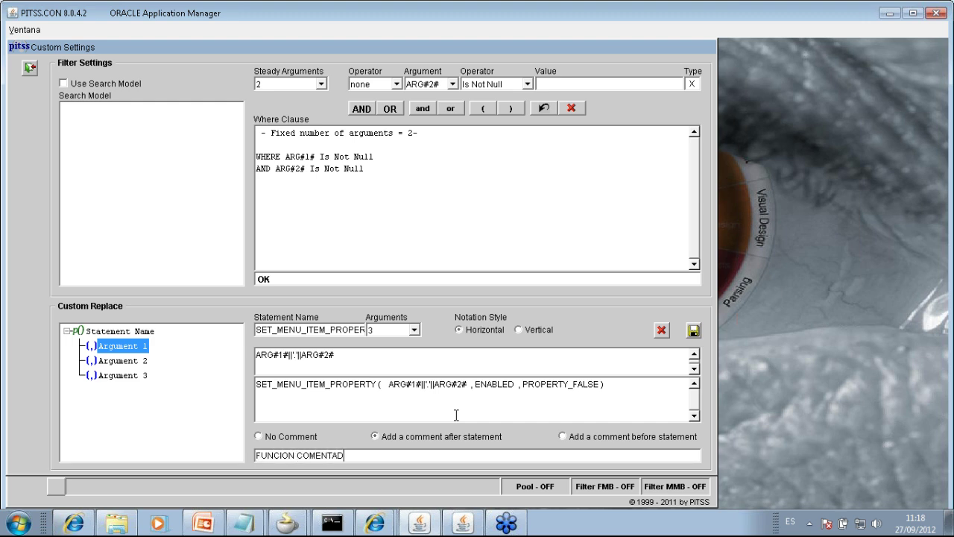
pyautogui.write('A POR PITSS')
pyautogui.click(29, 68)
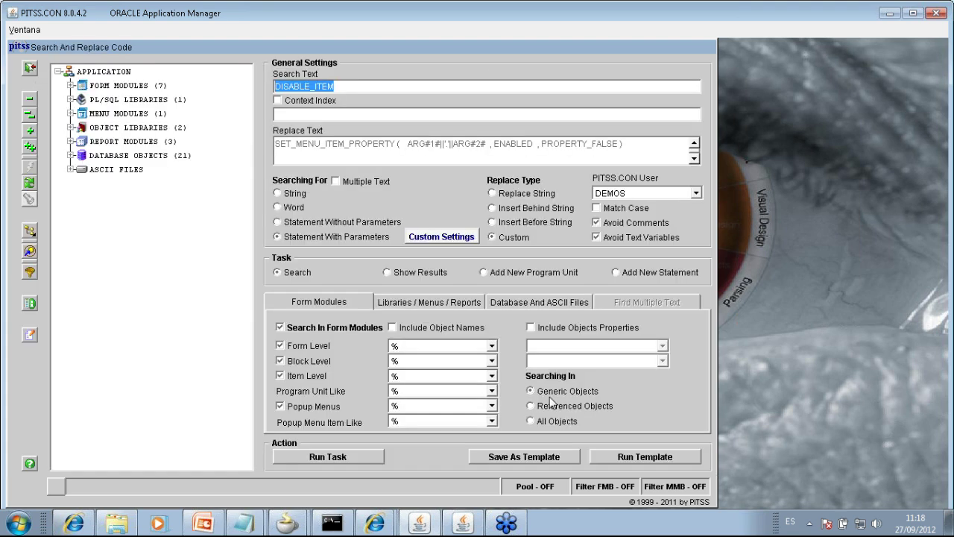
# Step: Save the DISABLE_ITEM custom search and replace as a template named MAR_DISABLE_ITEM
pyautogui.click(538, 458)
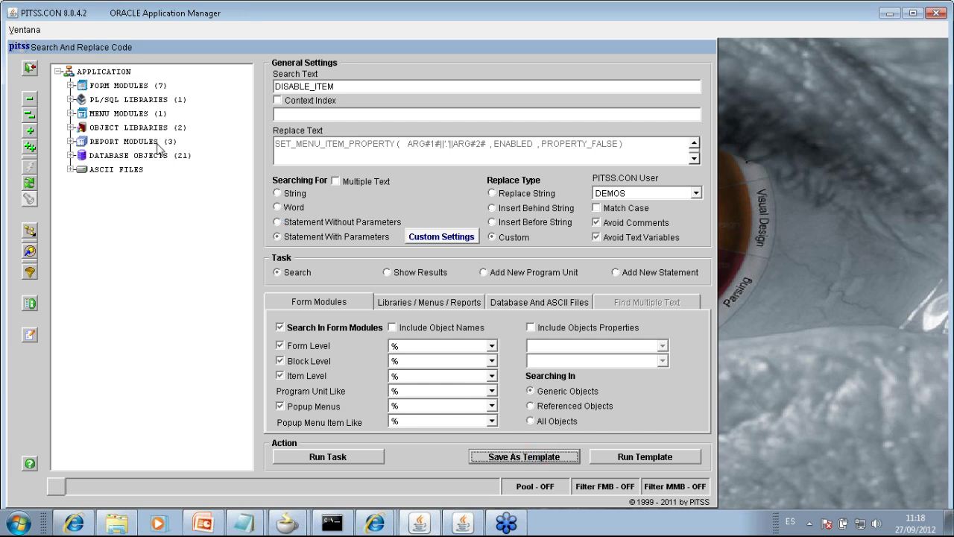
pyautogui.write('MAR_DISABLE_ITEM')
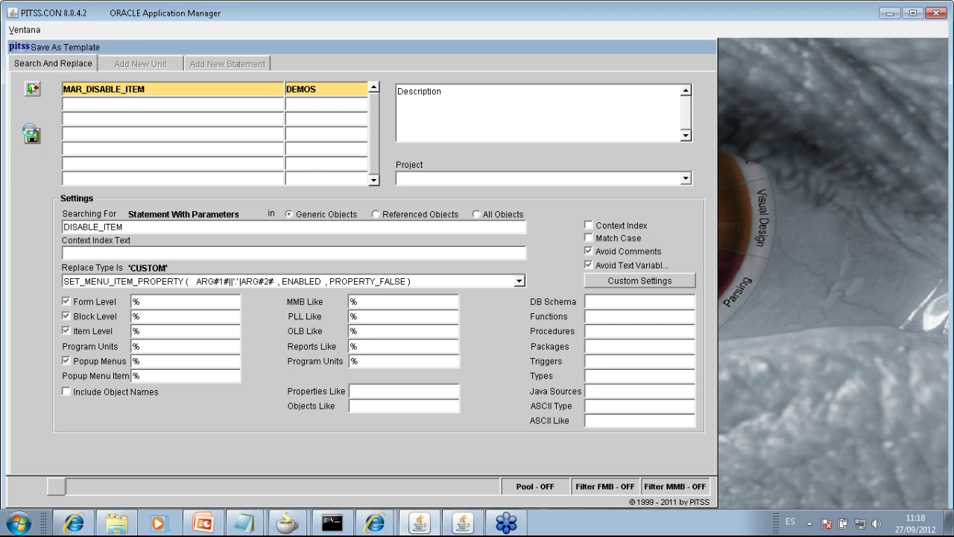
pyautogui.click(31, 134)
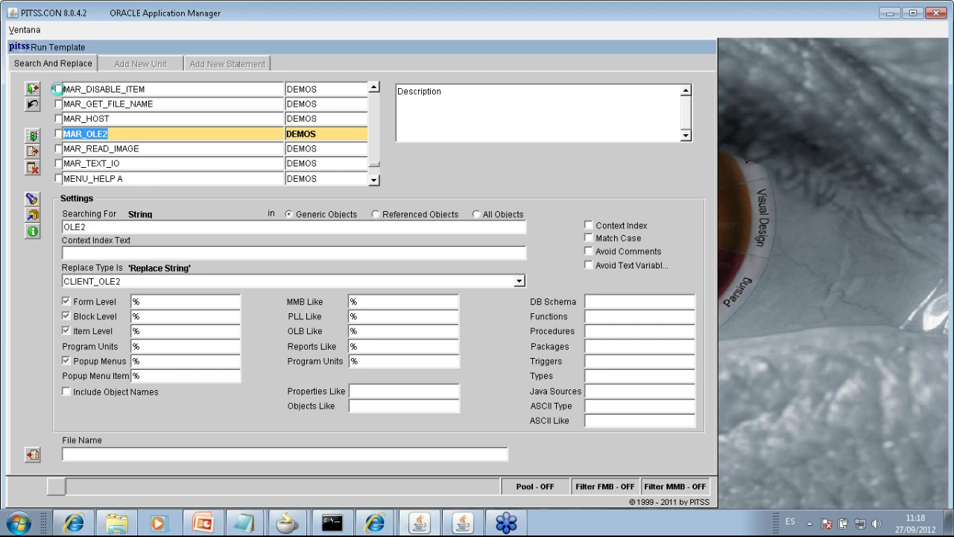
# Step: Assign the MAR_DISABLE_ITEM template to the project that holds the other MAR_ templates
pyautogui.click(58, 89)
pyautogui.click(32, 214)
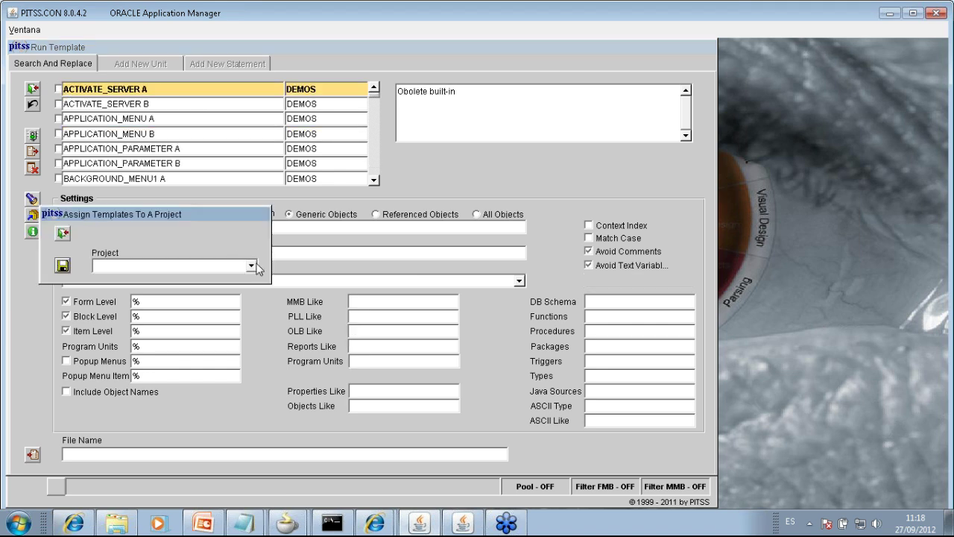
pyautogui.click(252, 265)
pyautogui.click(141, 316)
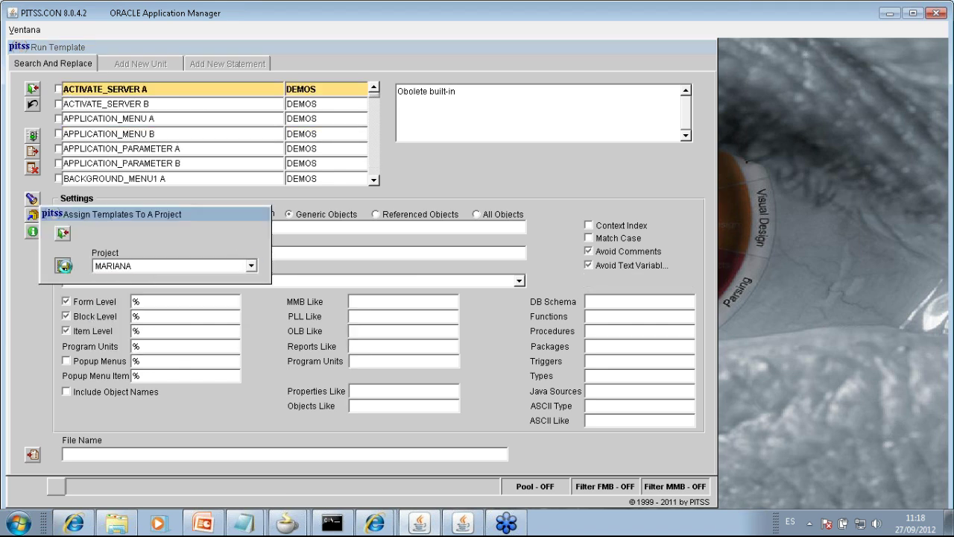
pyautogui.click(62, 265)
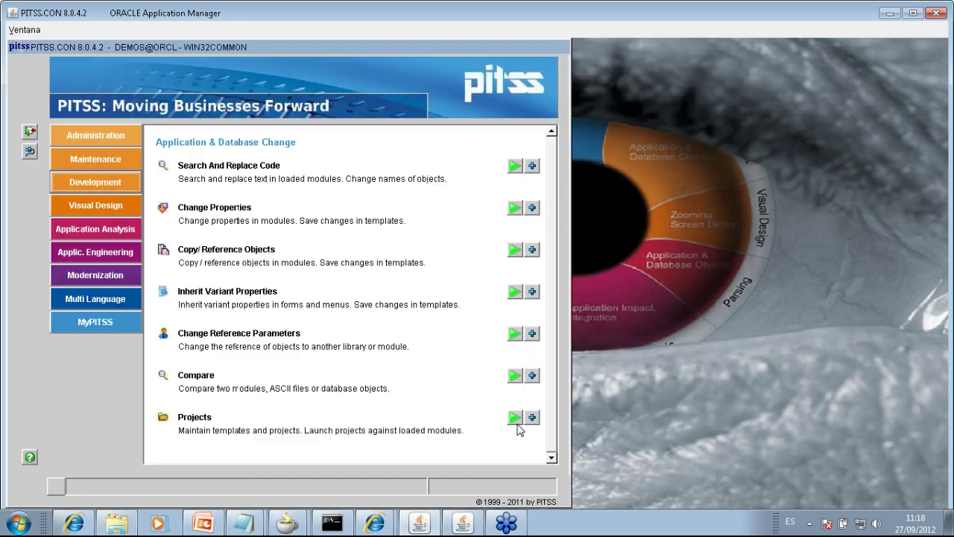
# Step: Examine the search and replace texts of the project's MAR_ templates, including MAR_GET_FILE_NAME, MAR_HOST and MAR_DISABLE_ITEM
pyautogui.click(516, 419)
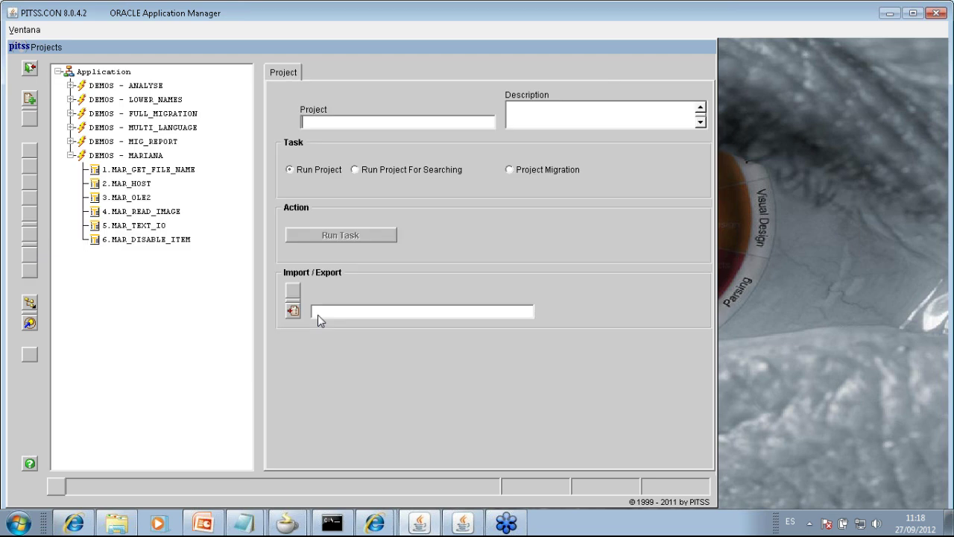
pyautogui.click(135, 171)
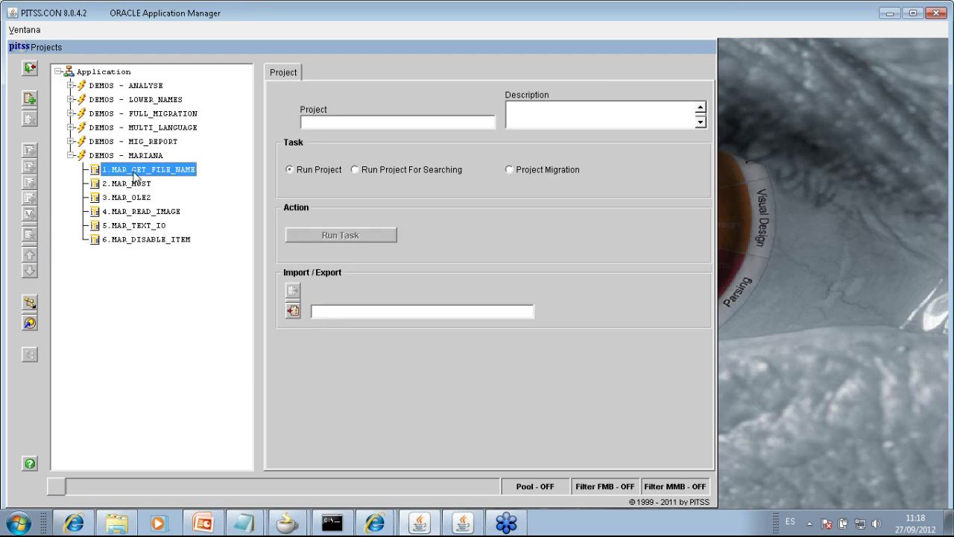
pyautogui.click(132, 183)
pyautogui.click(132, 197)
pyautogui.click(151, 171)
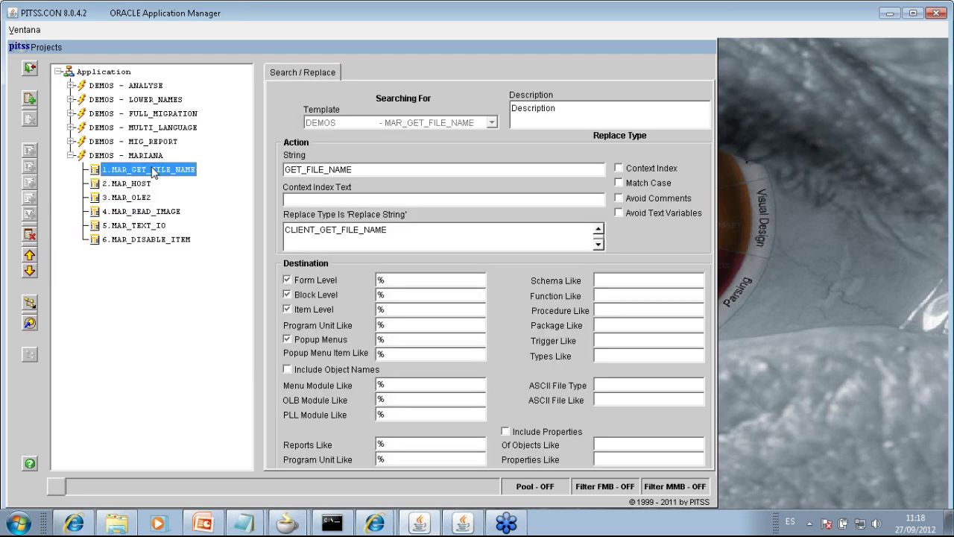
pyautogui.moveTo(367, 169); pyautogui.dragTo(265, 170)
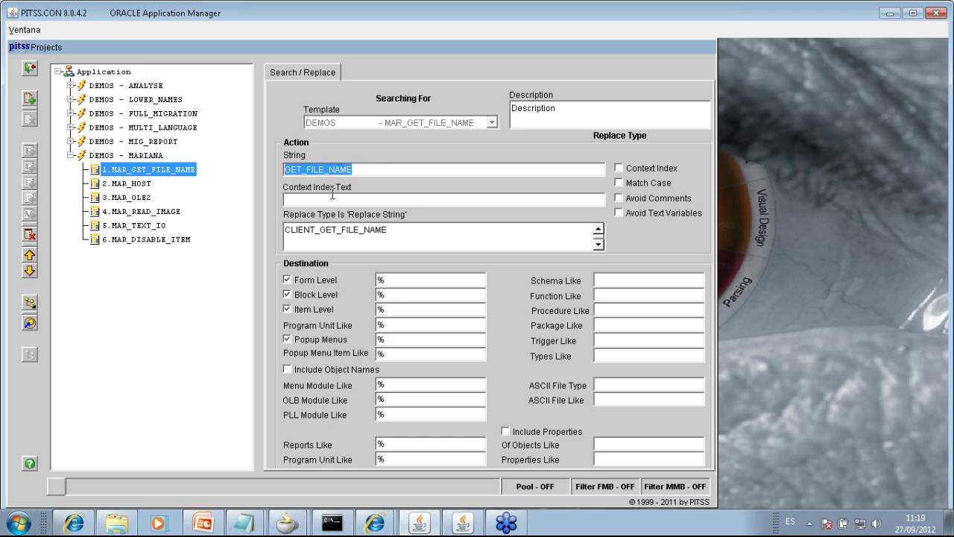
pyautogui.moveTo(389, 231); pyautogui.dragTo(282, 236)
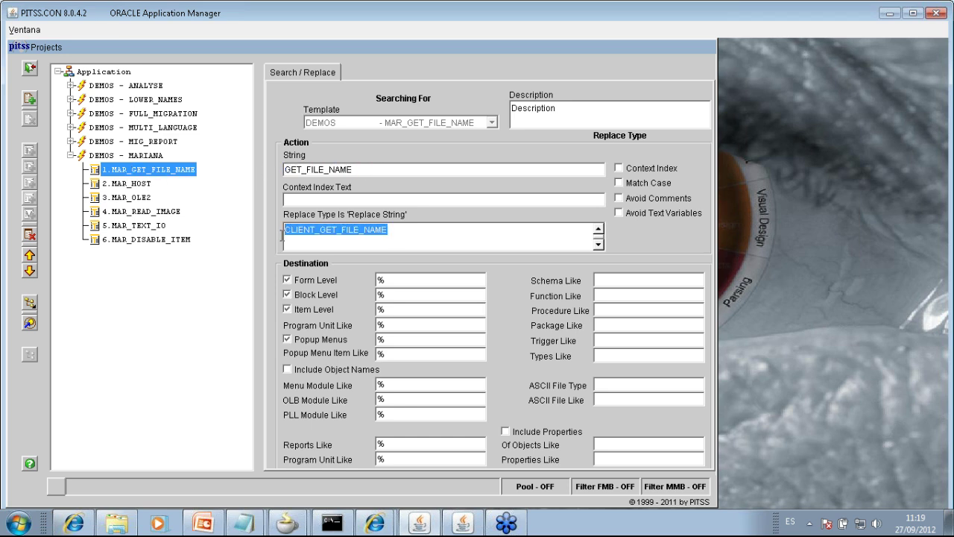
pyautogui.click(127, 184)
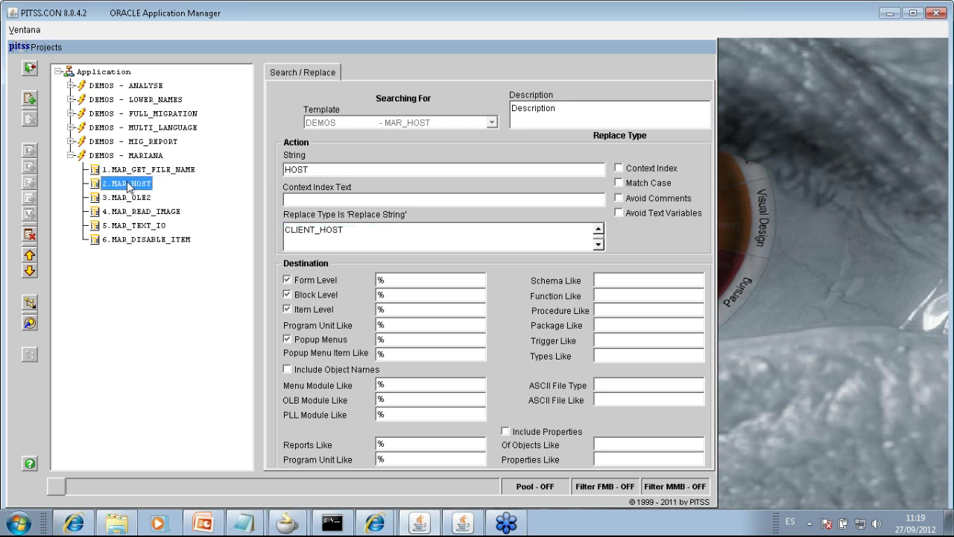
pyautogui.click(146, 240)
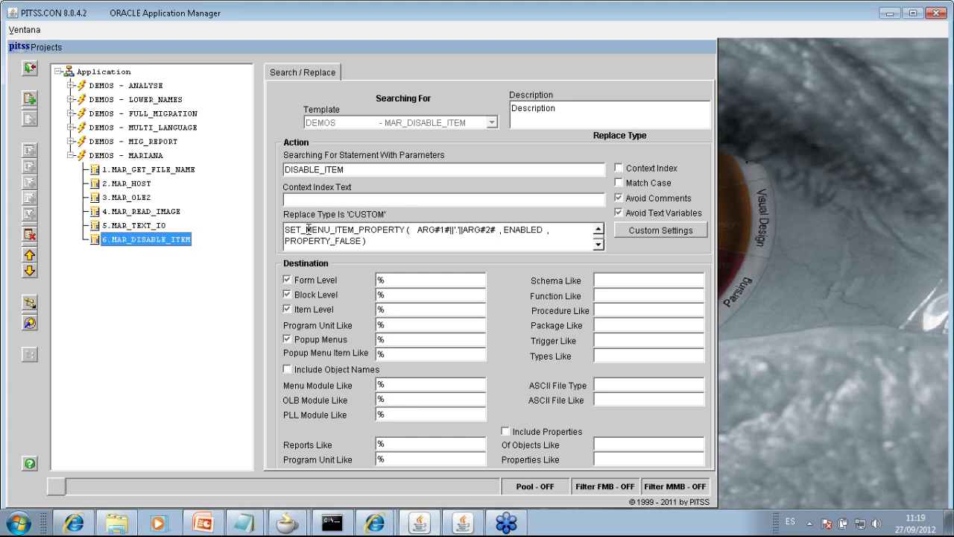
pyautogui.moveTo(287, 231); pyautogui.dragTo(403, 241)
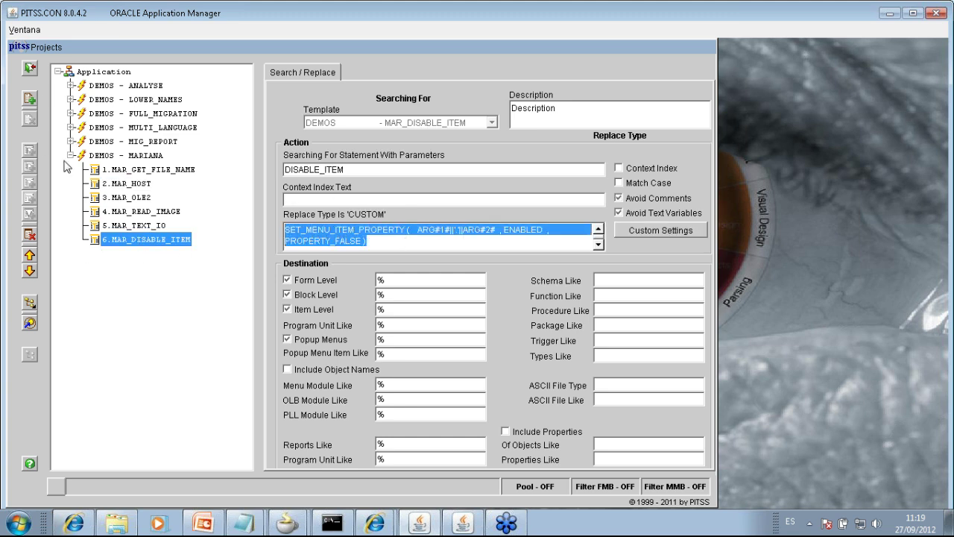
# Step: Check the loaded PL/SQL libraries in Module Handling and load webutil.pll from the olb folder
pyautogui.click(31, 71)
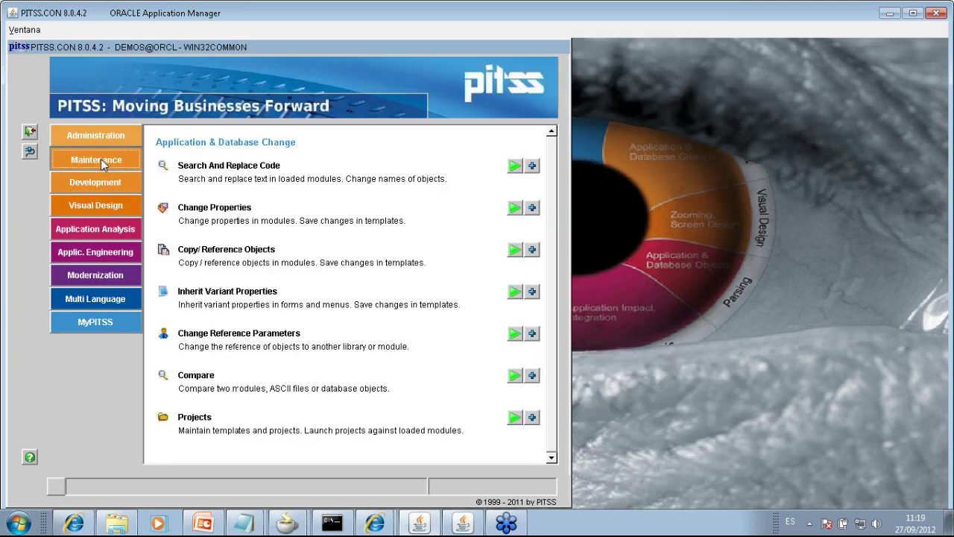
pyautogui.click(100, 159)
pyautogui.click(515, 208)
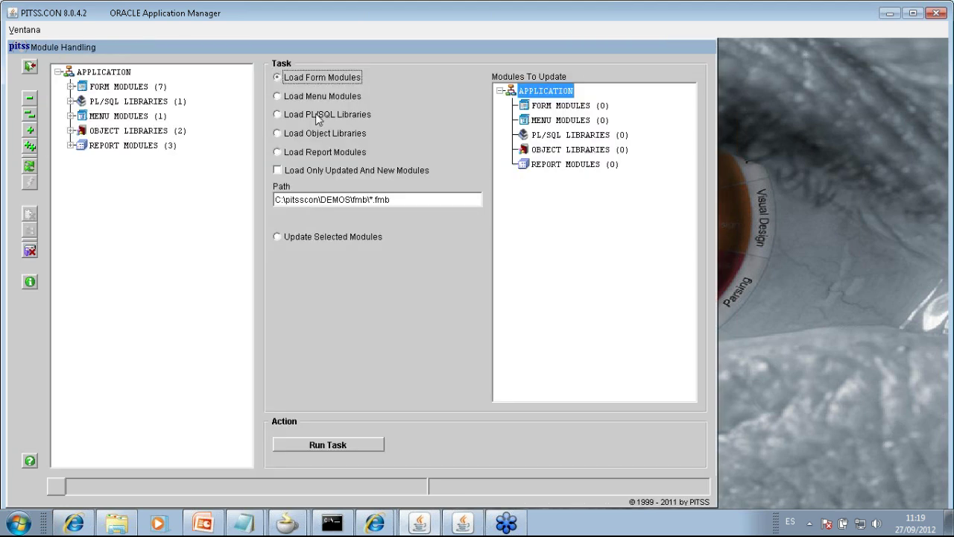
pyautogui.click(160, 103)
pyautogui.click(71, 101)
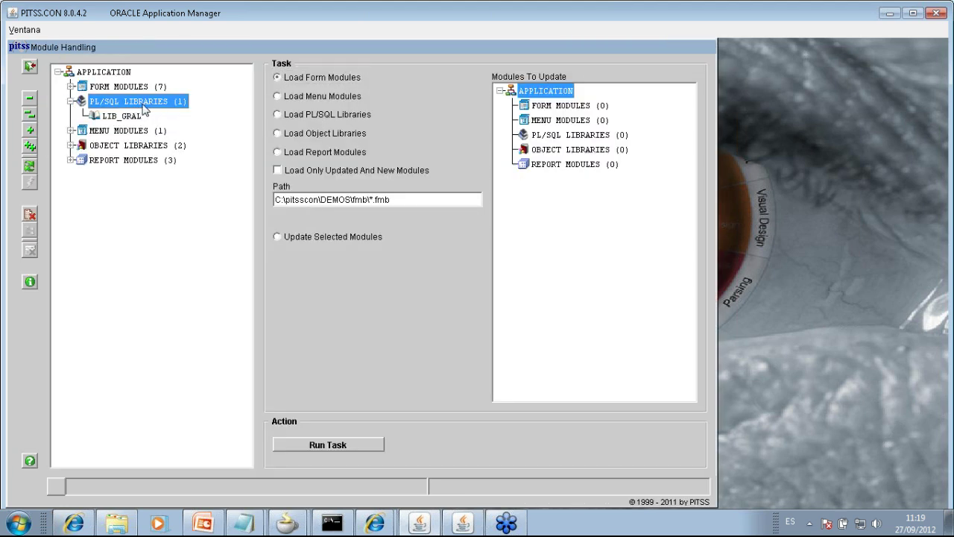
pyautogui.click(117, 119)
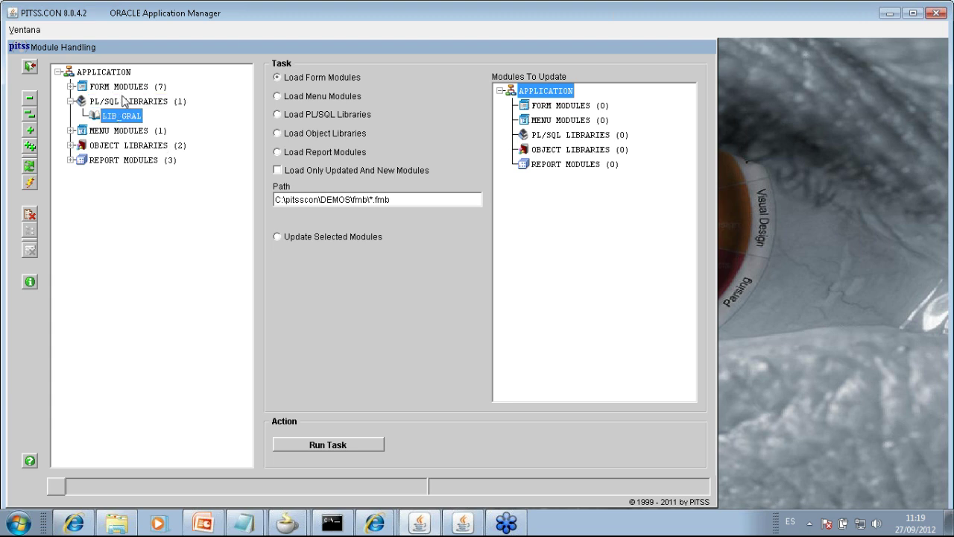
pyautogui.click(327, 117)
pyautogui.click(373, 200)
pyautogui.click(336, 261)
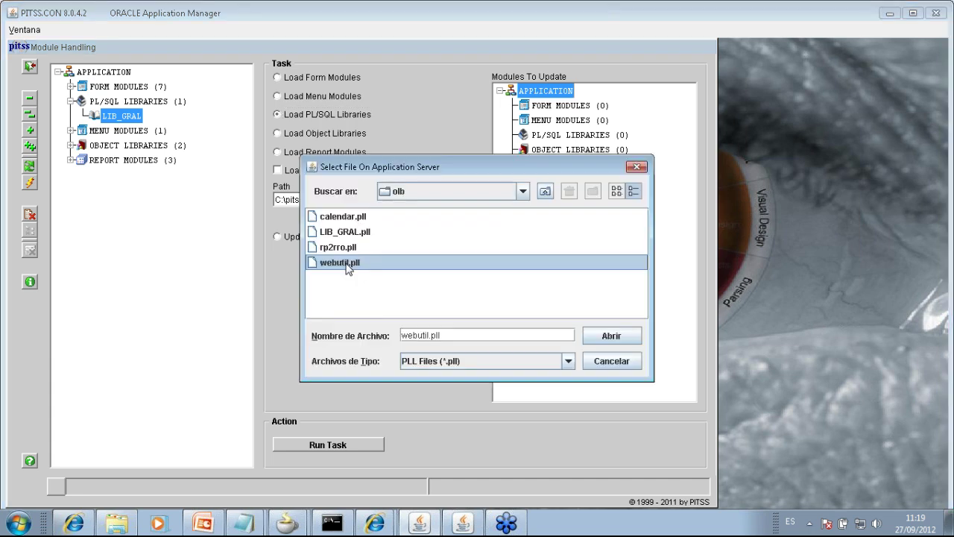
pyautogui.doubleClick(339, 260)
pyautogui.click(339, 444)
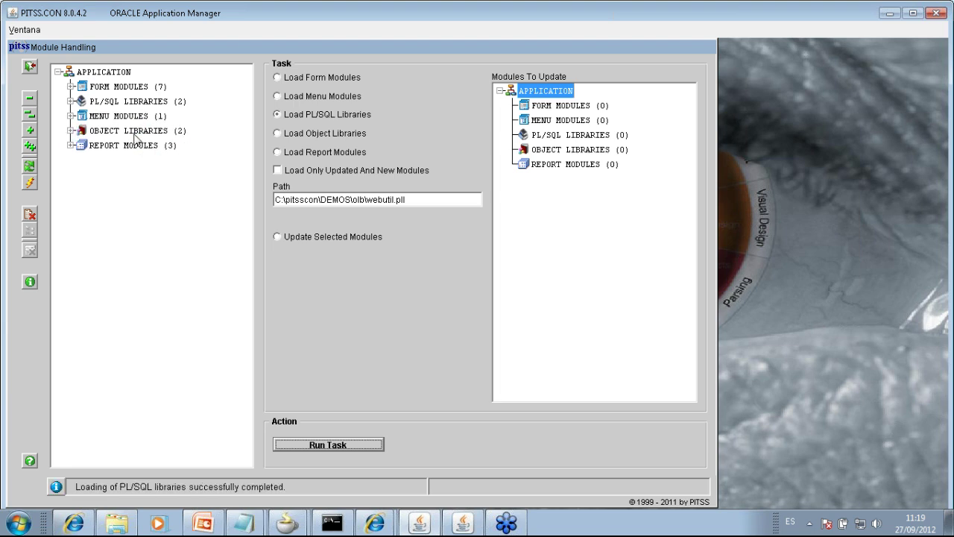
# Step: Inspect the loaded object libraries, and reopen Projects with the project containing the MAR_ templates selected
pyautogui.click(79, 134)
pyautogui.doubleClick(76, 134)
pyautogui.click(119, 159)
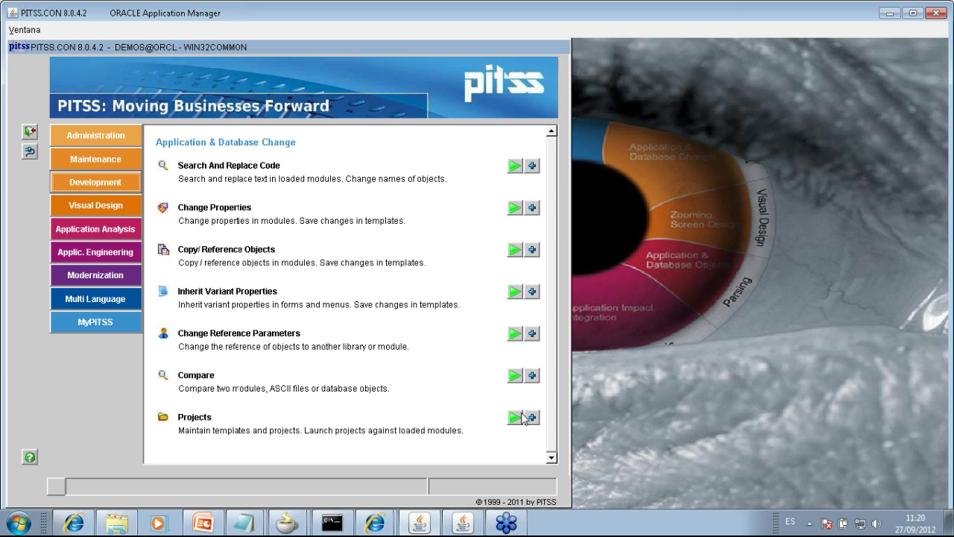
pyautogui.click(515, 417)
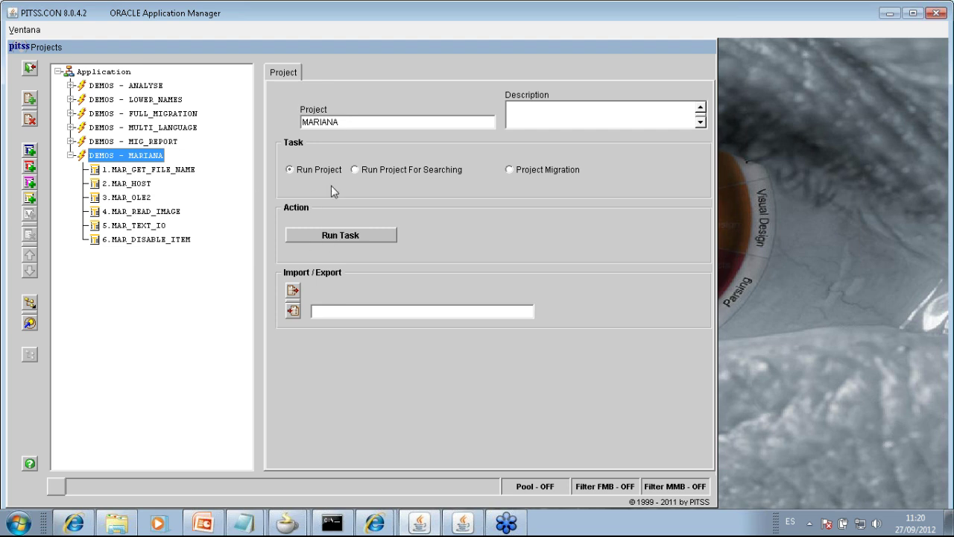
# Step: Run the project containing the MAR_ templates, check its replacement count, and leave Projects
pyautogui.click(339, 235)
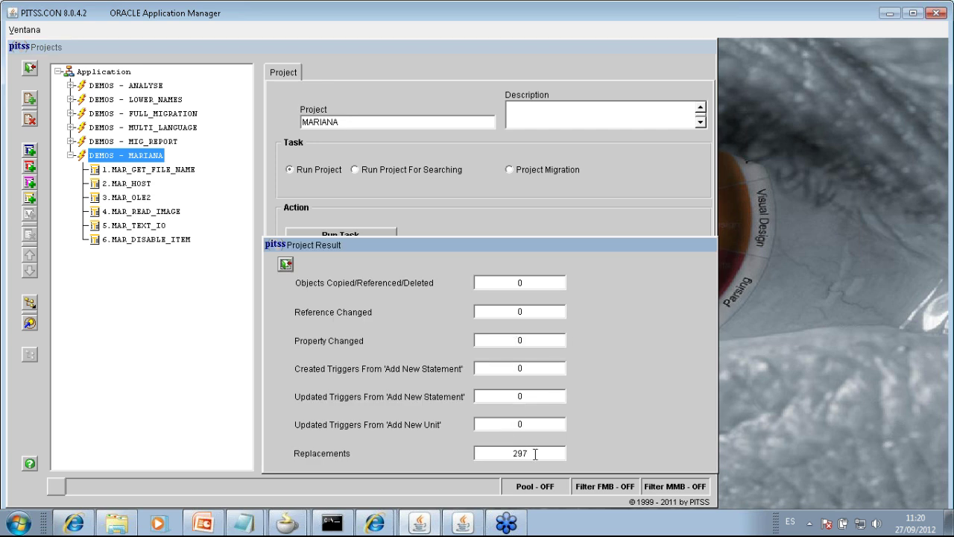
pyautogui.moveTo(535, 453); pyautogui.dragTo(483, 453)
pyautogui.click(287, 264)
pyautogui.click(30, 69)
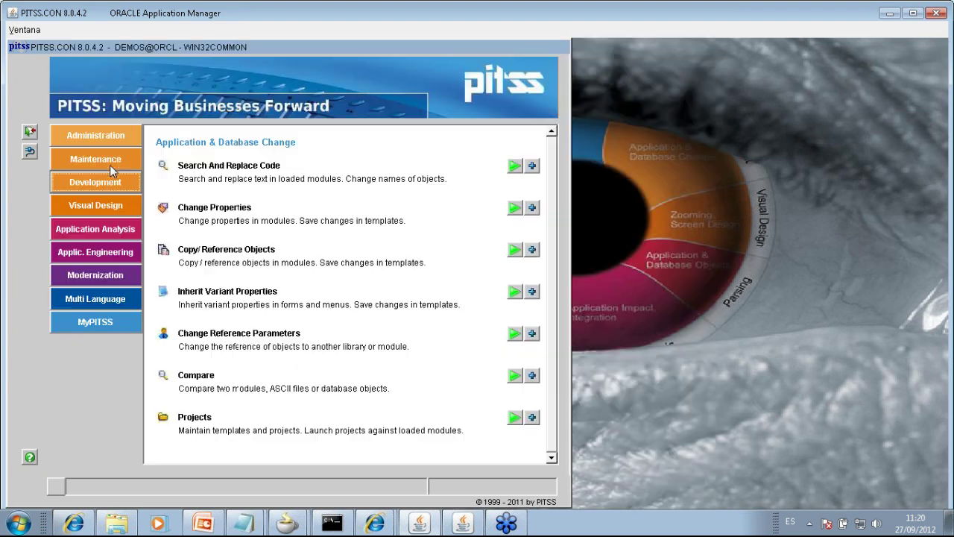
# Step: Reload the webutil PL/SQL library listed among the modules to update in Module Handling
pyautogui.click(105, 158)
pyautogui.click(514, 207)
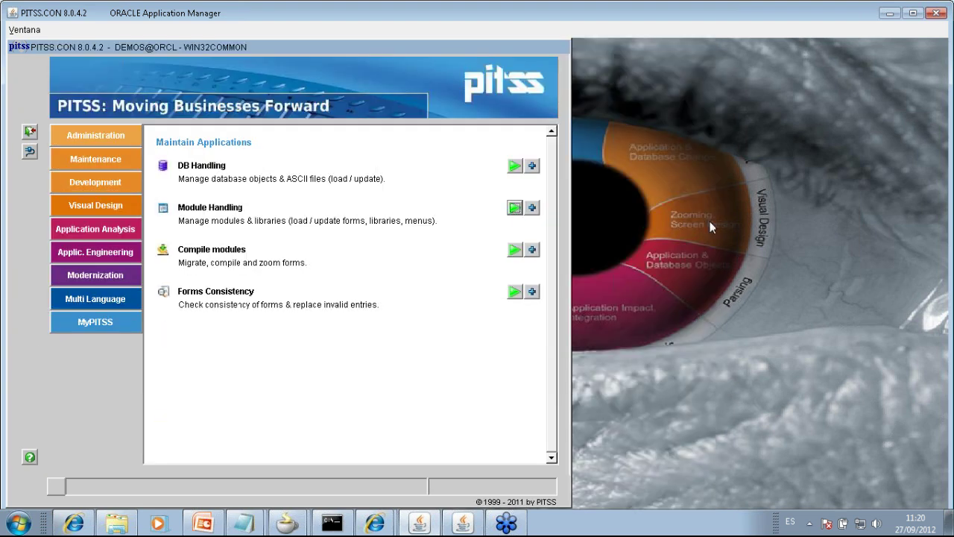
pyautogui.click(522, 137)
pyautogui.click(518, 135)
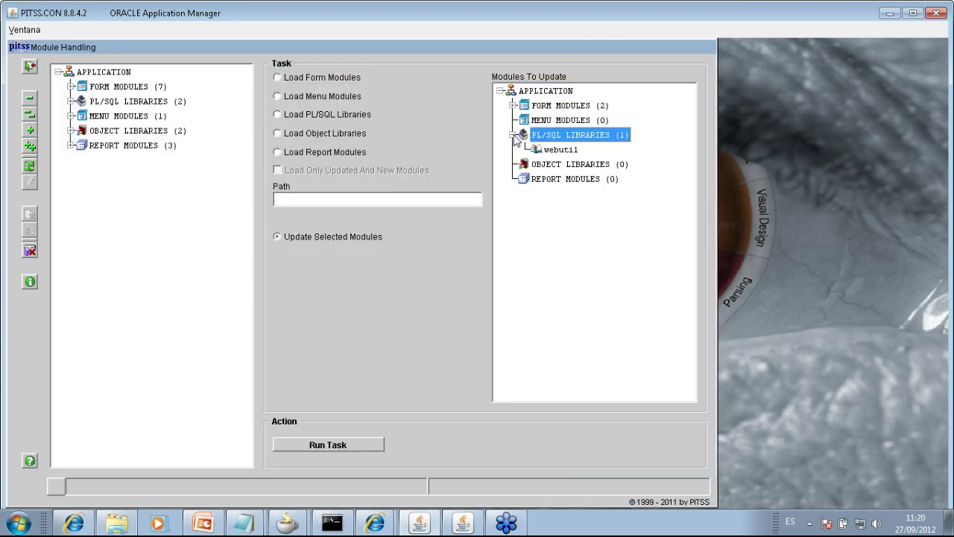
pyautogui.click(553, 149)
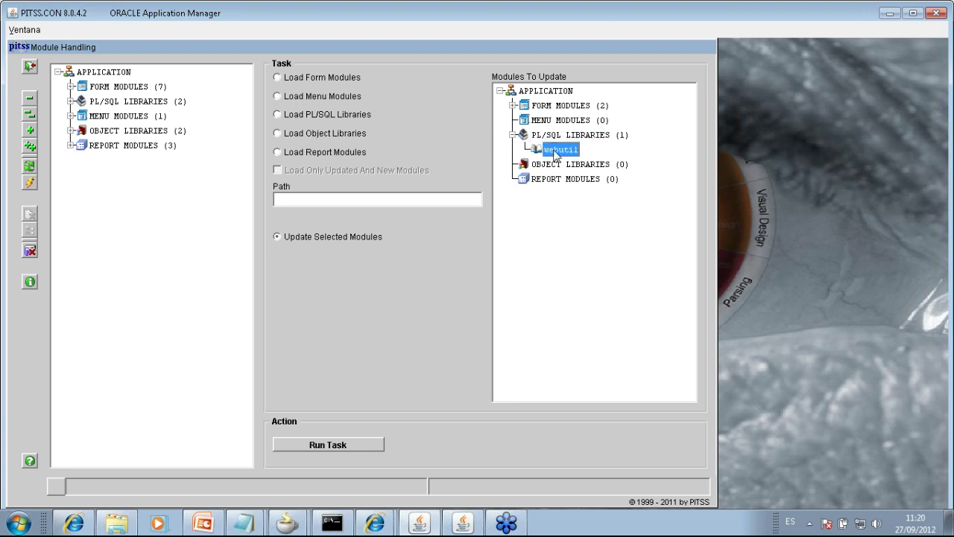
pyautogui.rightClick(555, 151)
pyautogui.click(576, 176)
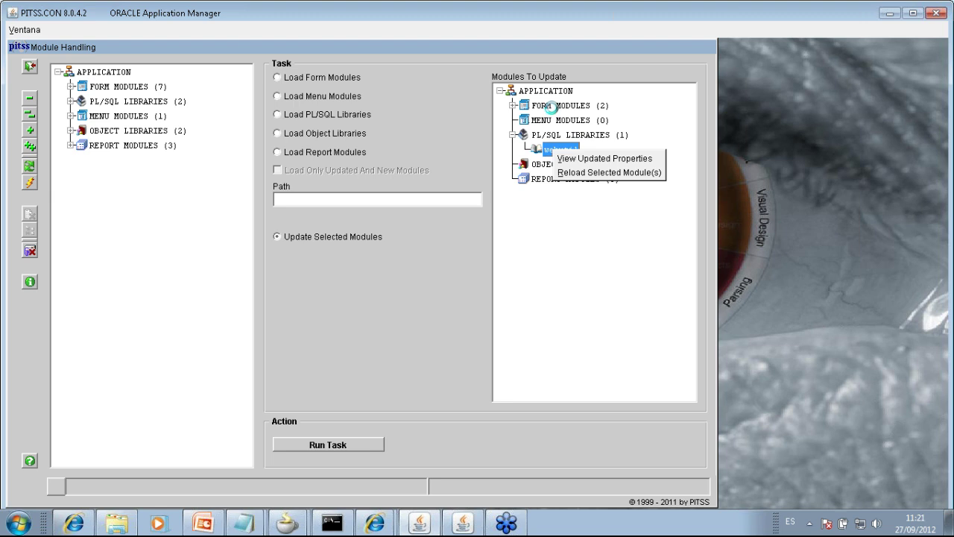
pyautogui.press('r')
# Step: Examine which program units of the Demo6i form are marked as updated, including OBTENER_FICHERO, LEER_IMAGEN, FICHERO_TEXTO and OLE_EXCEL
pyautogui.doubleClick(561, 105)
pyautogui.click(558, 121)
pyautogui.doubleClick(556, 121)
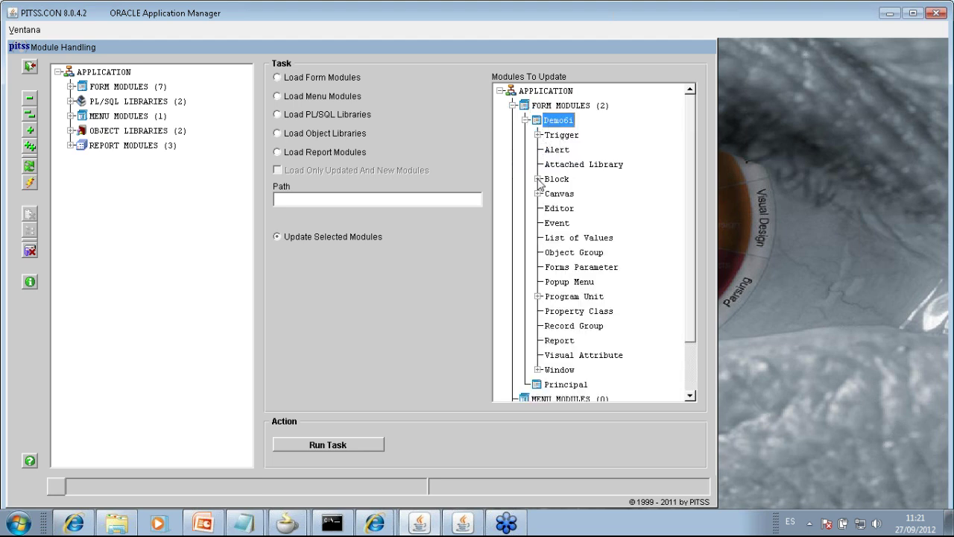
pyautogui.doubleClick(548, 298)
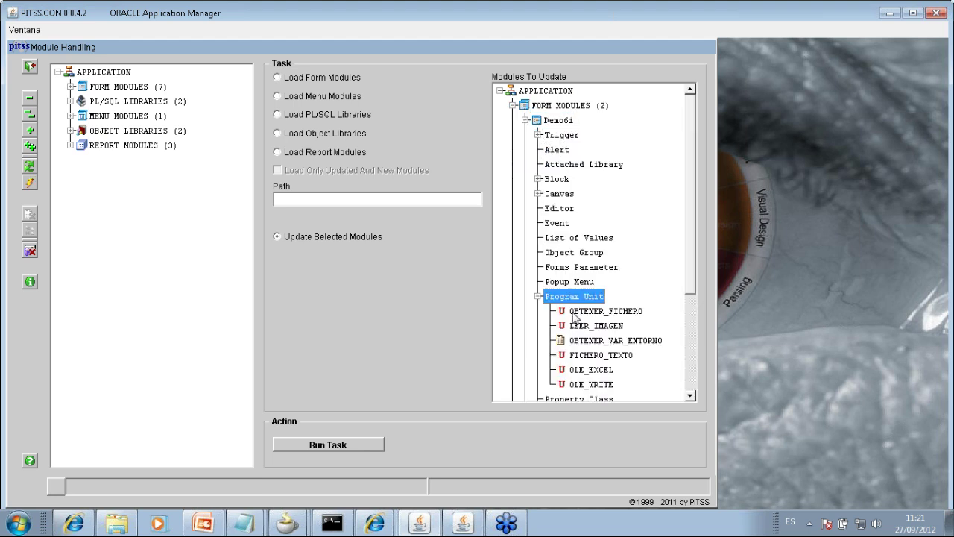
pyautogui.click(580, 314)
pyautogui.click(582, 326)
pyautogui.click(582, 354)
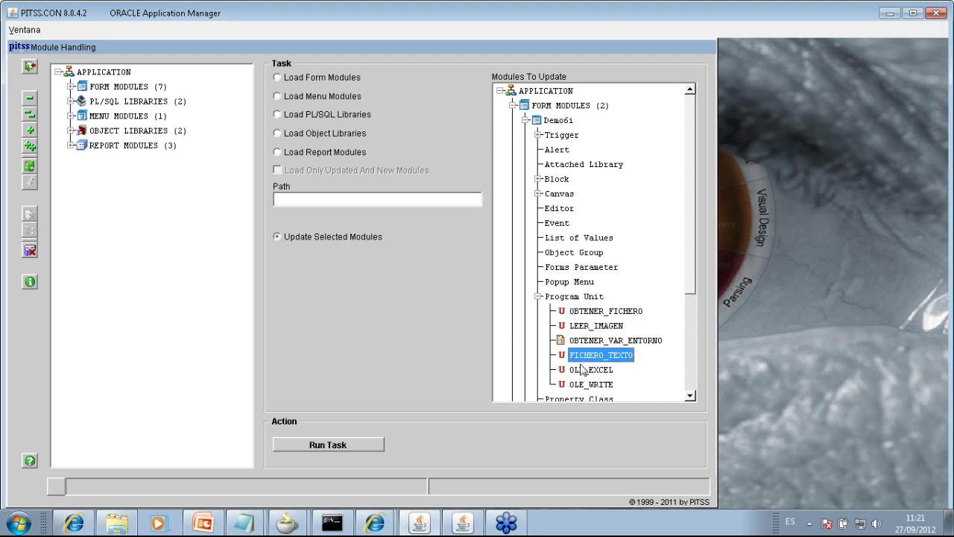
pyautogui.click(581, 372)
pyautogui.click(582, 386)
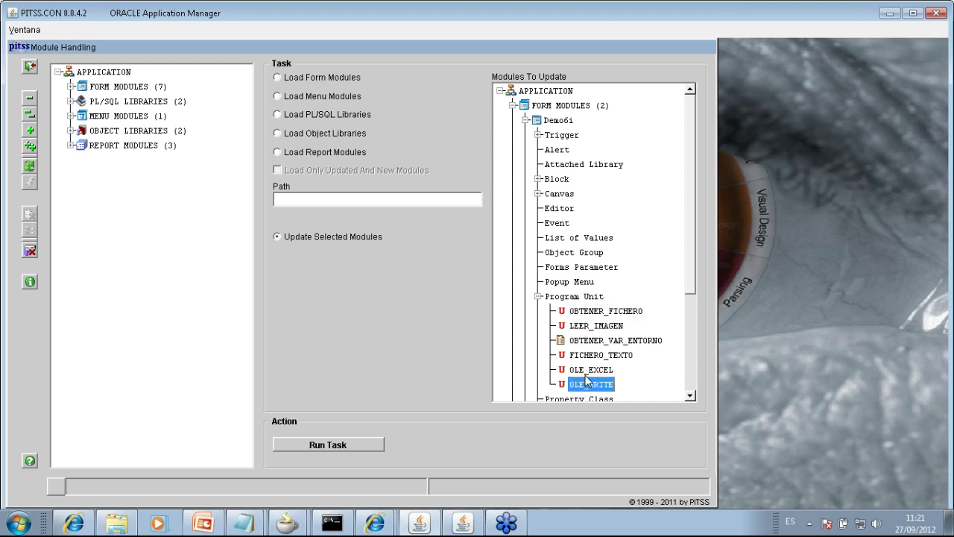
# Step: View the updated properties of the OLE_WRITE program unit and list the loaded PL/SQL libraries
pyautogui.rightClick(584, 310)
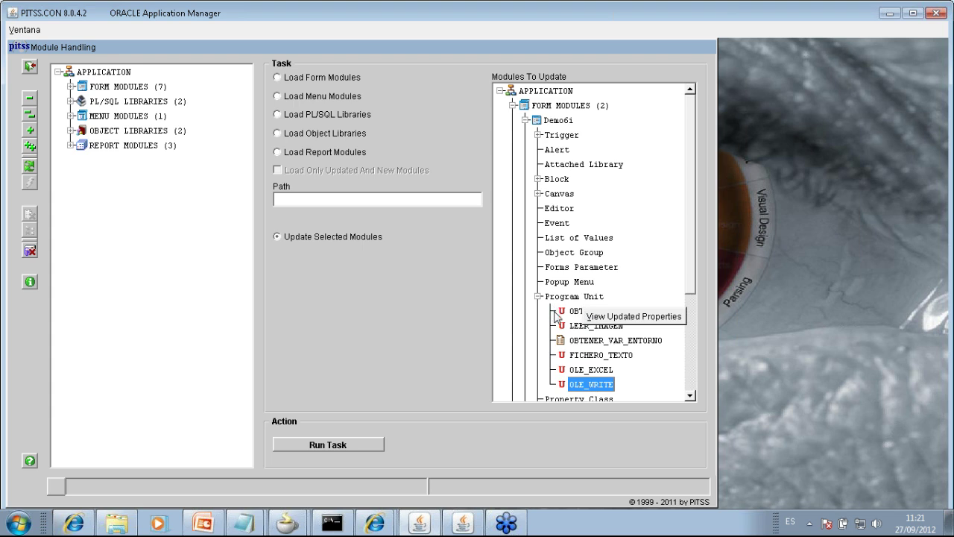
pyautogui.click(601, 317)
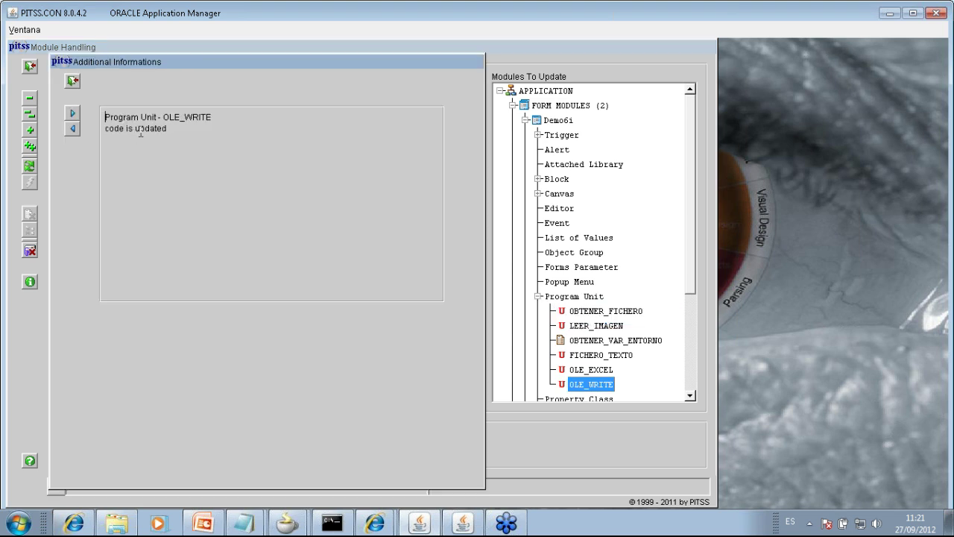
pyautogui.moveTo(173, 127); pyautogui.dragTo(94, 112)
pyautogui.click(72, 81)
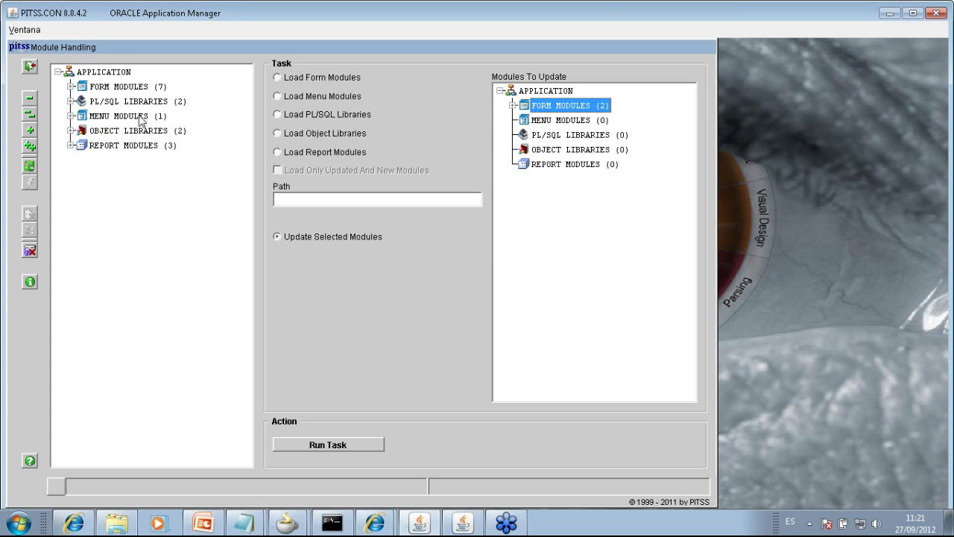
pyautogui.click(120, 103)
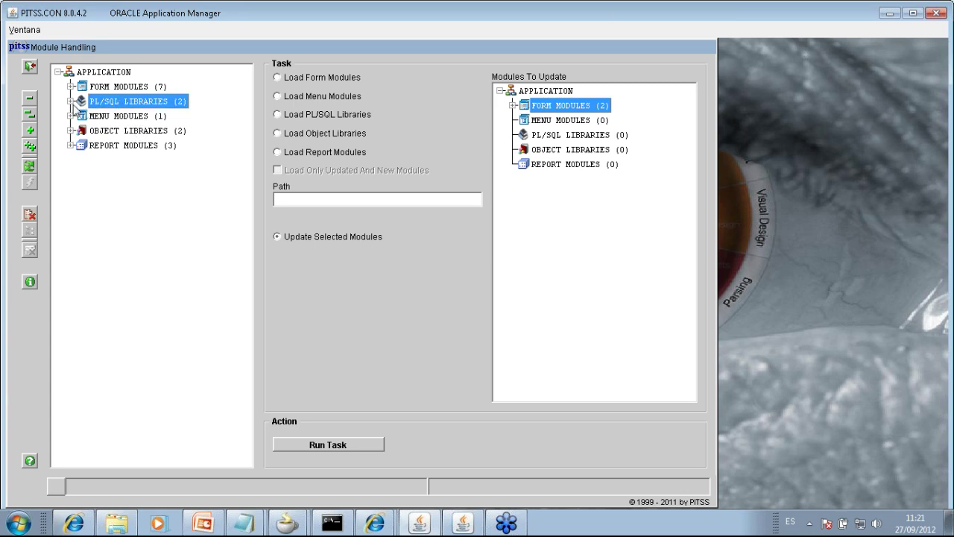
pyautogui.click(71, 101)
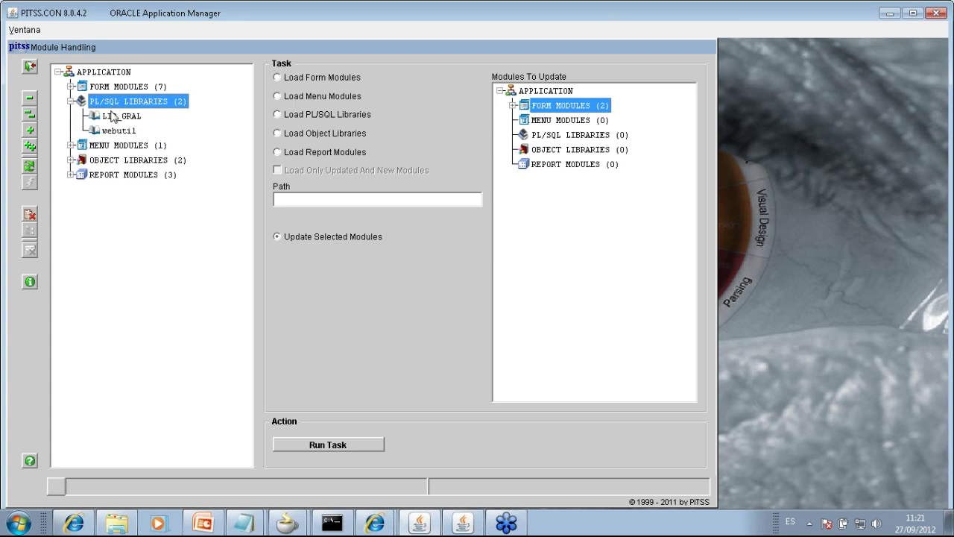
# Step: Import the webutil.prj project file from the data folder into Projects and dismiss the import messages
pyautogui.click(29, 66)
pyautogui.click(104, 182)
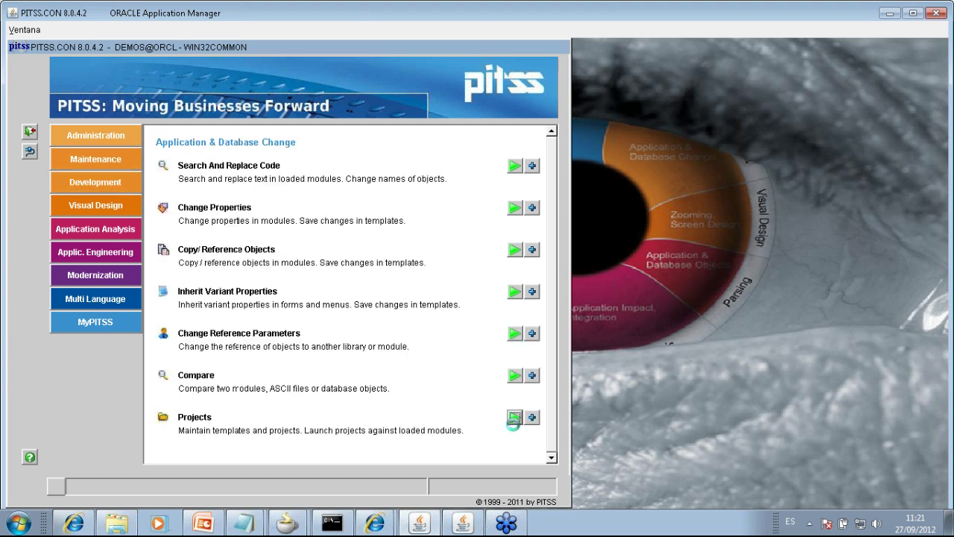
pyautogui.click(514, 418)
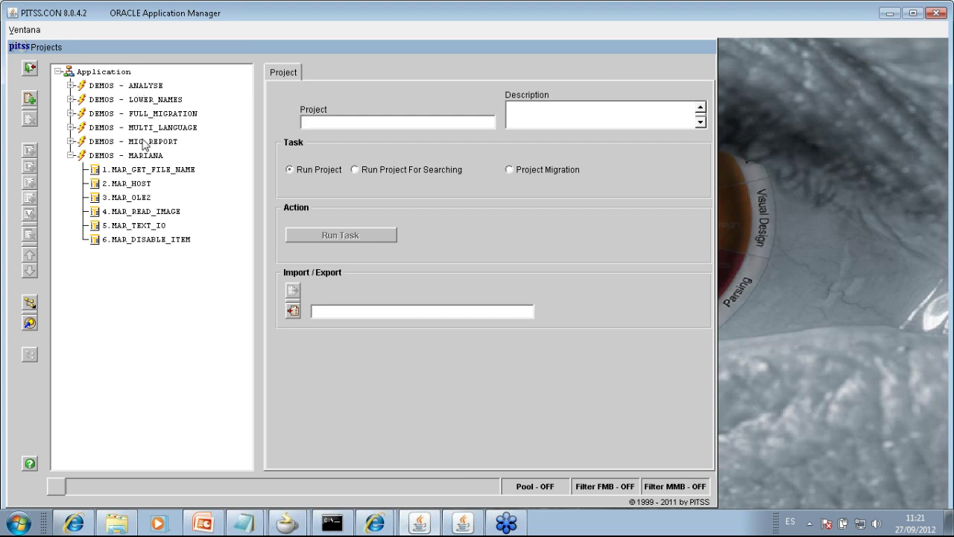
pyautogui.click(140, 155)
pyautogui.click(334, 311)
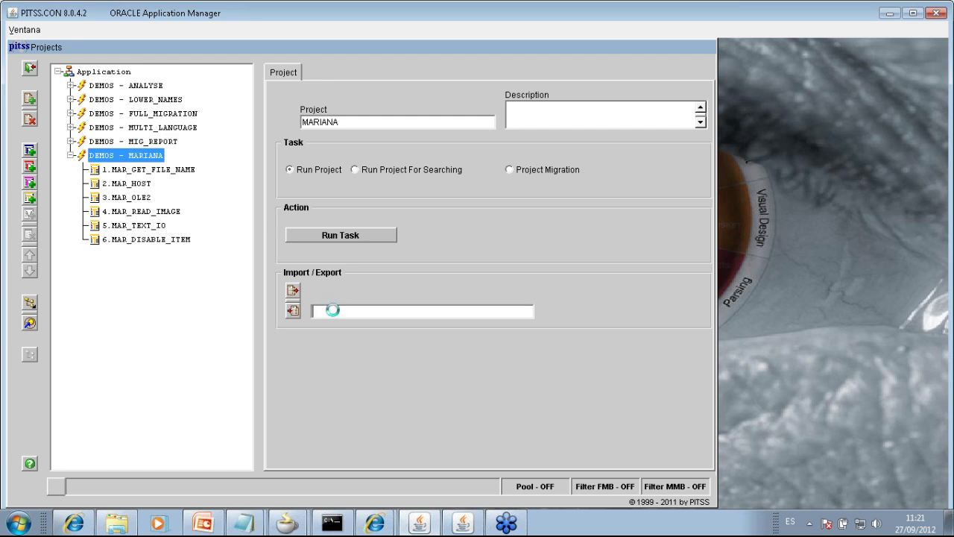
pyautogui.scroll(-2, 393, 309)
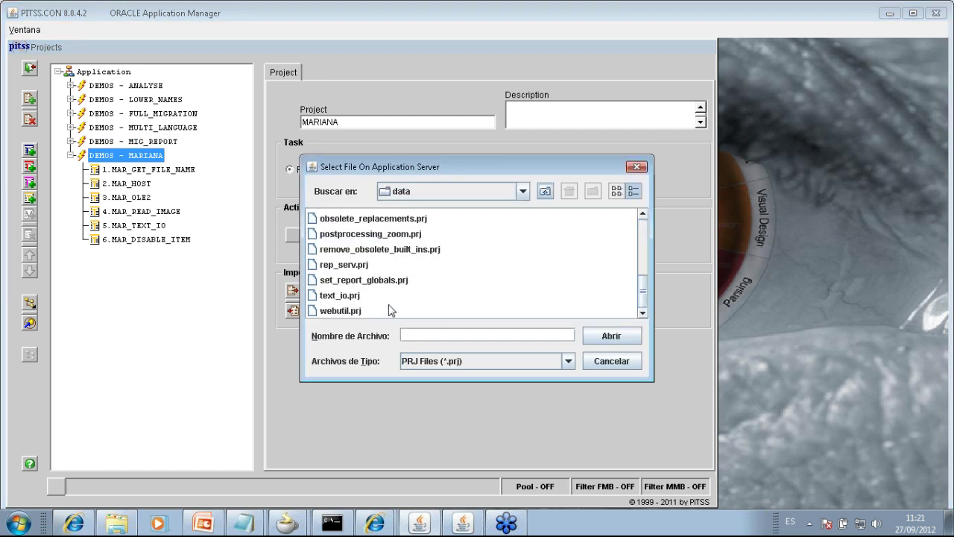
pyautogui.click(347, 311)
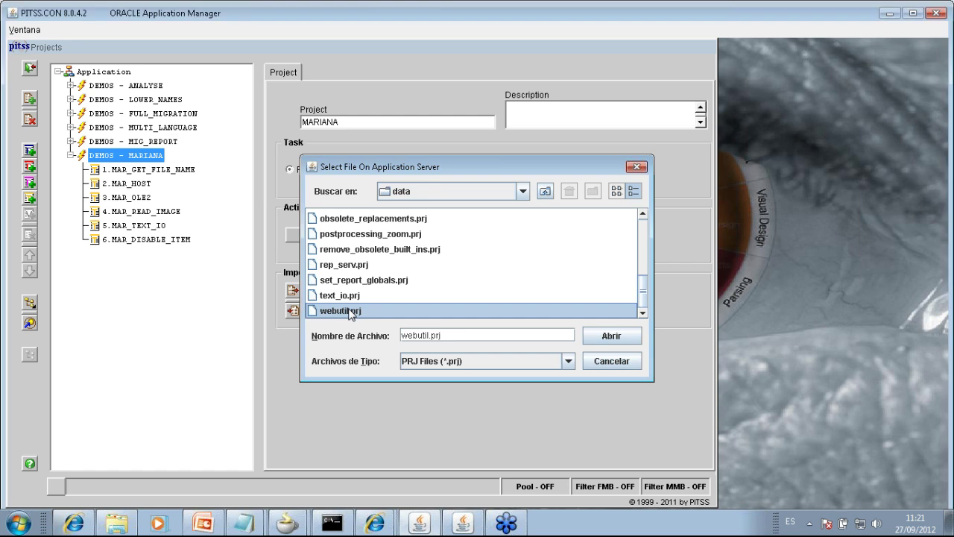
pyautogui.click(587, 336)
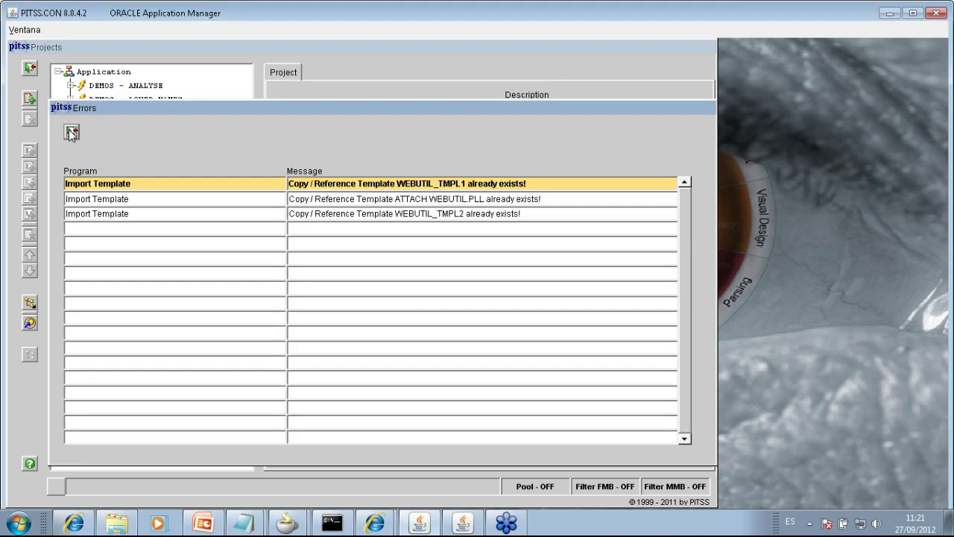
pyautogui.click(72, 132)
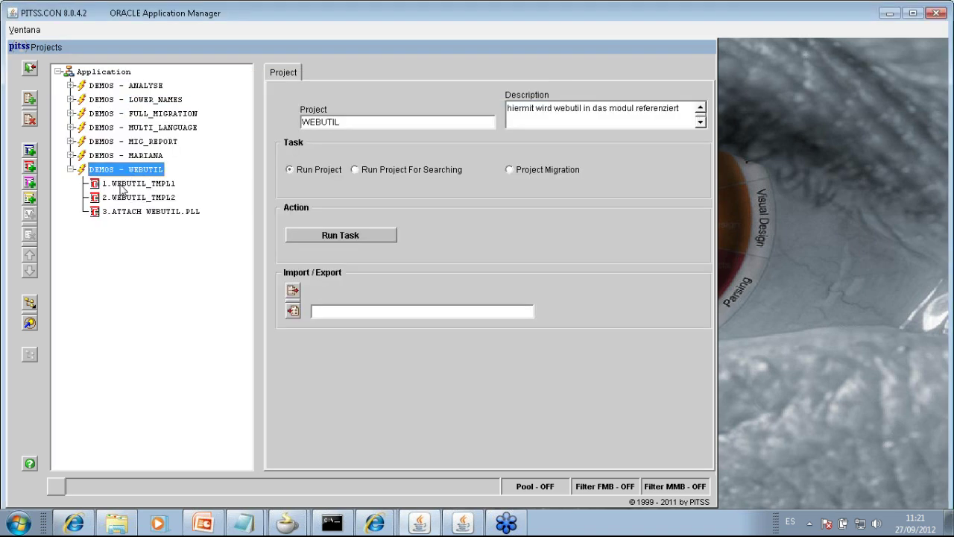
# Step: Examine the copy/reference settings of the WEBUTIL project's templates WEBUTIL_TMPL1, WEBUTIL_TMPL2 and ATTACH WEBUTIL.PLL
pyautogui.click(137, 186)
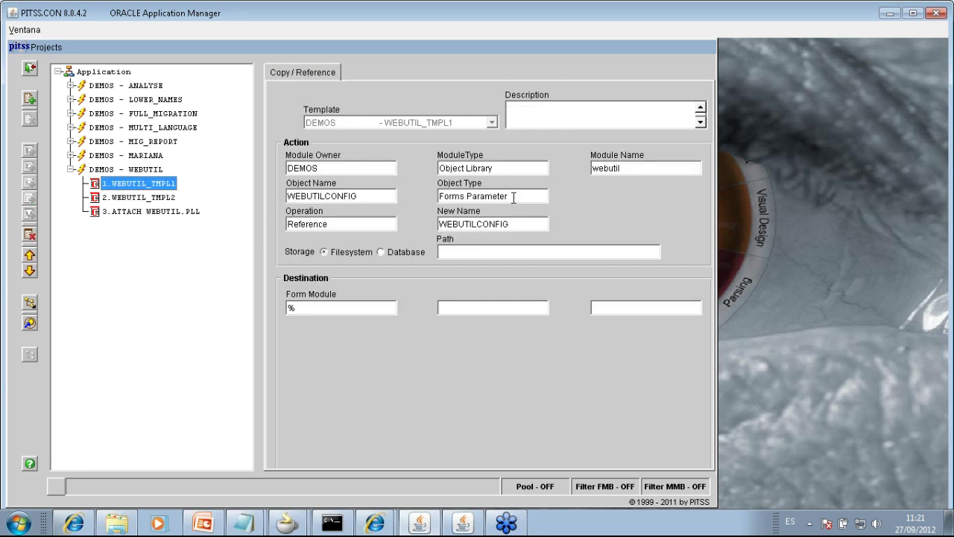
pyautogui.moveTo(516, 195); pyautogui.dragTo(422, 200)
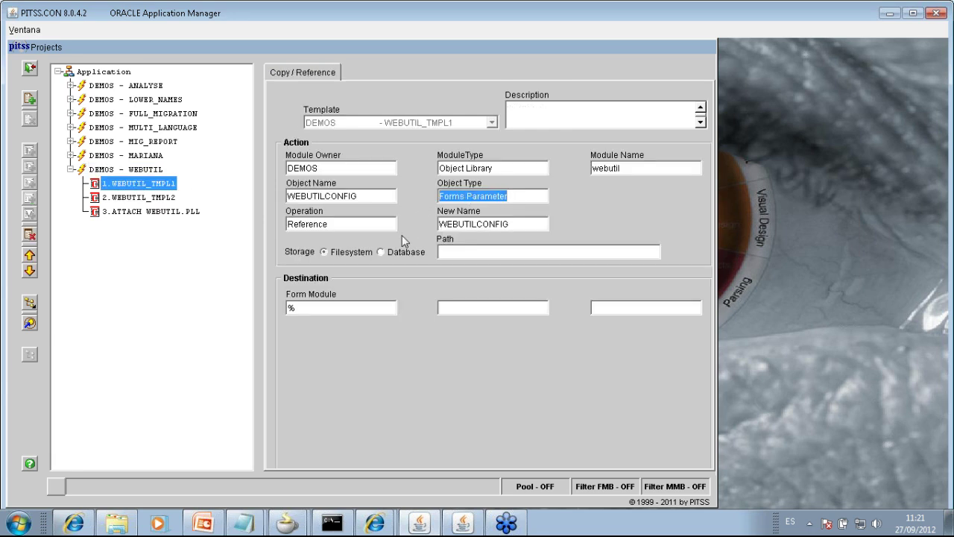
pyautogui.click(167, 200)
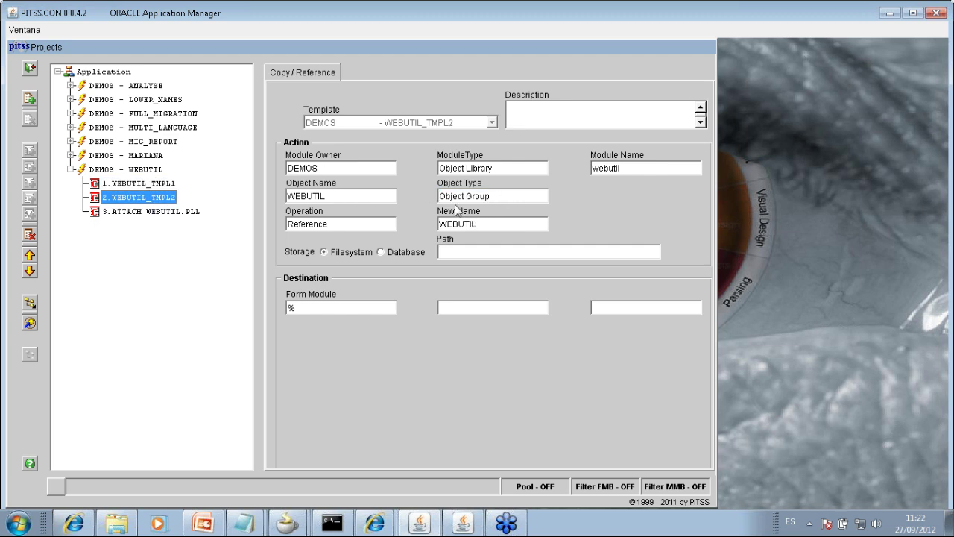
pyautogui.click(179, 213)
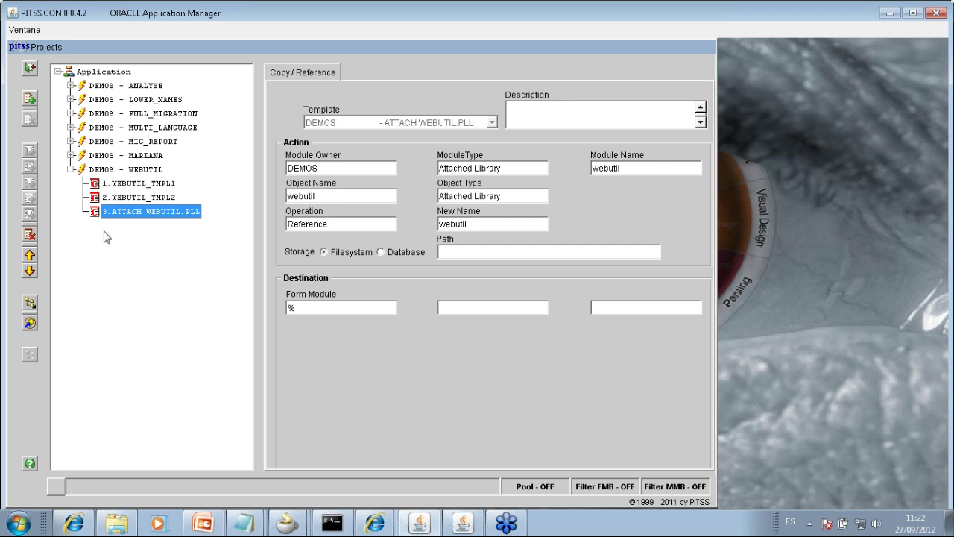
pyautogui.click(468, 223)
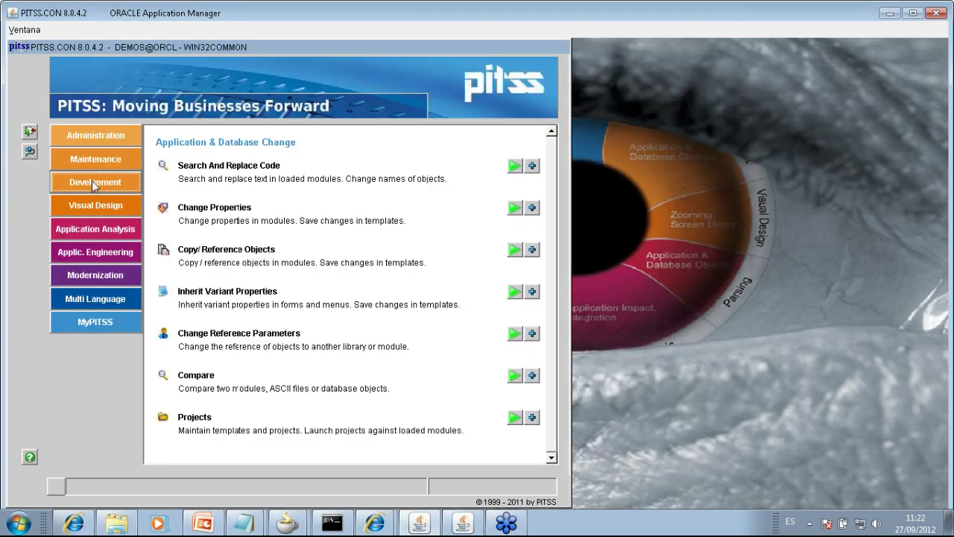
# Step: Set up Search And Replace Code to search for multiple texts as whole words
pyautogui.click(515, 167)
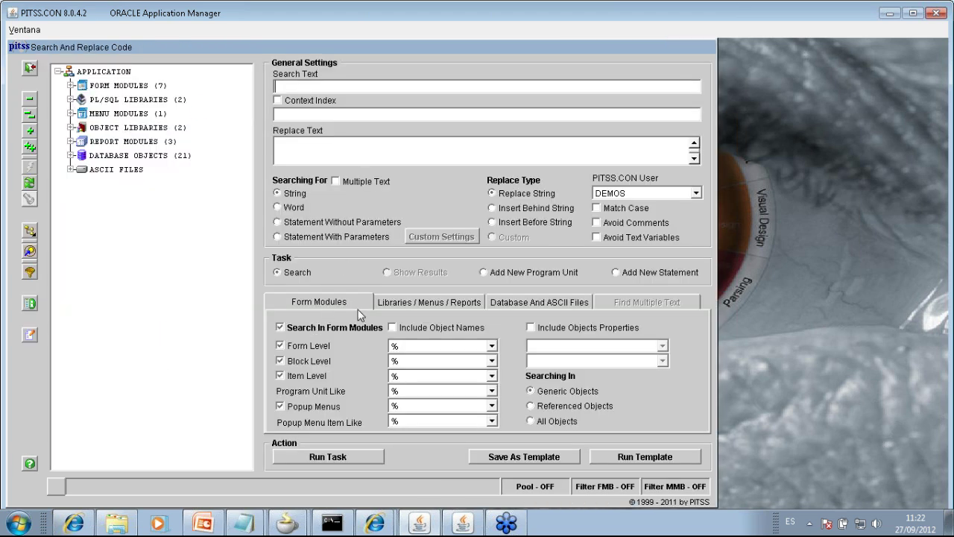
pyautogui.click(335, 181)
pyautogui.click(291, 208)
# Step: Import the list of search words from WEBUTIL.TXT on drive C and run the search across the modules
pyautogui.click(289, 408)
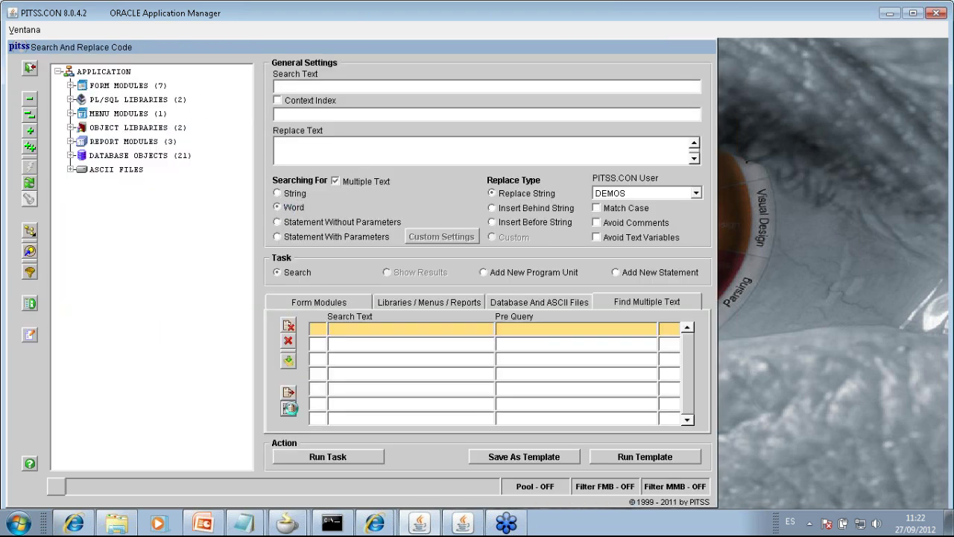
pyautogui.click(418, 191)
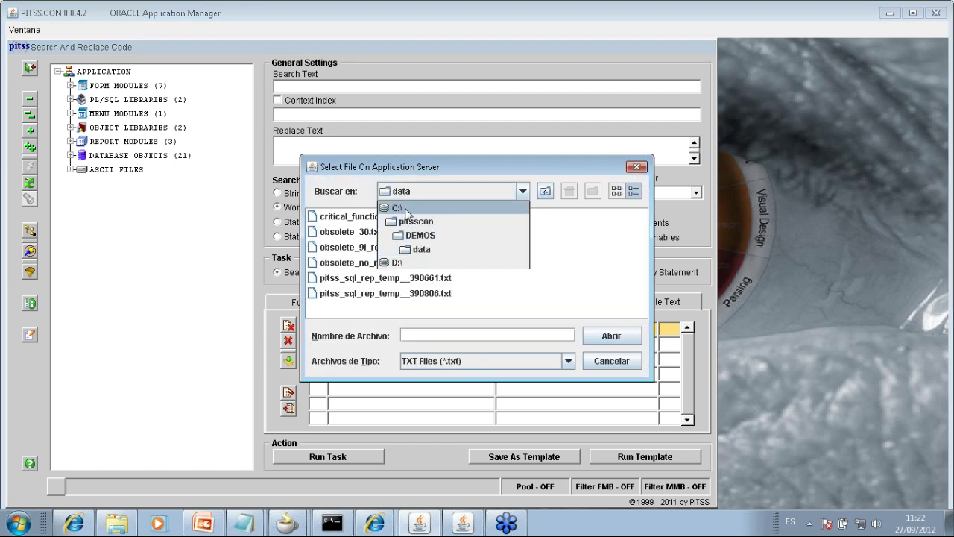
pyautogui.click(406, 209)
pyautogui.scroll(-3, 358, 298)
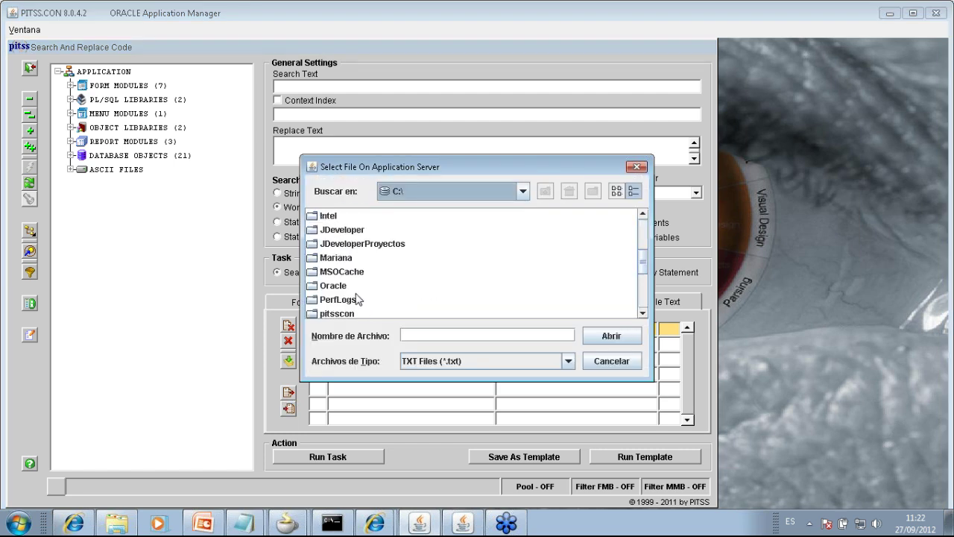
pyautogui.doubleClick(345, 258)
pyautogui.click(347, 310)
pyautogui.doubleClick(346, 310)
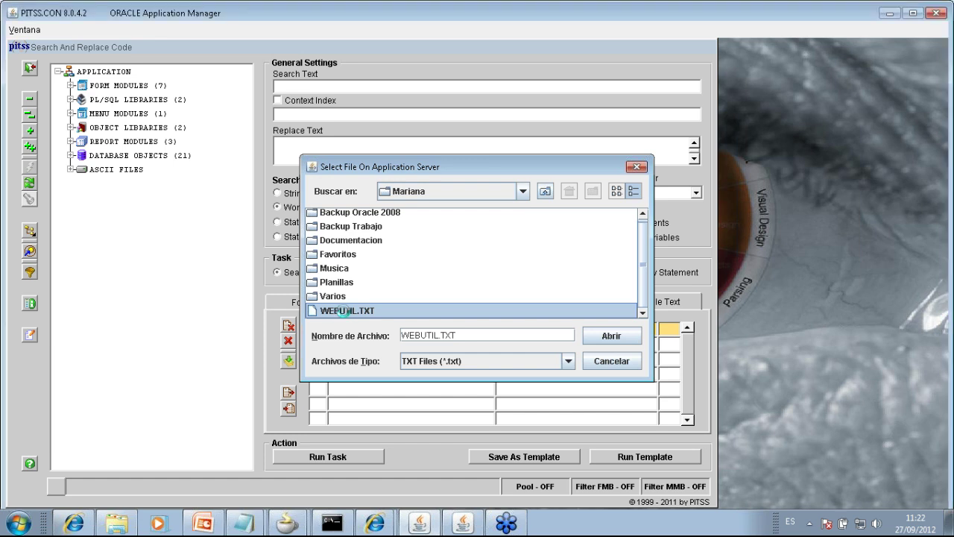
pyautogui.click(330, 457)
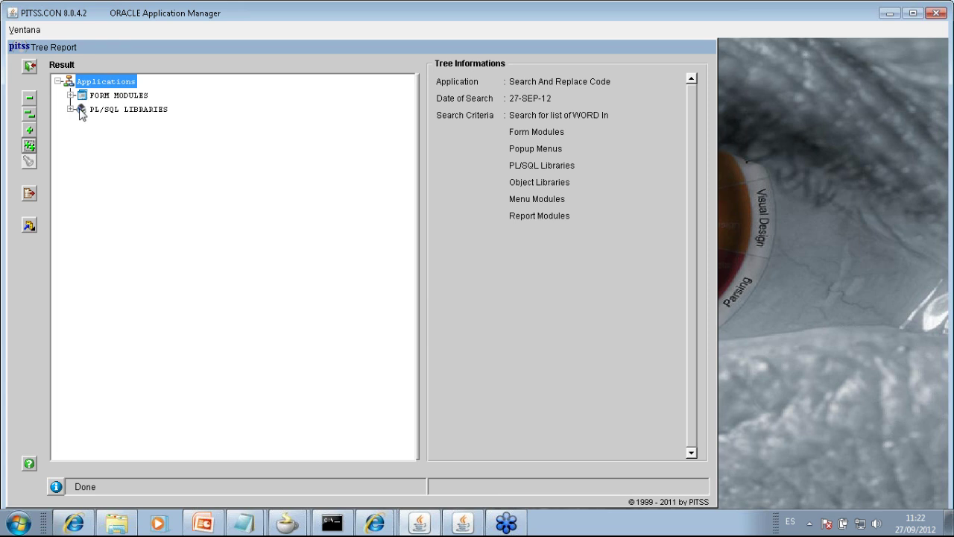
# Step: Create an active pool named WEBUTIL2 of type Modules in the Pool Manager
pyautogui.click(30, 224)
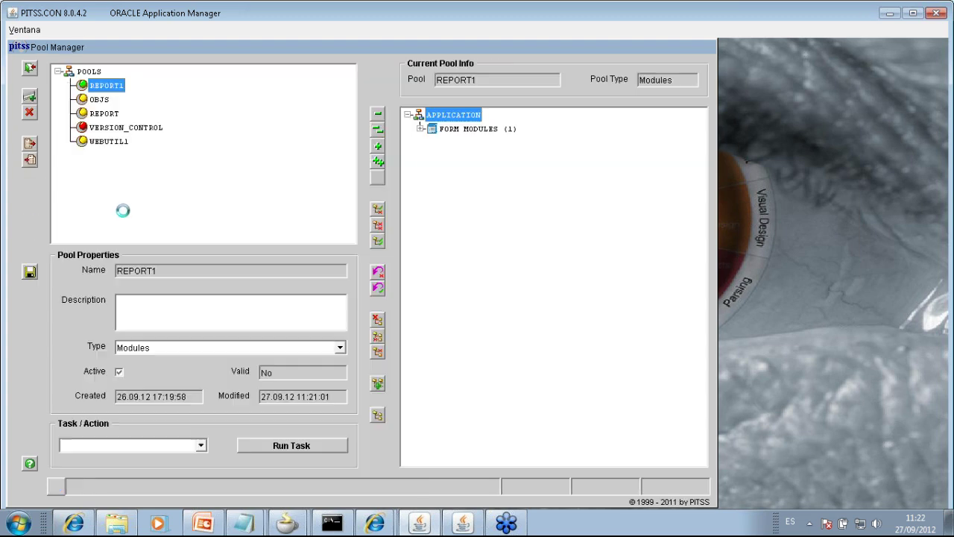
pyautogui.click(30, 96)
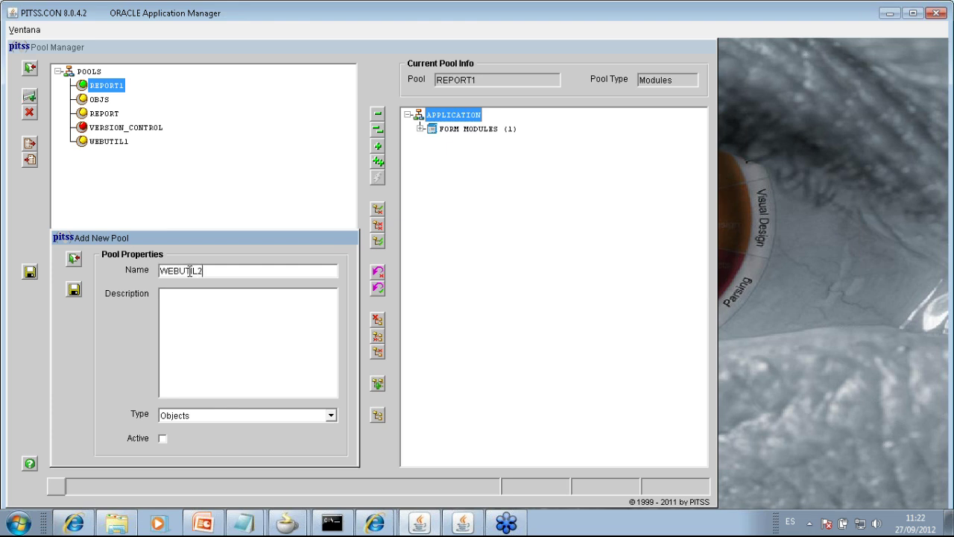
pyautogui.click(192, 418)
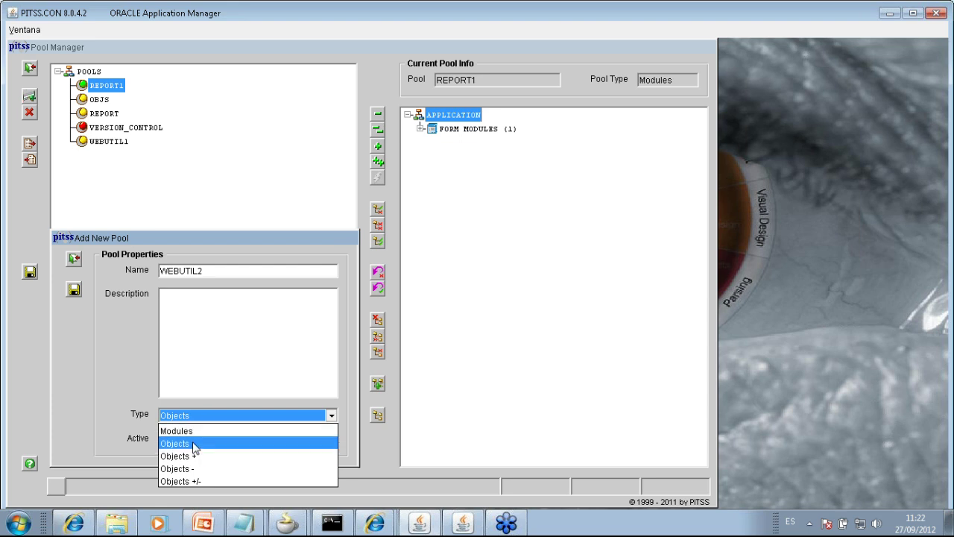
pyautogui.click(189, 433)
pyautogui.click(162, 439)
pyautogui.click(74, 289)
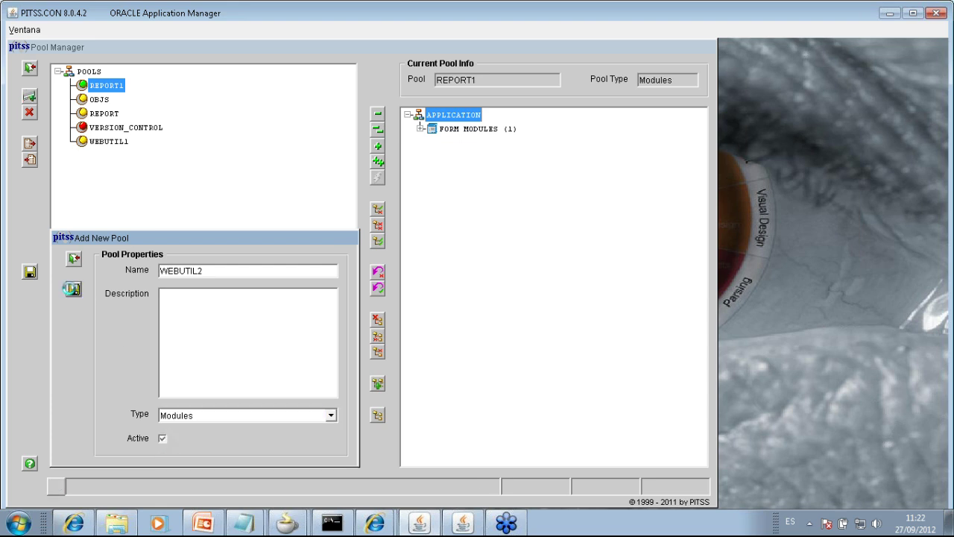
# Step: Replace the WEBUTIL2 pool's content with the search results, check its form modules and save the pool
pyautogui.click(275, 450)
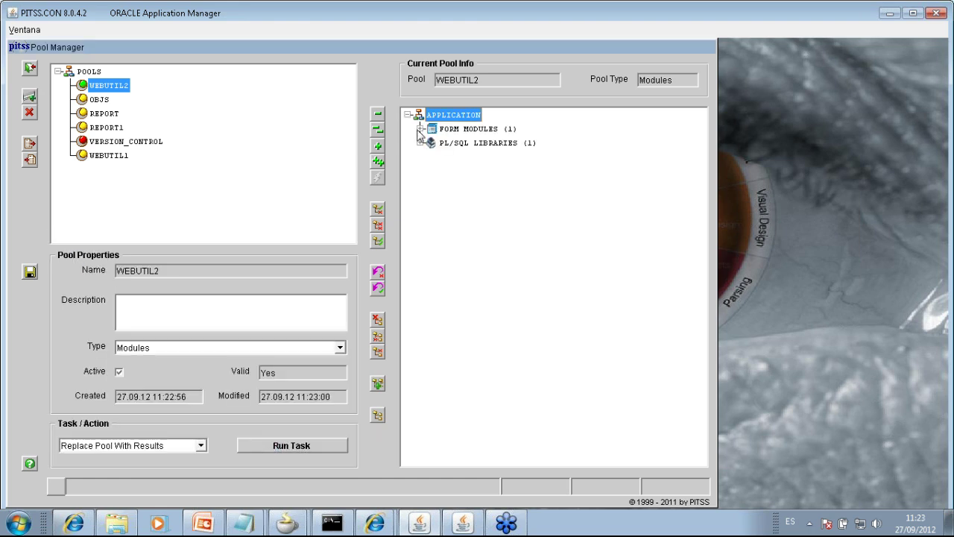
pyautogui.click(421, 129)
pyautogui.click(433, 142)
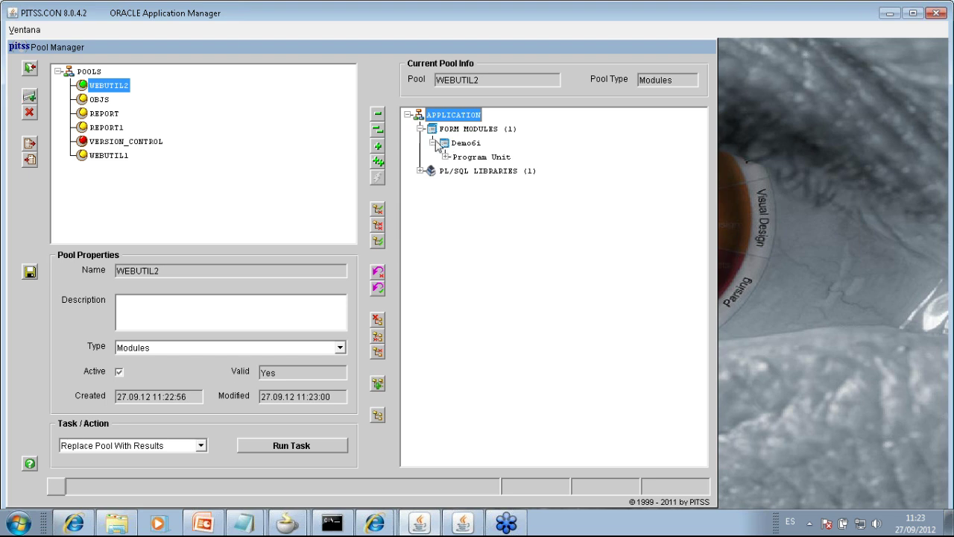
pyautogui.click(420, 129)
pyautogui.click(29, 273)
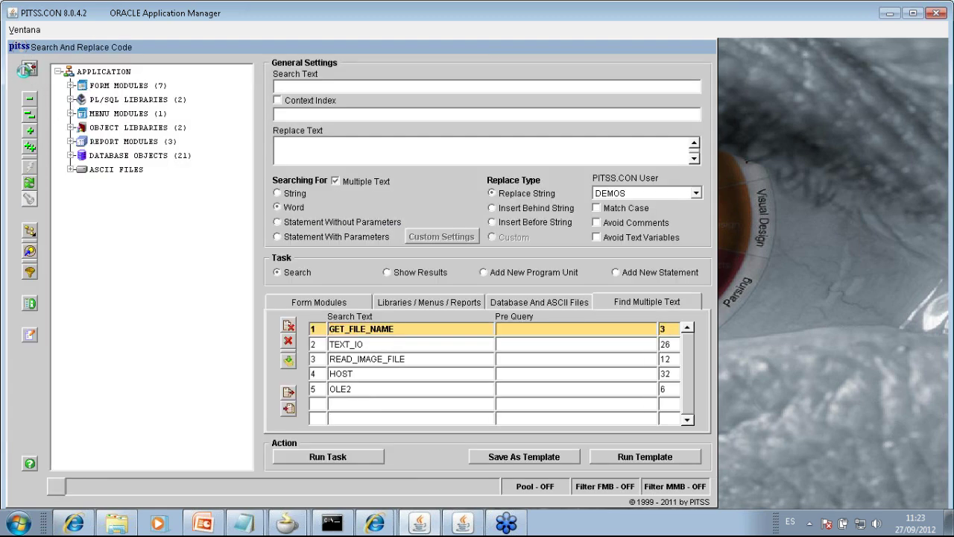
# Step: Leave Search And Replace Code, open Projects and apply the WEBUTIL2 pool to the project tree
pyautogui.click(29, 67)
pyautogui.click(514, 417)
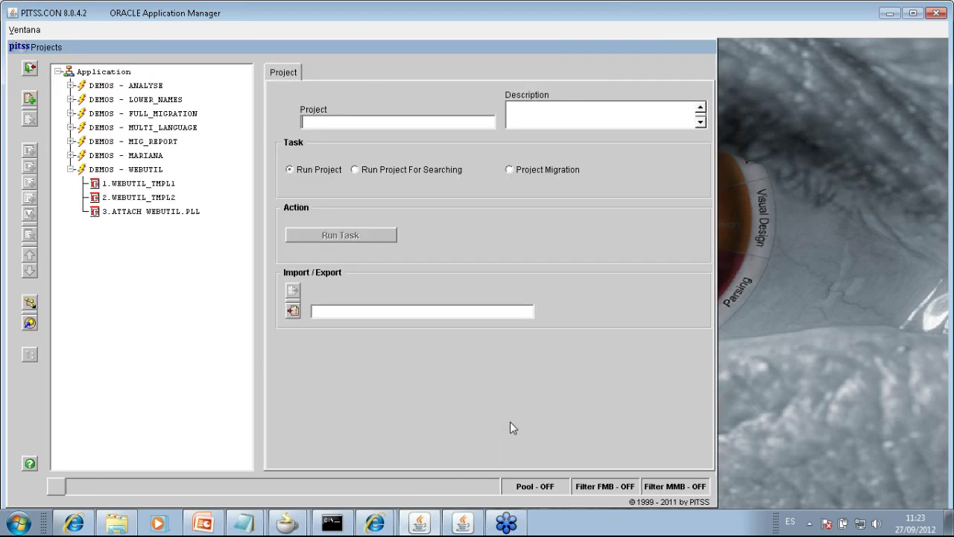
pyautogui.click(31, 305)
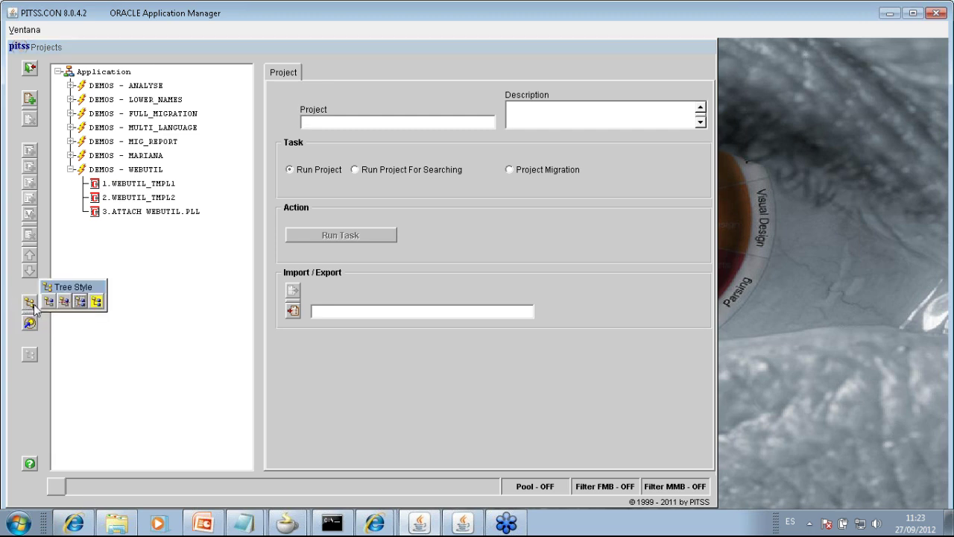
pyautogui.click(97, 302)
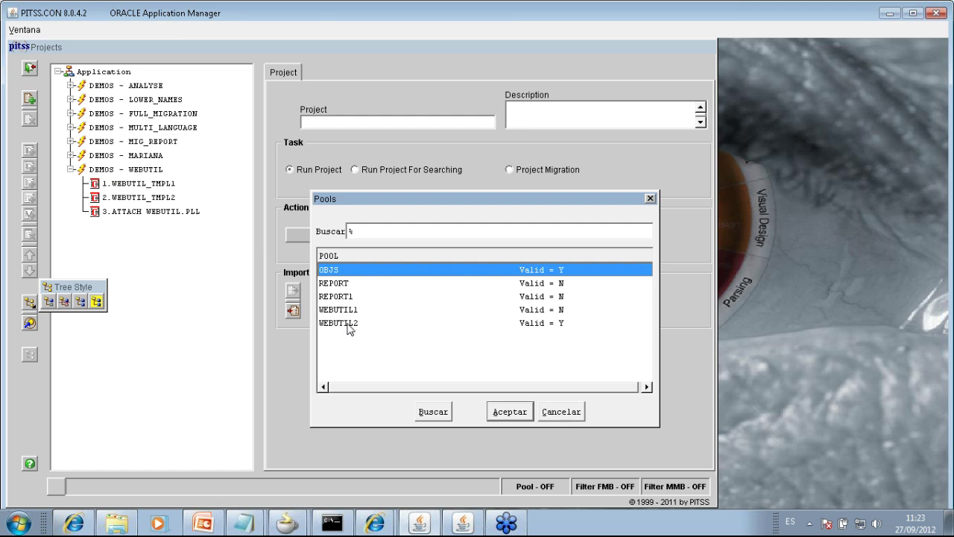
pyautogui.doubleClick(350, 324)
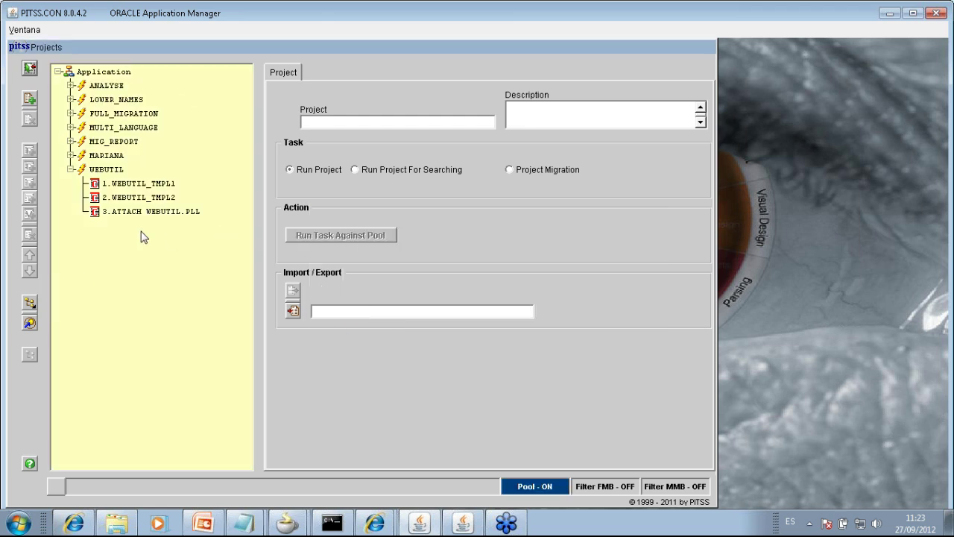
# Step: Run the WEBUTIL project against the pool and return the project tree to the style without a pool
pyautogui.click(103, 170)
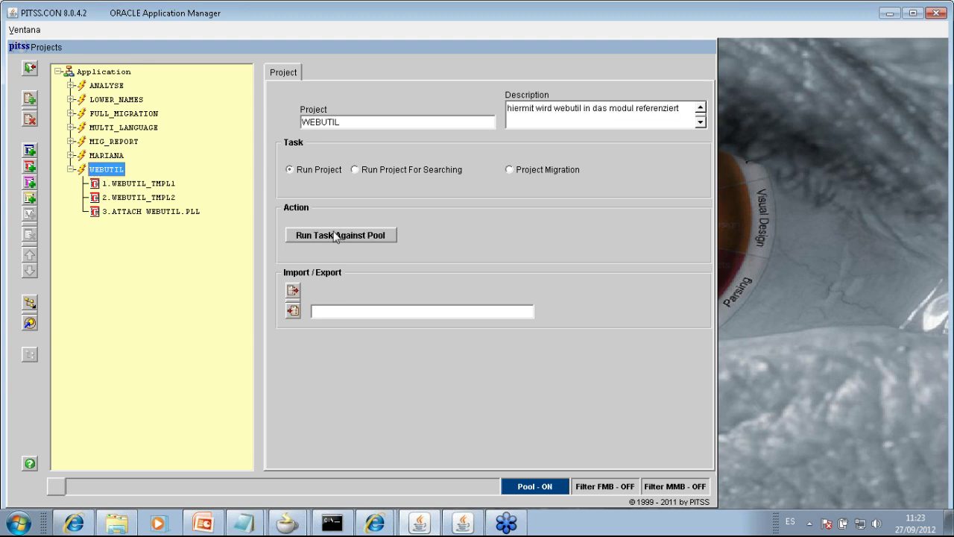
pyautogui.click(376, 237)
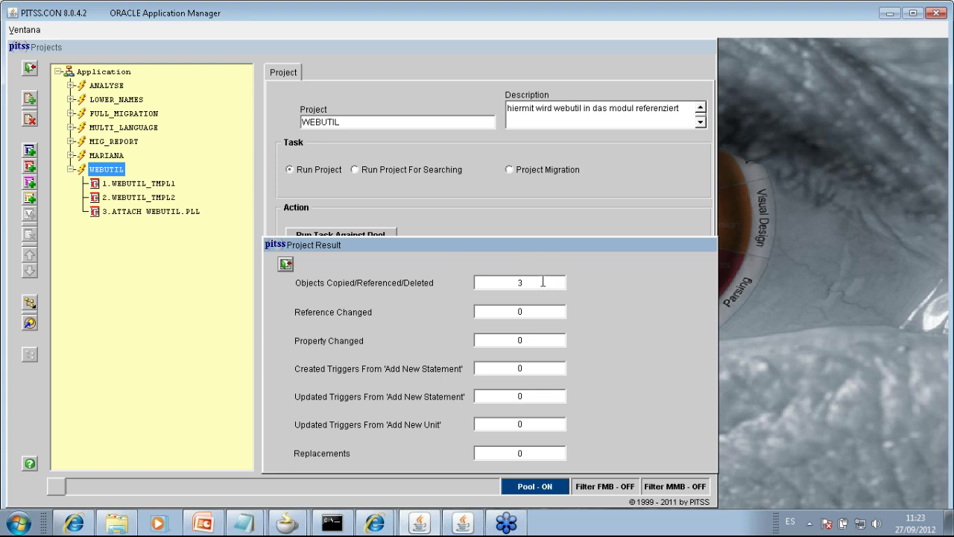
pyautogui.doubleClick(507, 282)
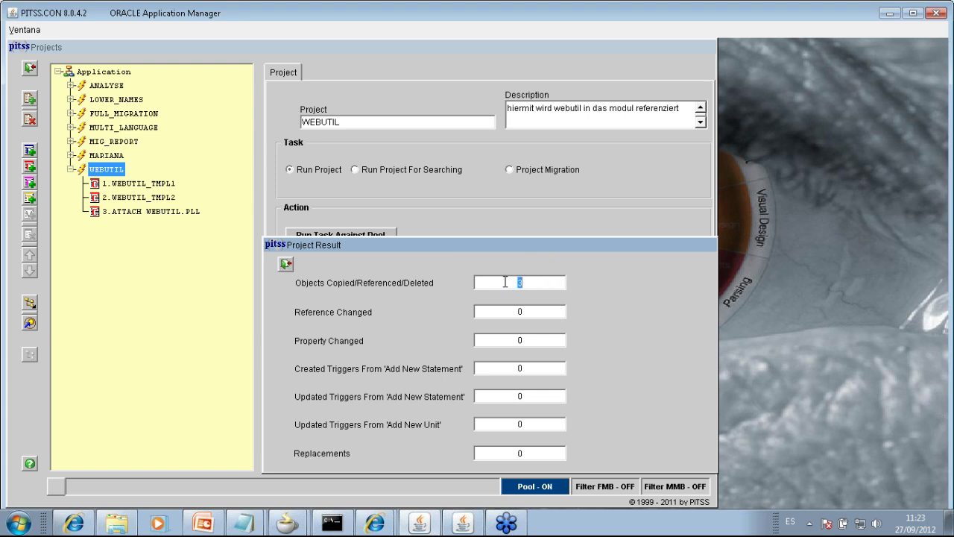
pyautogui.click(286, 265)
pyautogui.click(34, 299)
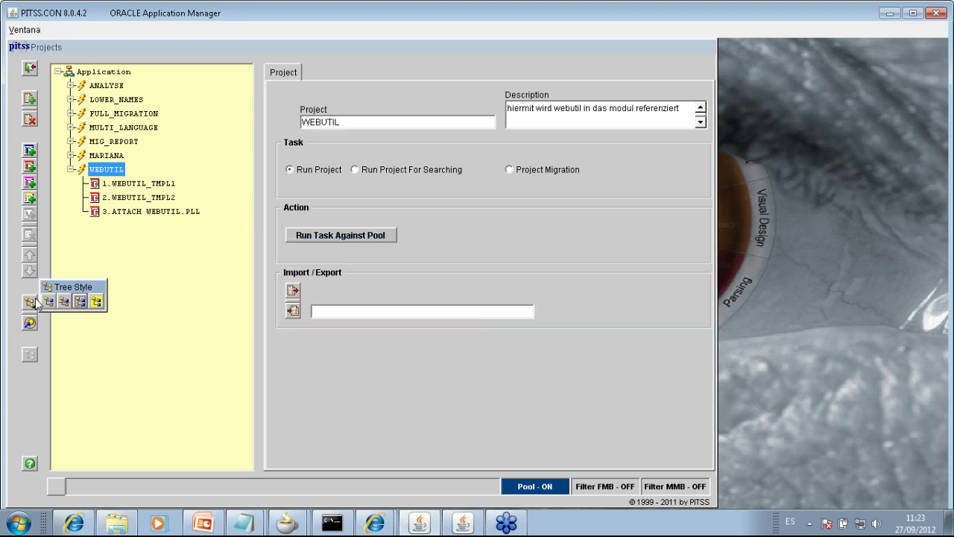
pyautogui.click(48, 301)
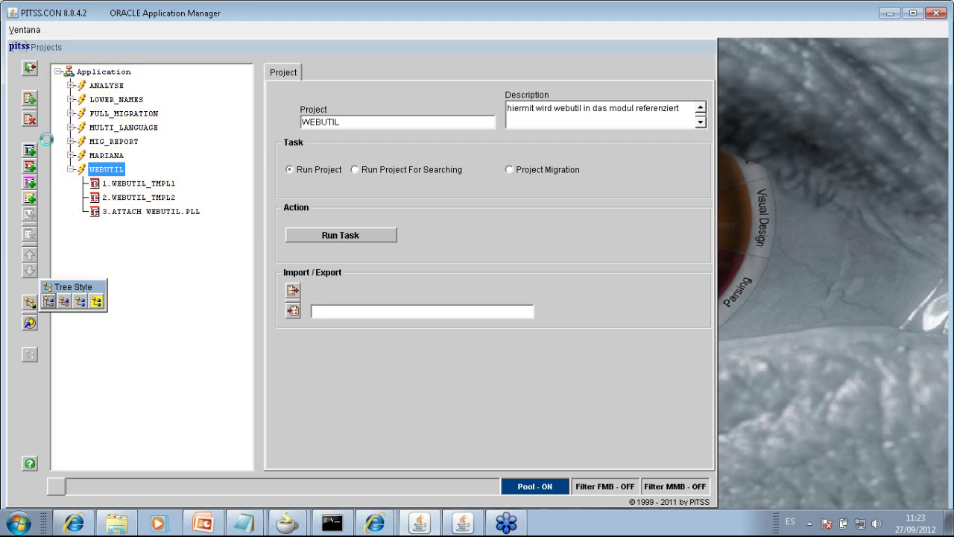
# Step: Open Module Handling from the maintenance area and list the form modules waiting for update
pyautogui.click(30, 68)
pyautogui.click(103, 161)
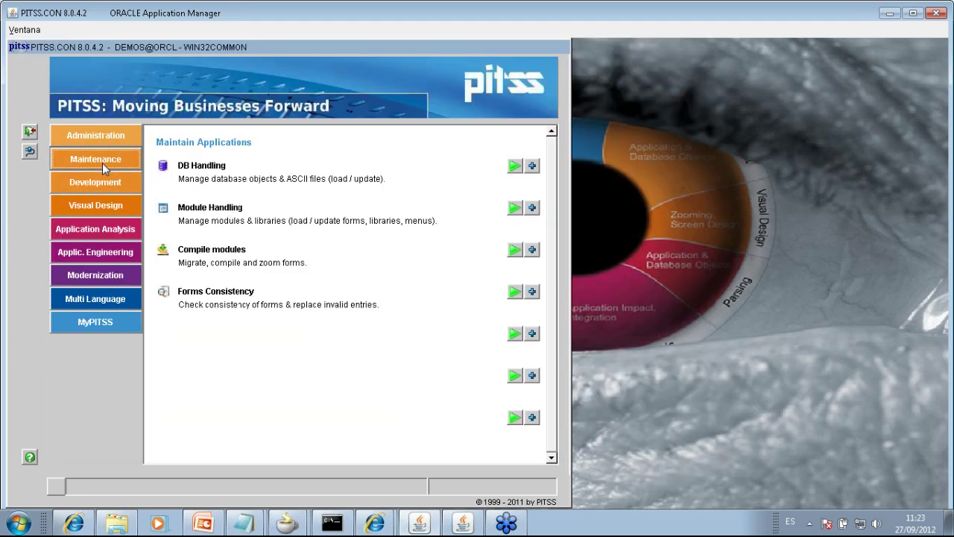
pyautogui.click(515, 208)
pyautogui.click(546, 107)
pyautogui.click(513, 105)
# Step: Examine Demo6i's pending updates in its attached libraries, object groups, forms parameters and program units
pyautogui.click(561, 122)
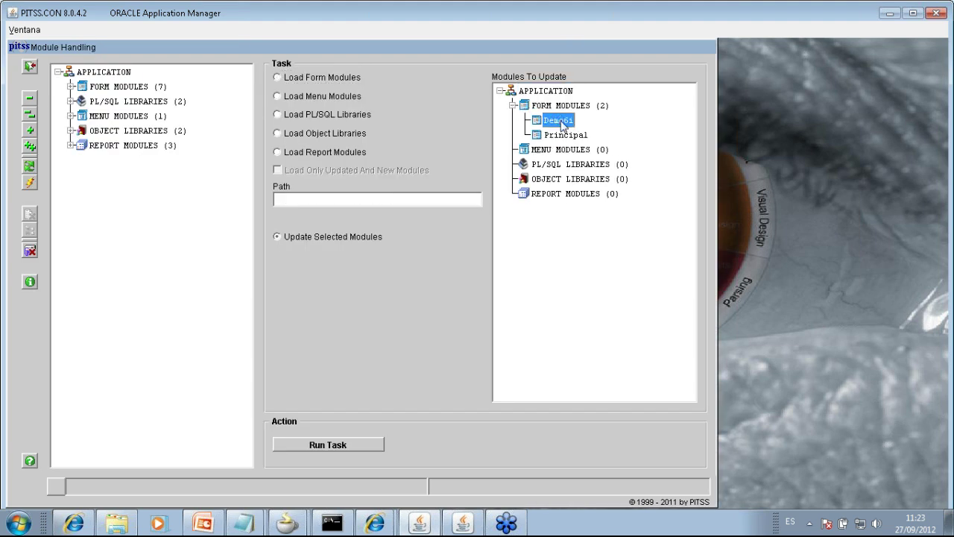
pyautogui.doubleClick(561, 123)
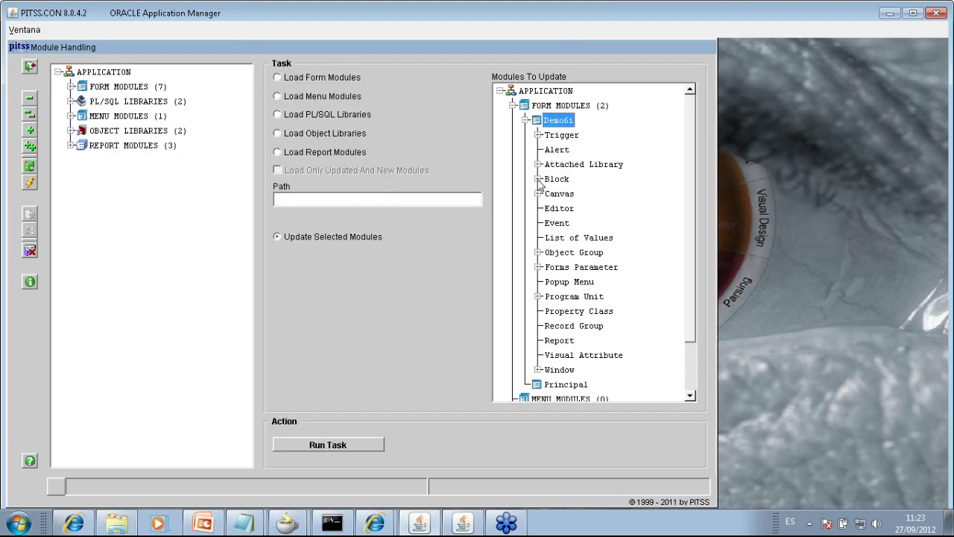
pyautogui.doubleClick(555, 165)
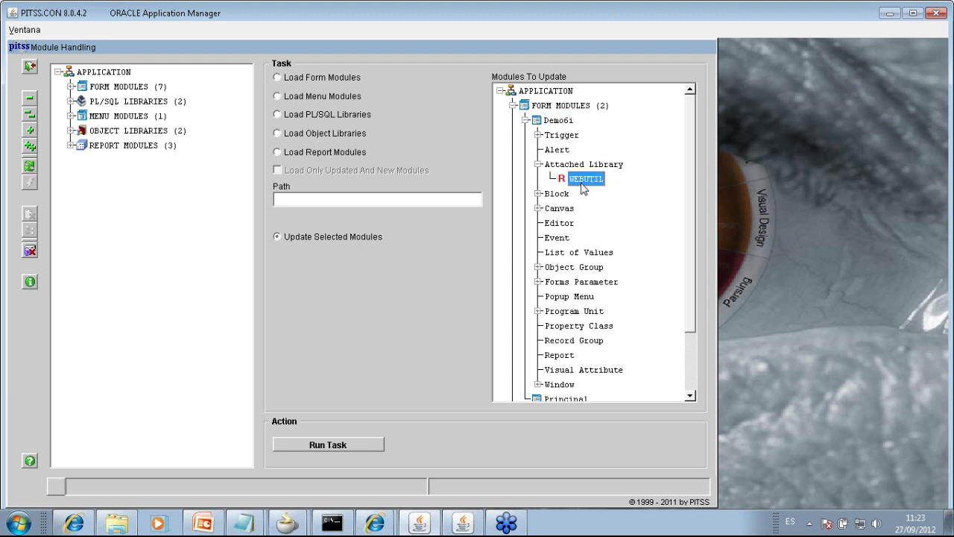
pyautogui.click(537, 267)
pyautogui.click(584, 282)
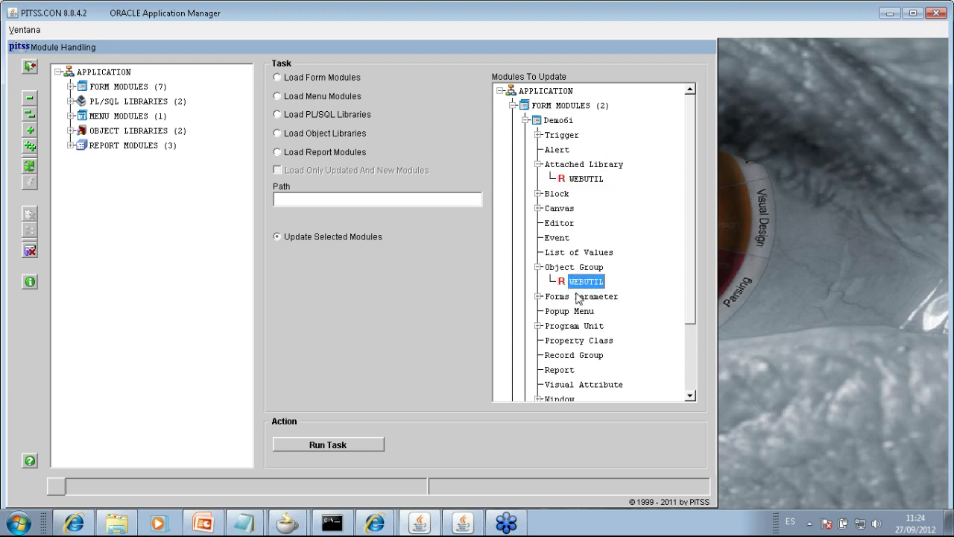
pyautogui.click(538, 297)
pyautogui.click(594, 312)
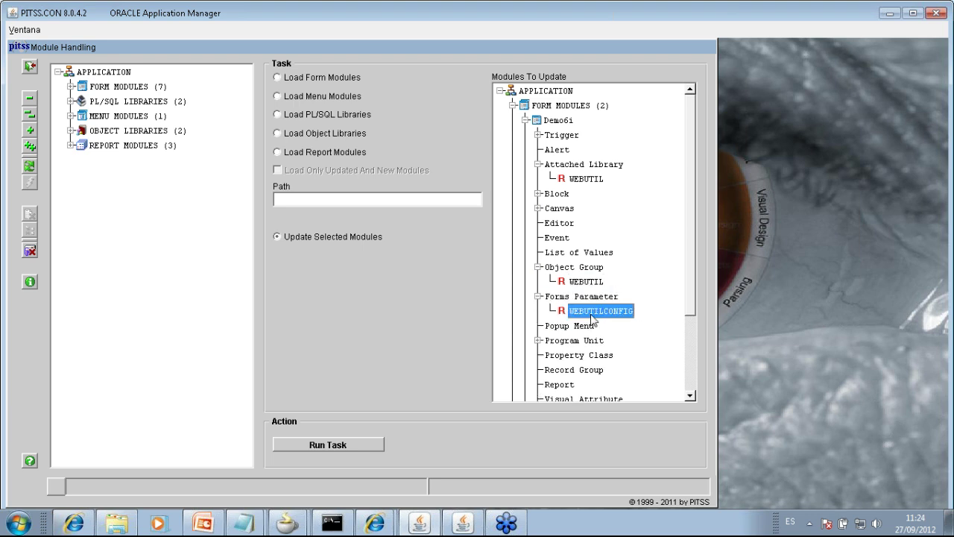
pyautogui.click(536, 340)
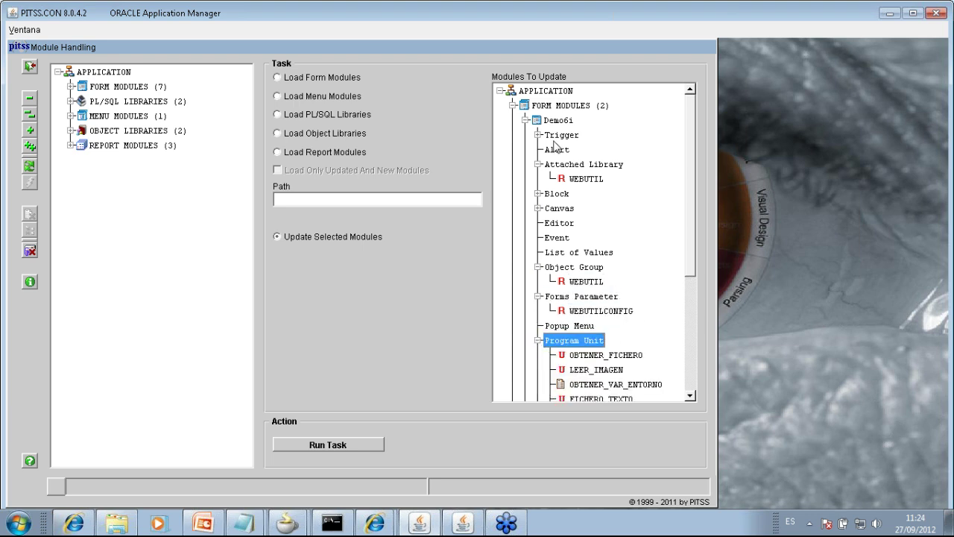
# Step: Reload the Demo6i form module from the Modules To Update list
pyautogui.doubleClick(535, 121)
pyautogui.rightClick(573, 128)
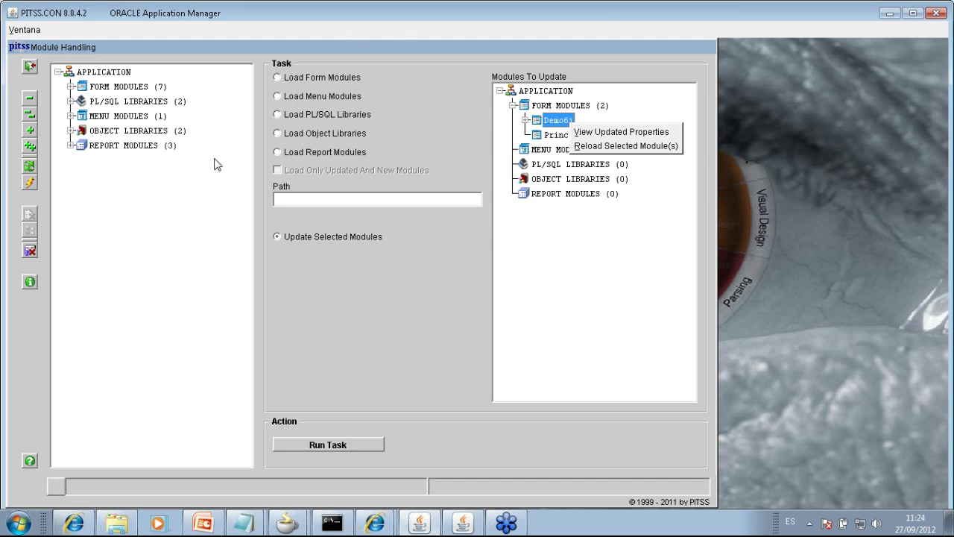
pyautogui.click(642, 145)
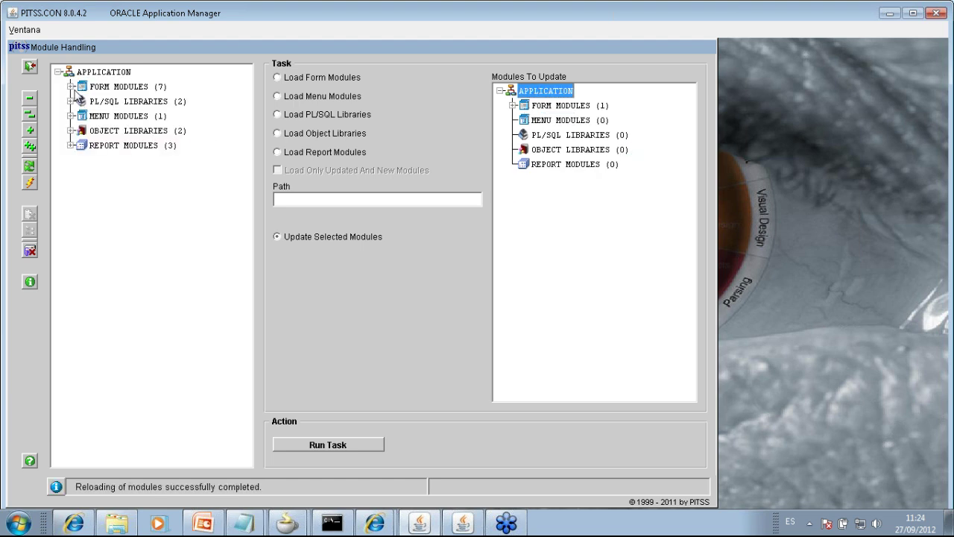
# Step: Open Copy/Reference Objects, set the task to Reference and choose the webutil PL/SQL library of DEMOS as source
pyautogui.click(30, 68)
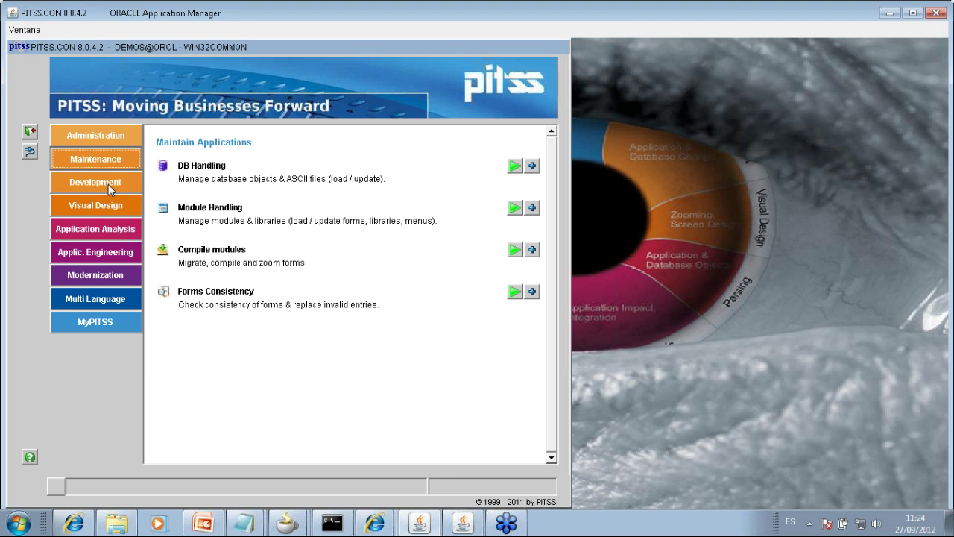
pyautogui.click(108, 184)
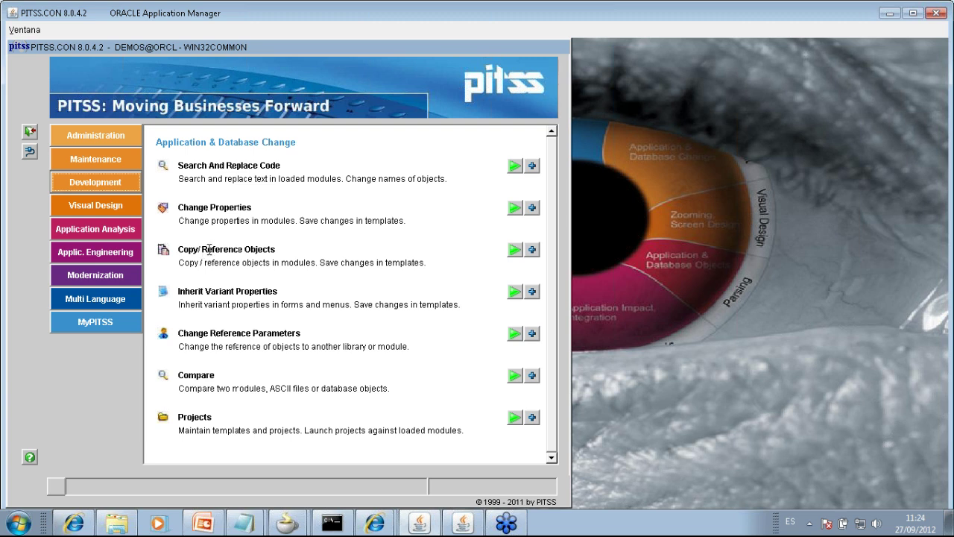
pyautogui.click(514, 250)
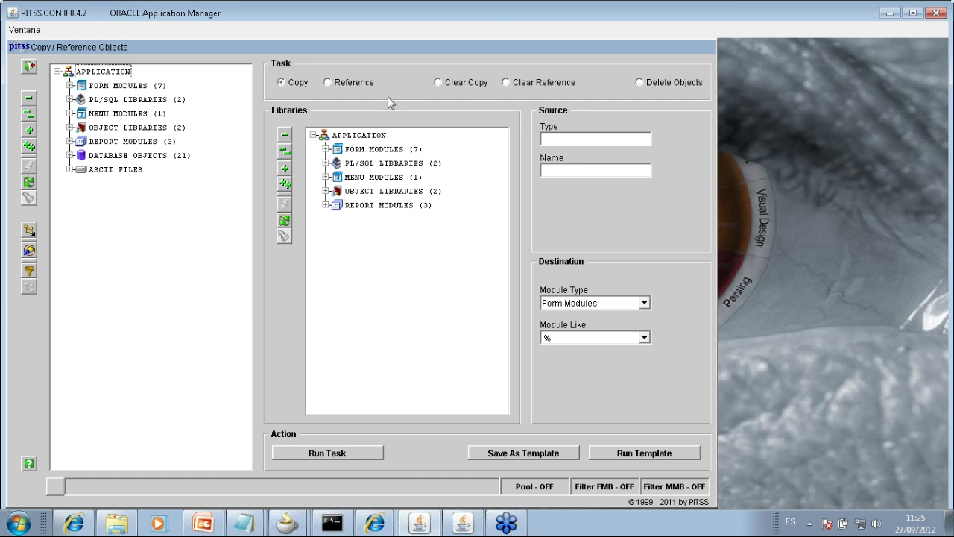
pyautogui.click(328, 83)
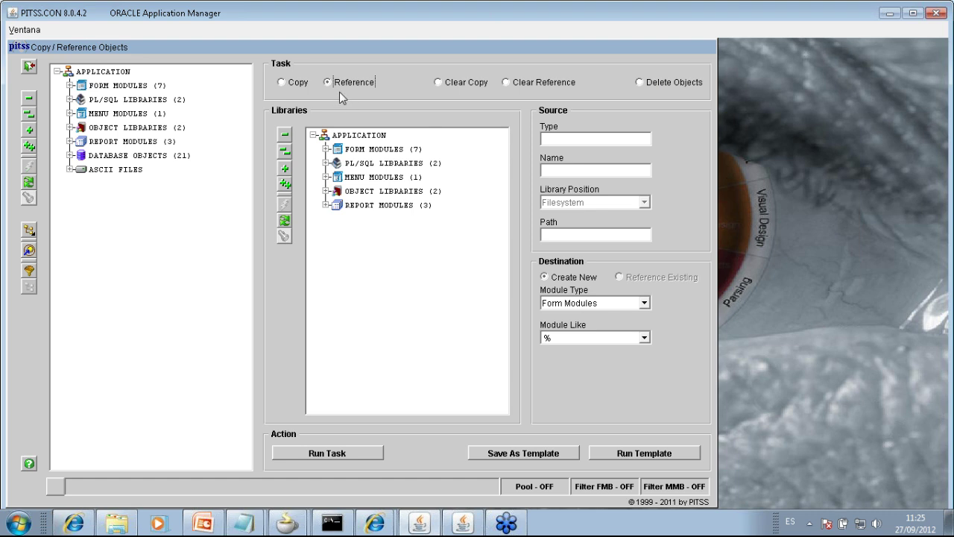
pyautogui.click(355, 163)
pyautogui.click(326, 162)
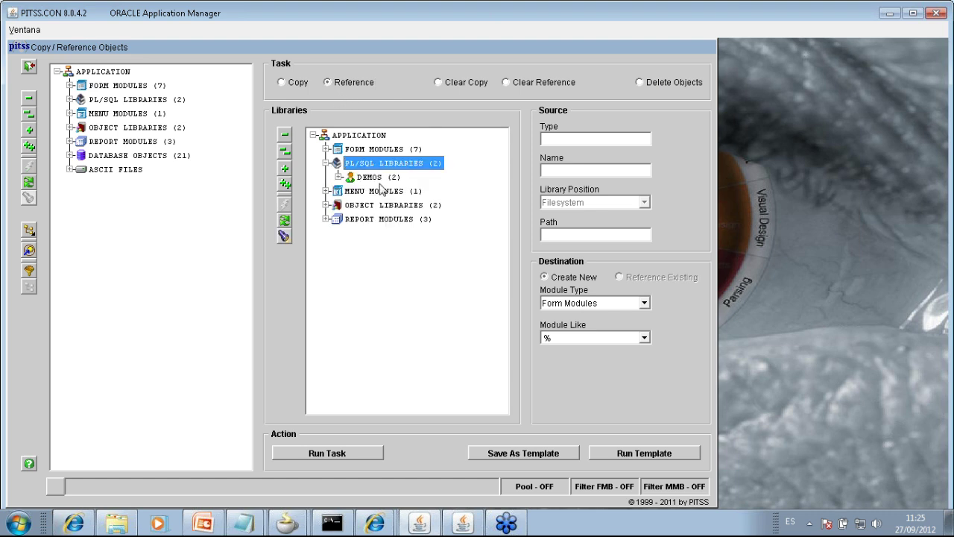
pyautogui.click(351, 178)
pyautogui.click(339, 177)
pyautogui.click(389, 205)
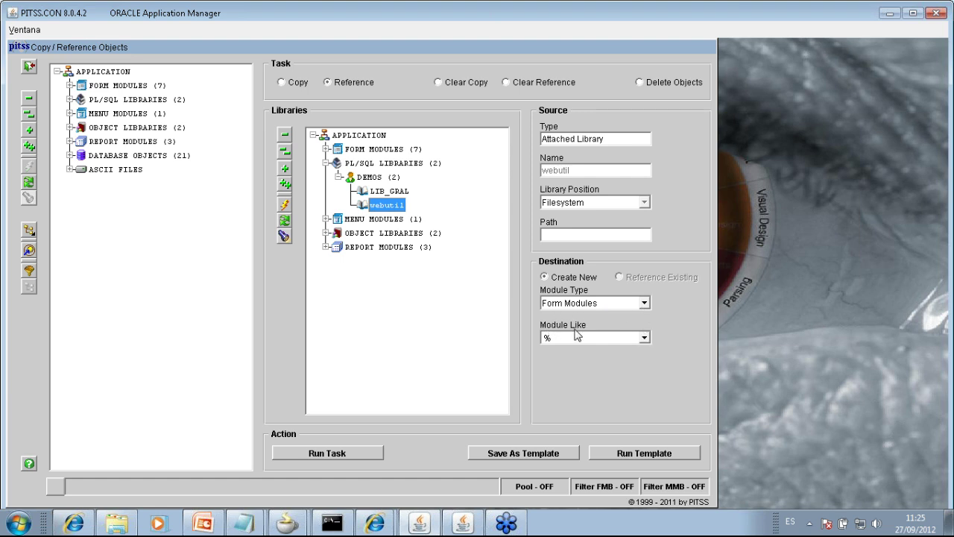
# Step: Set the destination form module to Demo6i and run the reference task
pyautogui.click(644, 337)
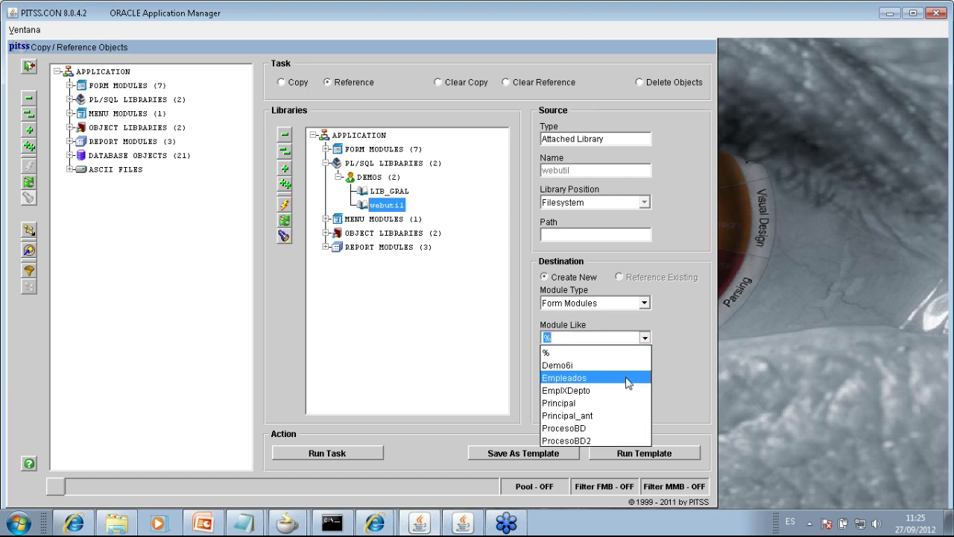
pyautogui.click(29, 230)
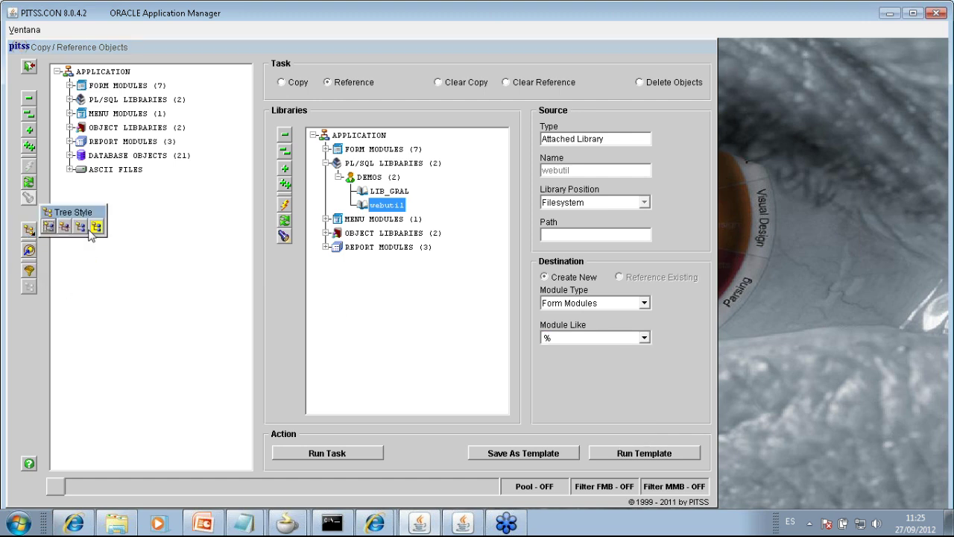
pyautogui.click(592, 369)
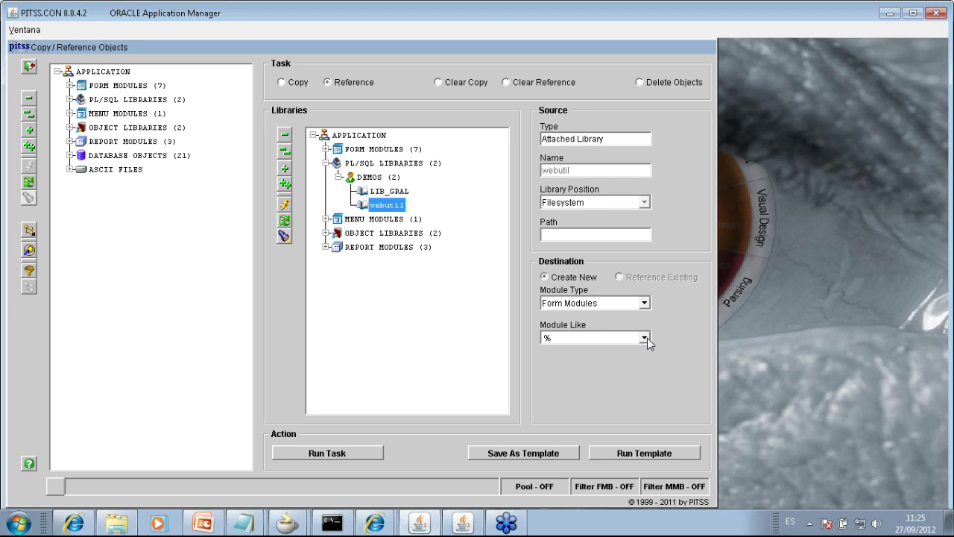
pyautogui.click(645, 338)
pyautogui.click(616, 365)
pyautogui.click(339, 452)
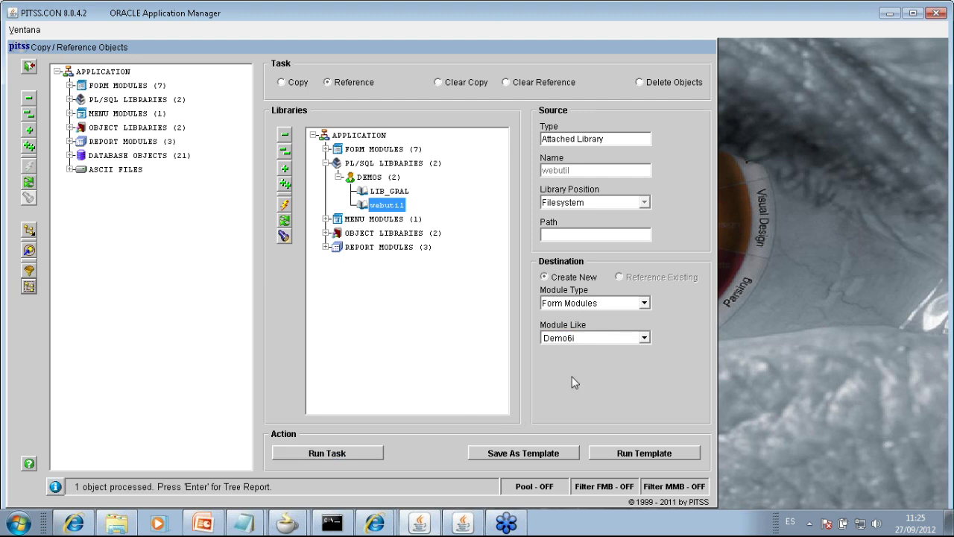
# Step: Review the tree report of the PL/SQL library reference with all nodes expanded, and return to Copy/Reference Objects
pyautogui.press('Return')
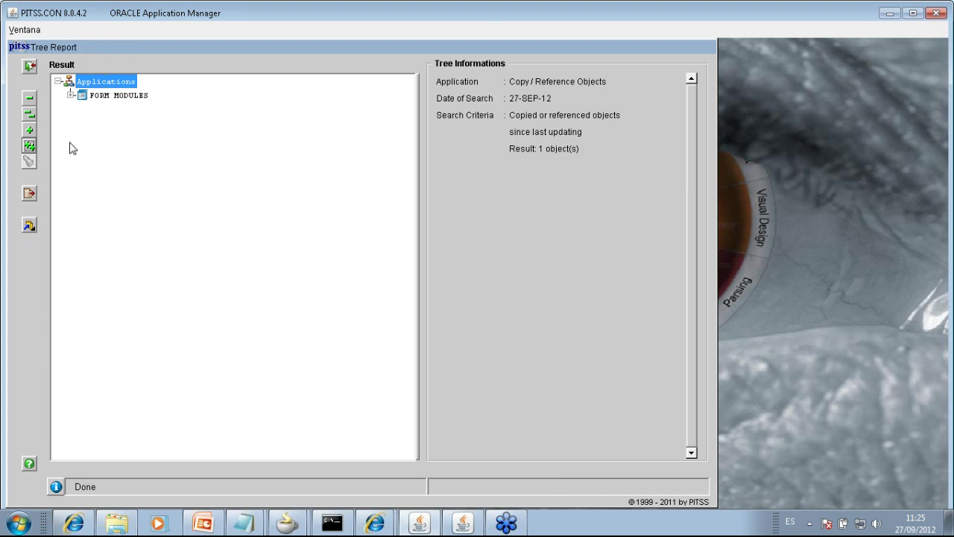
pyautogui.click(29, 146)
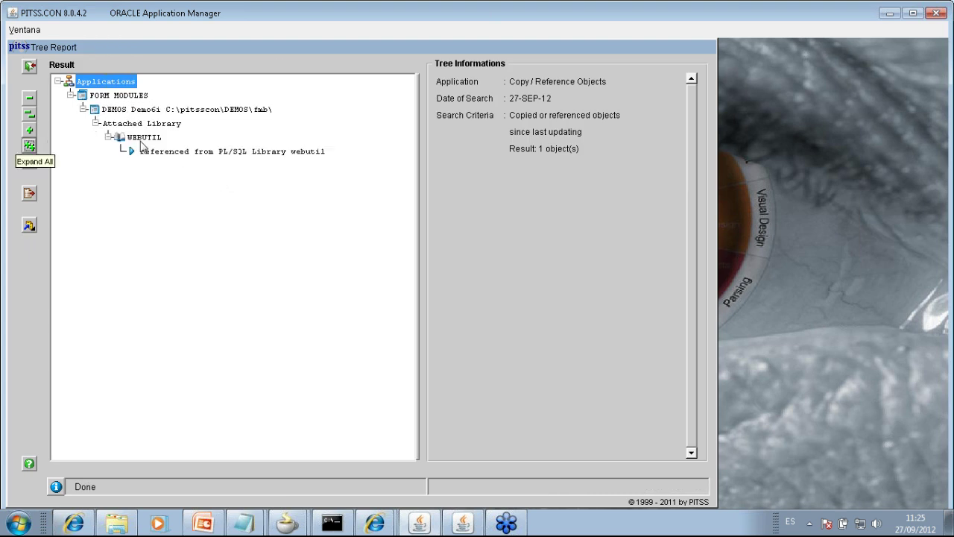
pyautogui.click(141, 141)
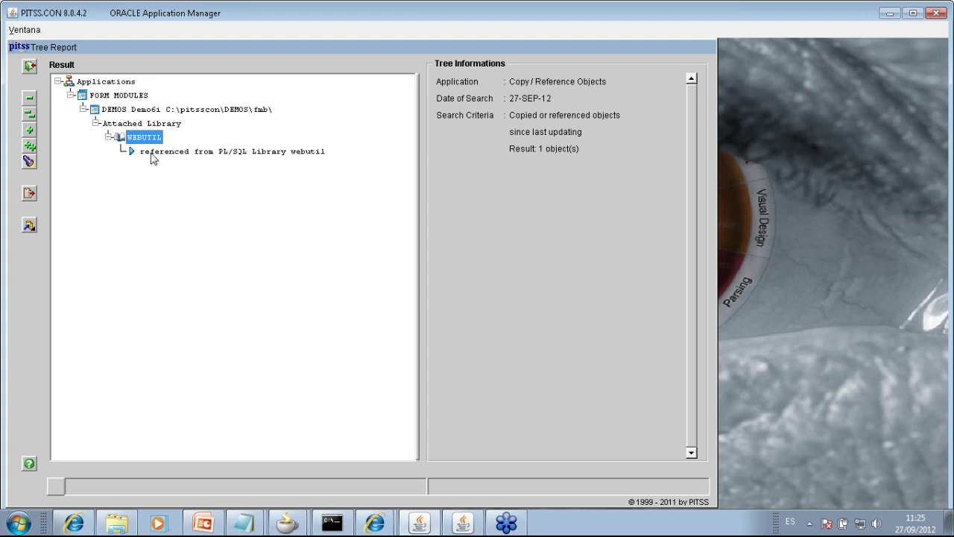
pyautogui.click(29, 68)
# Step: Reference the webutil object library of DEMOS in the Demo6i form module and run the task
pyautogui.click(339, 234)
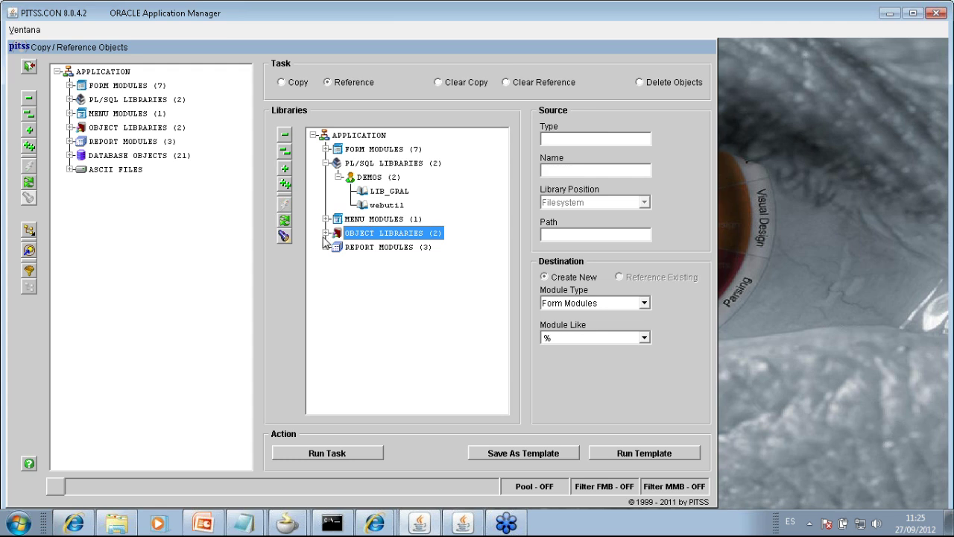
pyautogui.click(326, 233)
pyautogui.click(339, 246)
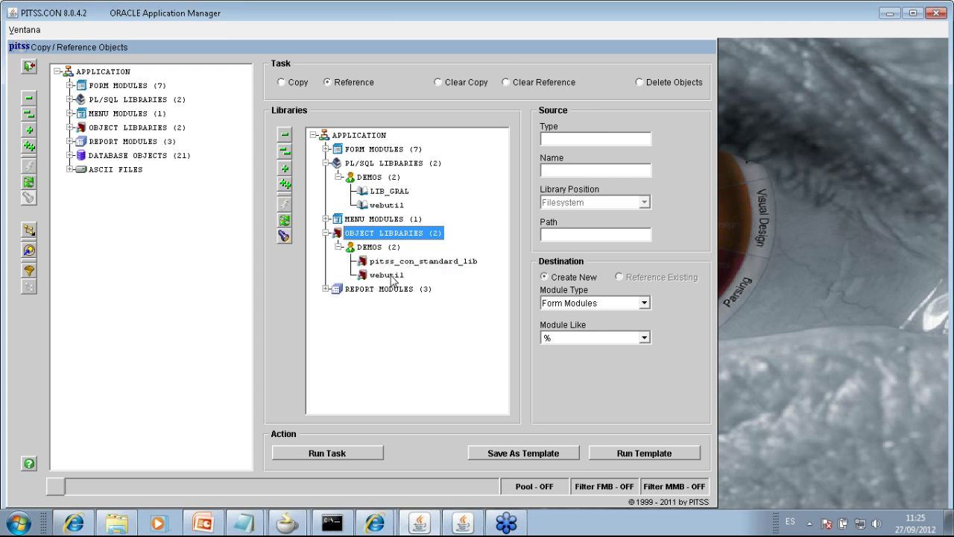
pyautogui.click(391, 276)
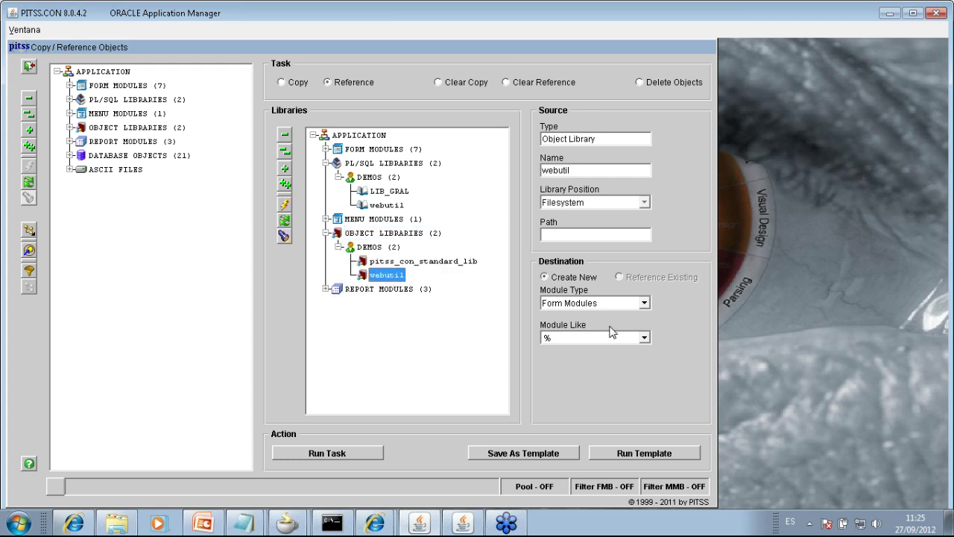
pyautogui.click(644, 338)
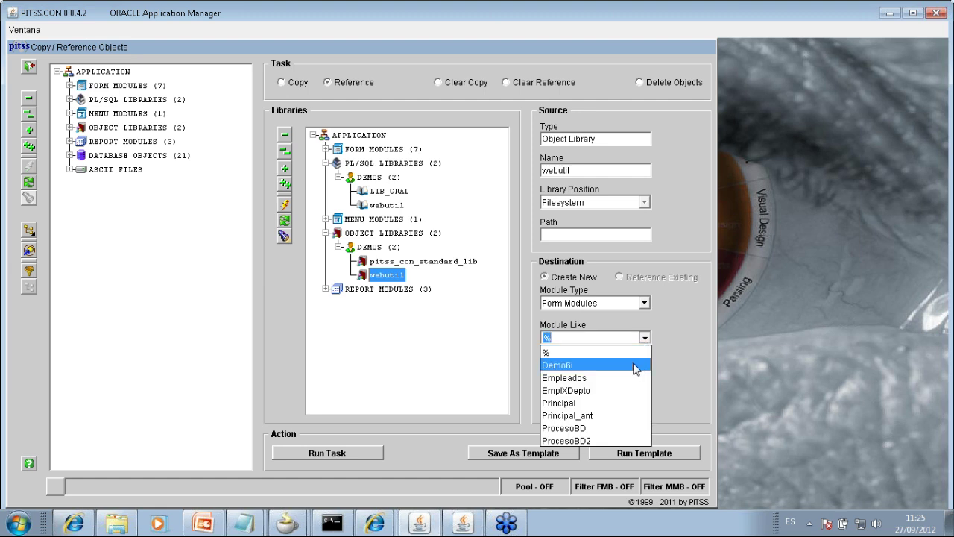
pyautogui.click(635, 365)
pyautogui.click(323, 455)
pyautogui.click(450, 305)
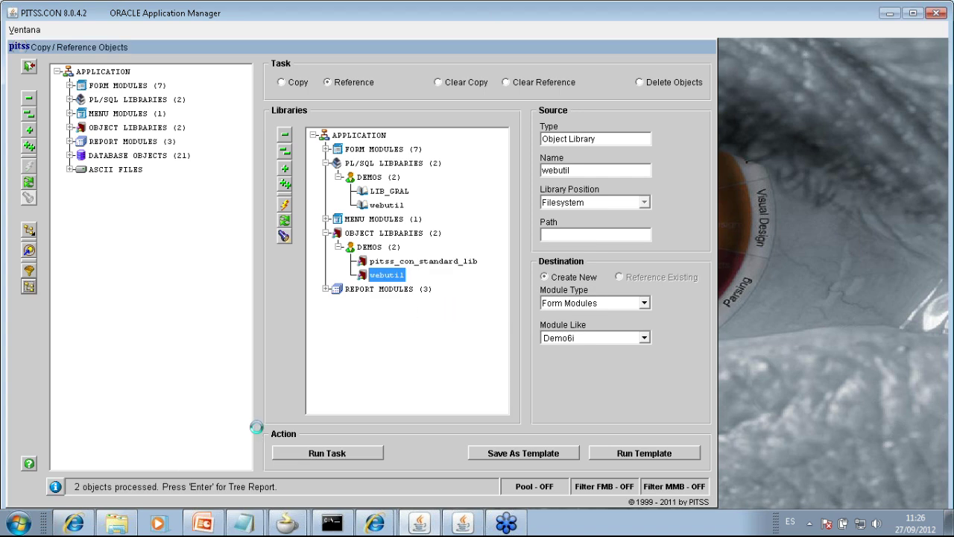
# Step: Review the WEBUTIL object group and WEBUTILCONFIG parameter in the expanded tree report, and leave Copy/Reference Objects
pyautogui.press('Return')
pyautogui.click(29, 146)
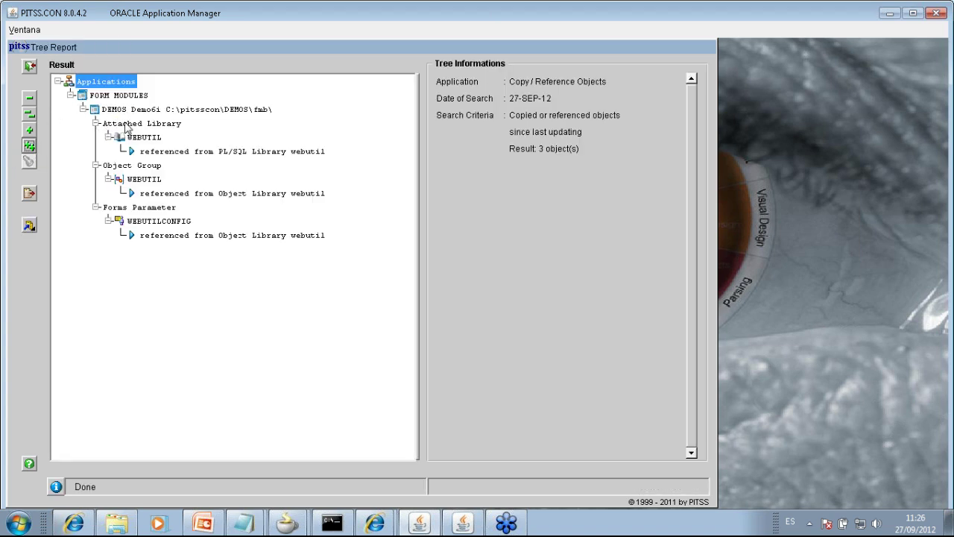
pyautogui.click(143, 180)
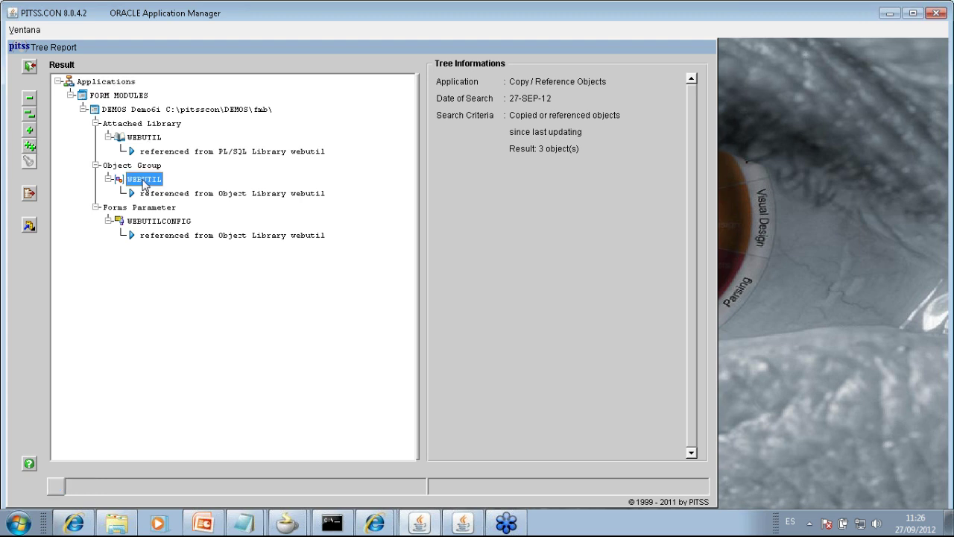
pyautogui.click(154, 222)
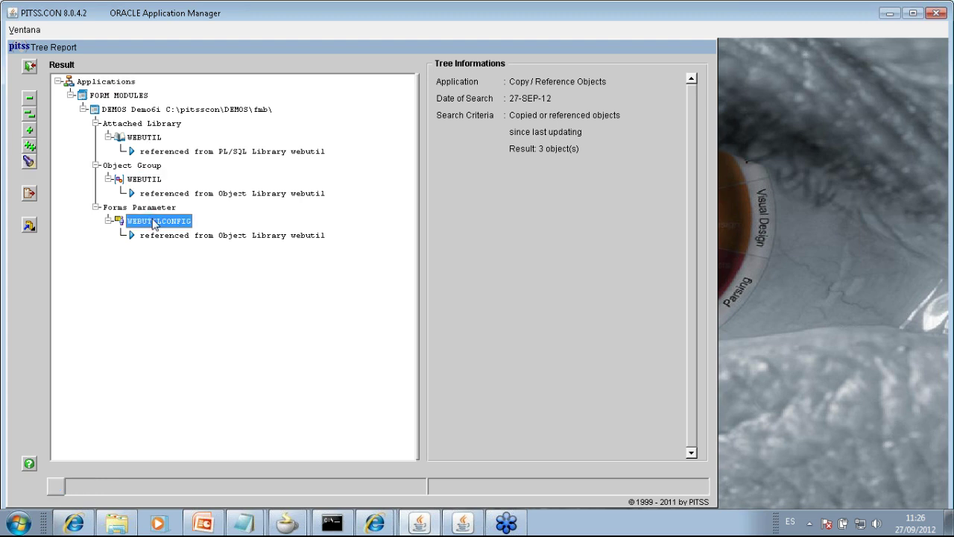
pyautogui.click(29, 66)
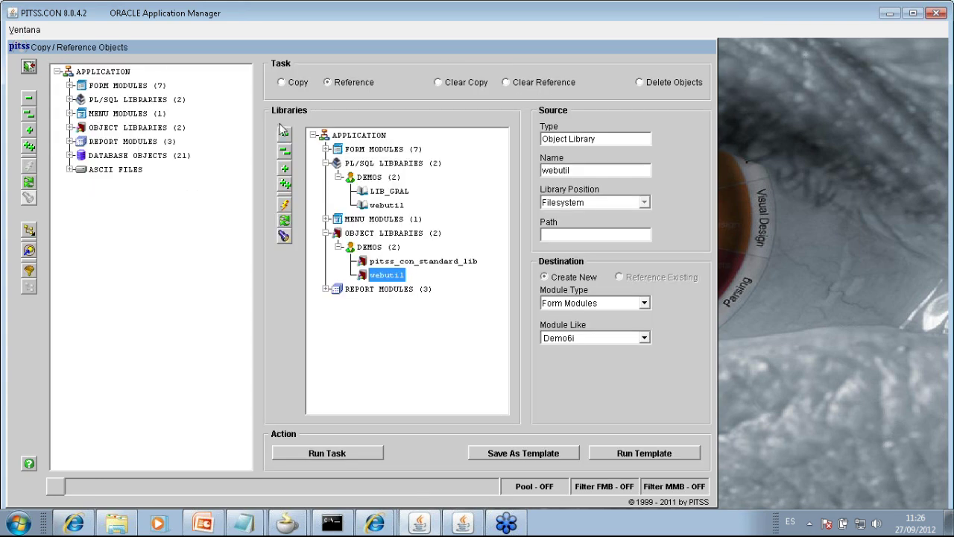
pyautogui.click(29, 68)
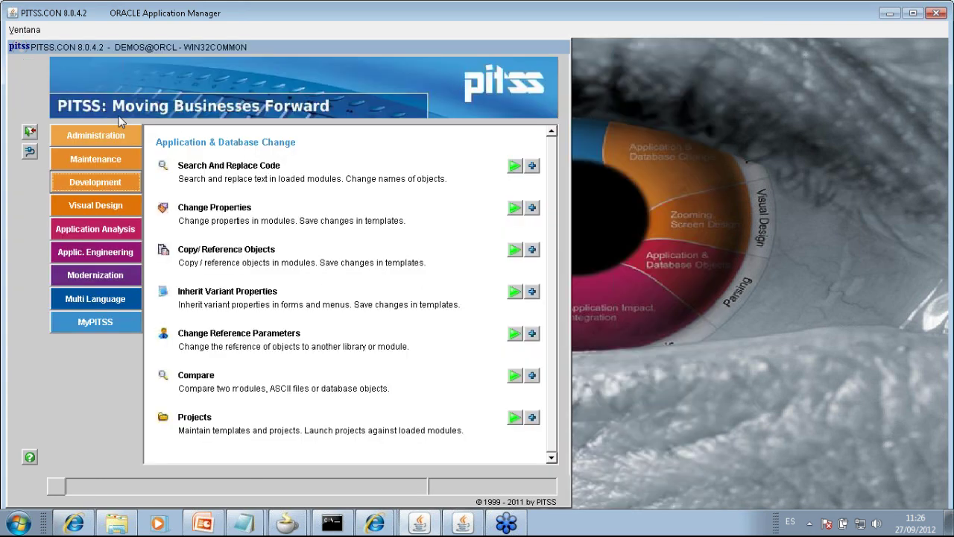
# Step: Open Projects, run the DEMOS project listed directly above WEBUTIL, and close the project result and the Projects window
pyautogui.click(514, 417)
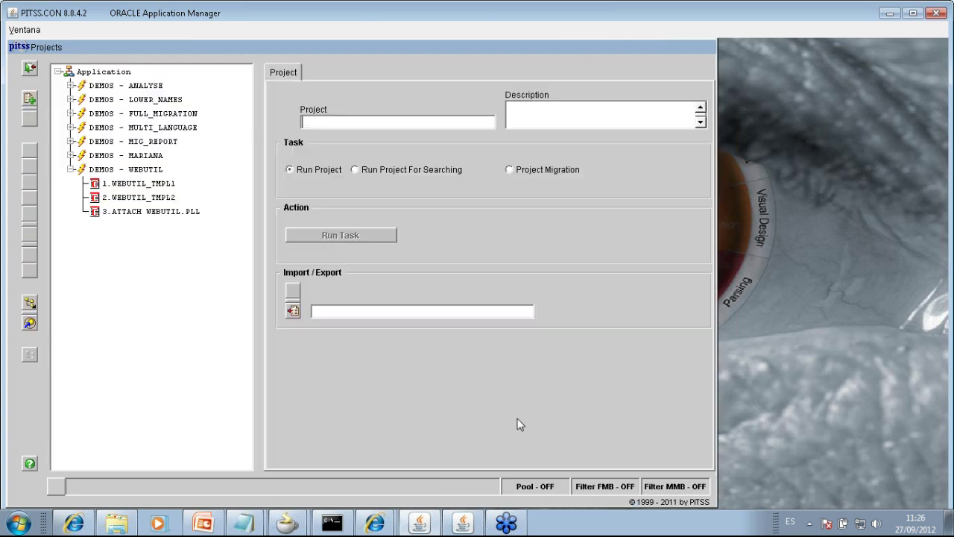
pyautogui.click(128, 156)
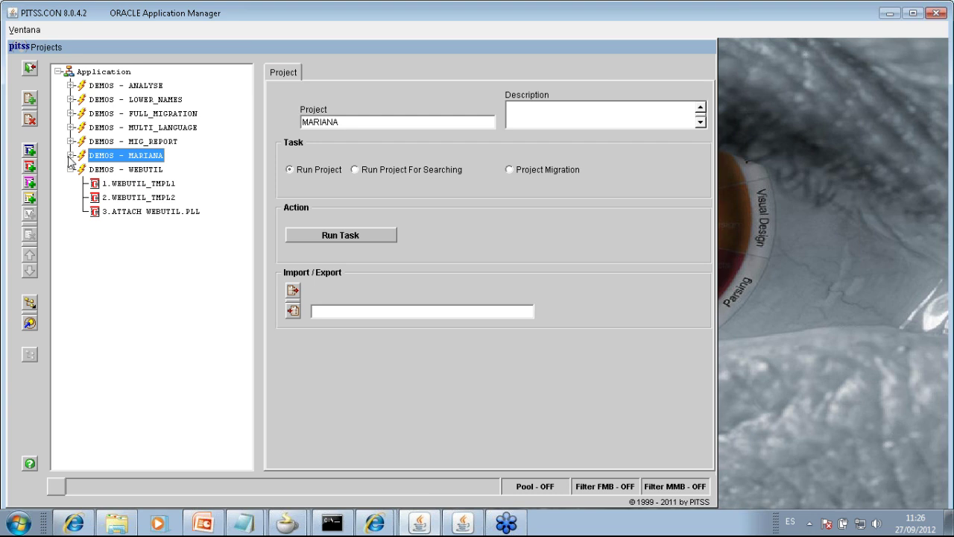
pyautogui.click(353, 233)
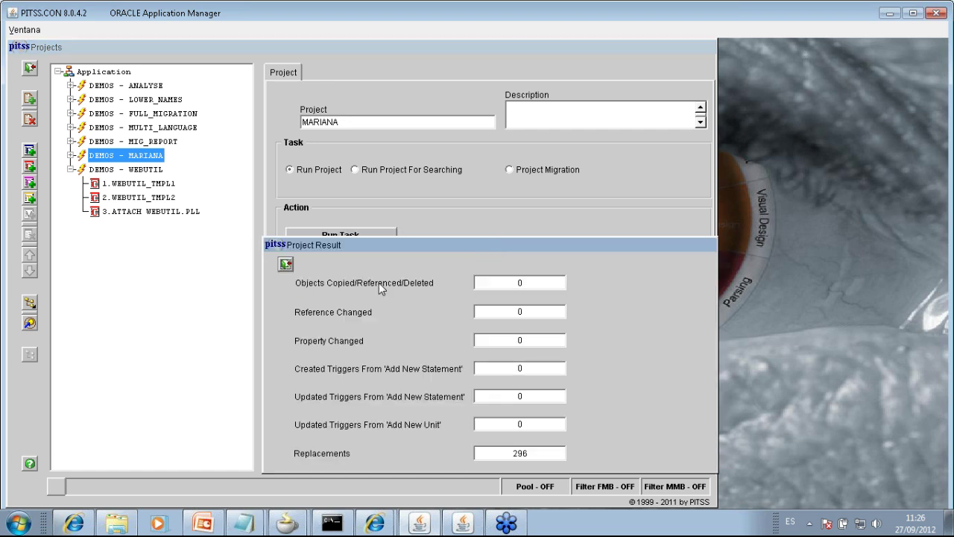
pyautogui.click(286, 262)
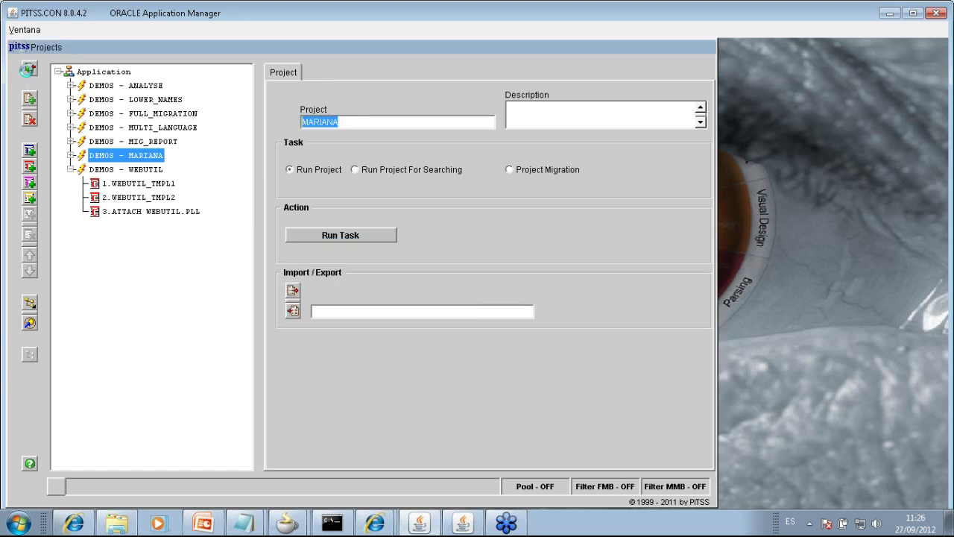
pyautogui.click(30, 70)
# Step: Search the application code for the string RUN_PRODUCT and view the matches in the libraries
pyautogui.click(515, 164)
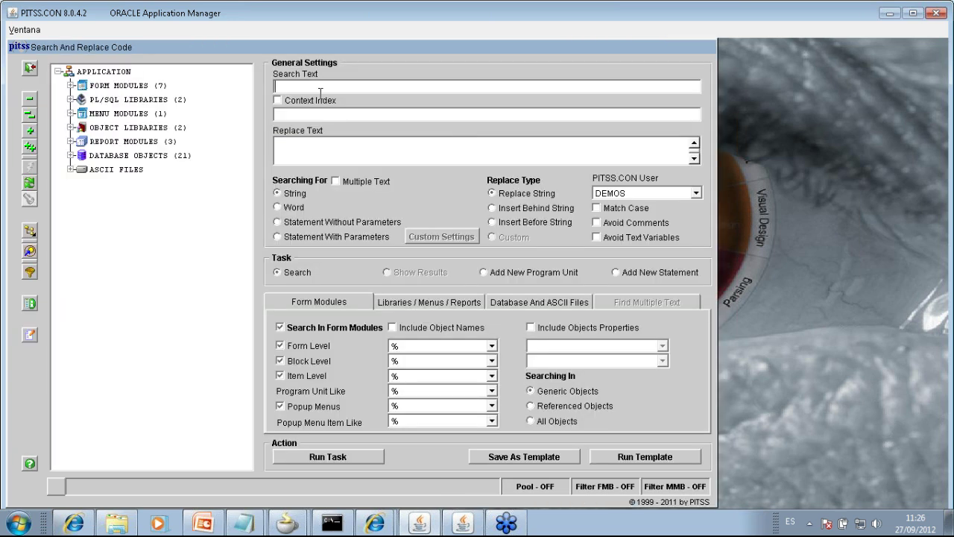
pyautogui.write('RUN_PRODUCT')
pyautogui.click(335, 458)
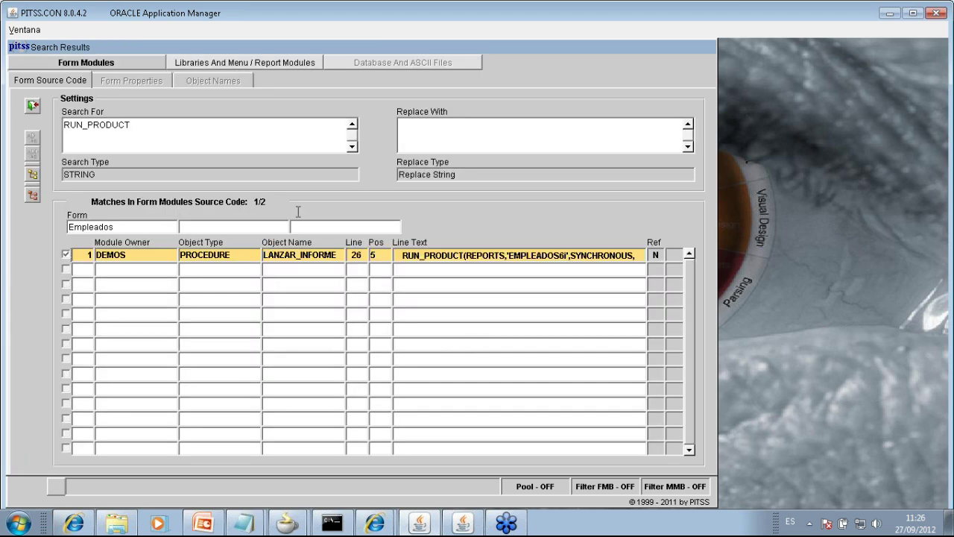
pyautogui.click(206, 64)
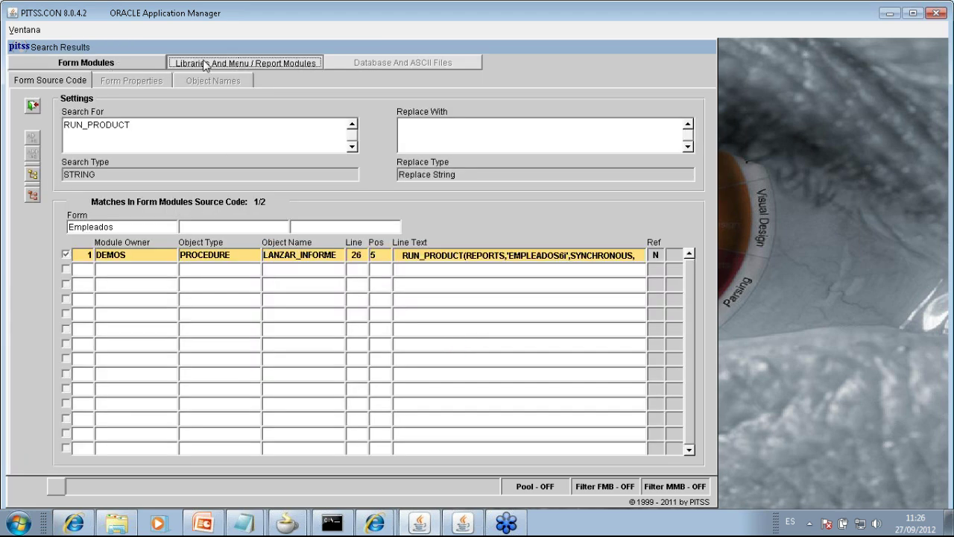
# Step: Examine the form module match by opening the LANZAR_INFORME procedure of Empleados in the editor, and close it
pyautogui.click(119, 64)
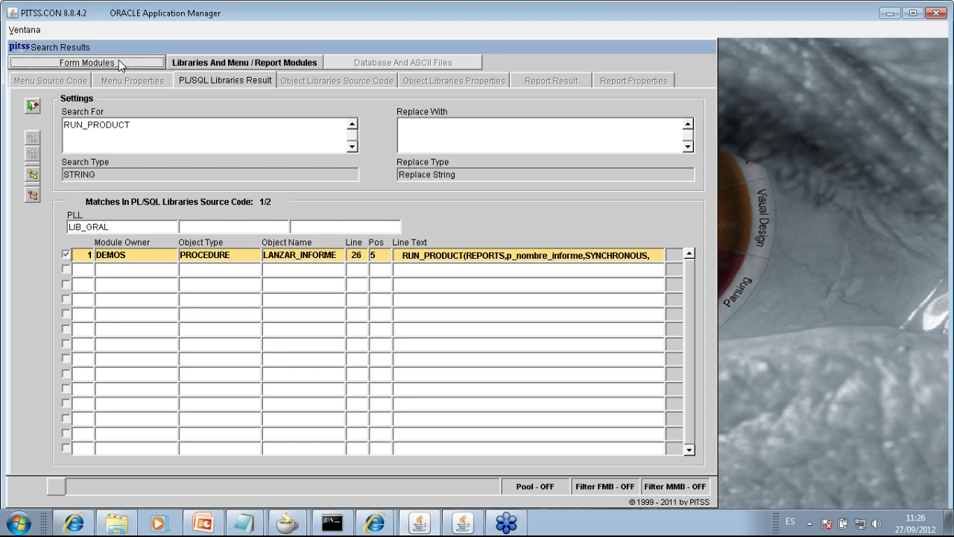
pyautogui.click(443, 255)
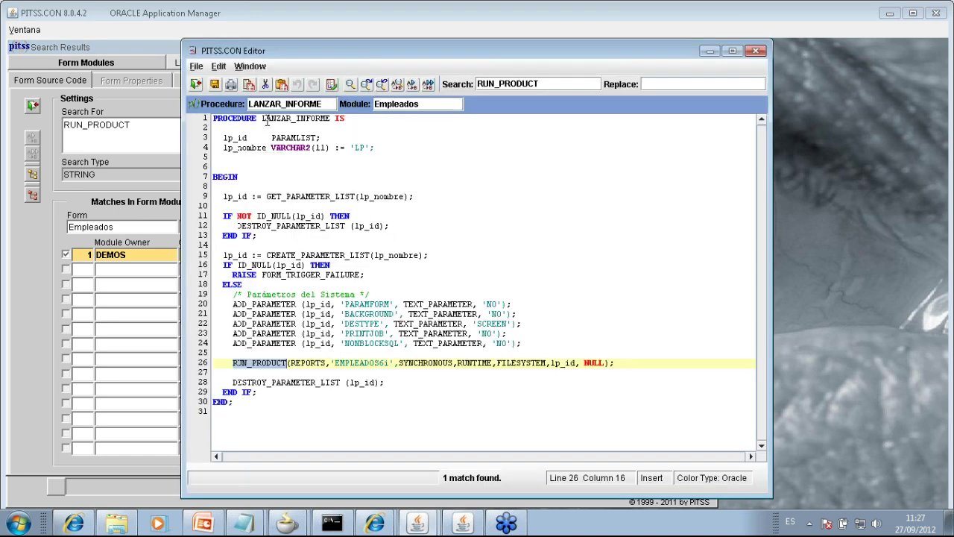
pyautogui.moveTo(262, 118); pyautogui.dragTo(333, 119)
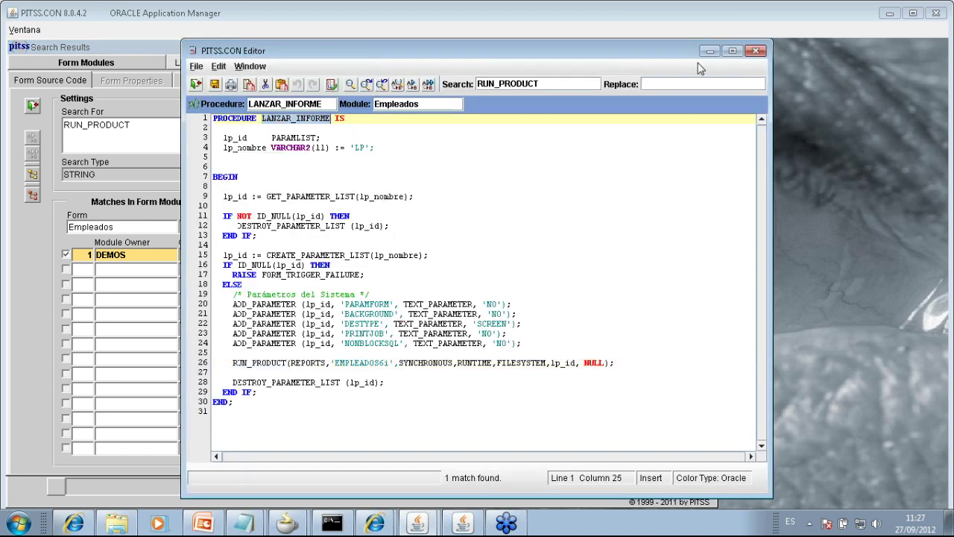
pyautogui.moveTo(646, 47); pyautogui.dragTo(576, 47)
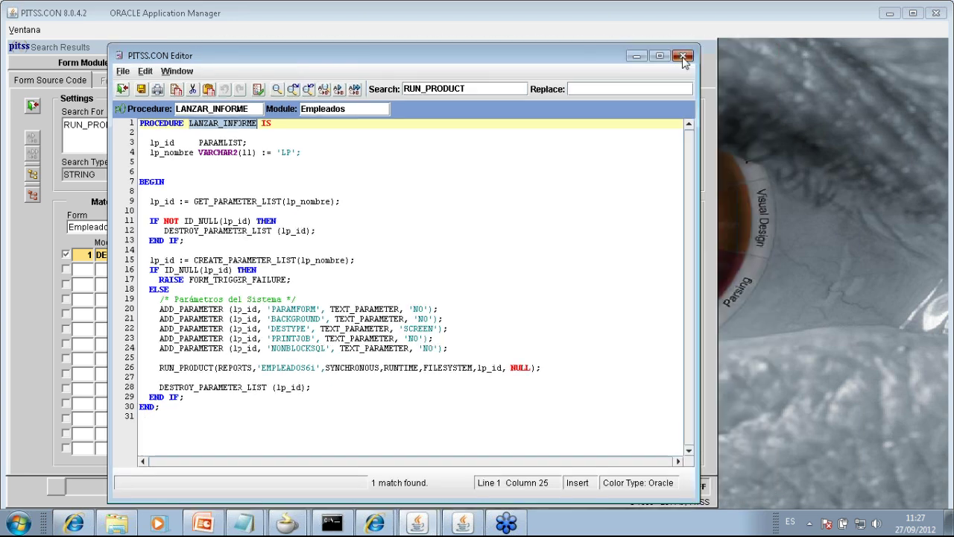
pyautogui.click(686, 50)
# Step: Examine the p_nombre_informe parameter of the LANZAR_INFORME procedure in the LIB_GRAL library, and leave the search results
pyautogui.click(260, 65)
pyautogui.moveTo(122, 228); pyautogui.dragTo(68, 229)
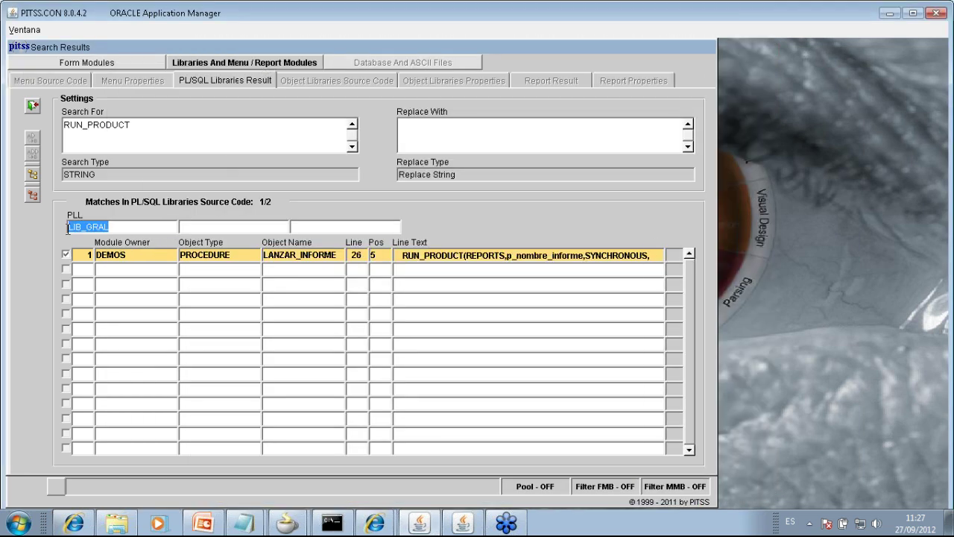
pyautogui.click(484, 255)
pyautogui.doubleClick(483, 255)
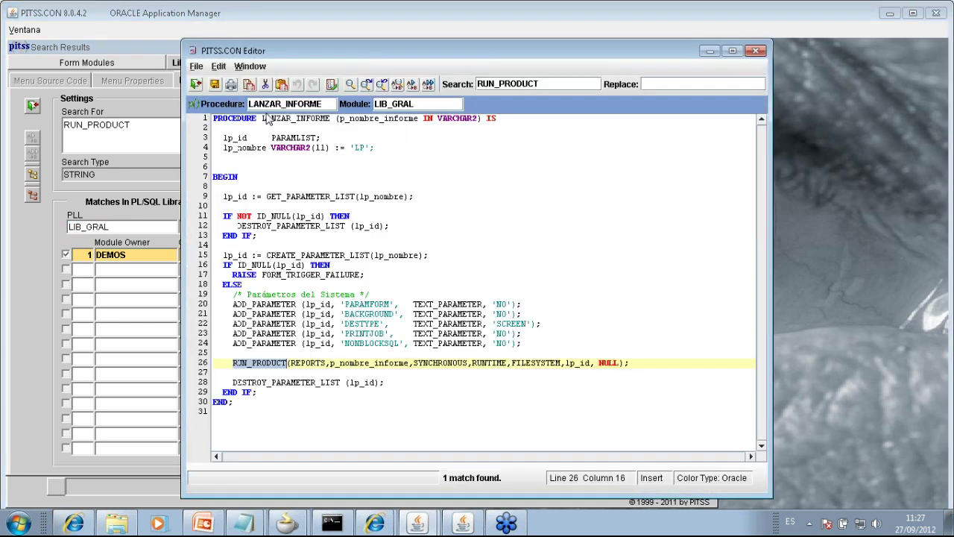
pyautogui.click(333, 118)
pyautogui.click(503, 123)
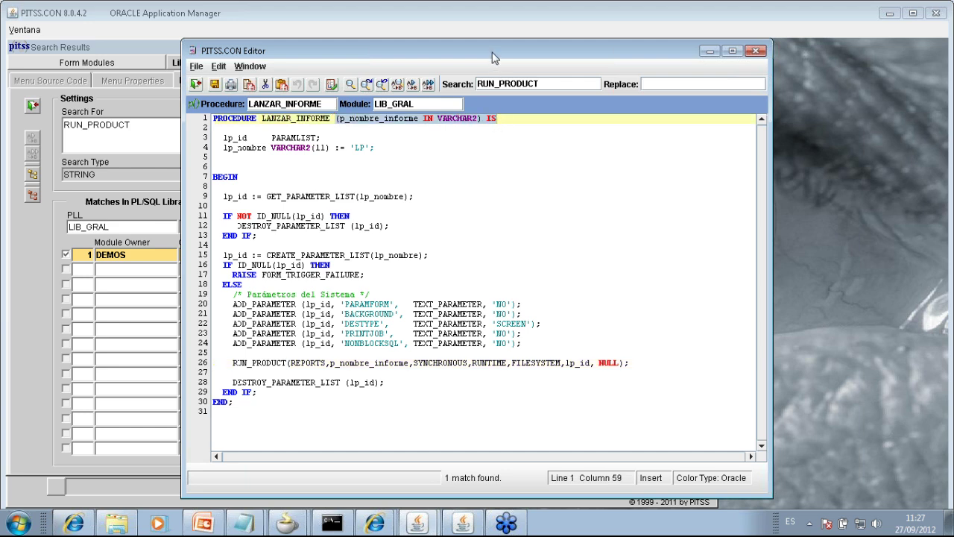
pyautogui.hotkey('alt', 'F4')
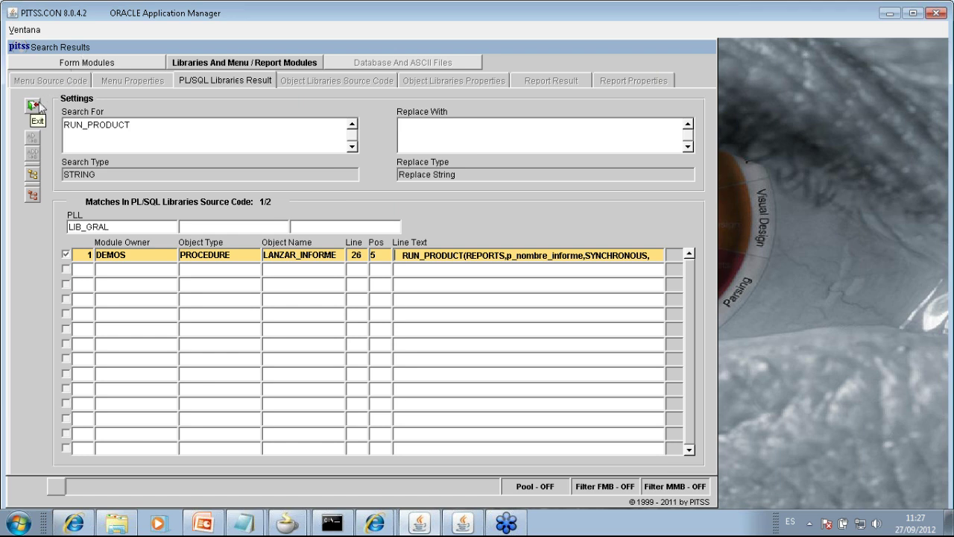
pyautogui.click(33, 105)
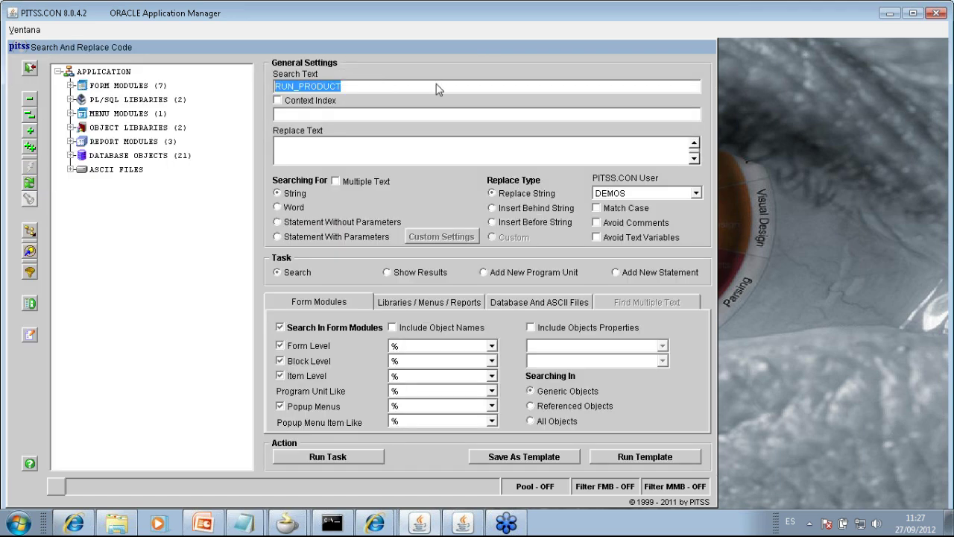
# Step: Search the application code for the string LANZAR_INFORME and examine the matches in the Empleados form
pyautogui.write('LANZAR-INFORME')
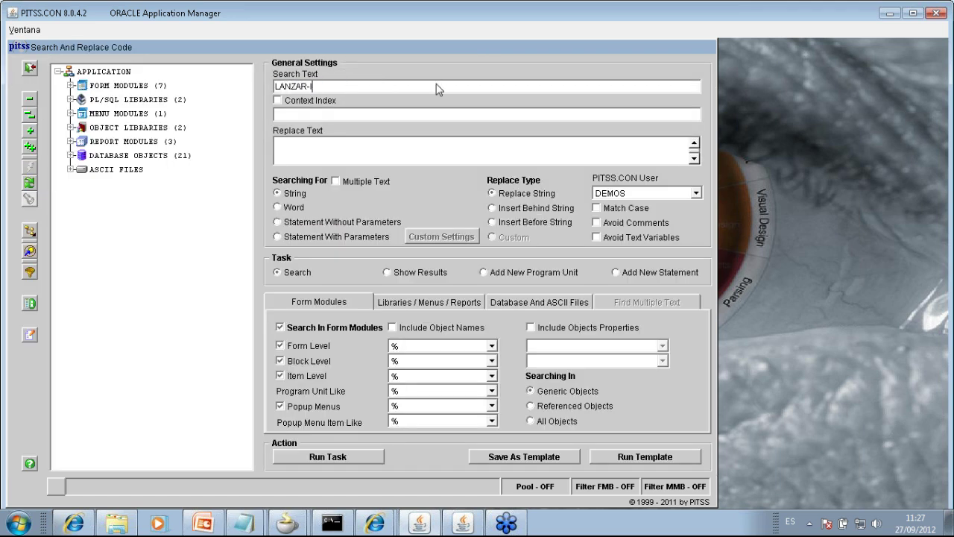
pyautogui.press('BackSpace')
pyautogui.press('BackSpace')
pyautogui.press('BackSpace')
pyautogui.press('BackSpace')
pyautogui.press('BackSpace')
pyautogui.press('BackSpace')
pyautogui.press('BackSpace')
pyautogui.press('BackSpace')
pyautogui.write('_INFORME')
pyautogui.click(322, 457)
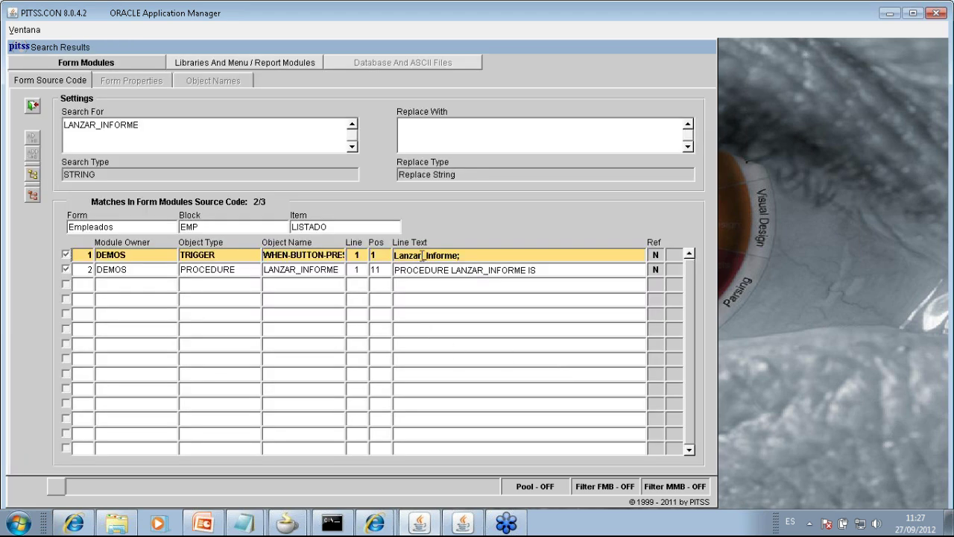
pyautogui.moveTo(116, 228); pyautogui.dragTo(64, 226)
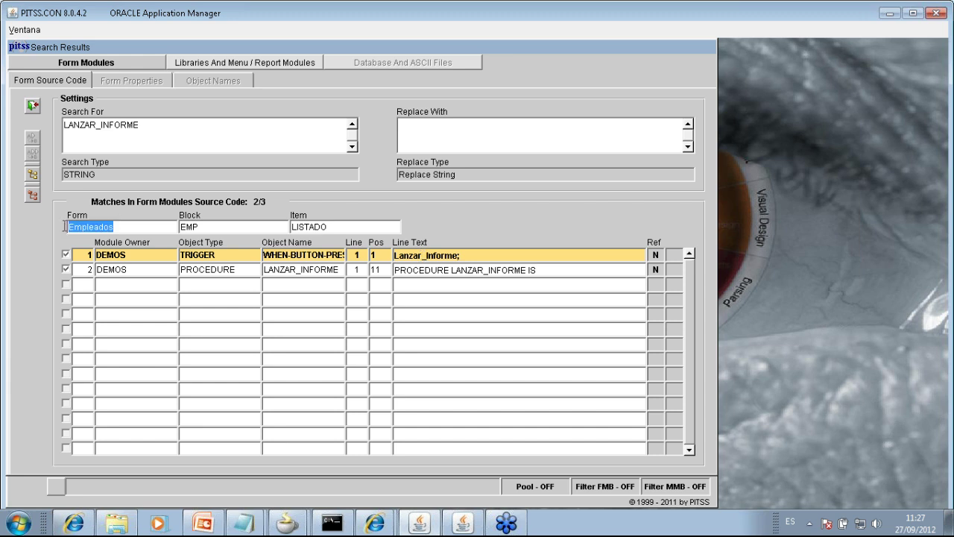
# Step: View the source code of the LANZAR_INFORME procedure matched in the Empleados form, and close the editor
pyautogui.click(443, 272)
pyautogui.doubleClick(443, 270)
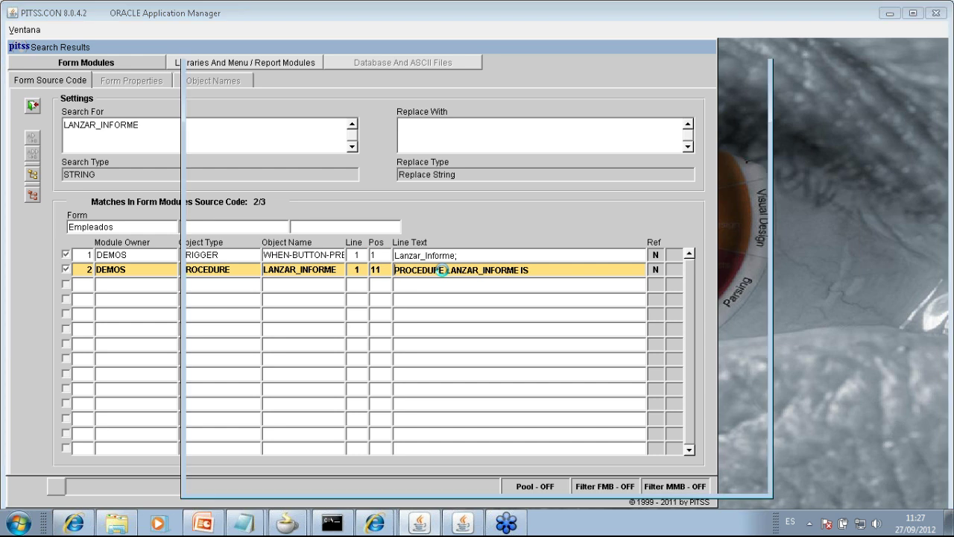
pyautogui.moveTo(661, 55); pyautogui.dragTo(628, 64)
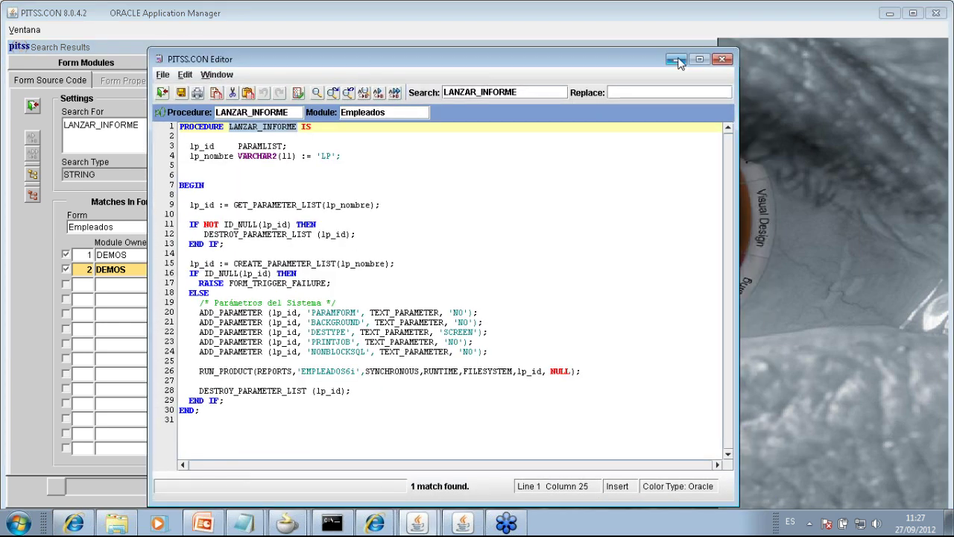
pyautogui.click(724, 58)
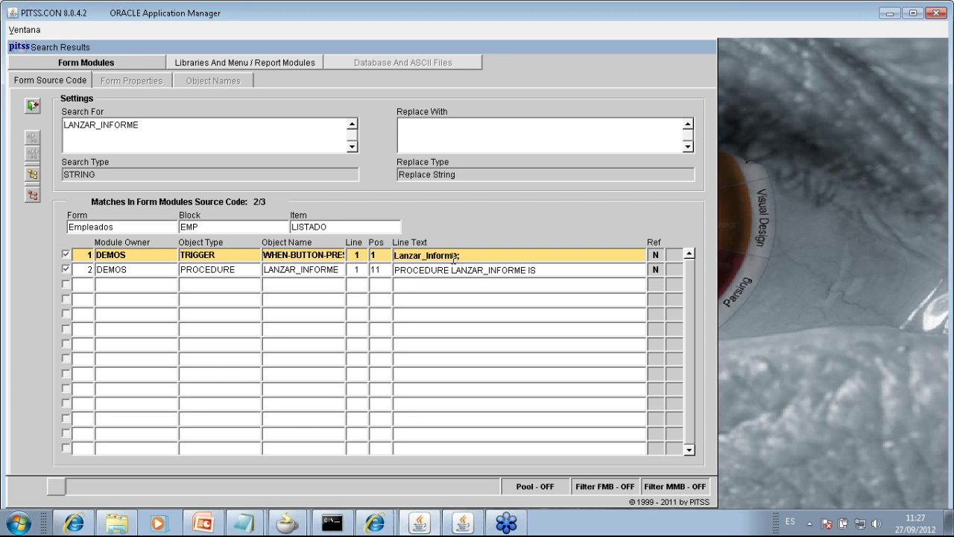
# Step: View the source of the LANZAR_INFORME match in the LIB_GRAL PL/SQL library, and return to the search settings
pyautogui.click(222, 63)
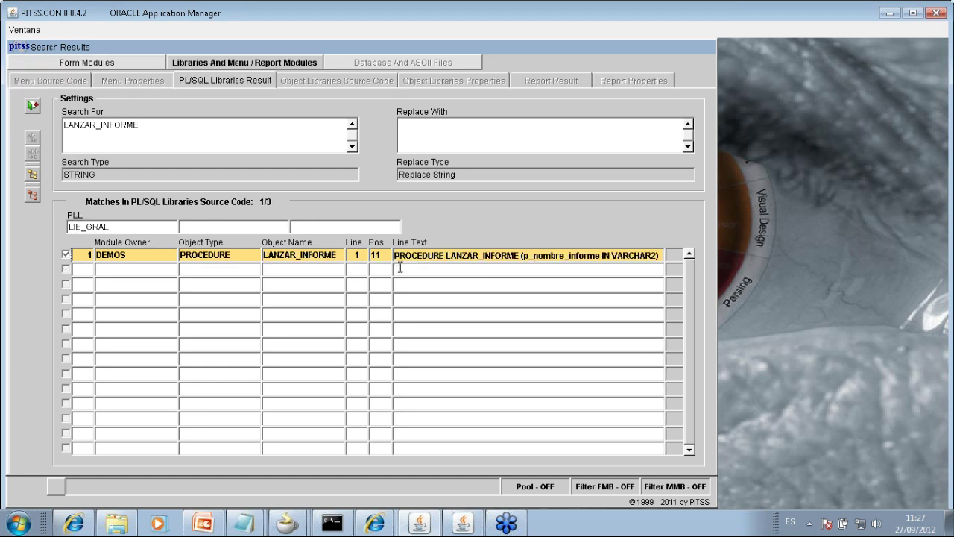
pyautogui.click(440, 255)
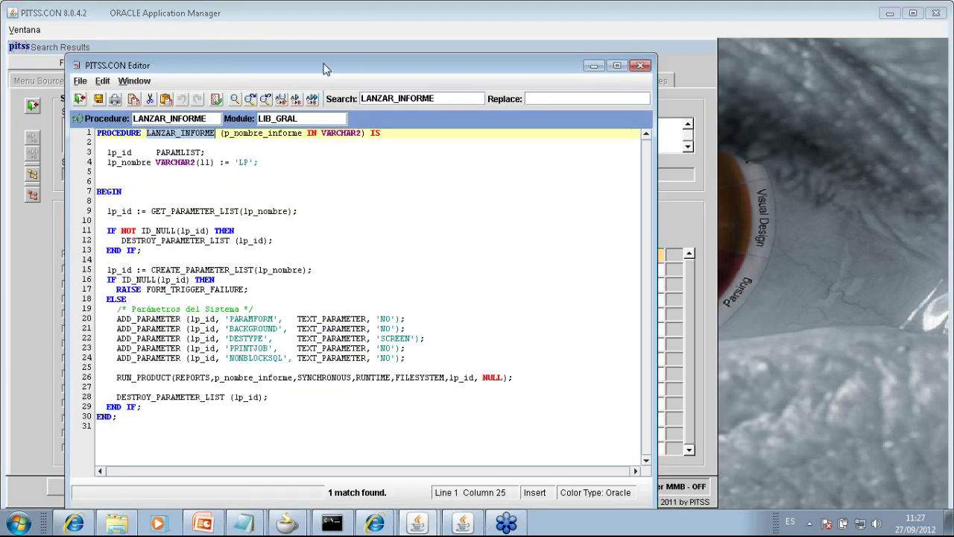
pyautogui.click(640, 65)
pyautogui.click(31, 105)
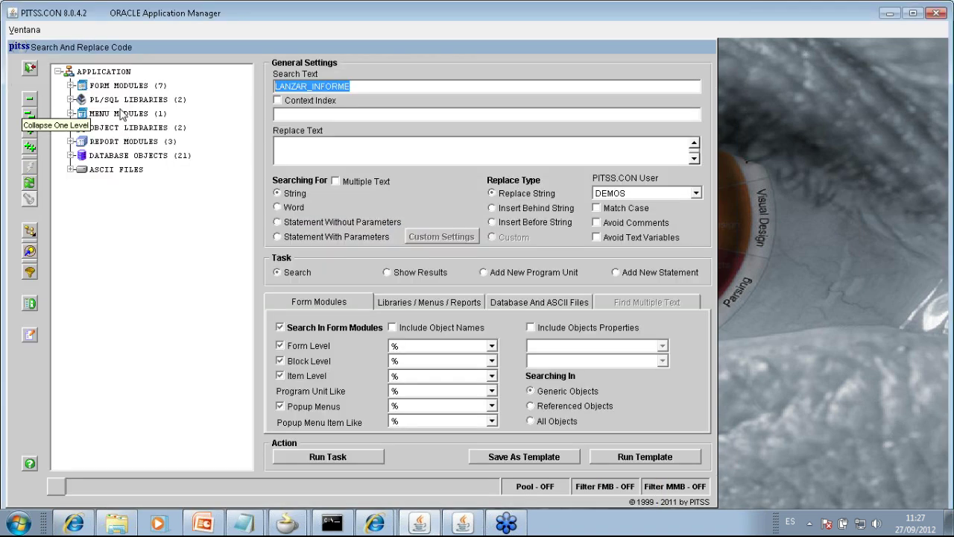
# Step: Expand the program units of the LIB_GRAL library under PL/SQL Libraries and select PROCESAR_NOMINAS
pyautogui.doubleClick(110, 101)
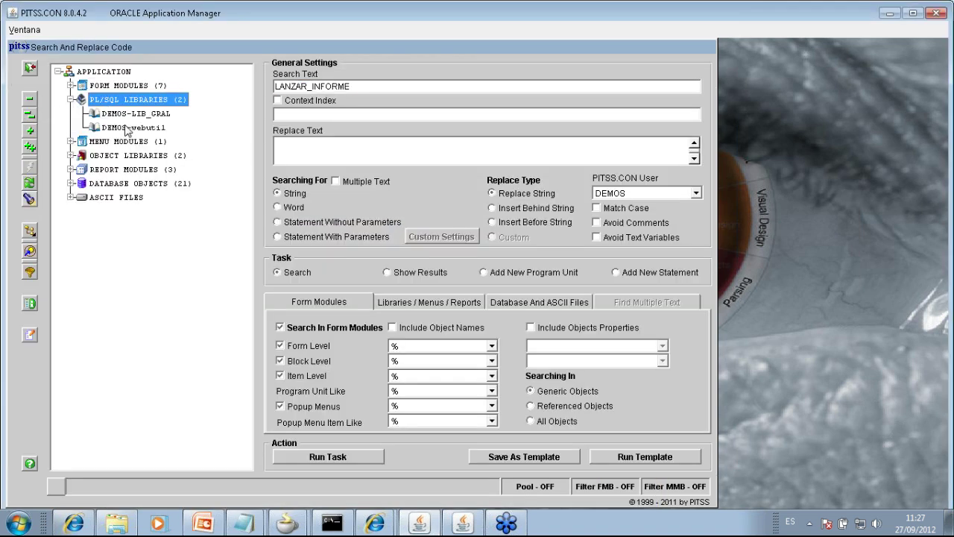
pyautogui.doubleClick(120, 113)
pyautogui.doubleClick(111, 127)
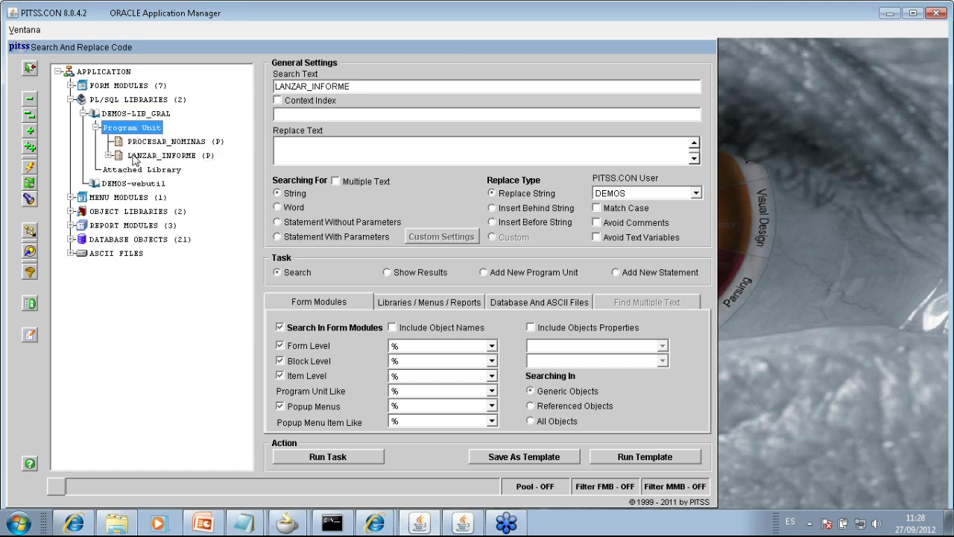
pyautogui.click(155, 142)
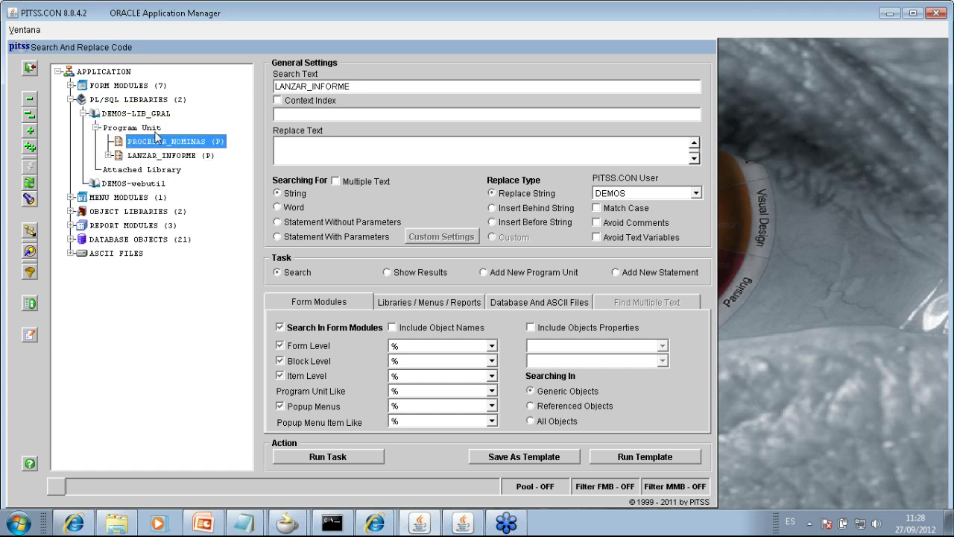
# Step: Search the application's source code for PROCESAR_NOMINAS
pyautogui.doubleClick(363, 86)
pyautogui.write('PROCE')
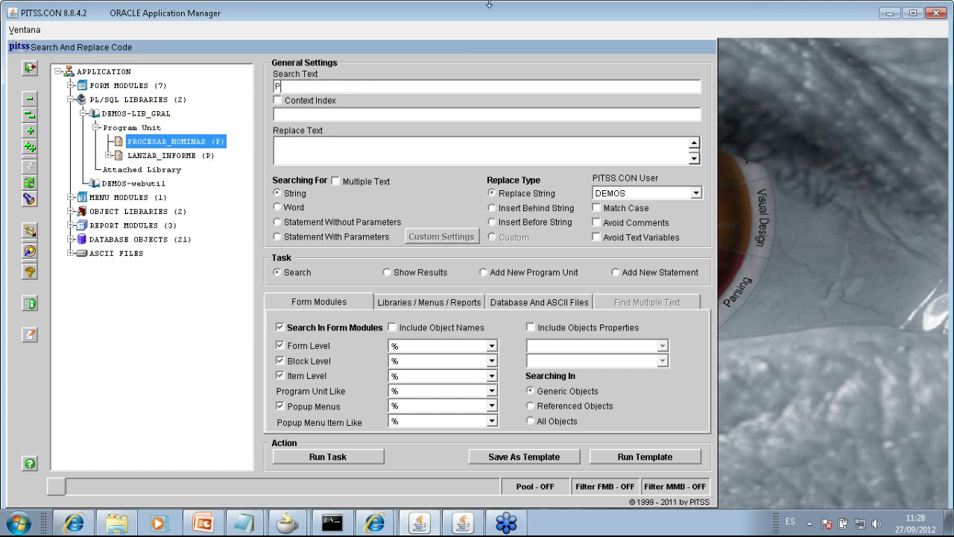
pyautogui.write('SAR_NOMINAS')
pyautogui.click(307, 453)
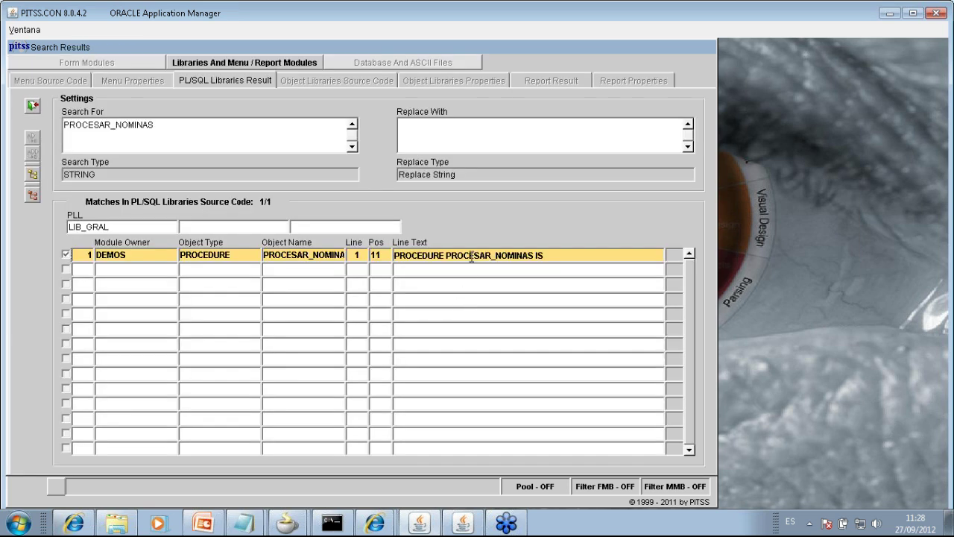
# Step: View the PROCESAR_NOMINAS source code from the LIB_GRAL match, and leave Search And Replace Code
pyautogui.doubleClick(439, 256)
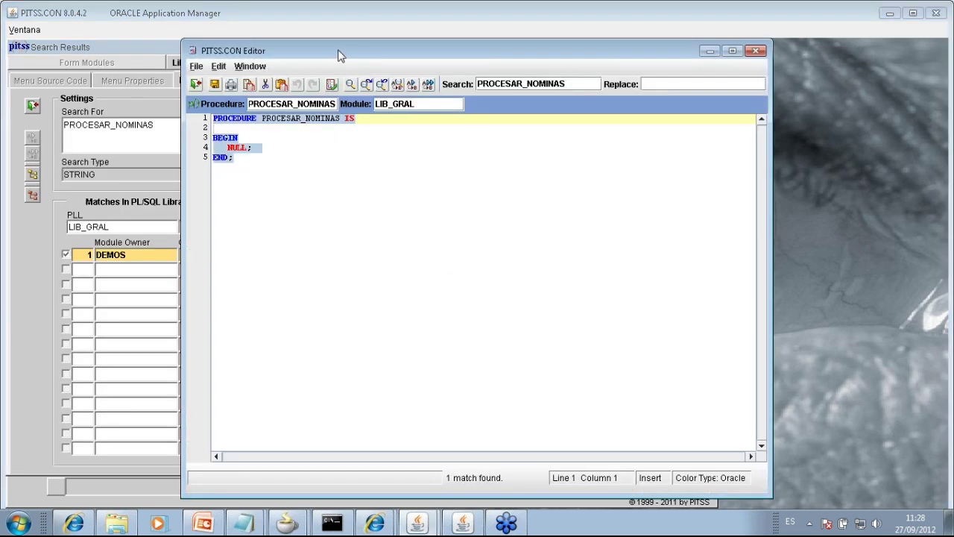
pyautogui.moveTo(339, 56); pyautogui.dragTo(232, 85)
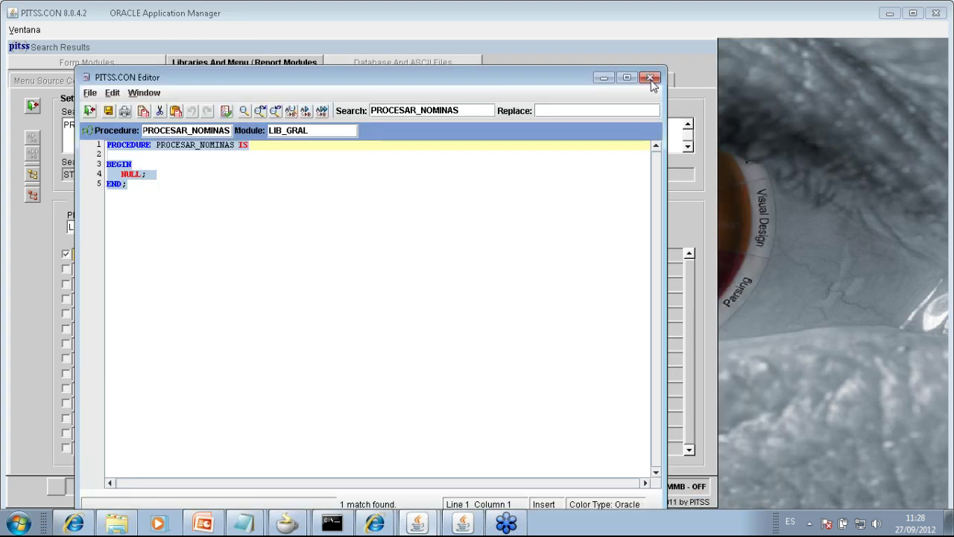
pyautogui.click(648, 79)
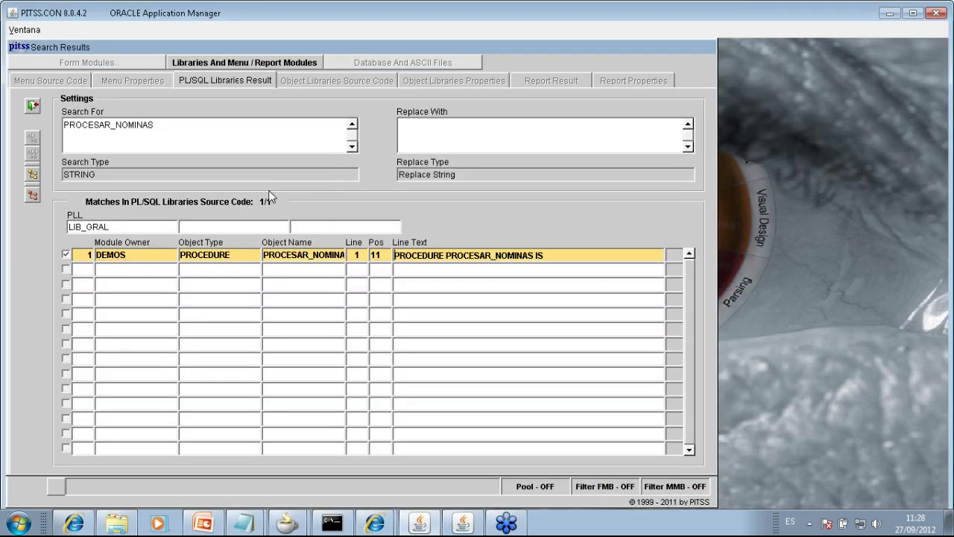
pyautogui.click(36, 107)
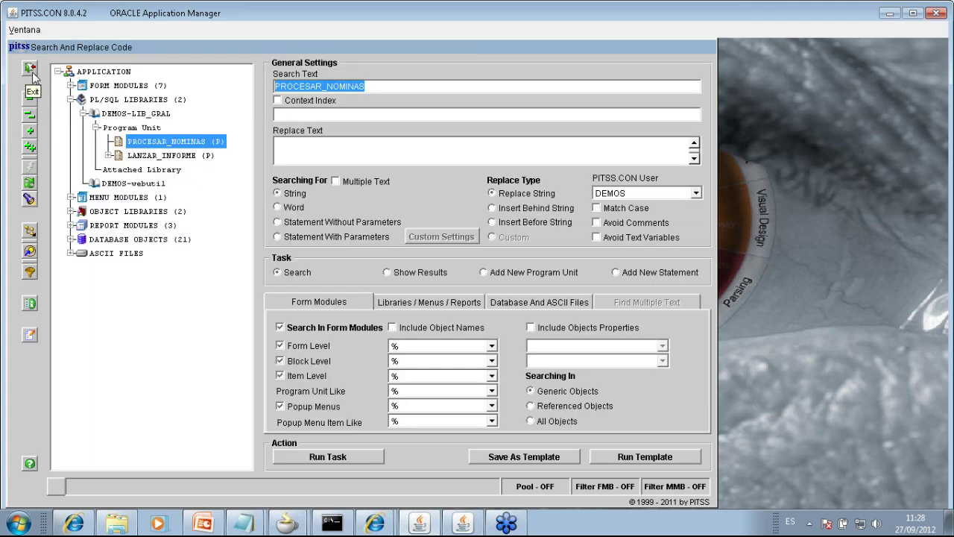
pyautogui.click(32, 71)
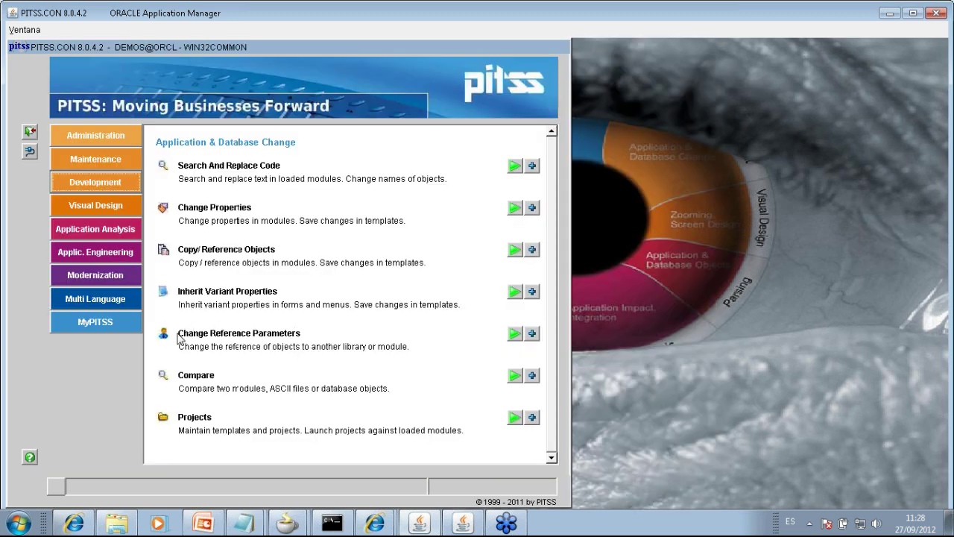
# Step: Use Change Reference Parameters to search all form modules for references to the attached library LIB_GRAL
pyautogui.click(513, 335)
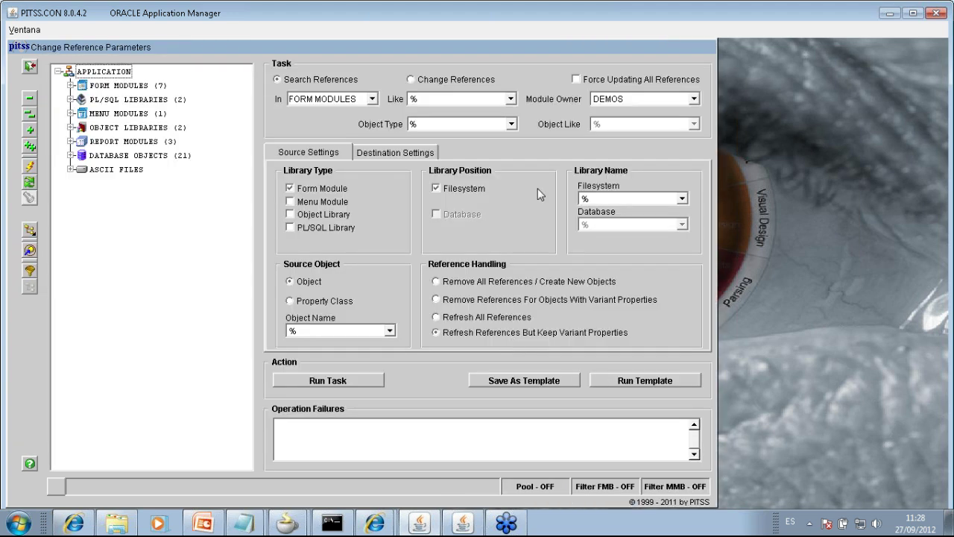
pyautogui.click(512, 124)
pyautogui.click(411, 164)
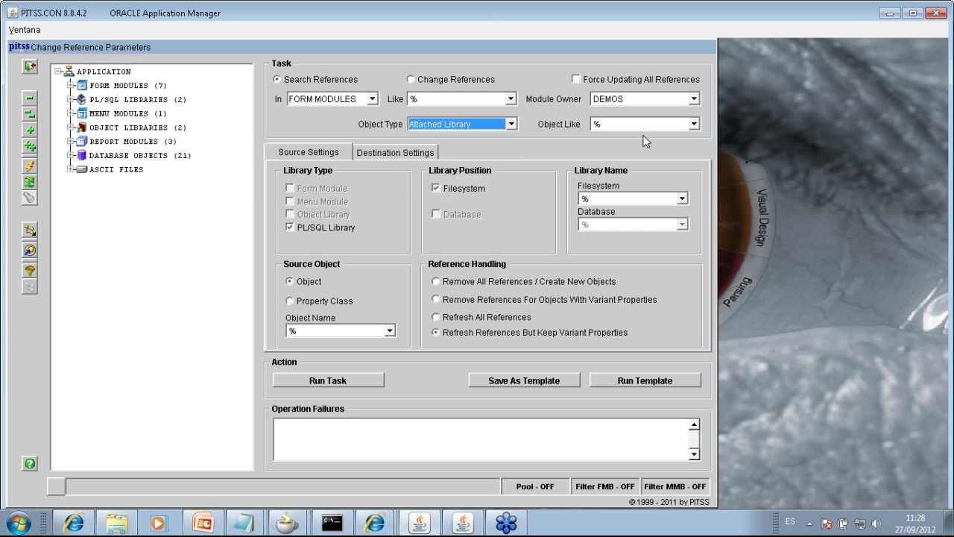
pyautogui.click(693, 124)
pyautogui.click(646, 162)
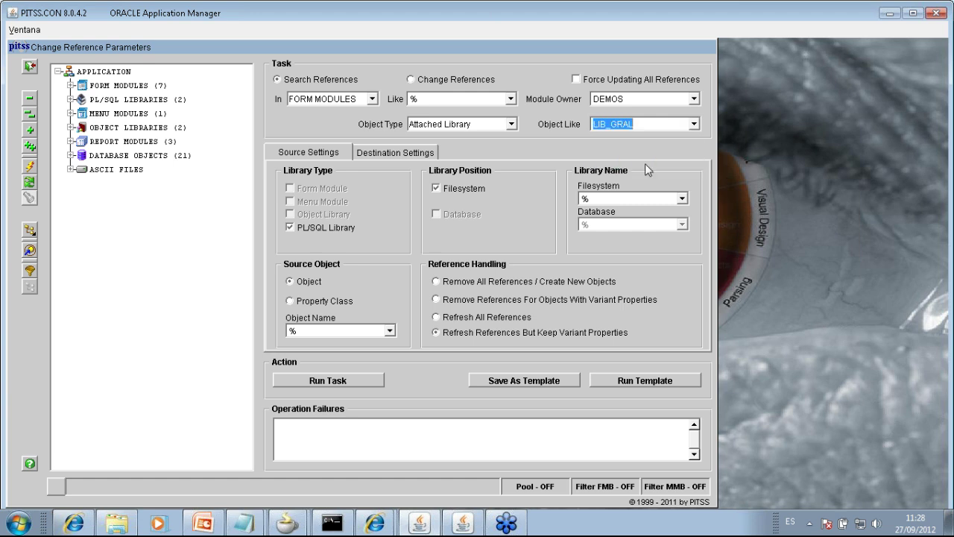
pyautogui.click(332, 380)
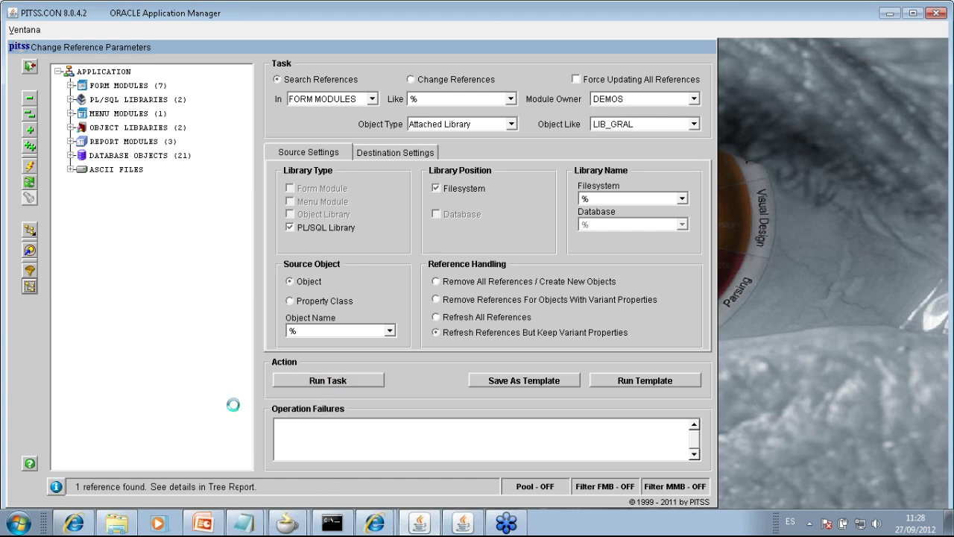
# Step: Expand the reference report to see which form attaches LIB_GRAL, and leave Change Reference Parameters
pyautogui.click(71, 95)
pyautogui.click(84, 109)
pyautogui.click(132, 111)
pyautogui.click(95, 123)
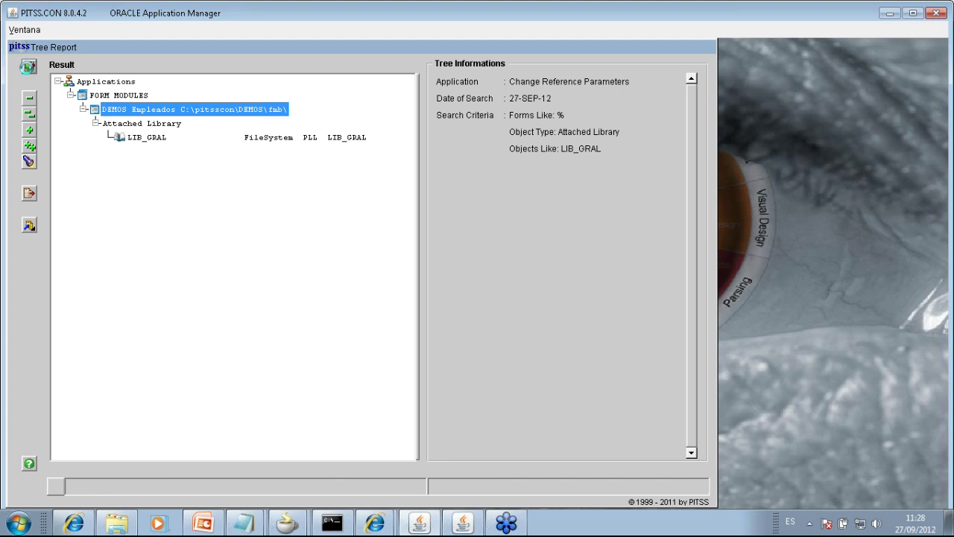
pyautogui.click(28, 68)
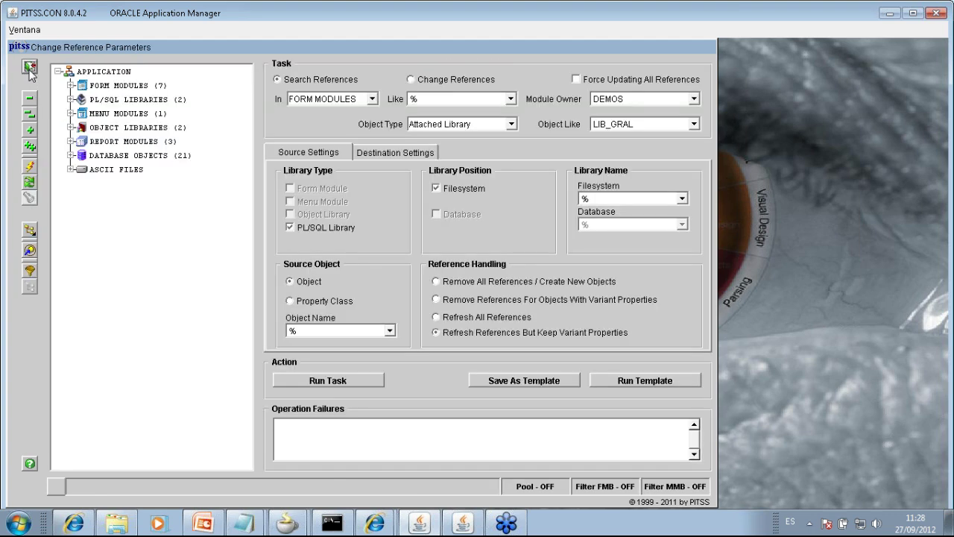
pyautogui.click(28, 69)
# Step: Use the Delete Objects task in Copy / Reference Objects to remove attached library LIB_GRAL from the Empleados form module
pyautogui.click(517, 253)
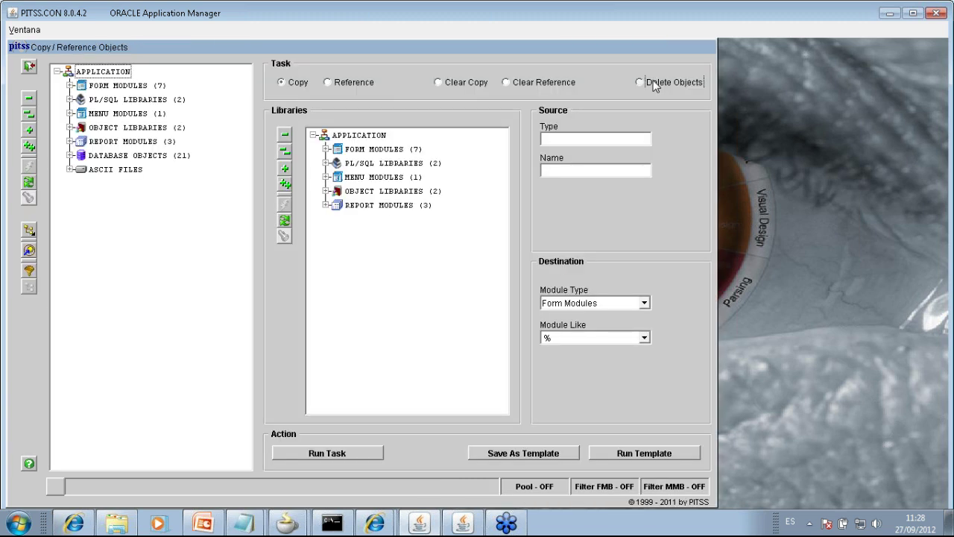
pyautogui.click(650, 84)
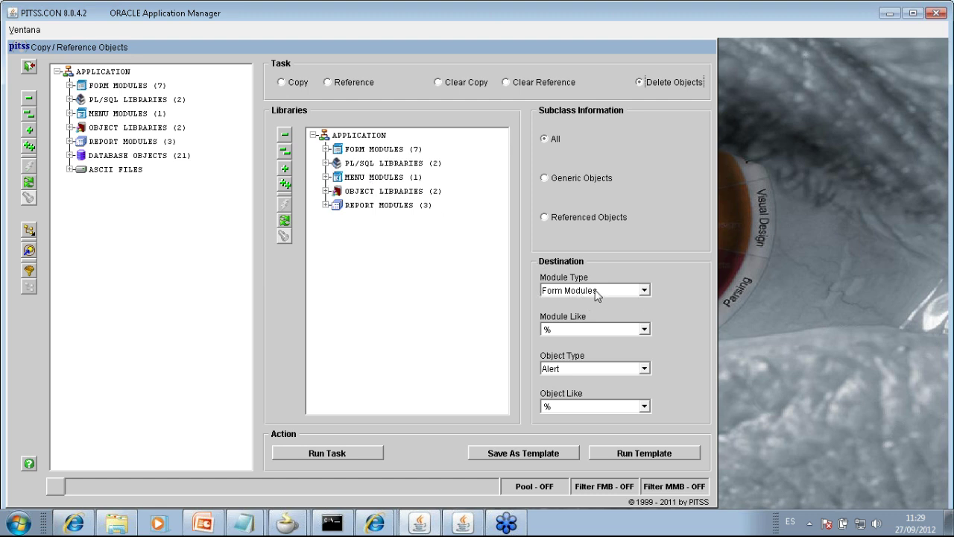
pyautogui.click(645, 330)
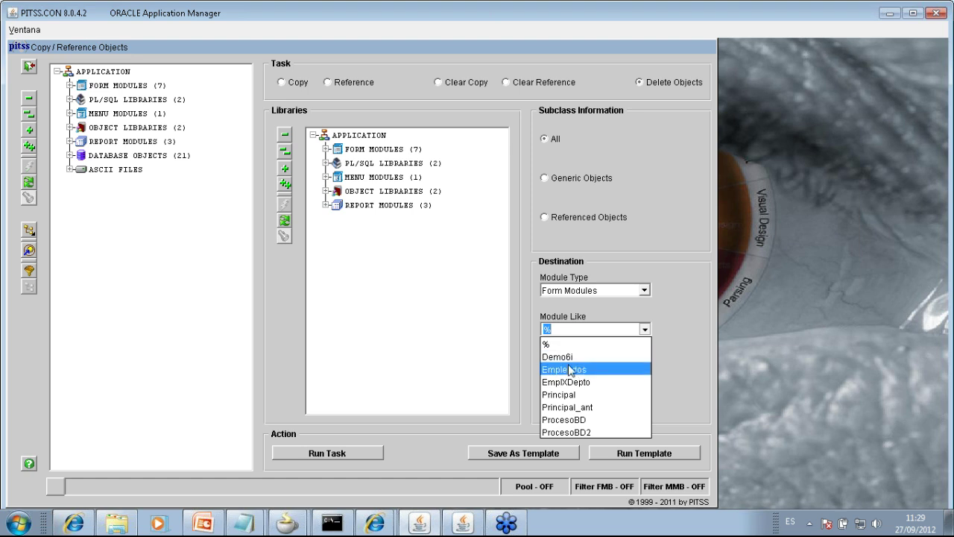
pyautogui.click(564, 369)
pyautogui.click(645, 368)
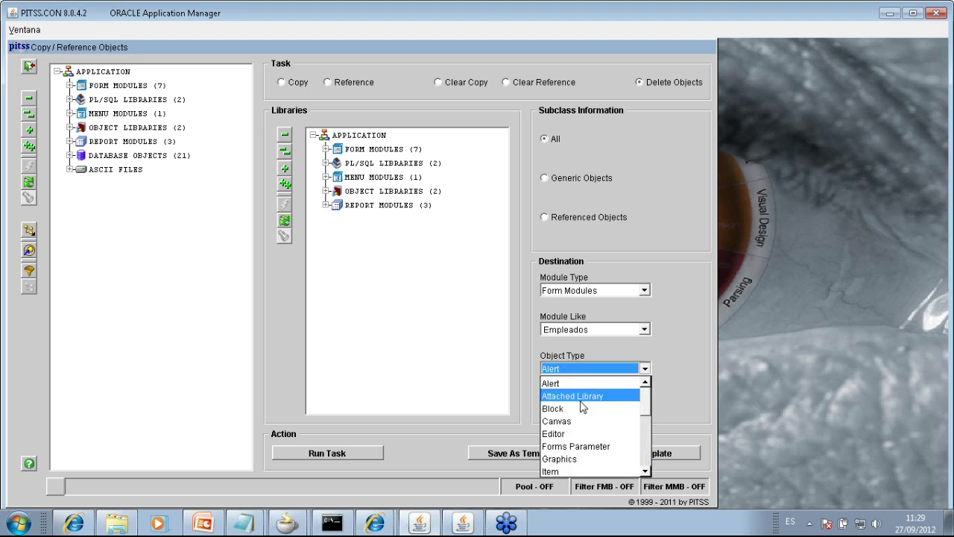
pyautogui.click(581, 399)
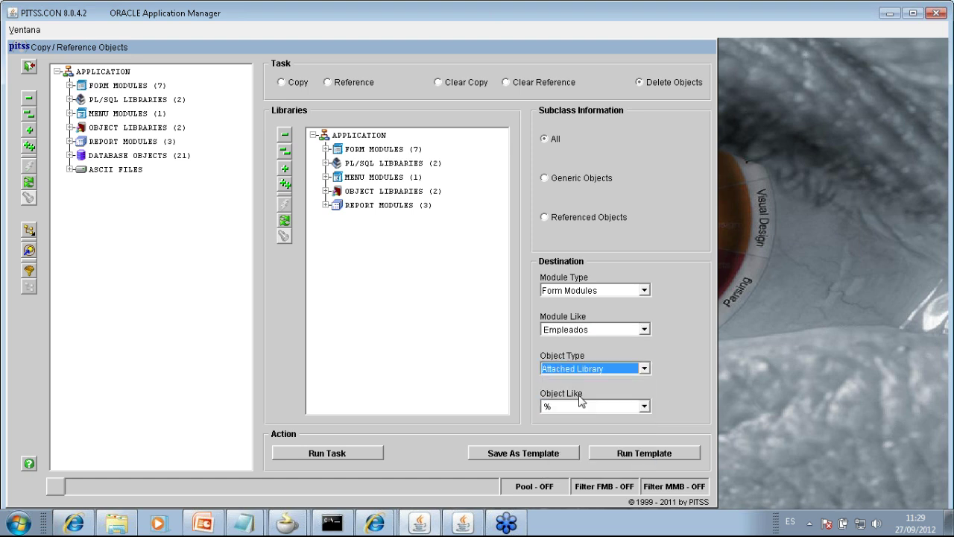
pyautogui.click(645, 407)
pyautogui.click(590, 434)
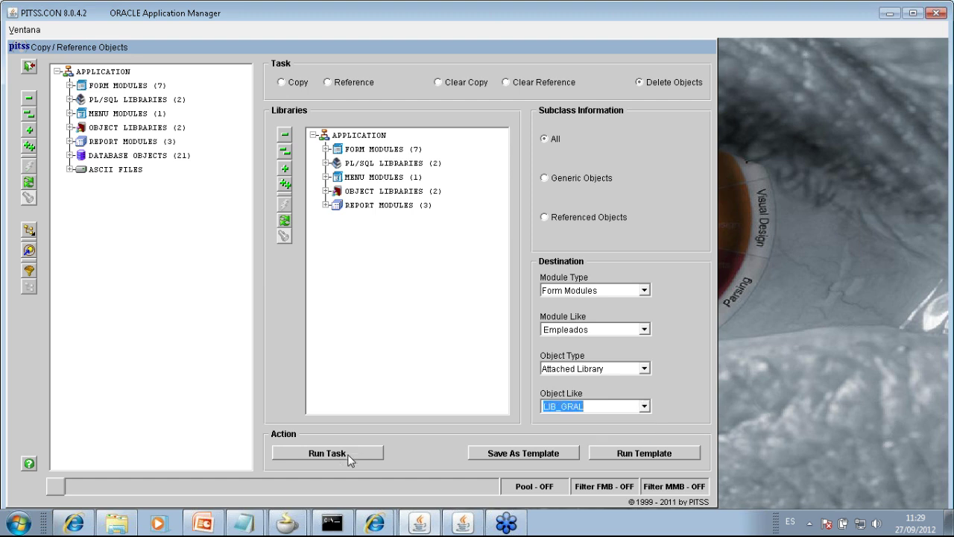
pyautogui.click(347, 454)
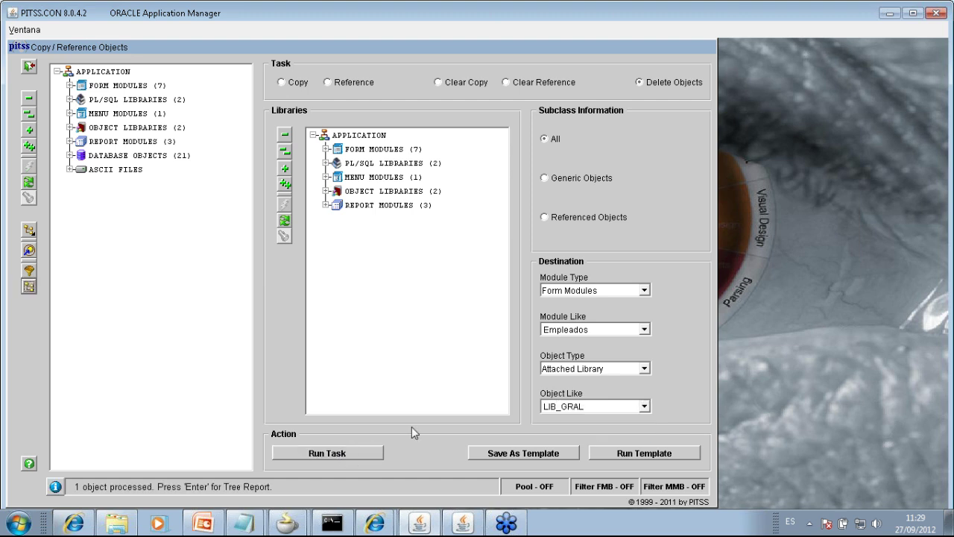
# Step: Examine the deleted-objects tree report for the LIB_GRAL entry under the Empleados form, and close the report
pyautogui.press('Return')
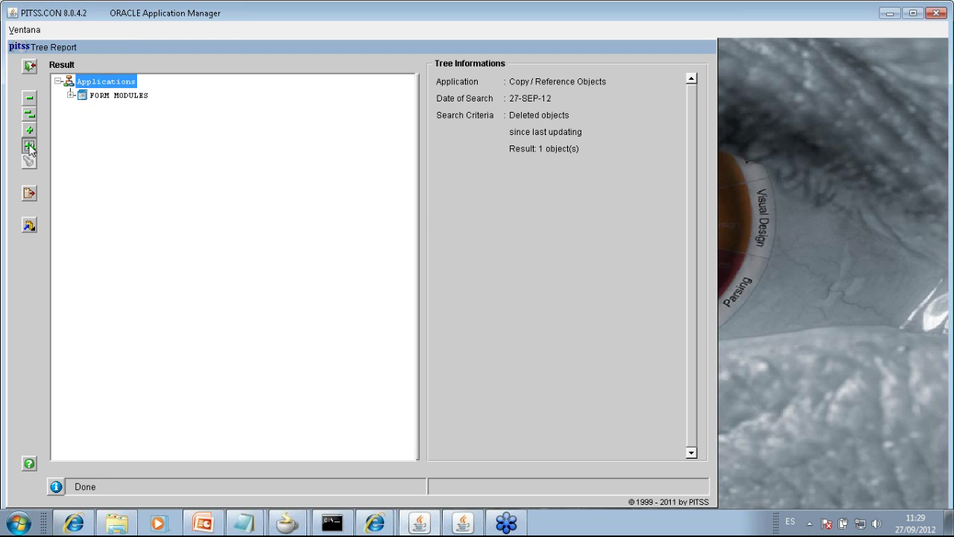
pyautogui.click(29, 145)
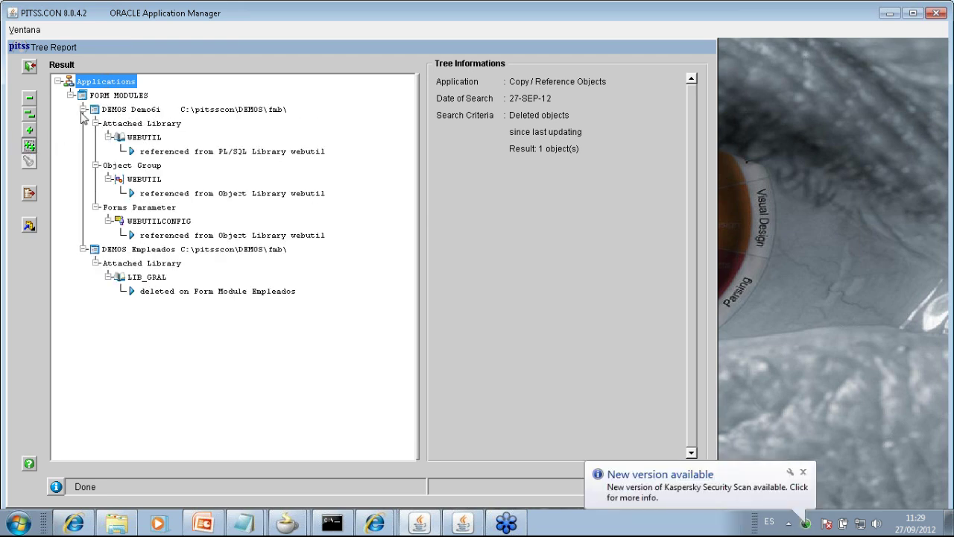
pyautogui.click(83, 110)
pyautogui.click(146, 124)
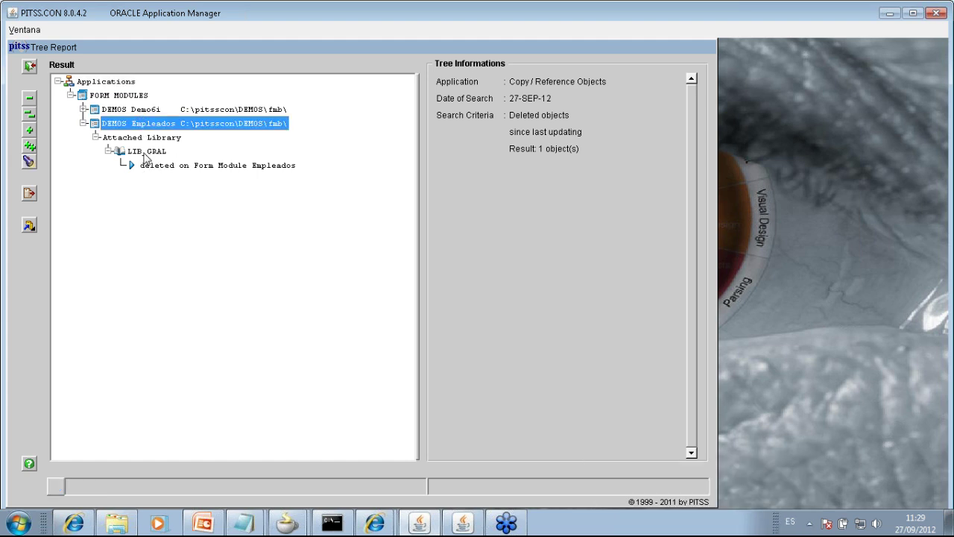
pyautogui.click(146, 152)
pyautogui.click(149, 167)
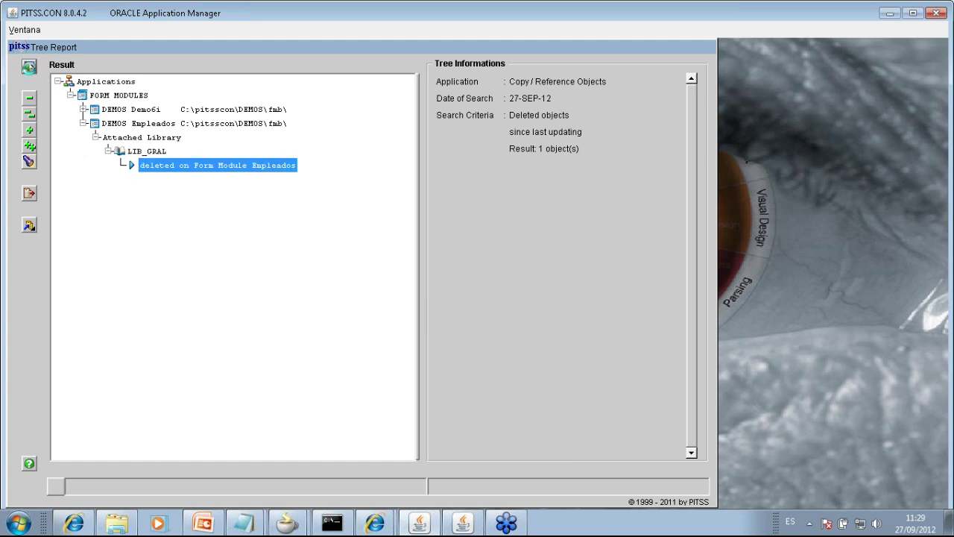
pyautogui.click(29, 67)
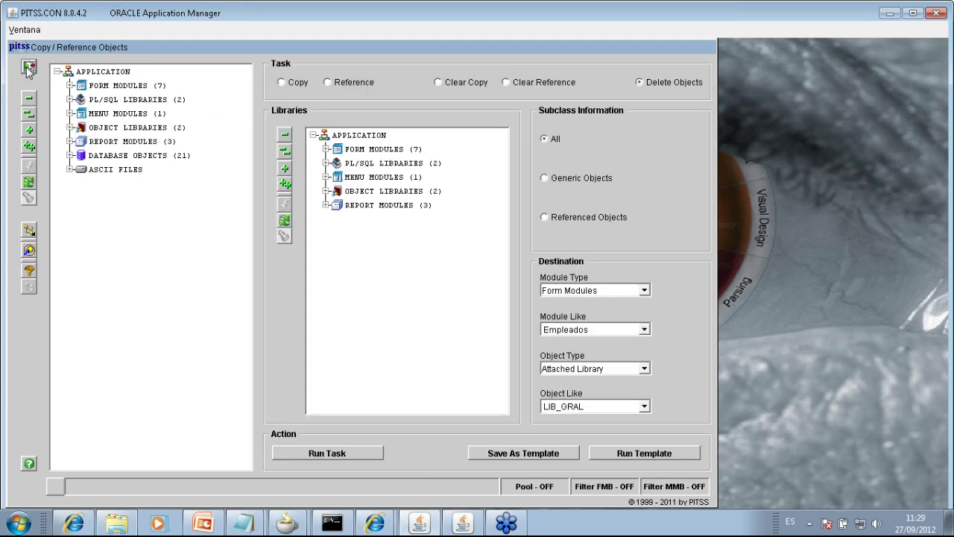
# Step: Leave Copy / Reference Objects and use Search And Replace Code to search the form modules for the string RUN_PRODUCT
pyautogui.click(26, 65)
pyautogui.click(515, 165)
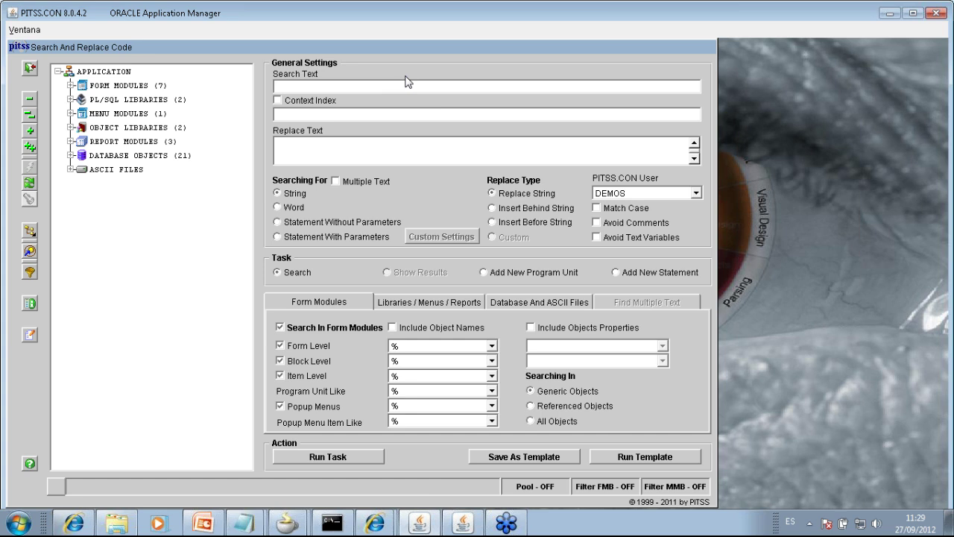
pyautogui.write('RUN_PRODUCT')
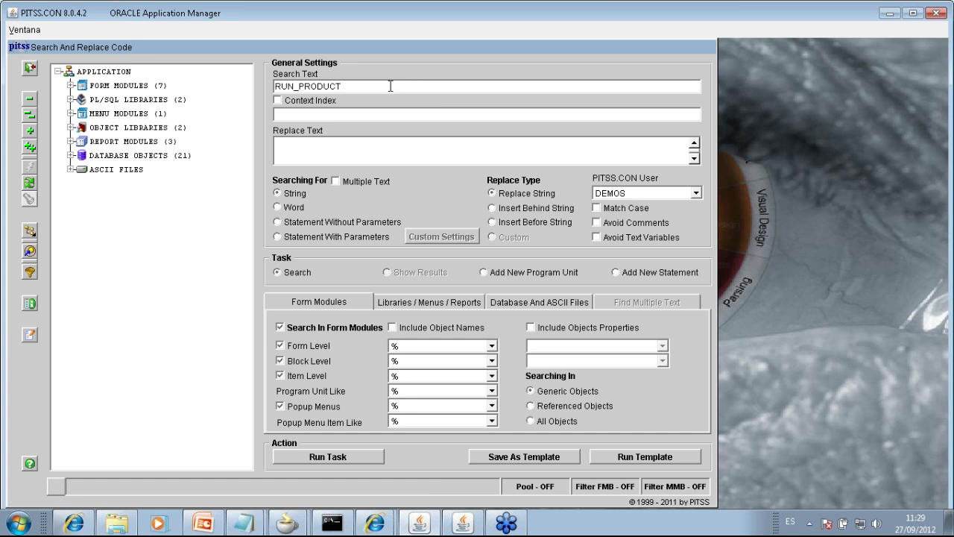
pyautogui.click(395, 302)
pyautogui.click(295, 329)
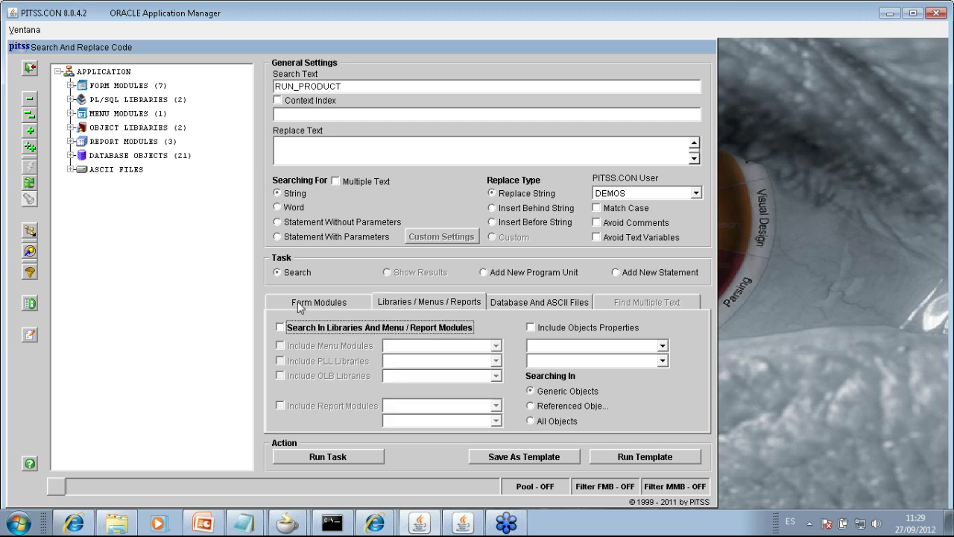
pyautogui.click(302, 304)
pyautogui.click(305, 457)
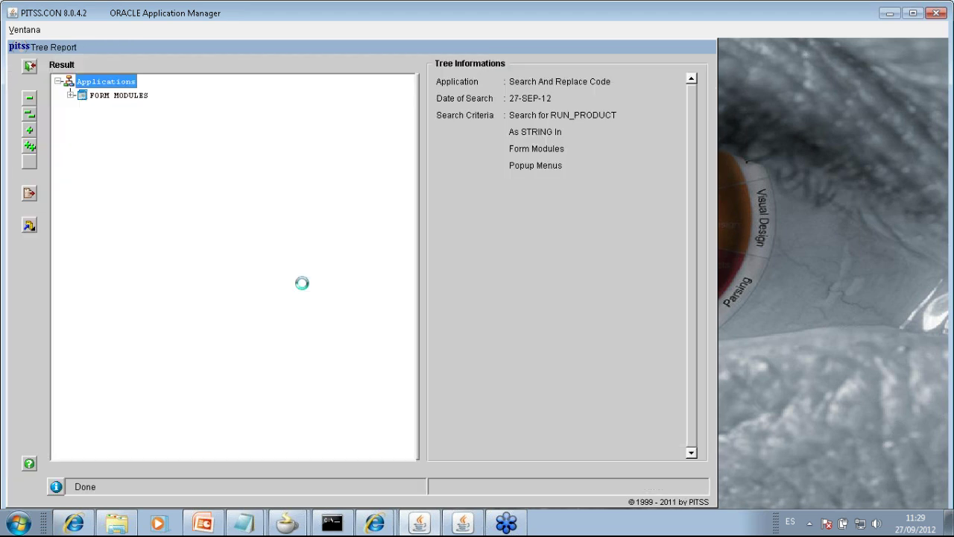
# Step: In the Pool Manager, create an active pool named REPORTS2 with type Modules
pyautogui.click(30, 227)
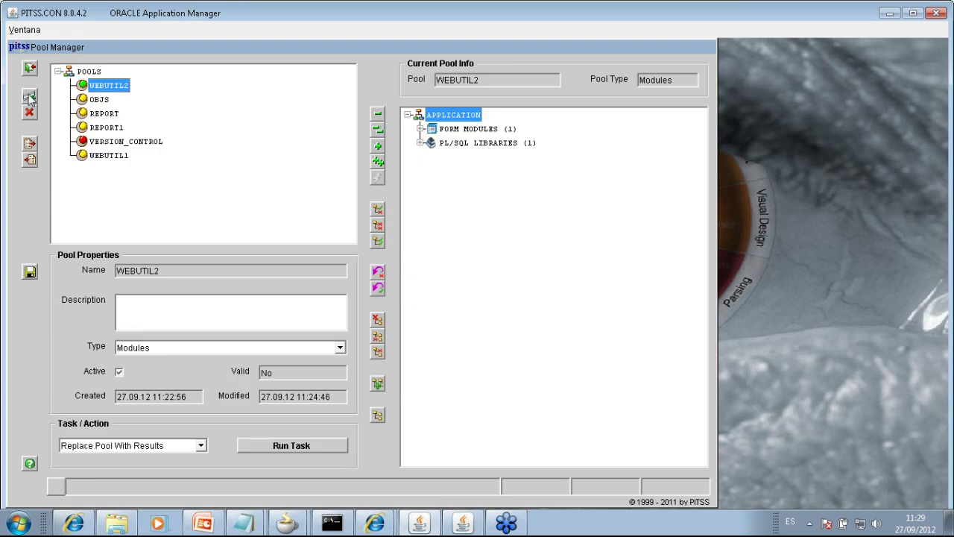
pyautogui.click(29, 97)
pyautogui.write('REPORTS2')
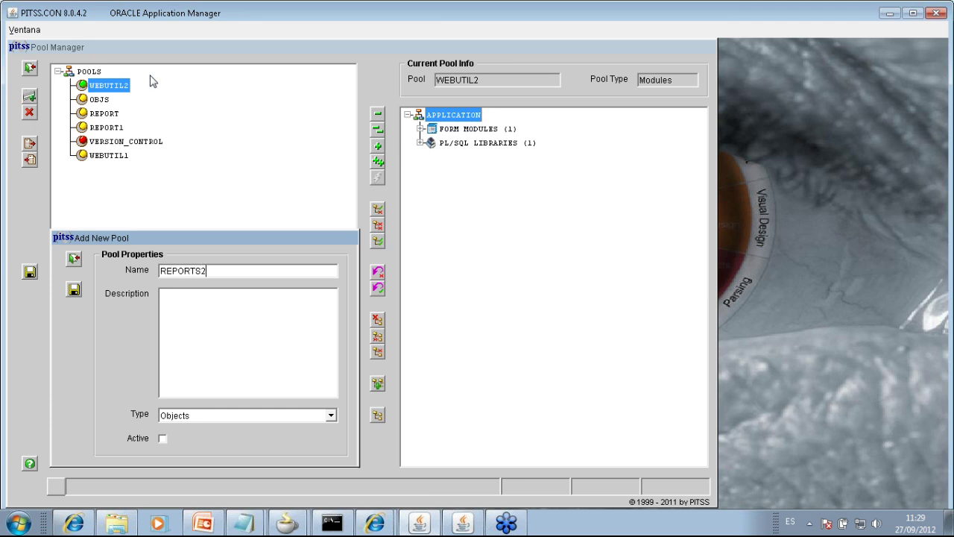
pyautogui.click(179, 416)
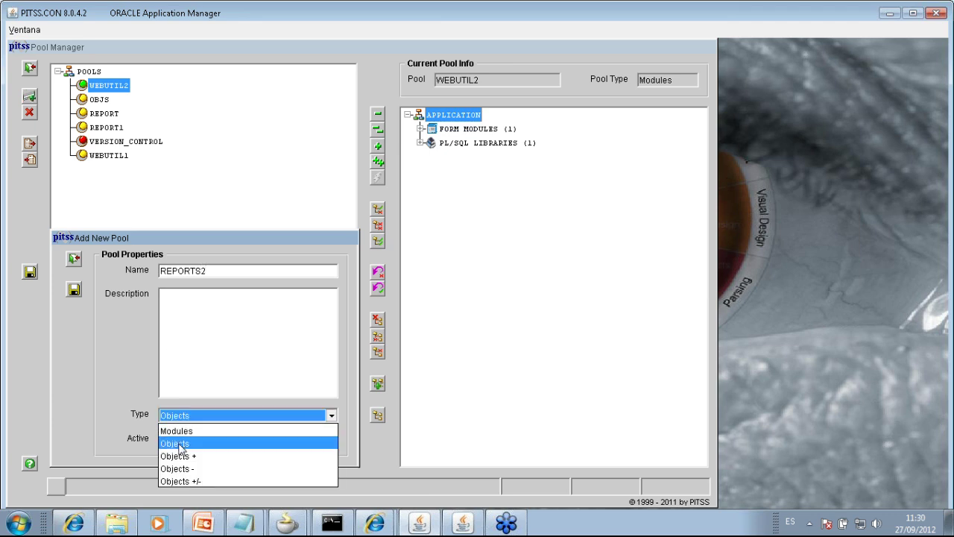
pyautogui.click(175, 432)
pyautogui.click(74, 290)
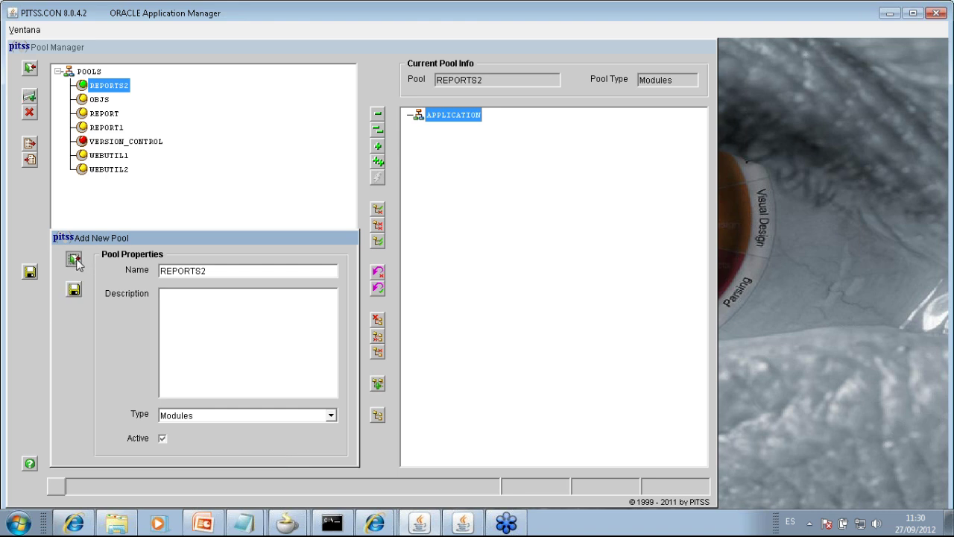
pyautogui.click(74, 258)
# Step: Replace the REPORTS2 pool's contents with the search results, check its form modules, and leave Search And Replace Code
pyautogui.click(271, 445)
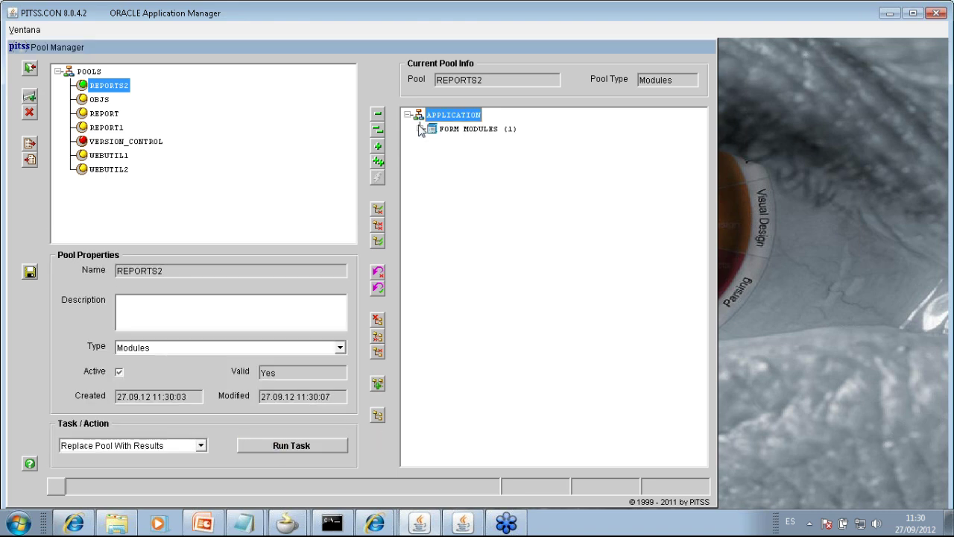
pyautogui.click(463, 146)
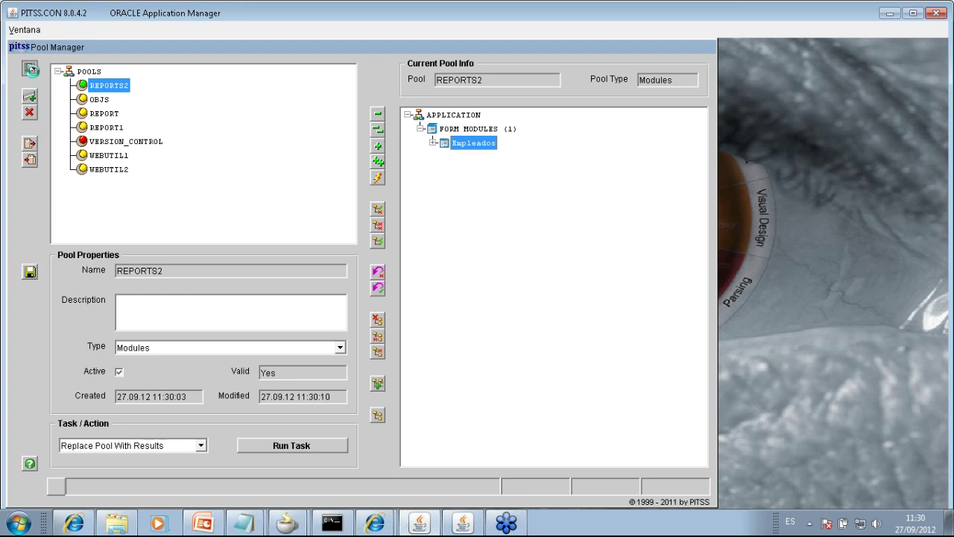
pyautogui.click(30, 67)
pyautogui.click(30, 66)
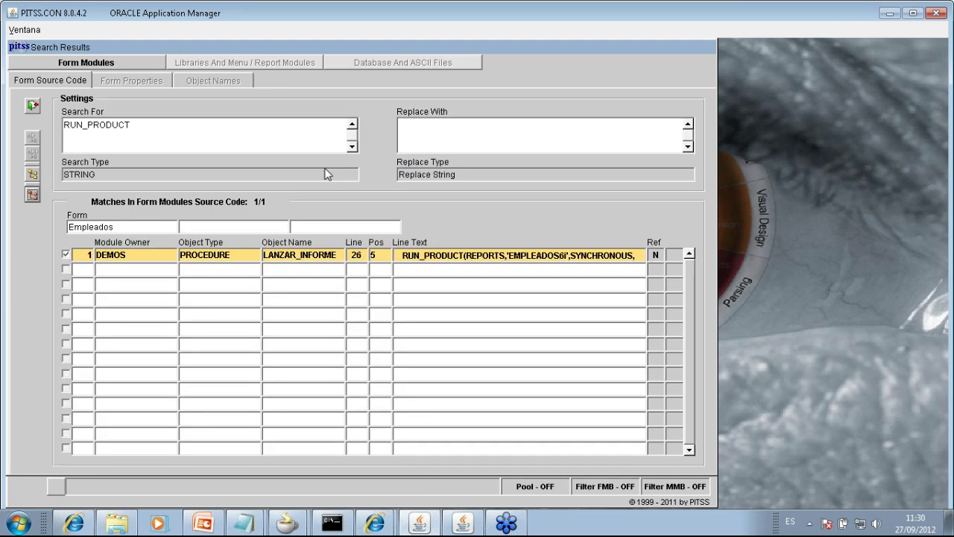
pyautogui.click(32, 106)
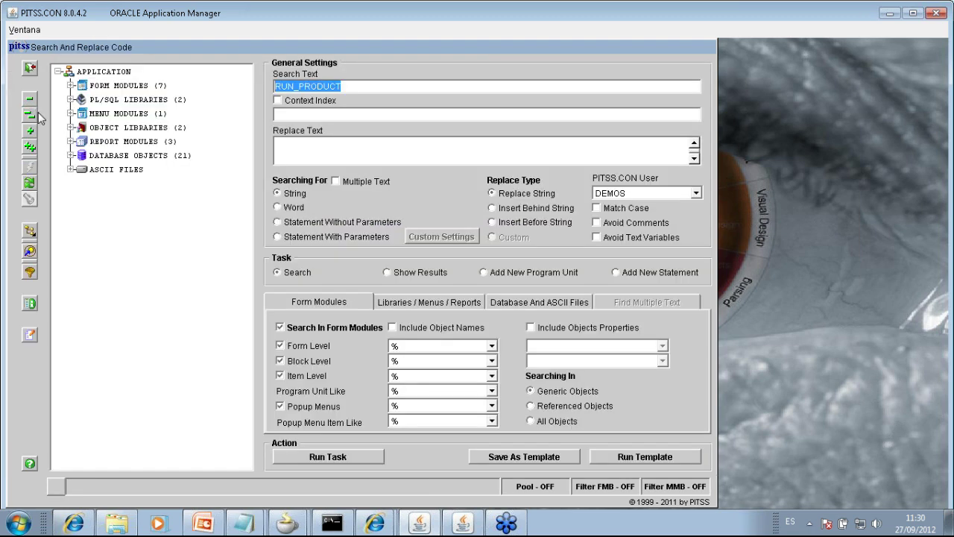
pyautogui.click(30, 74)
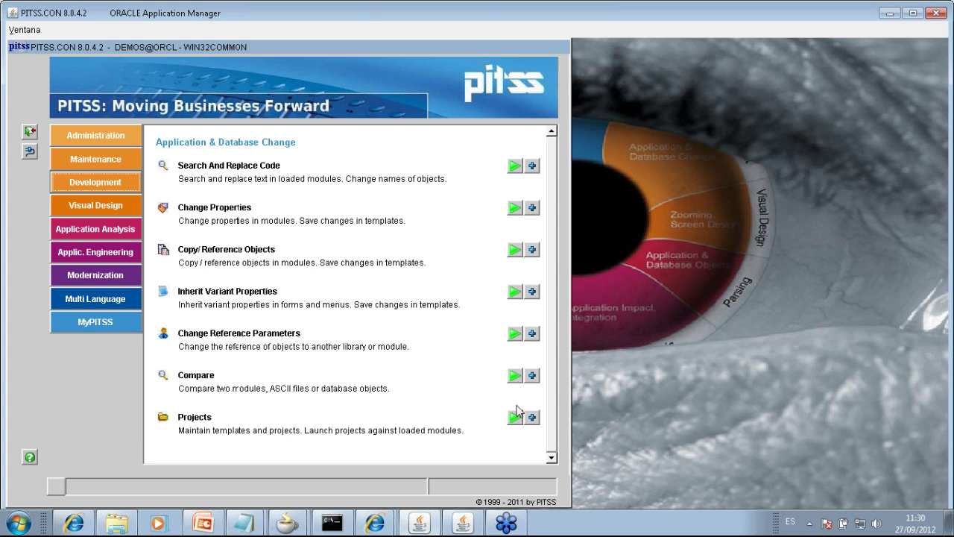
# Step: In Projects, examine the search text and replacement code of the MIG_REPORT project's REPLACE RUN_PRODUCT template
pyautogui.click(515, 415)
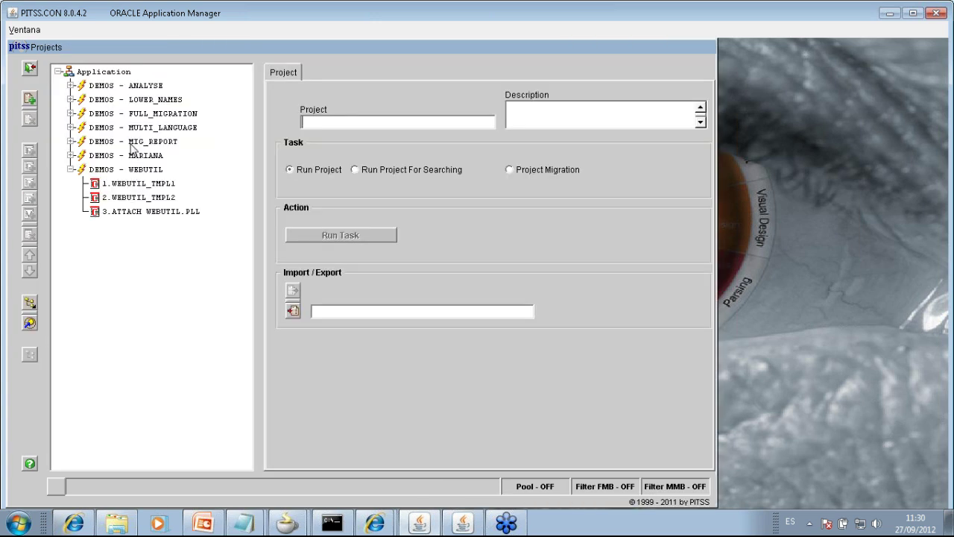
pyautogui.doubleClick(133, 141)
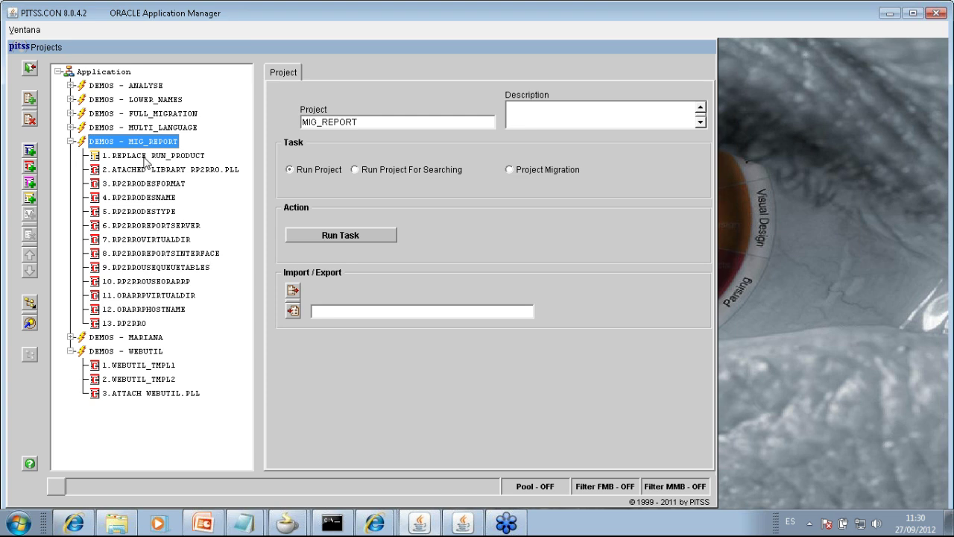
pyautogui.click(147, 157)
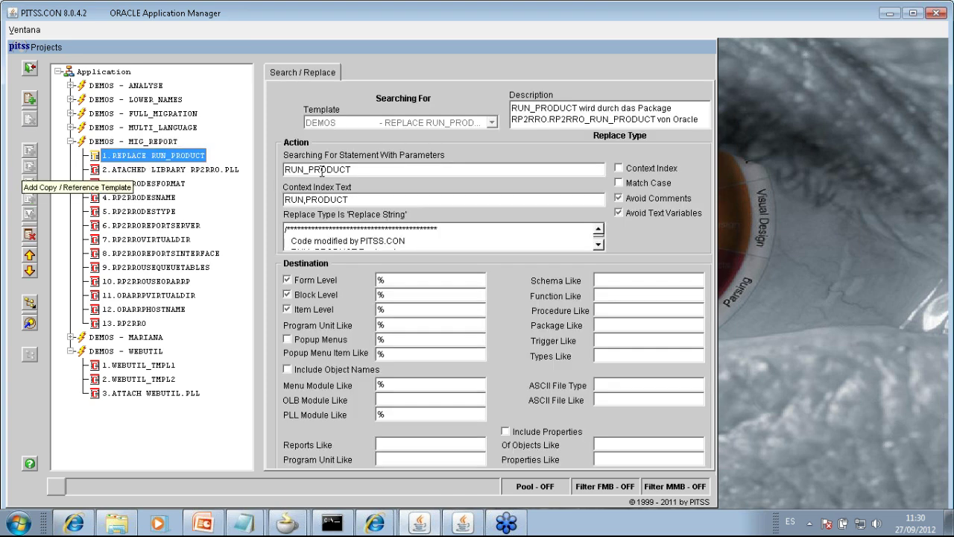
pyautogui.doubleClick(352, 170)
pyautogui.click(371, 237)
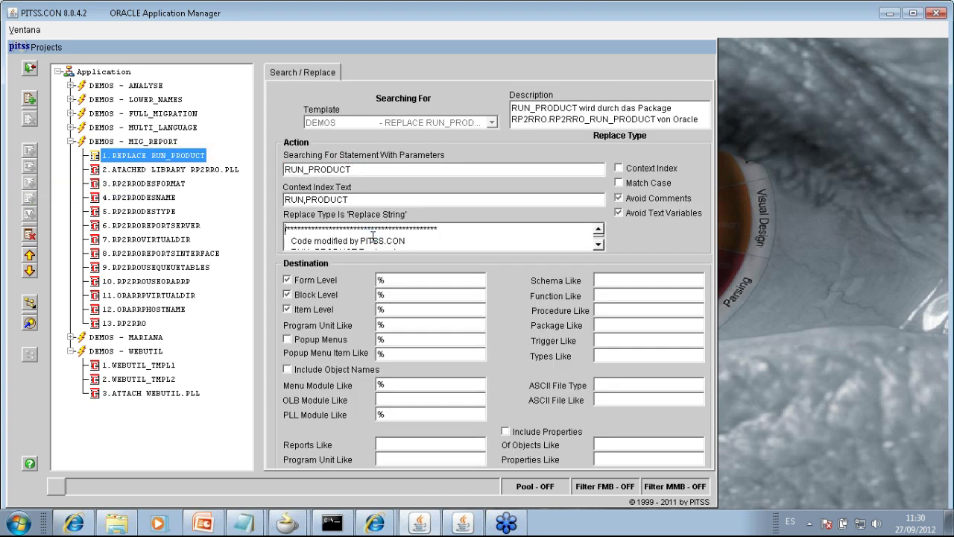
pyautogui.scroll(-2, 373, 240)
pyautogui.moveTo(292, 240); pyautogui.dragTo(438, 240)
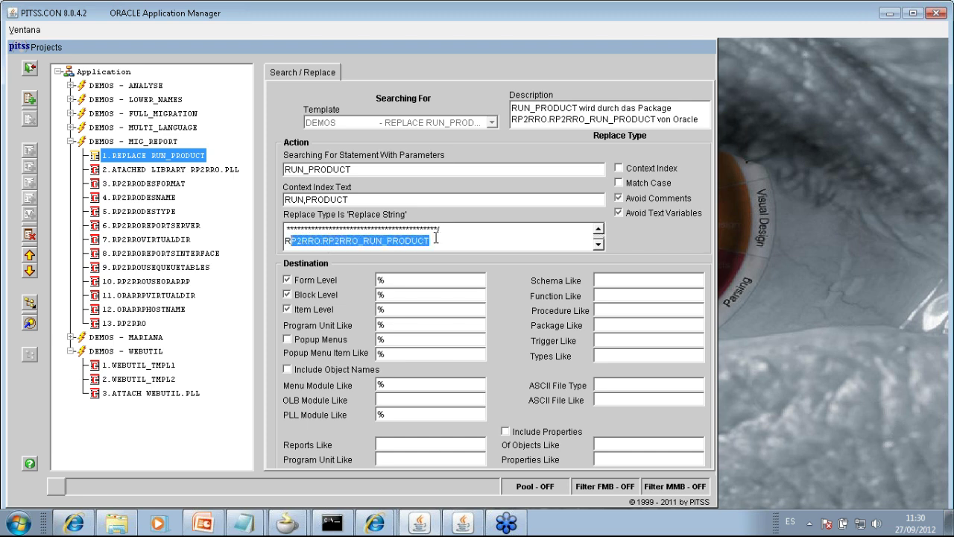
# Step: Review the MIG_REPORT templates that attach the rp2rro library and reference the RP2RRO parameters and report object, and leave Projects
pyautogui.click(140, 170)
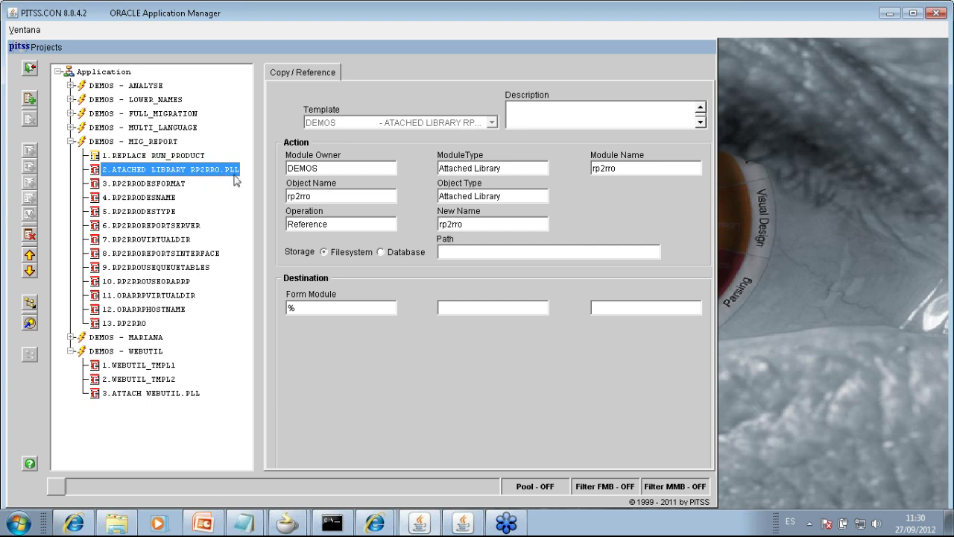
pyautogui.click(146, 184)
pyautogui.click(146, 211)
pyautogui.click(146, 226)
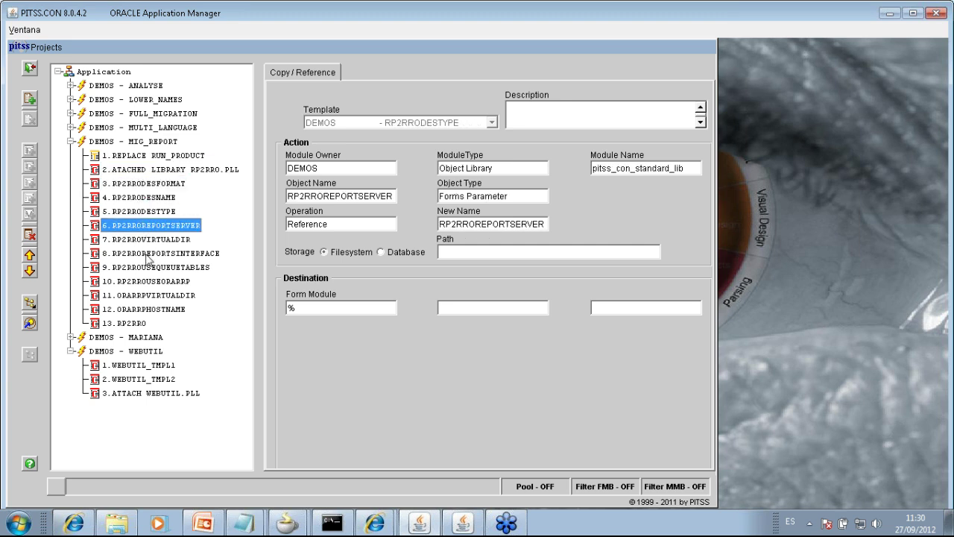
pyautogui.click(146, 253)
pyautogui.click(142, 322)
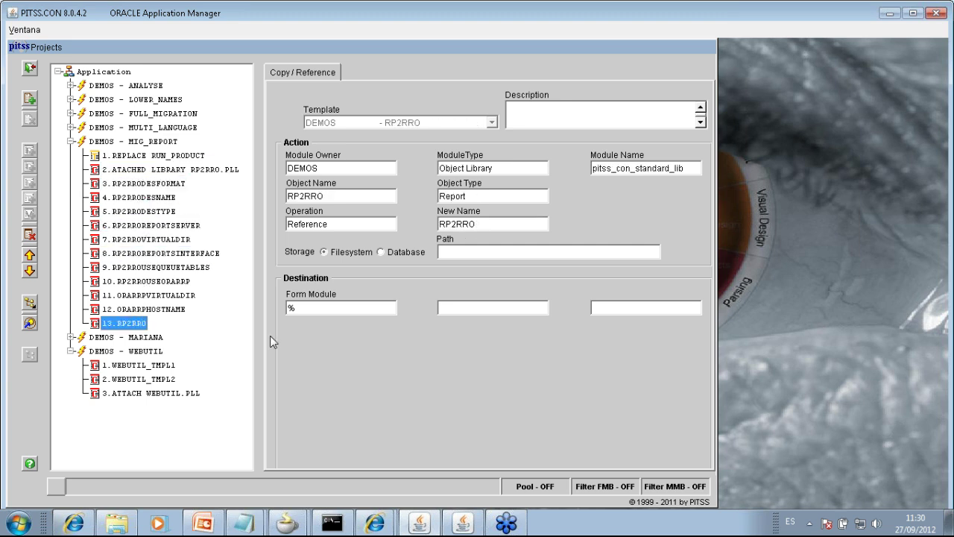
pyautogui.click(30, 68)
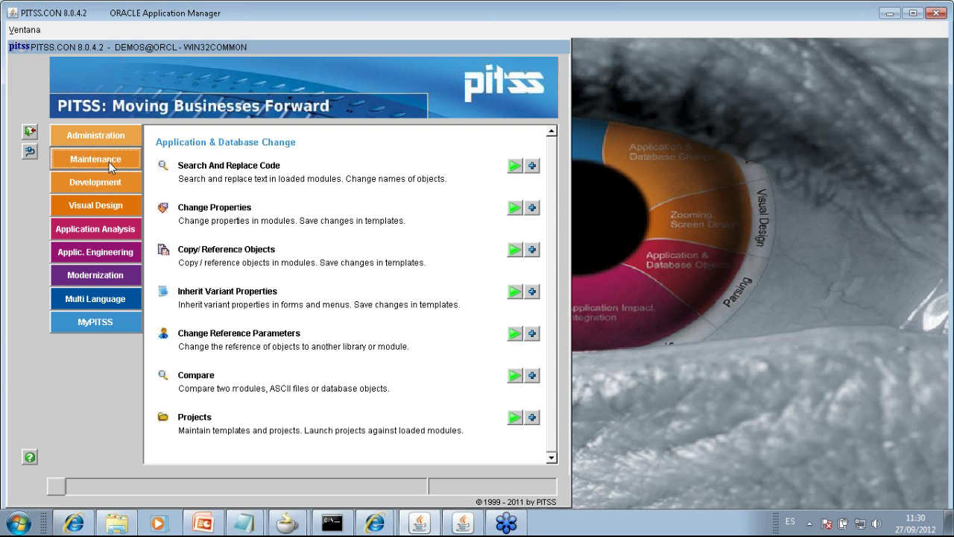
# Step: Use Module Handling to load the PL/SQL library C:\pitsscon\DEMOS\olb\rp2rro.pll, and return to the main screen
pyautogui.click(95, 159)
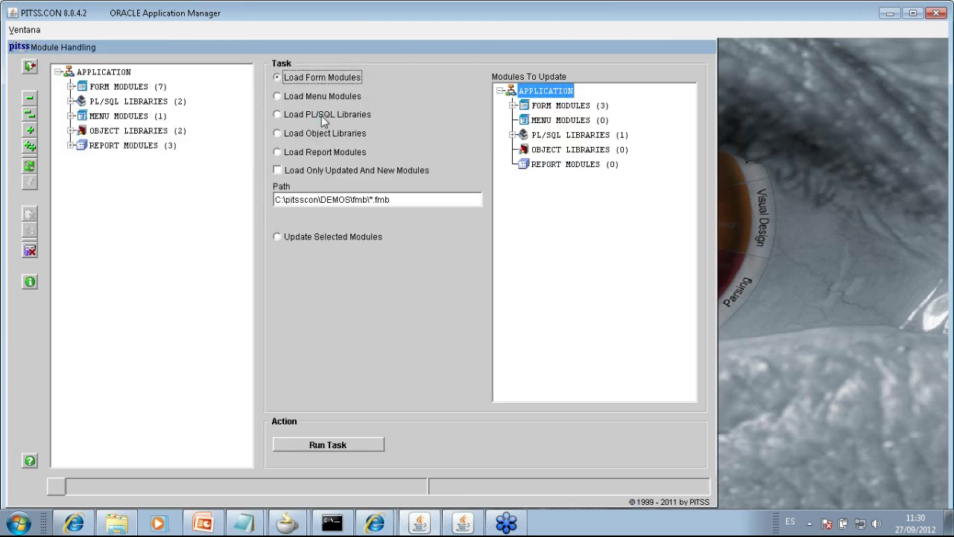
pyautogui.click(322, 115)
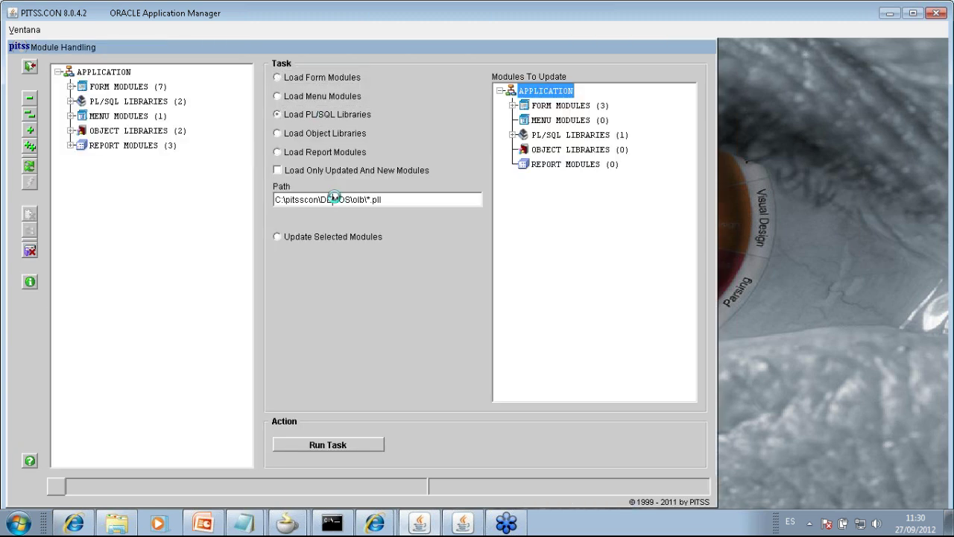
pyautogui.click(333, 200)
pyautogui.click(337, 247)
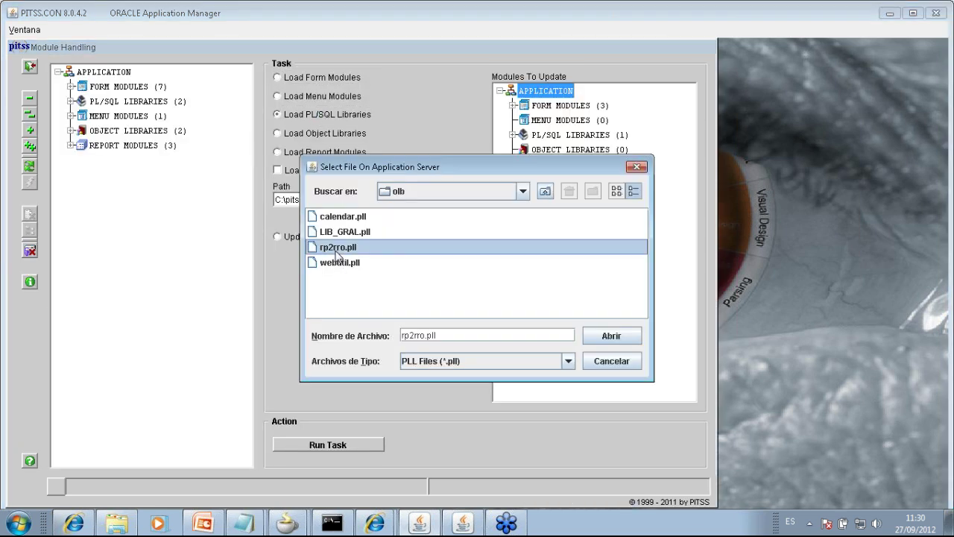
pyautogui.click(608, 337)
pyautogui.click(330, 444)
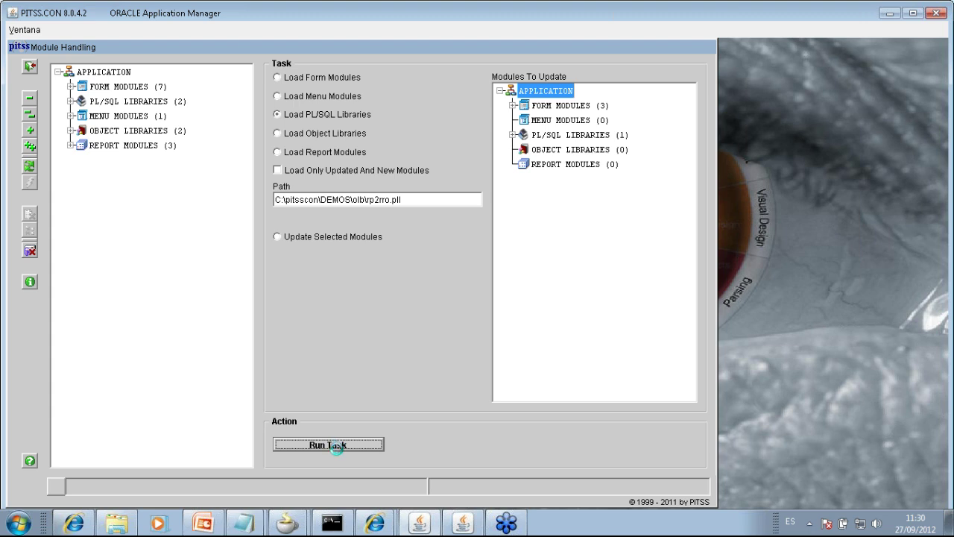
pyautogui.click(29, 68)
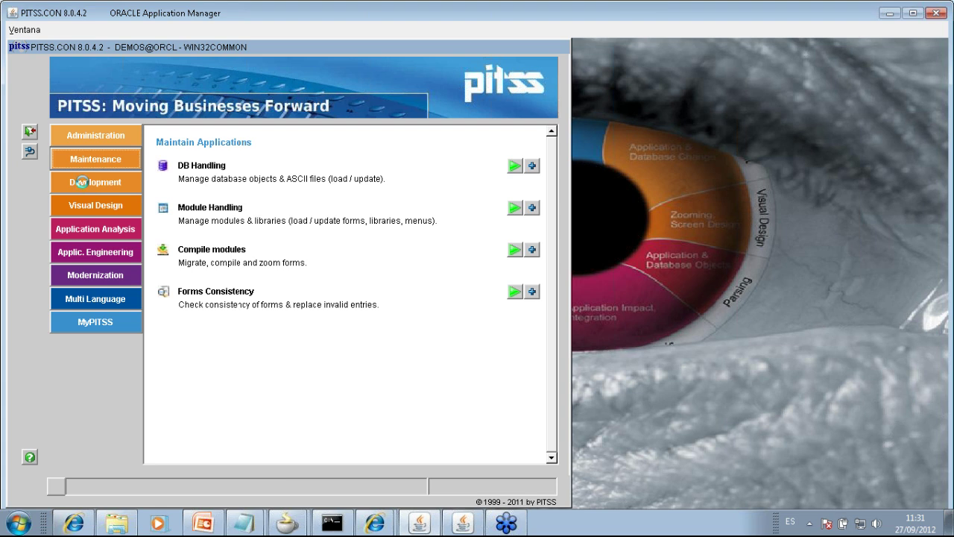
# Step: Reopen Projects and restrict it to the modules in pool REPORTS2
pyautogui.click(84, 182)
pyautogui.click(514, 417)
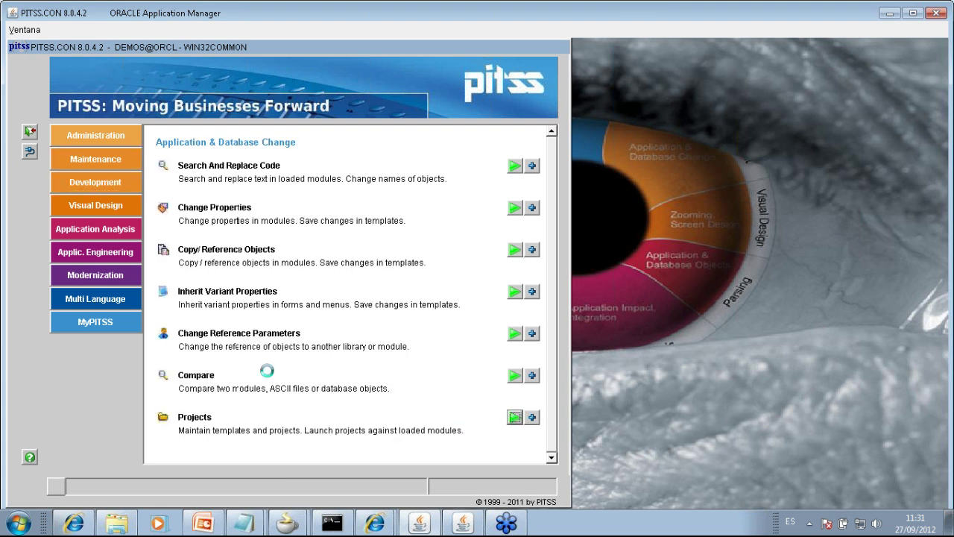
pyautogui.click(30, 302)
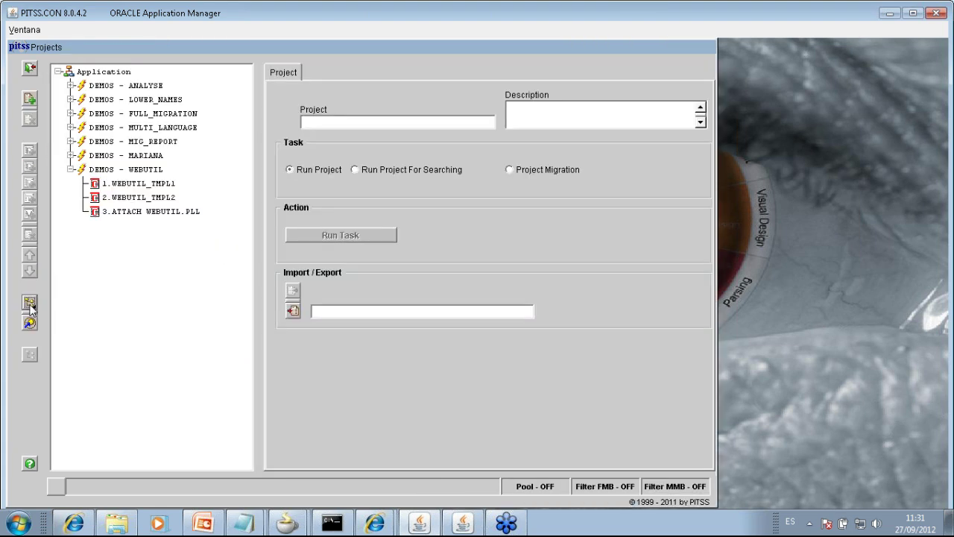
pyautogui.click(97, 302)
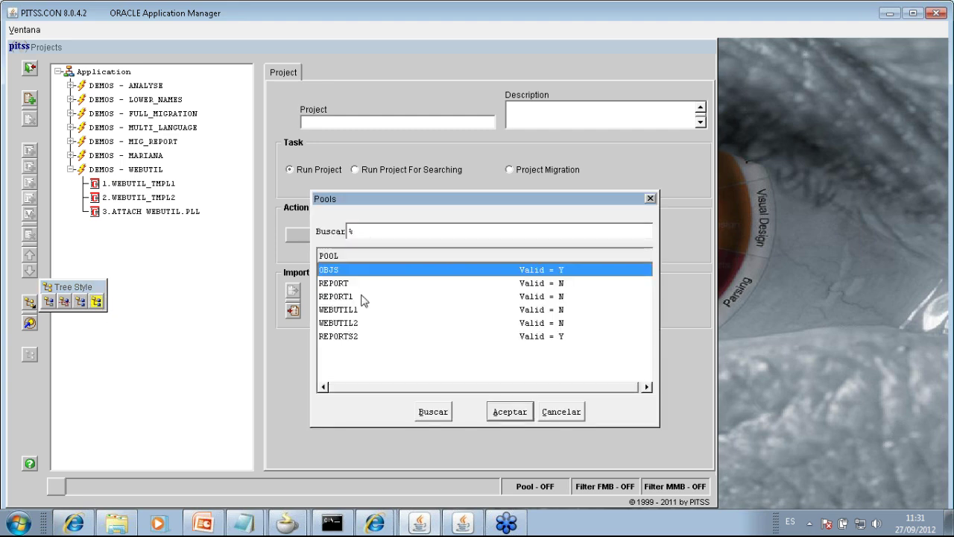
pyautogui.doubleClick(354, 336)
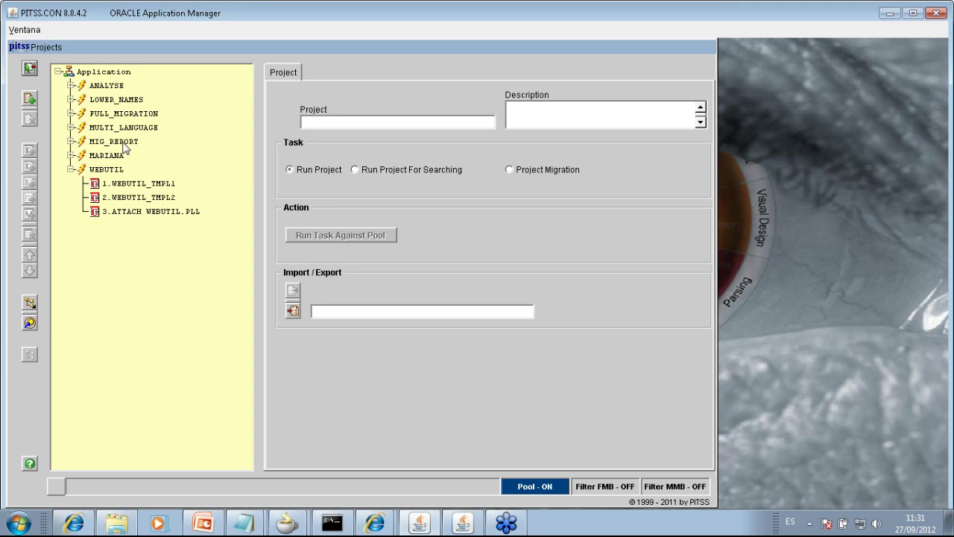
# Step: Run the MIG_REPORT project against the pool, check the copied-object and replacement counts, and close the project result
pyautogui.click(116, 142)
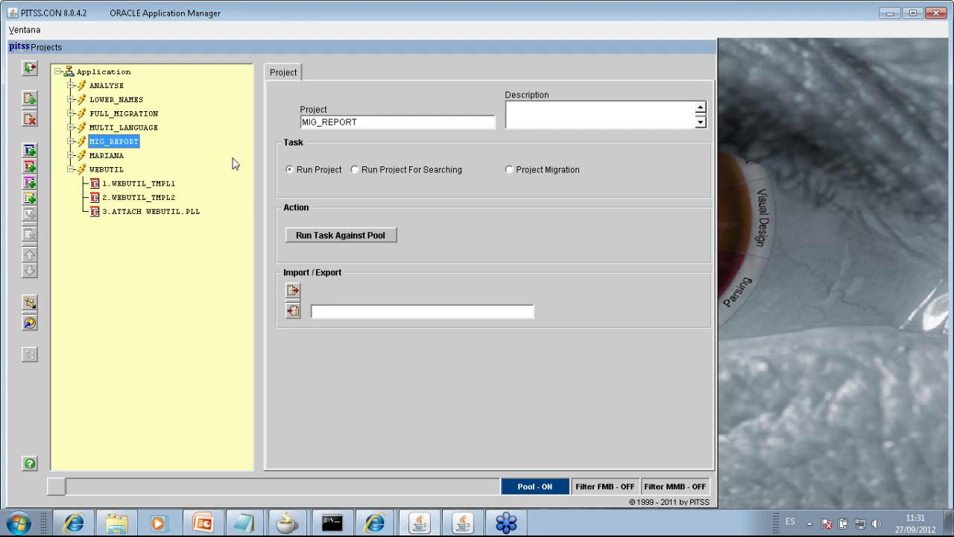
pyautogui.click(324, 236)
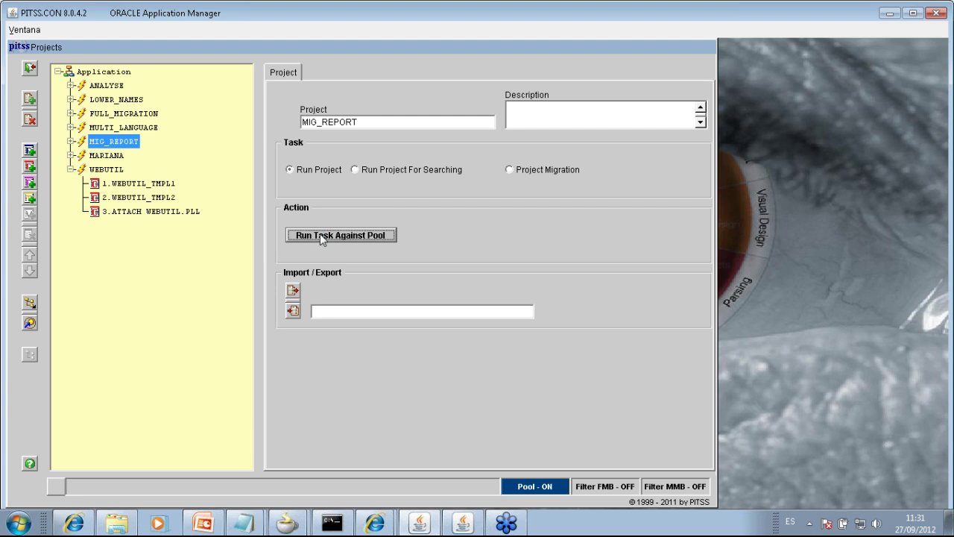
pyautogui.moveTo(533, 458); pyautogui.dragTo(502, 455)
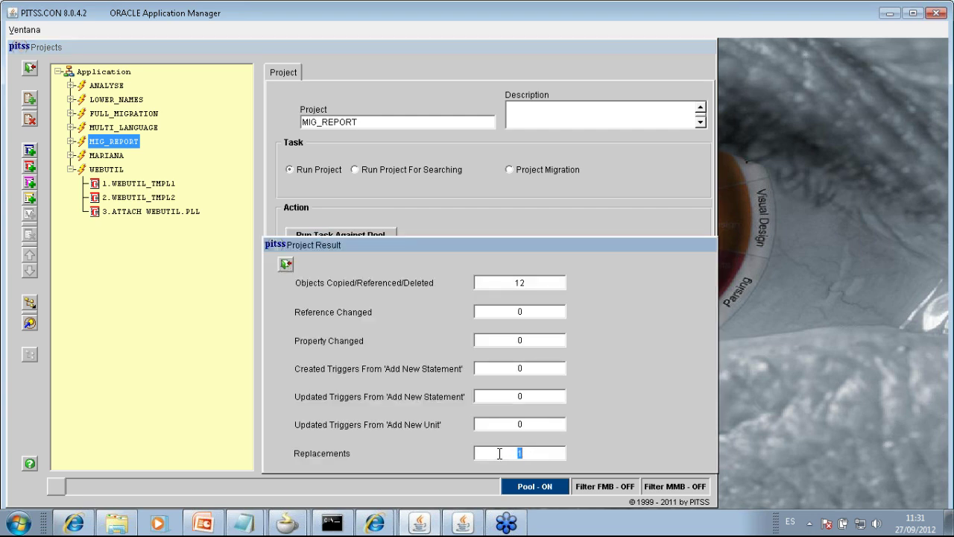
pyautogui.moveTo(531, 283); pyautogui.dragTo(508, 282)
pyautogui.click(287, 264)
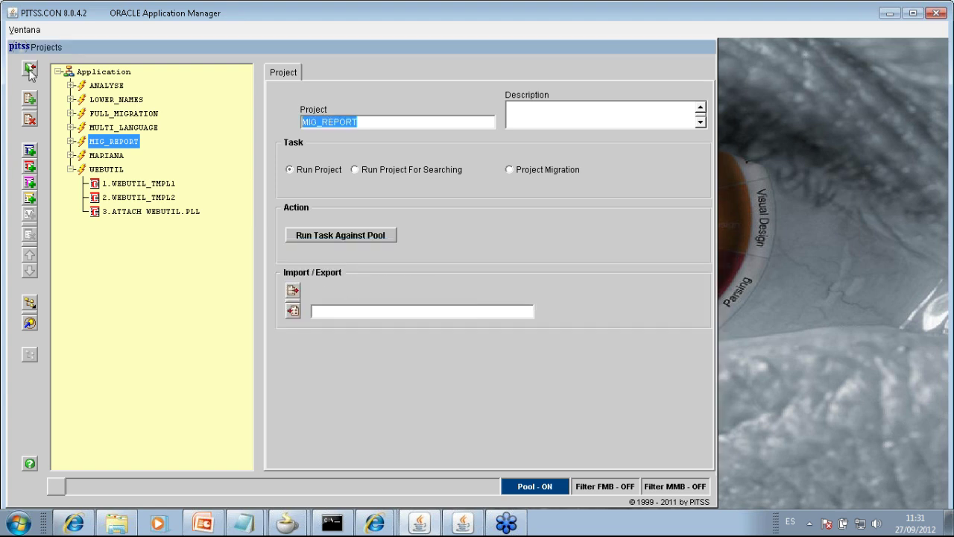
# Step: Leave Projects and open Module Handling from the maintenance functions
pyautogui.click(30, 69)
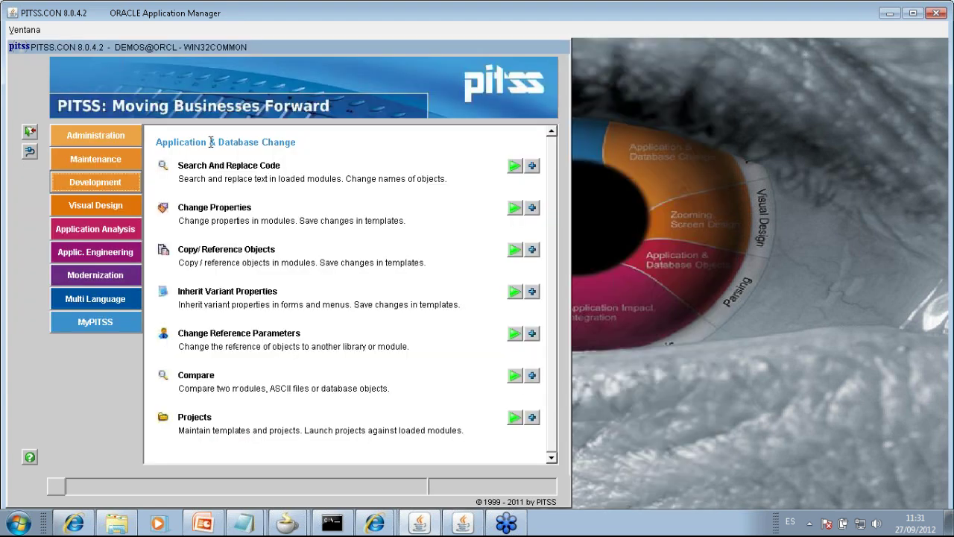
pyautogui.click(96, 159)
pyautogui.click(514, 208)
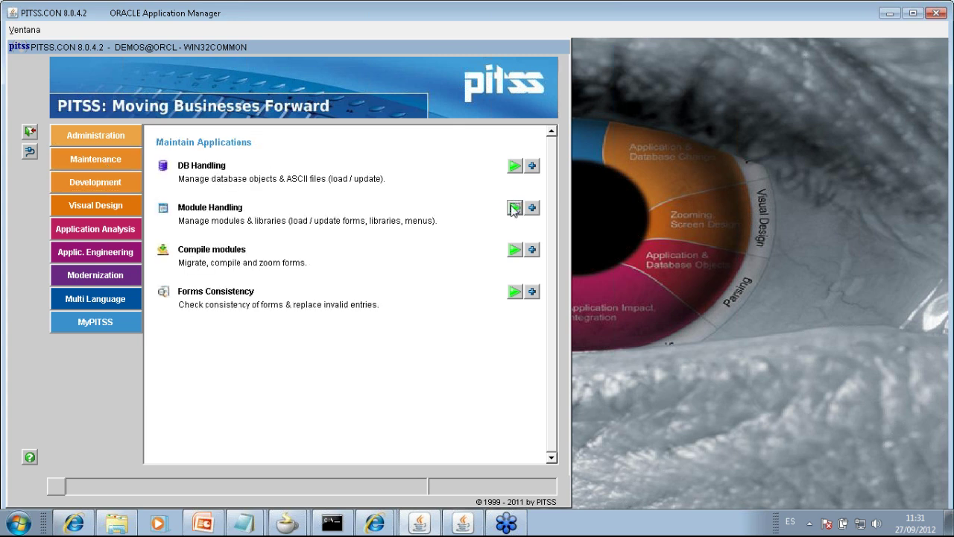
# Step: Examine the pending LIB_GRAL and RP2RRO attached-library changes of the Empleados form among the modules to update
pyautogui.doubleClick(548, 108)
pyautogui.doubleClick(552, 135)
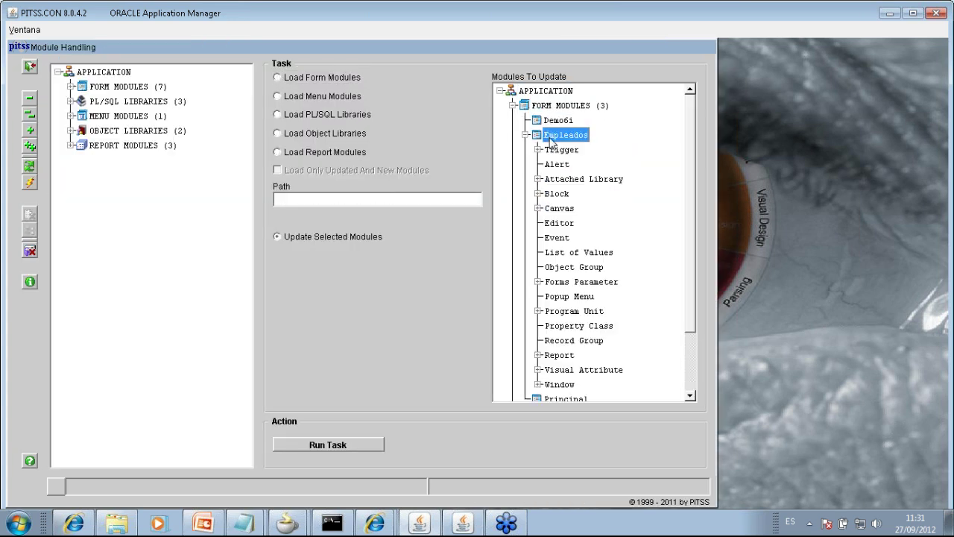
pyautogui.click(539, 181)
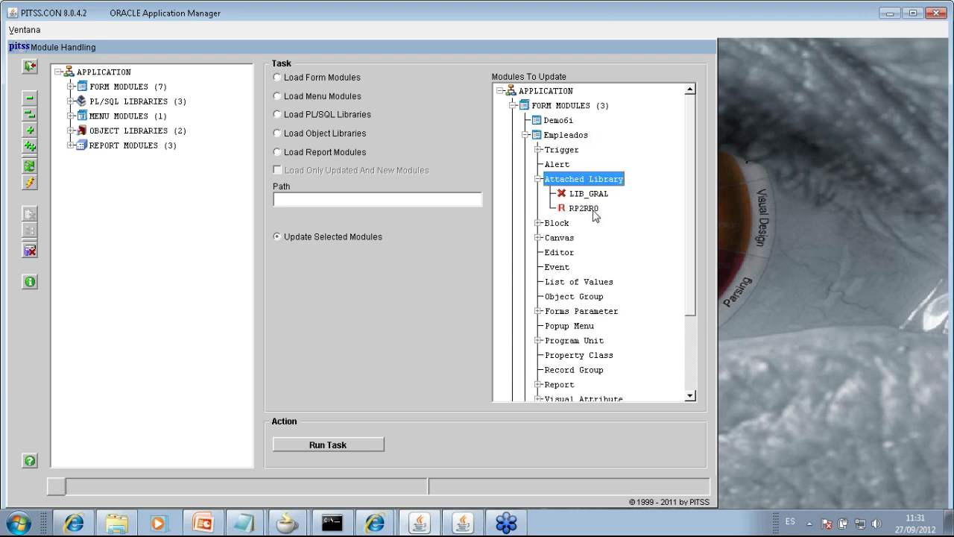
pyautogui.click(589, 209)
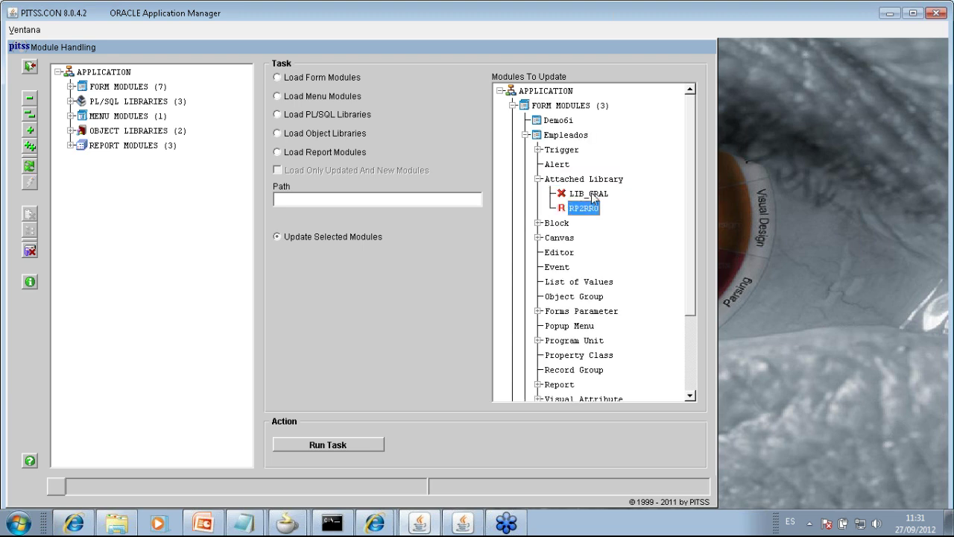
pyautogui.click(594, 195)
# Step: Review the pending changes to Empleados' forms parameters, report object and LANZAR_INFORME program unit
pyautogui.moveTo(692, 192); pyautogui.dragTo(692, 232)
pyautogui.click(539, 238)
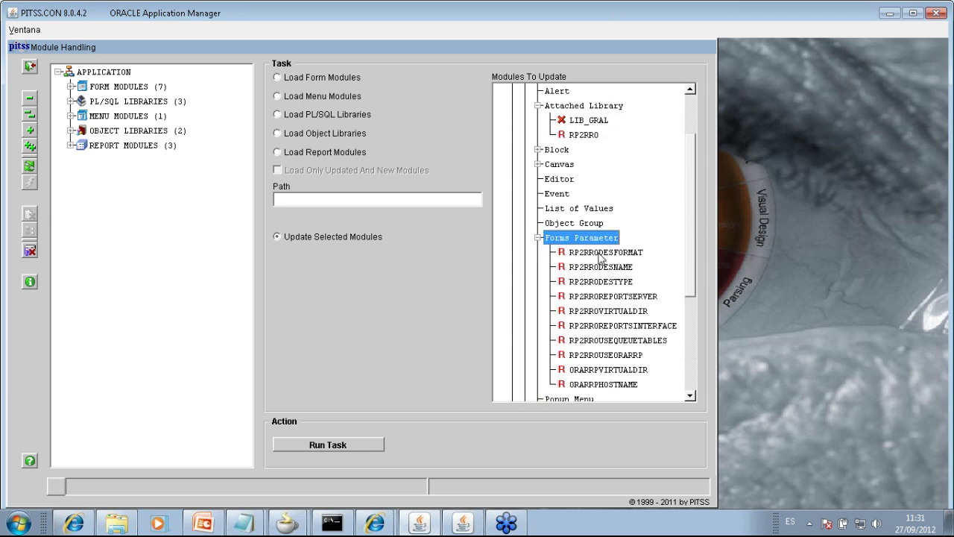
pyautogui.scroll(-1, 692, 242)
pyautogui.moveTo(691, 242); pyautogui.dragTo(695, 328)
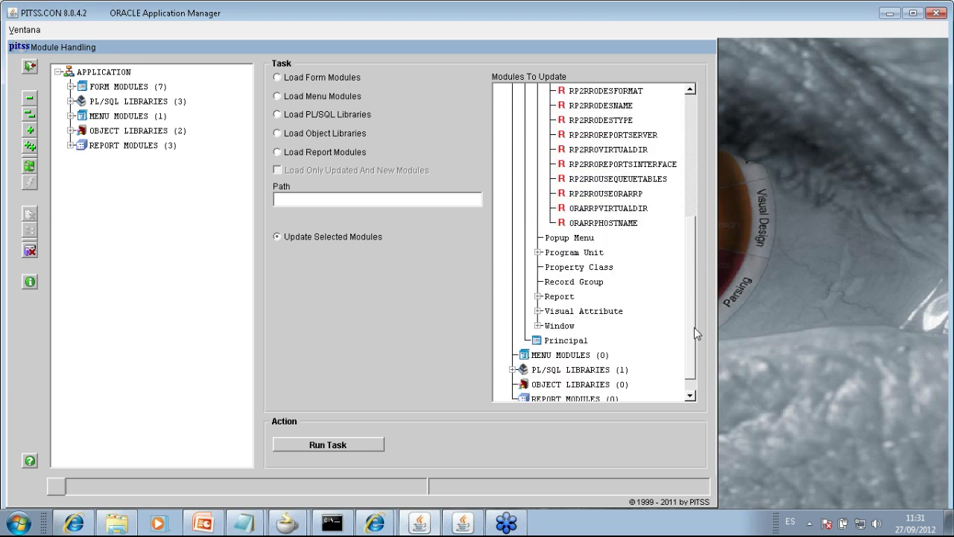
pyautogui.click(538, 292)
pyautogui.click(581, 307)
pyautogui.click(538, 247)
pyautogui.click(580, 263)
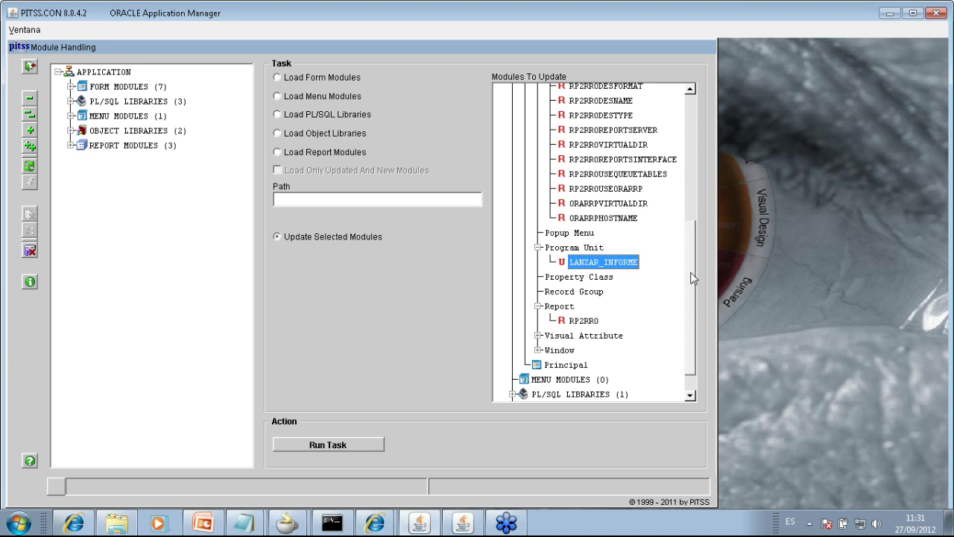
pyautogui.moveTo(692, 277); pyautogui.dragTo(624, 144)
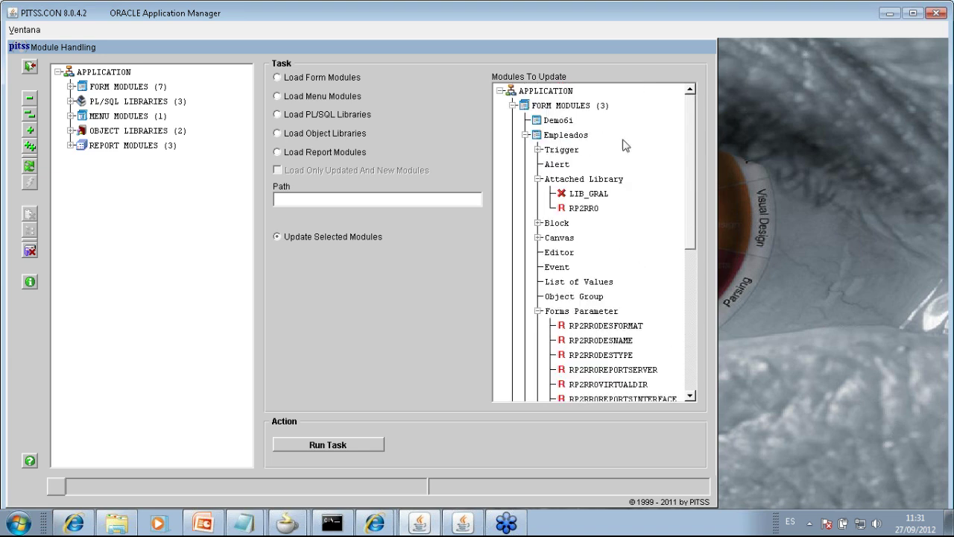
# Step: View the updated properties of the WHEN-NEW-BLOCK-INSTANCE trigger on Principal's BLOCK5, and close the information window
pyautogui.click(525, 135)
pyautogui.doubleClick(561, 149)
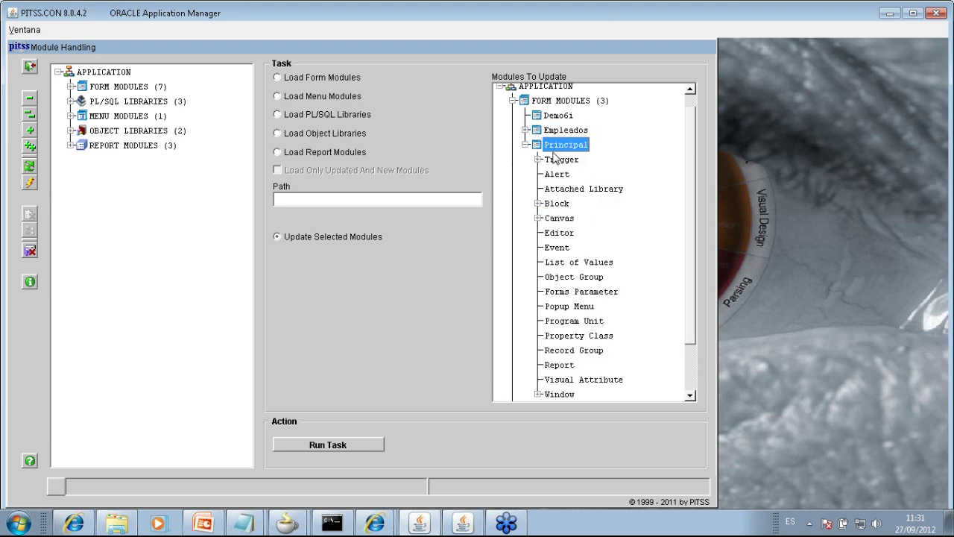
pyautogui.doubleClick(548, 206)
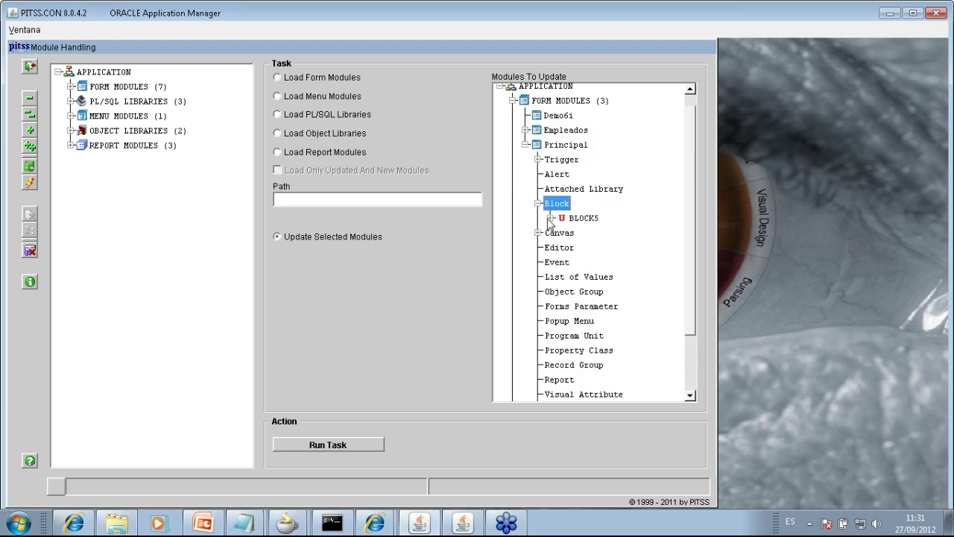
pyautogui.doubleClick(567, 217)
pyautogui.doubleClick(576, 233)
pyautogui.click(597, 249)
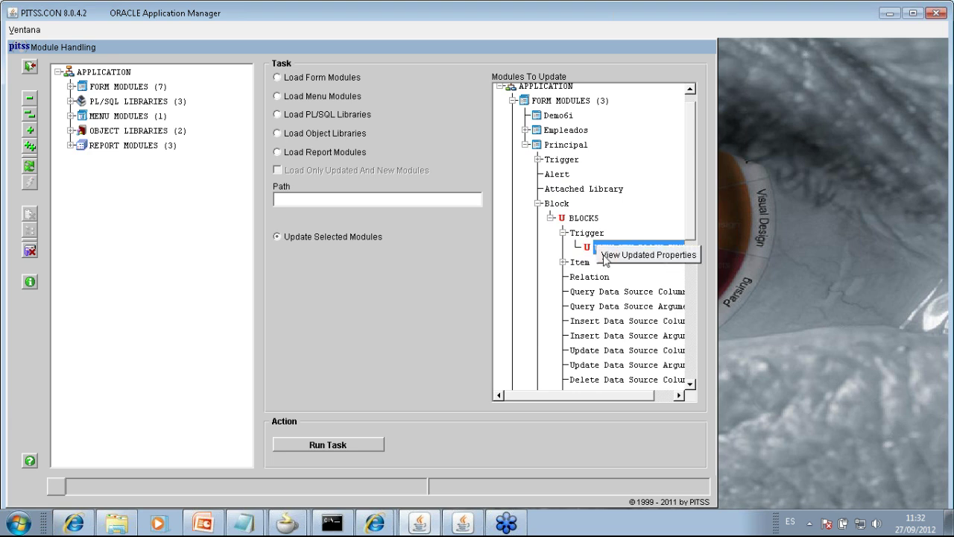
pyautogui.doubleClick(605, 254)
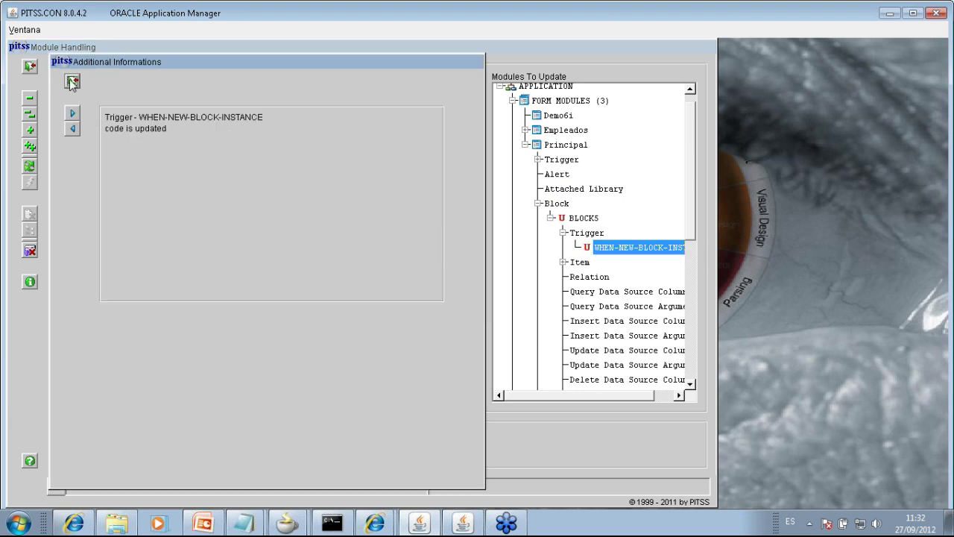
pyautogui.click(73, 81)
# Step: Run the update task for all the pending form modules
pyautogui.rightClick(559, 105)
pyautogui.click(544, 110)
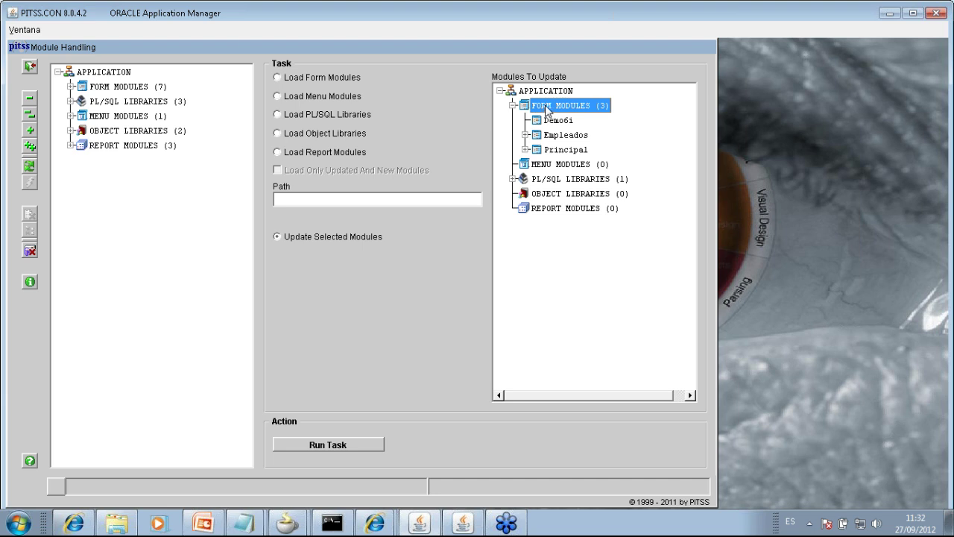
pyautogui.click(329, 443)
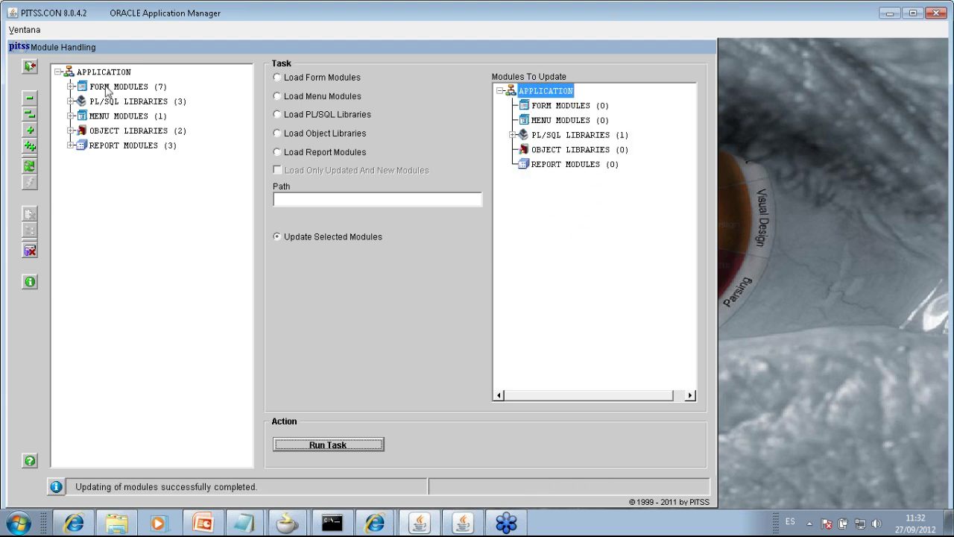
# Step: View the code of the WHEN-NEW-BLOCK-INSTANCE trigger on BLOCK5 in the loaded Principal form through to the line's end, and close the editor
pyautogui.click(72, 87)
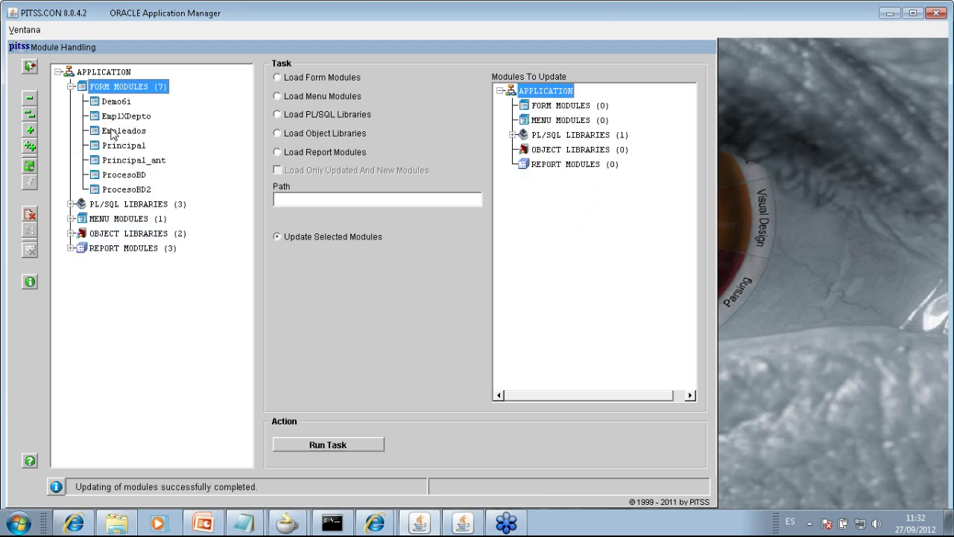
pyautogui.click(112, 145)
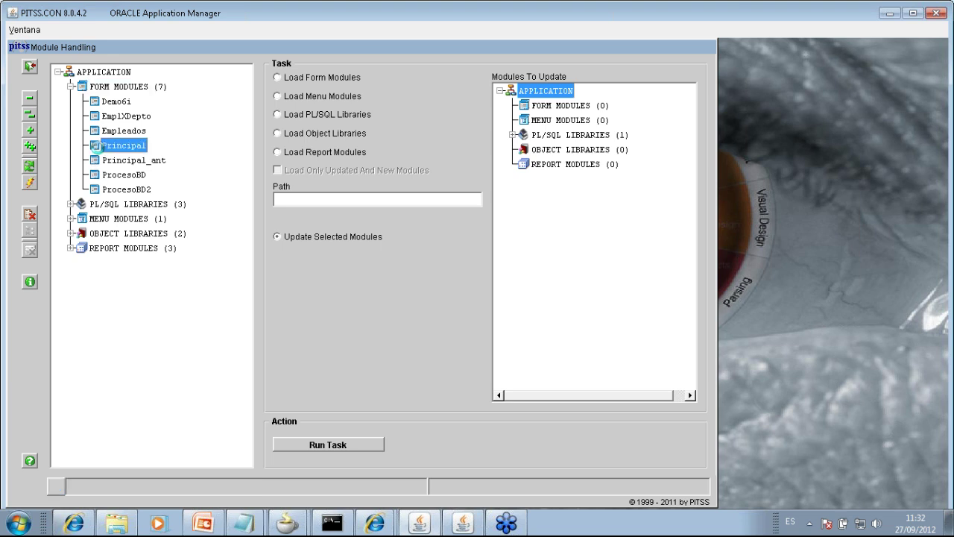
pyautogui.doubleClick(101, 147)
pyautogui.doubleClick(108, 205)
pyautogui.click(109, 218)
pyautogui.doubleClick(127, 237)
pyautogui.click(146, 248)
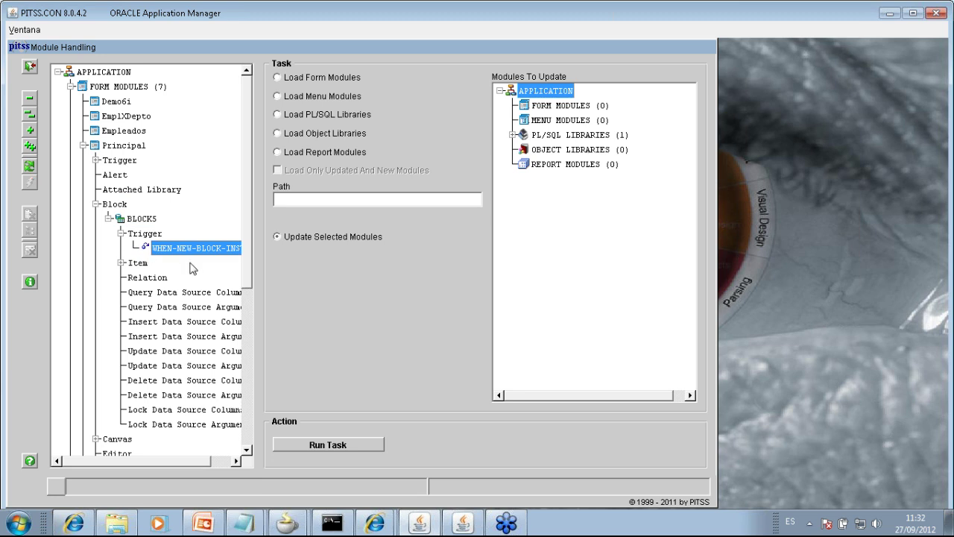
pyautogui.rightClick(186, 255)
pyautogui.click(204, 287)
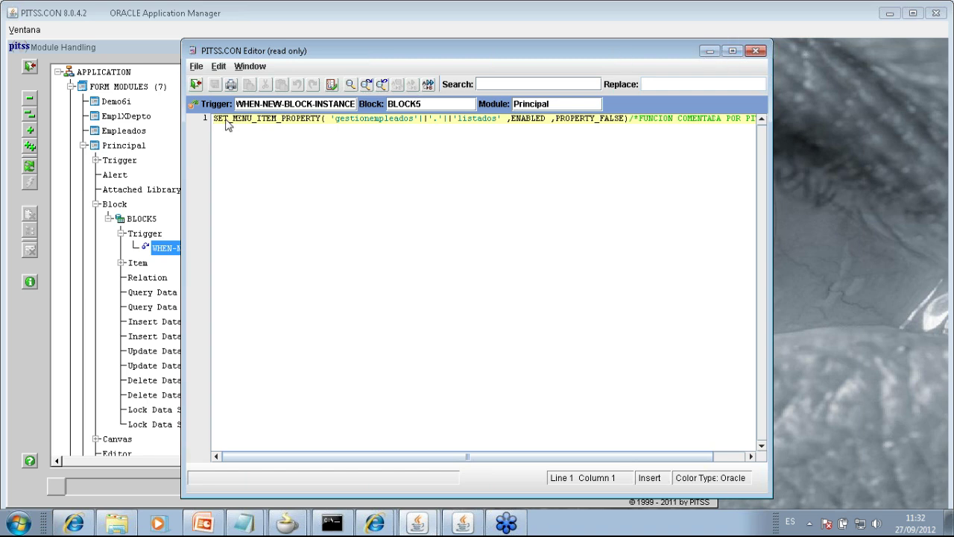
pyautogui.moveTo(396, 50); pyautogui.dragTo(303, 54)
pyautogui.moveTo(540, 123); pyautogui.dragTo(668, 133)
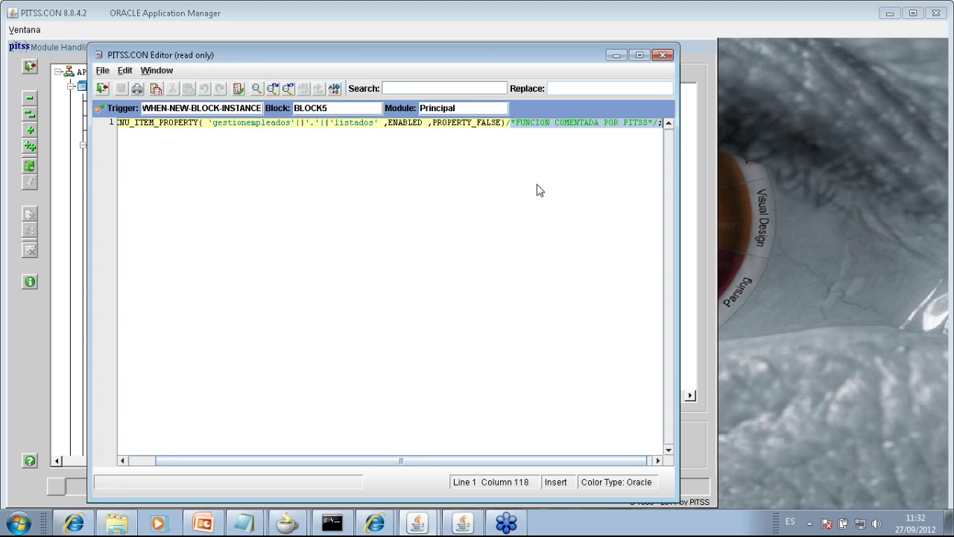
pyautogui.click(663, 56)
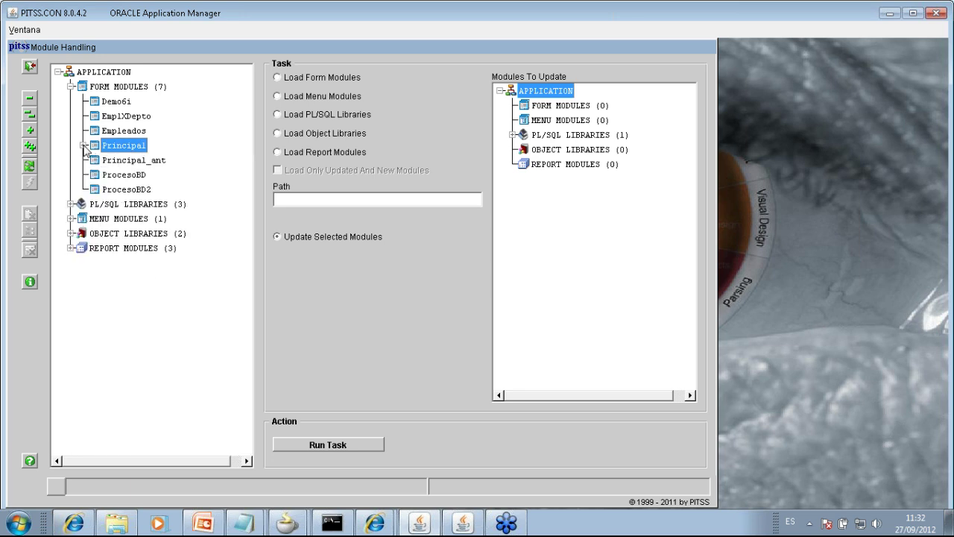
# Step: Examine the attached library, blocks, object group, canvases and alert of the loaded Demo6i form for WEBUTIL objects
pyautogui.press('Right')
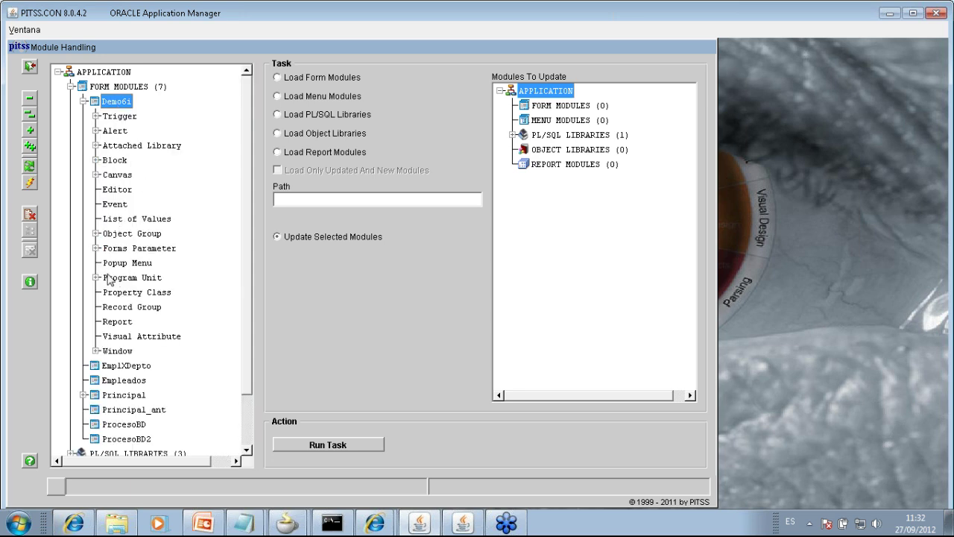
pyautogui.click(97, 146)
pyautogui.press('Down')
pyautogui.click(96, 174)
pyautogui.press('Down')
pyautogui.press('Down')
pyautogui.press('Down')
pyautogui.press('Down')
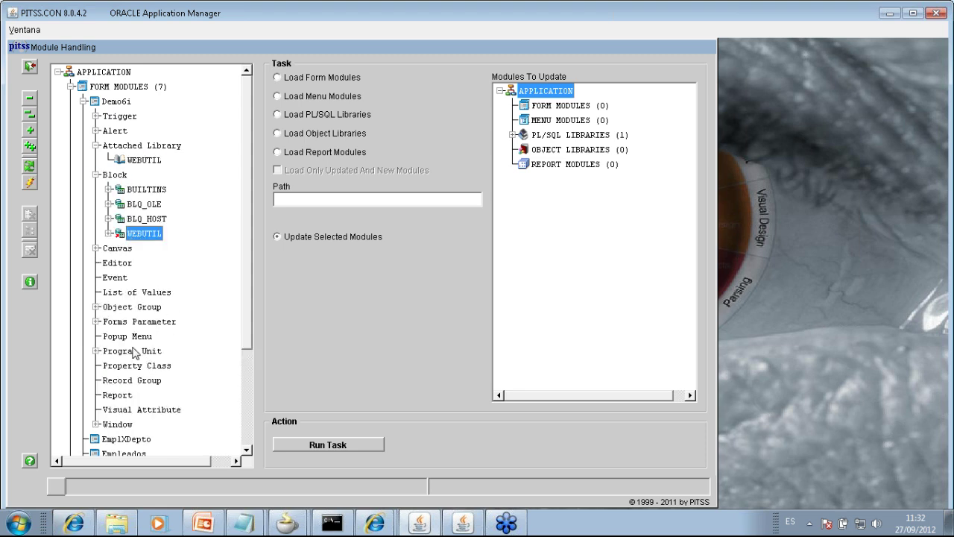
pyautogui.click(96, 307)
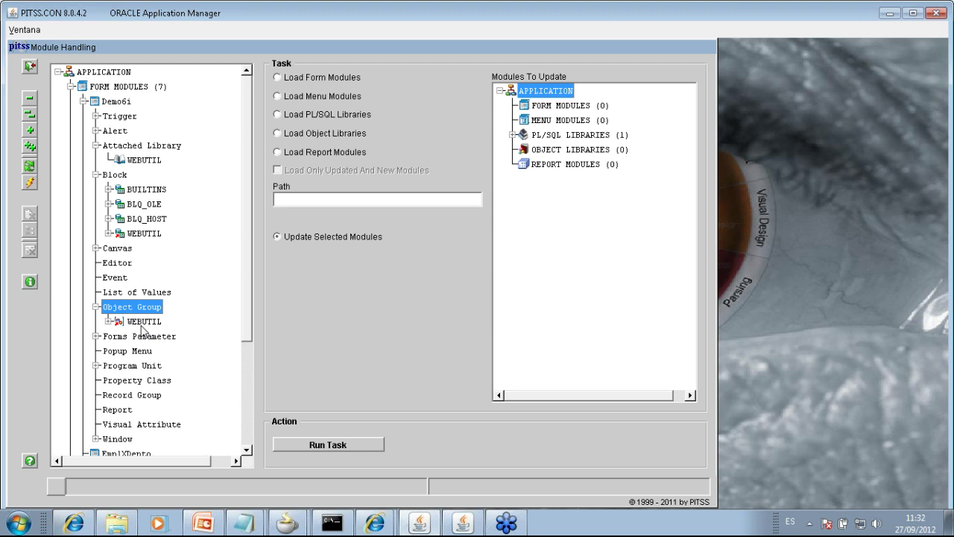
pyautogui.click(148, 236)
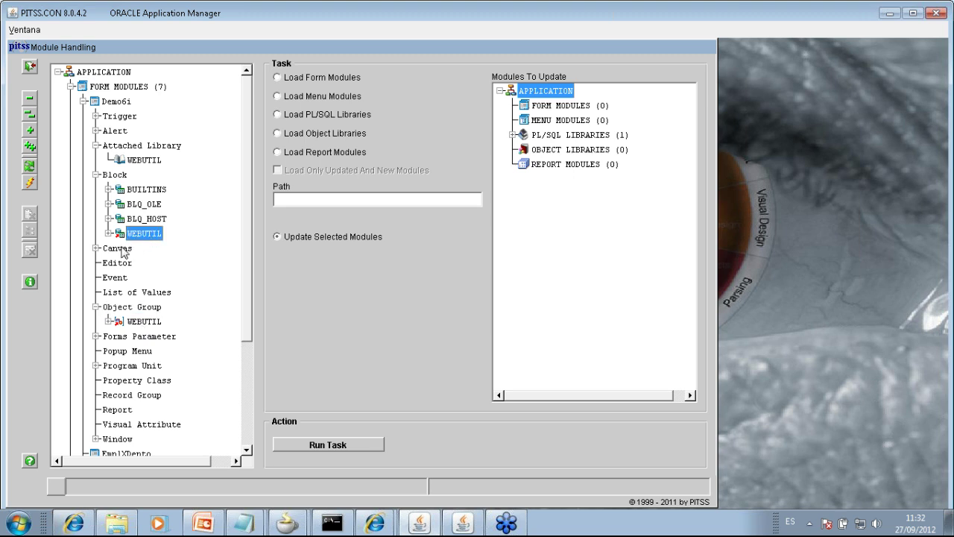
pyautogui.click(96, 248)
pyautogui.click(129, 277)
pyautogui.click(96, 130)
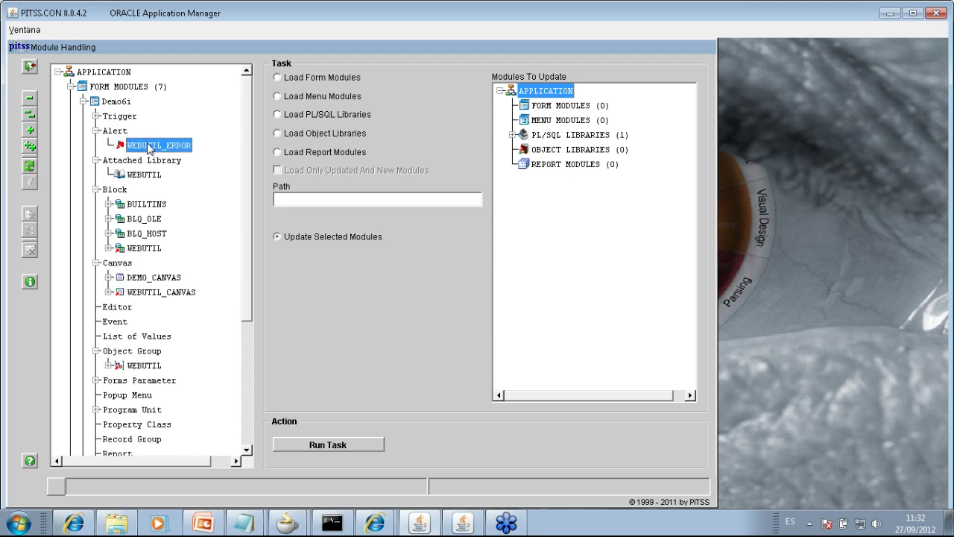
# Step: View the code of Demo6i's OBTENER_FICHERO program unit and inspect its CLIENT_GET_FILE_NAME call
pyautogui.moveTo(248, 181); pyautogui.dragTo(248, 295)
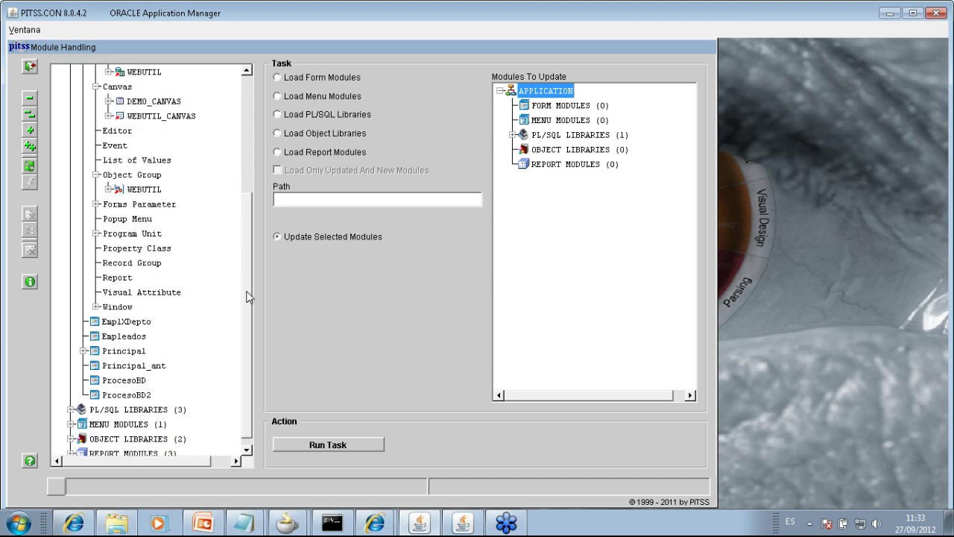
pyautogui.click(96, 228)
pyautogui.click(138, 248)
pyautogui.rightClick(140, 251)
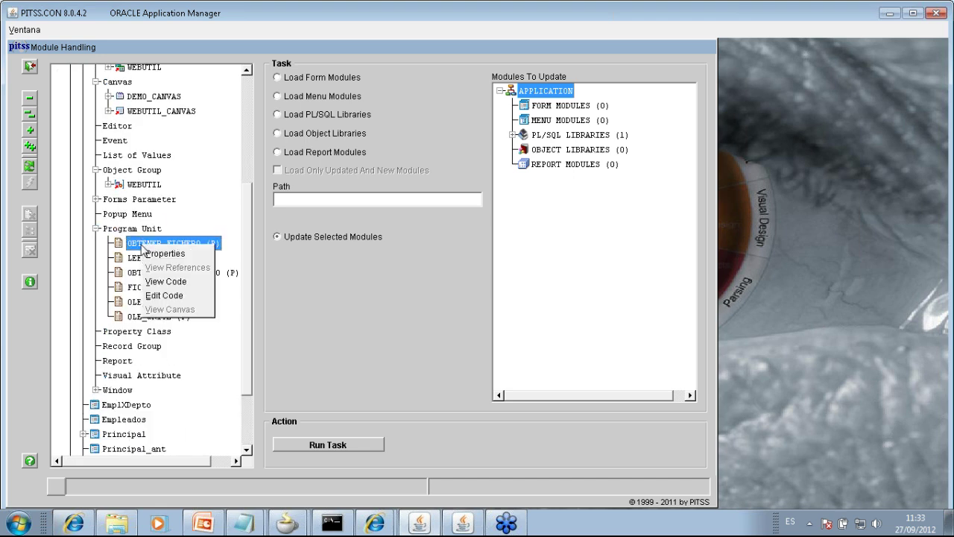
pyautogui.click(165, 281)
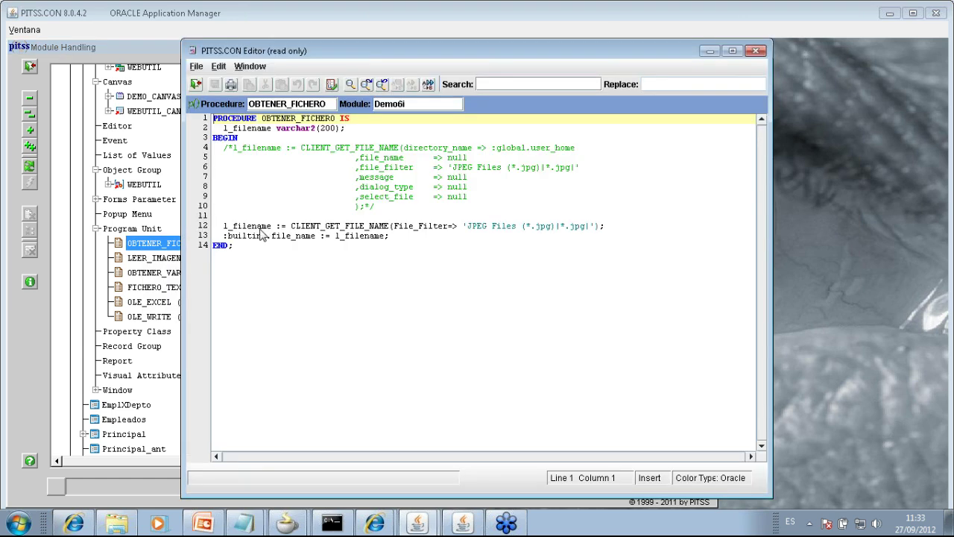
pyautogui.moveTo(291, 228); pyautogui.dragTo(401, 228)
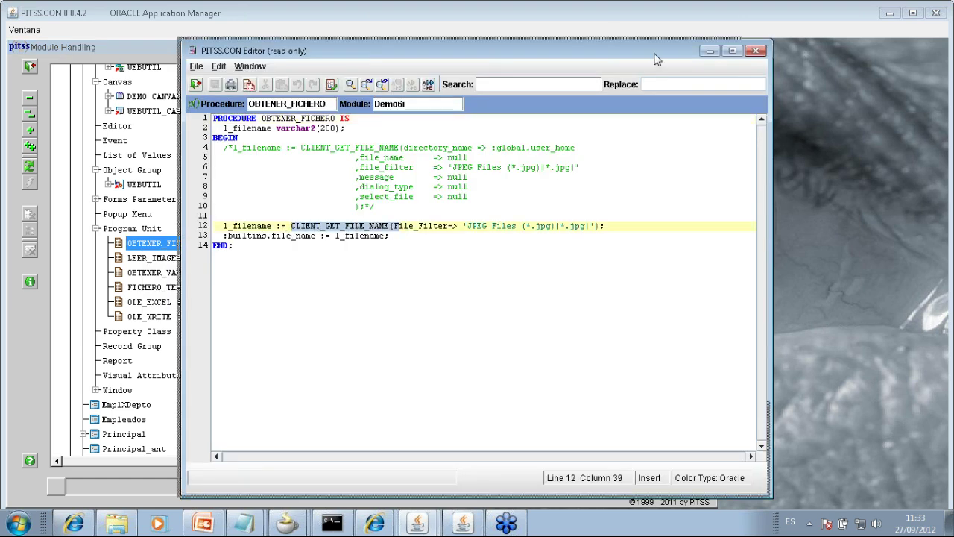
pyautogui.click(668, 57)
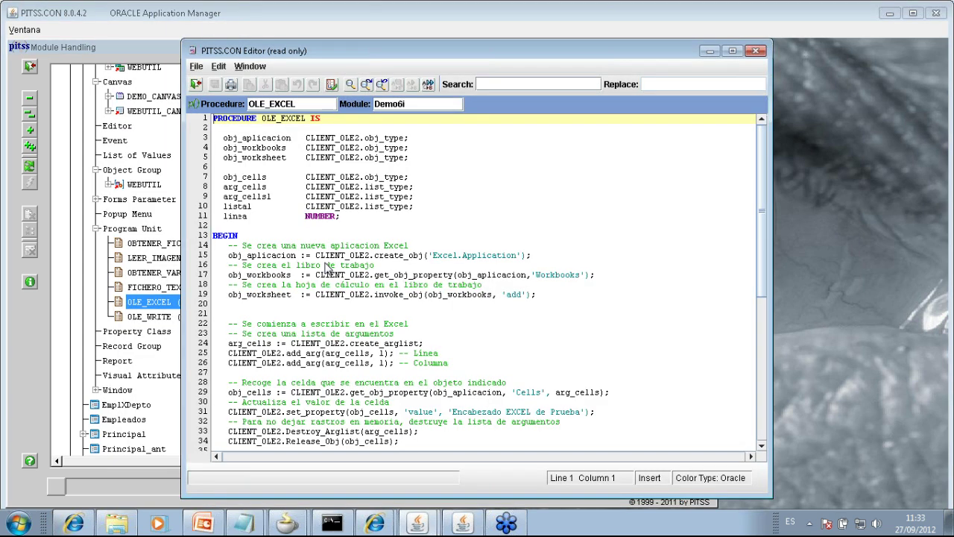
# Step: Inspect the CLIENT_OLE2 calls in Demo6i's OLE_EXCEL procedure, close the code, and leave Module Handling for the main screen
pyautogui.moveTo(317, 274); pyautogui.dragTo(400, 276)
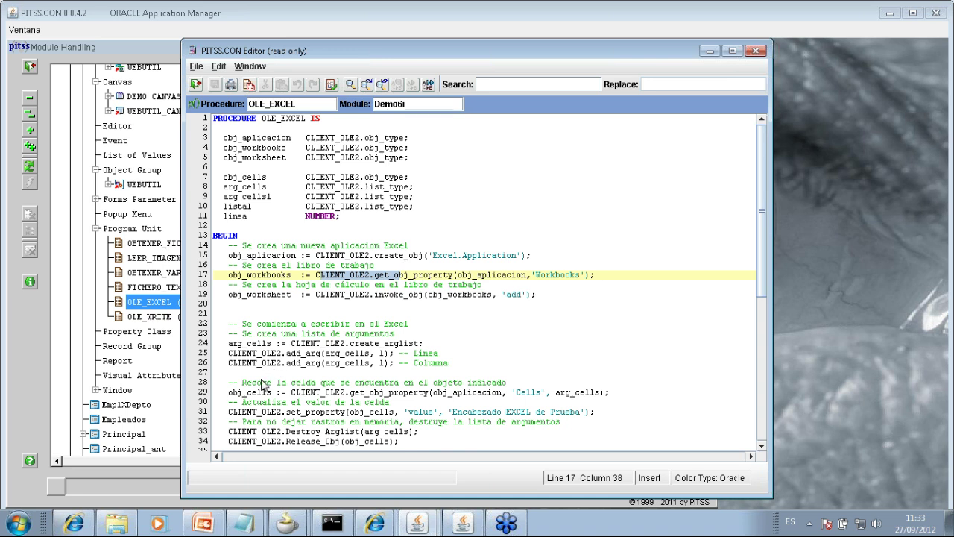
pyautogui.moveTo(450, 57); pyautogui.dragTo(440, 56)
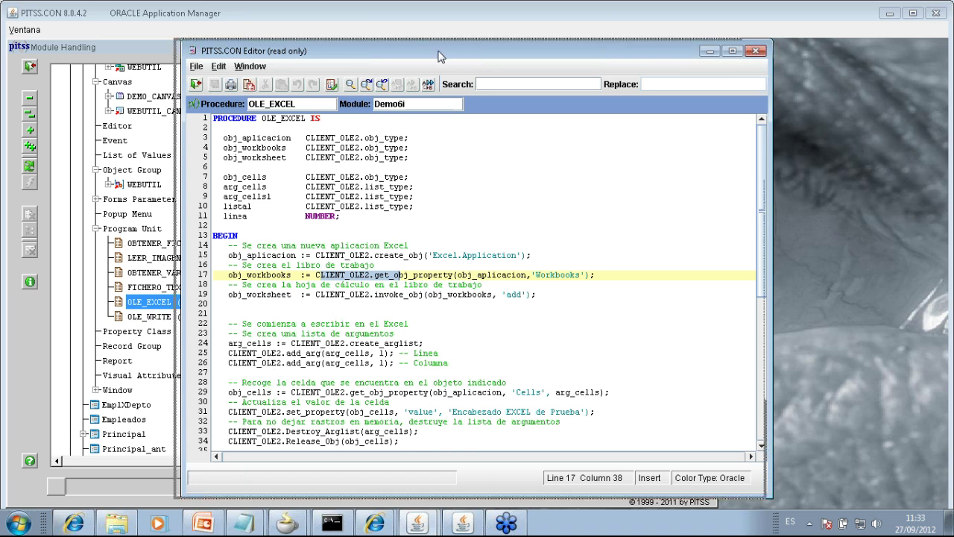
pyautogui.click(756, 51)
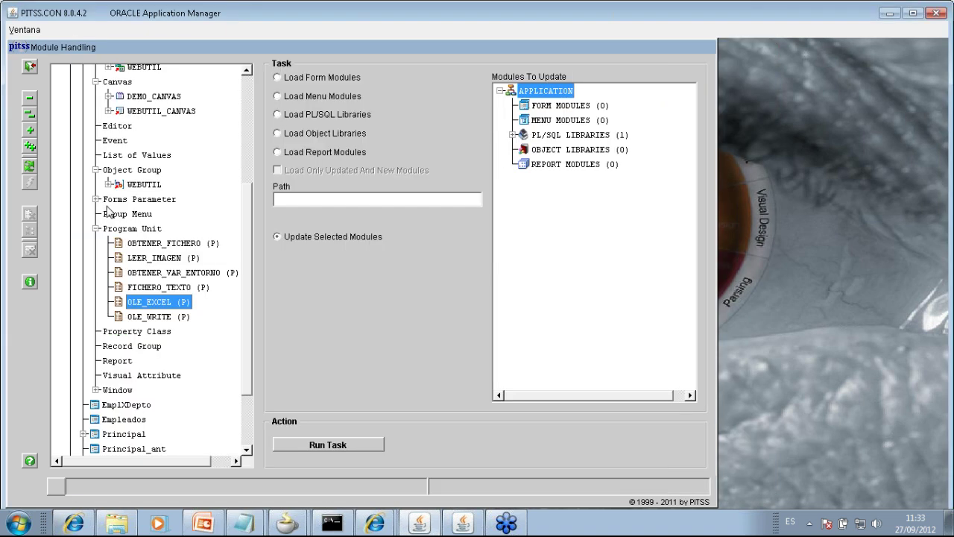
pyautogui.click(28, 67)
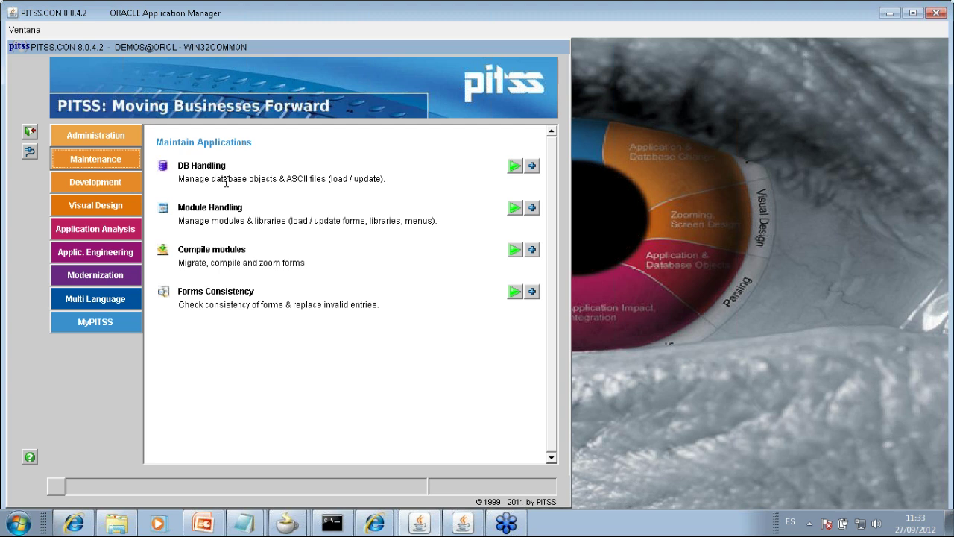
# Step: Open the Migration Assistant among the modernization tools and view the module types available for compiling
pyautogui.click(109, 280)
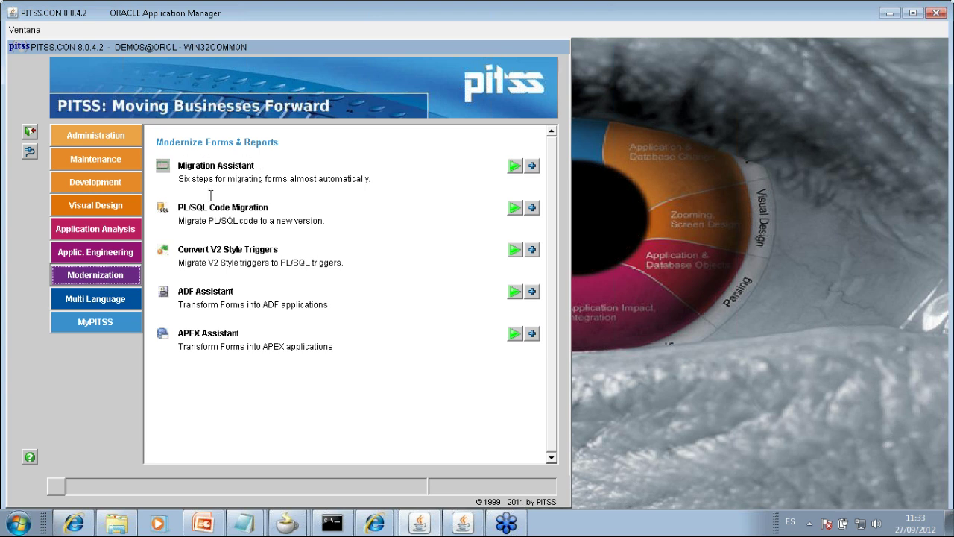
pyautogui.click(514, 166)
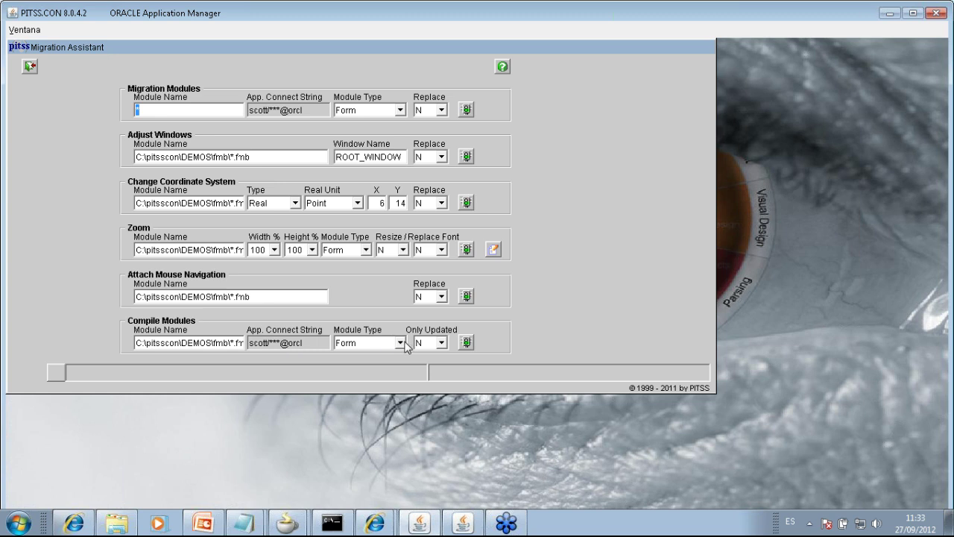
pyautogui.click(401, 344)
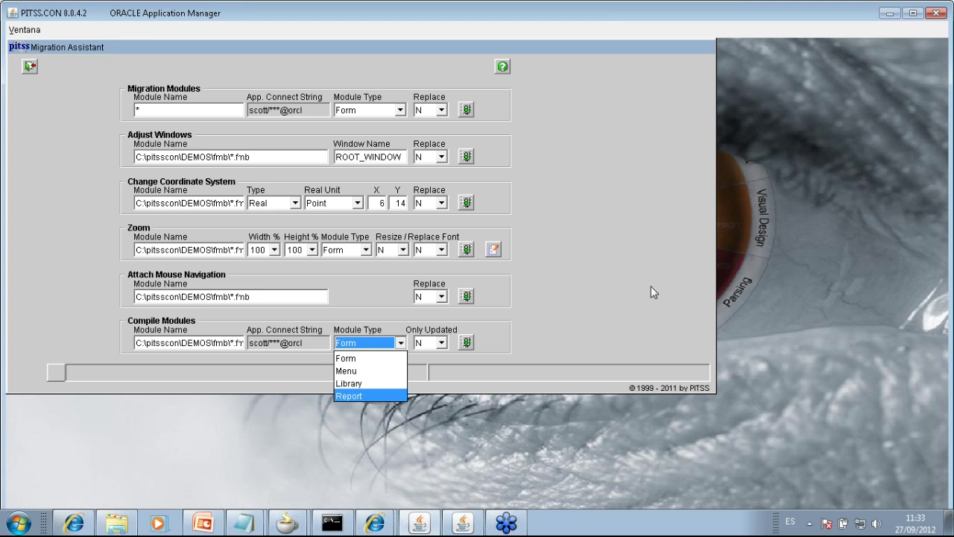
# Step: Switch to the running Oracle Forms application, view the ABM Empleados por Depto and Consulta de Empleados forms, and minimize its window
pyautogui.click(472, 528)
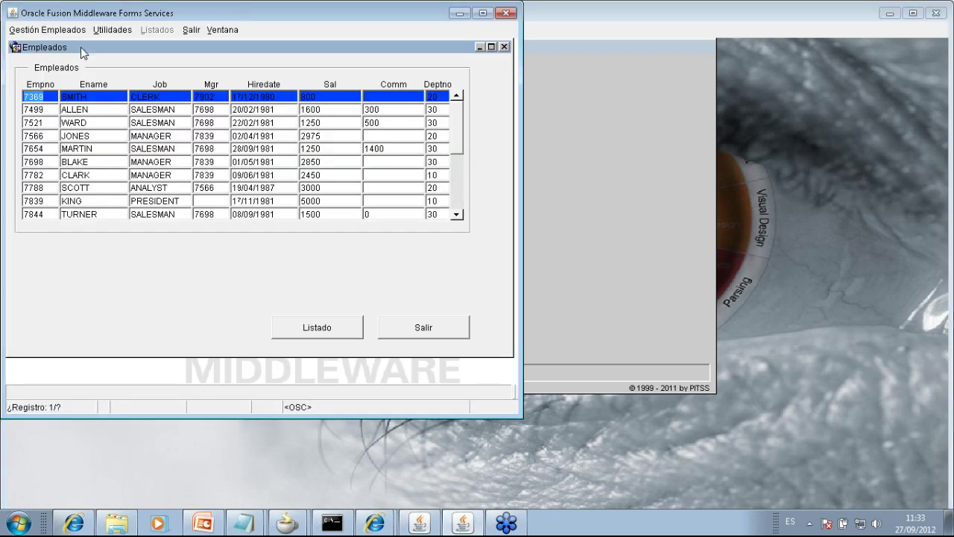
pyautogui.click(425, 331)
pyautogui.click(47, 29)
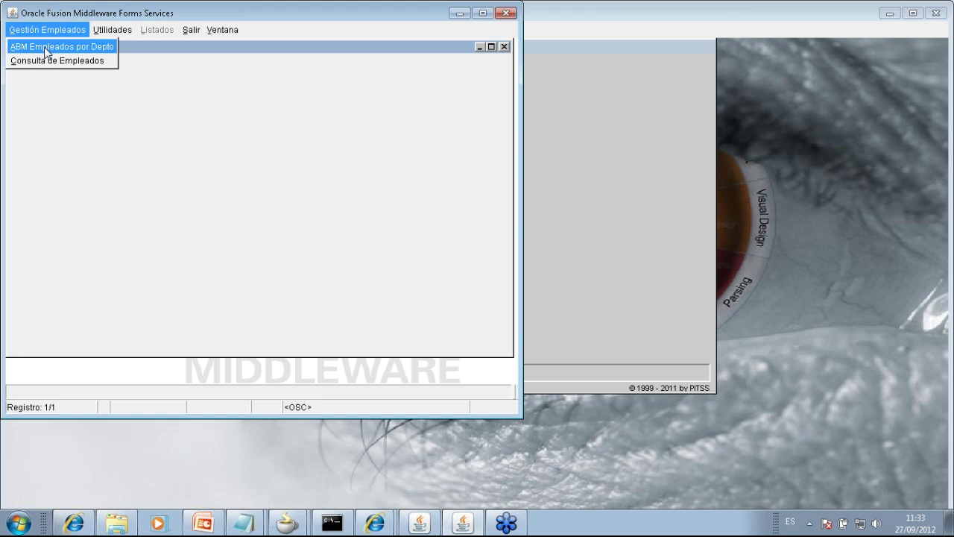
pyautogui.click(49, 48)
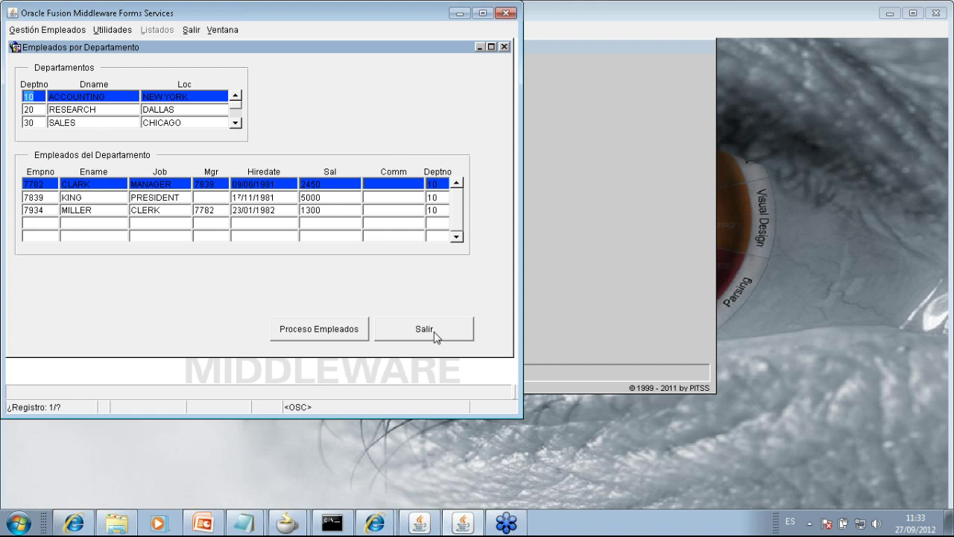
pyautogui.click(435, 329)
pyautogui.click(54, 32)
pyautogui.click(52, 61)
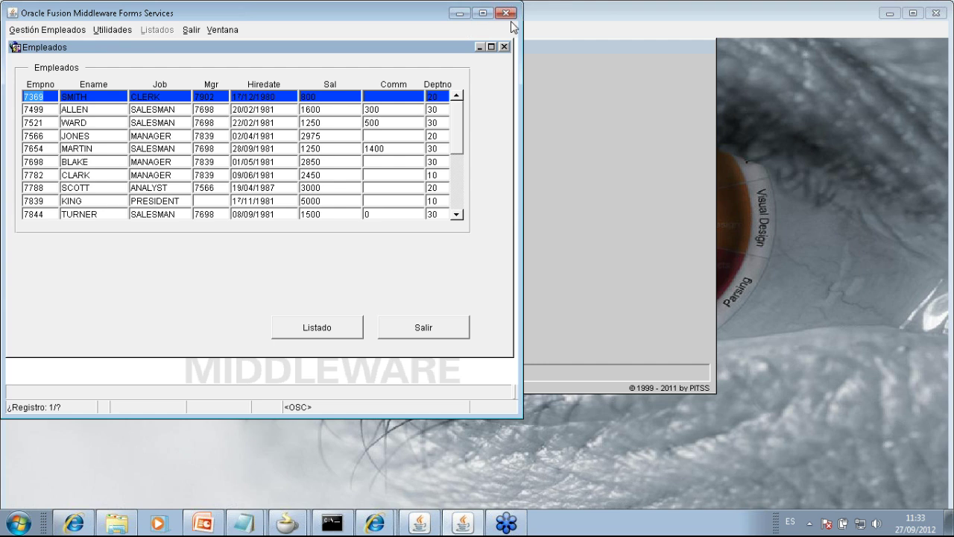
pyautogui.click(459, 15)
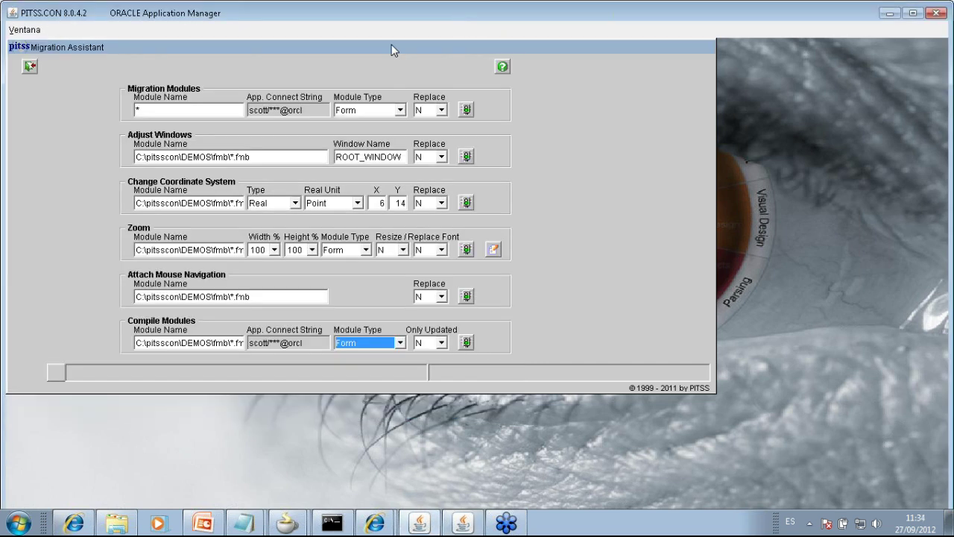
# Step: Leave the Migration Assistant, switch to the PowerPoint presentation on migrating to 11g, and start the slide show from the current slide
pyautogui.click(30, 67)
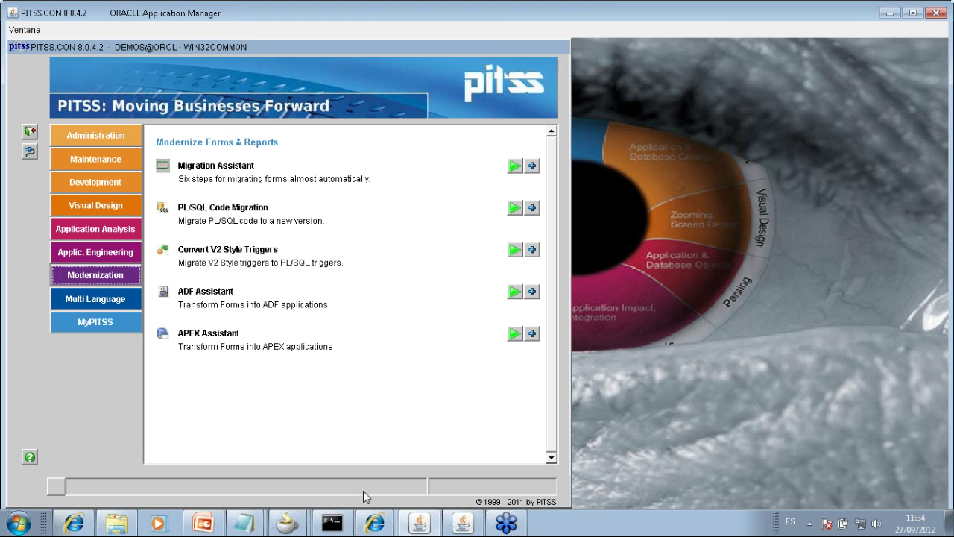
pyautogui.moveTo(212, 529)
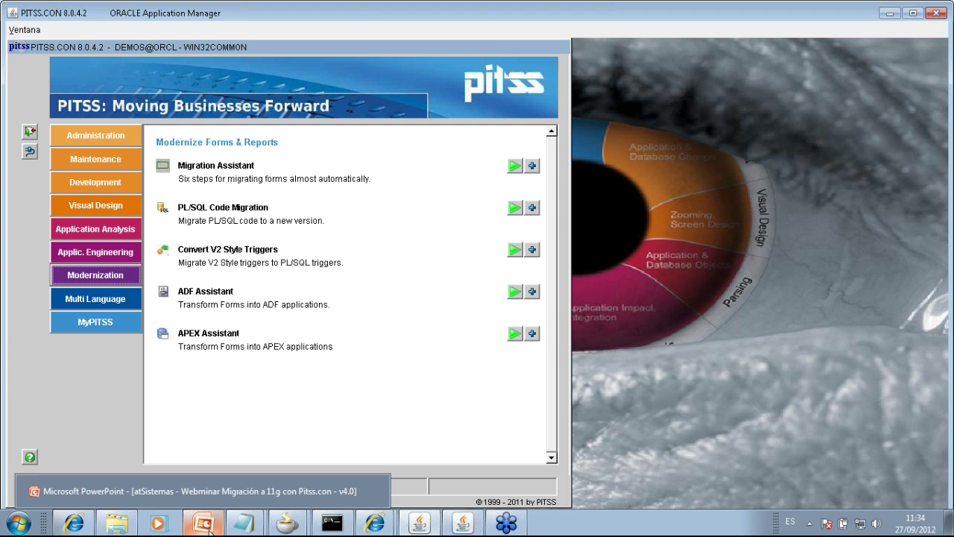
pyautogui.click(210, 531)
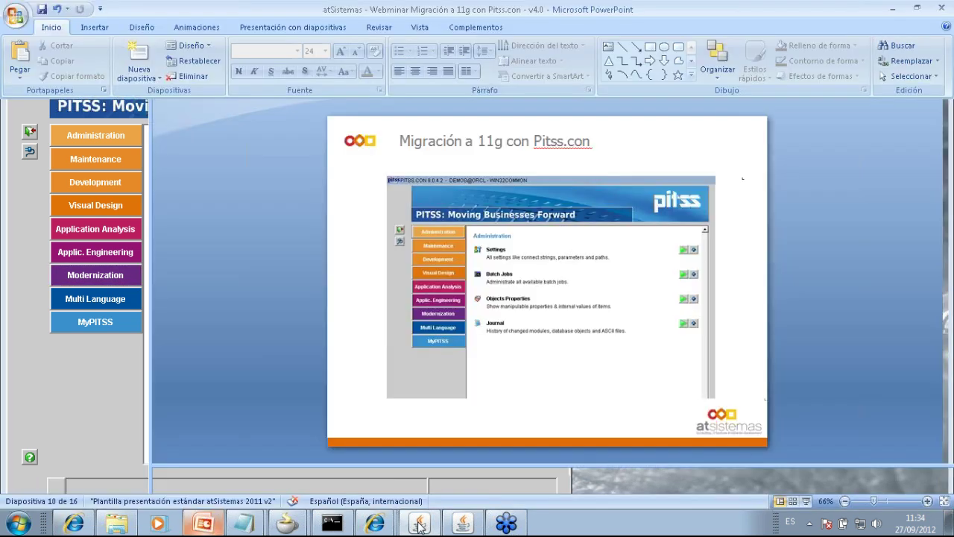
pyautogui.click(803, 502)
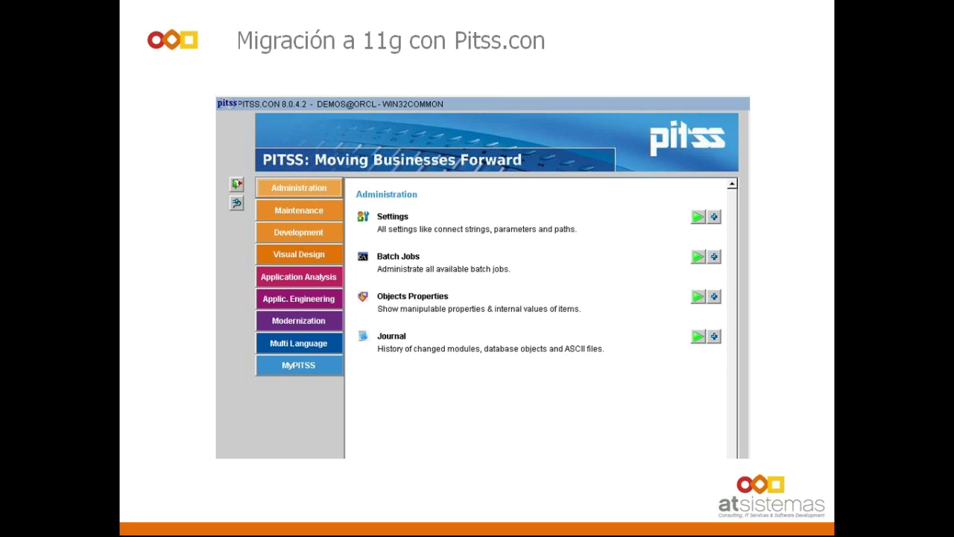
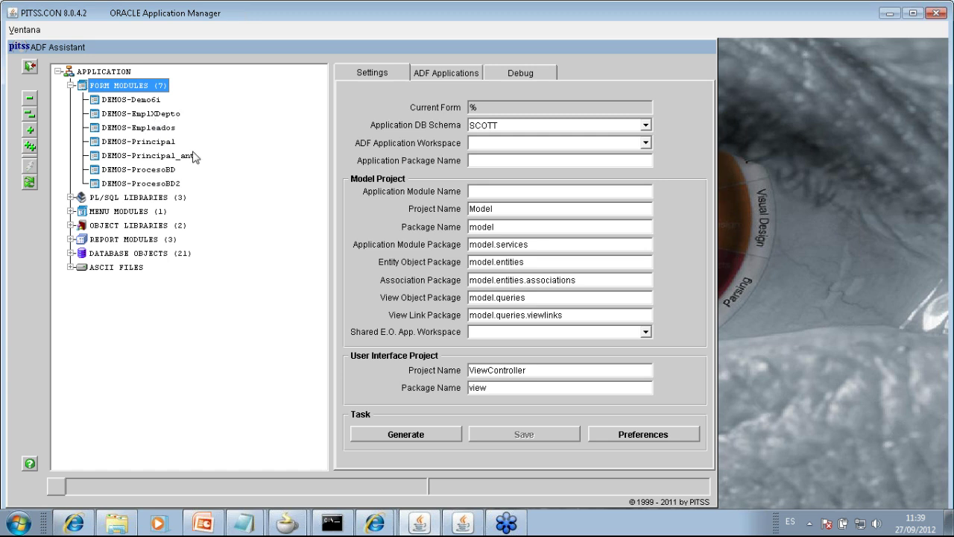
# Step: Select the Empleados form in the ADF Assistant and name its ADF application workspace Employees
pyautogui.click(121, 129)
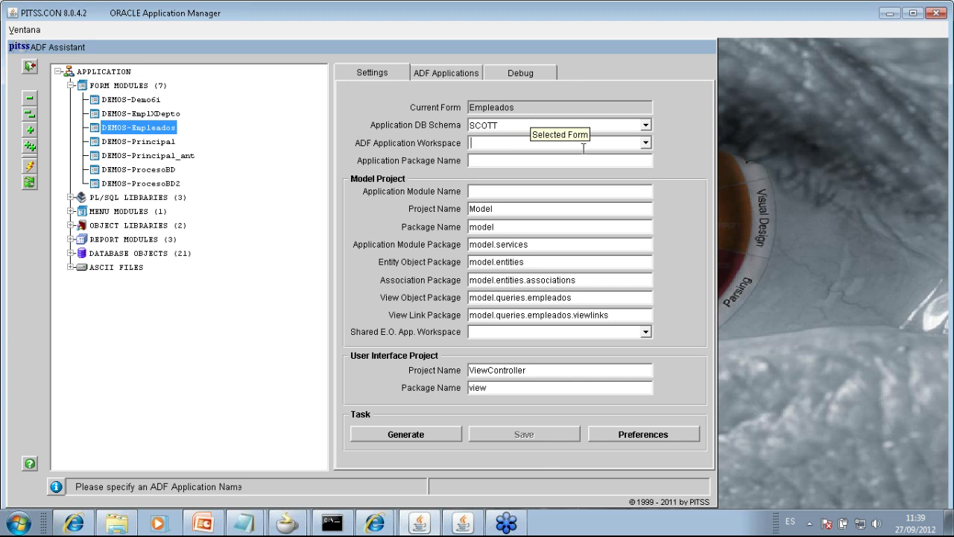
pyautogui.write('AMPLE')
pyautogui.press('BackSpace')
pyautogui.press('BackSpace')
pyautogui.press('BackSpace')
pyautogui.press('BackSpace')
pyautogui.press('BackSpace')
pyautogui.write('Em')
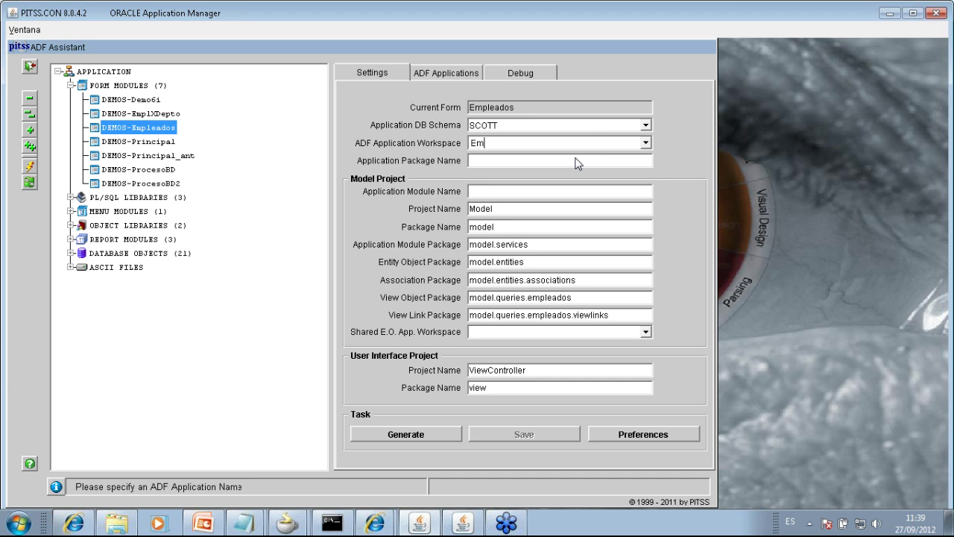
pyautogui.write('ployees')
# Step: Set the application package name to Employees and let the dependent model and view names fill in
pyautogui.click(578, 163)
pyautogui.write('Employe')
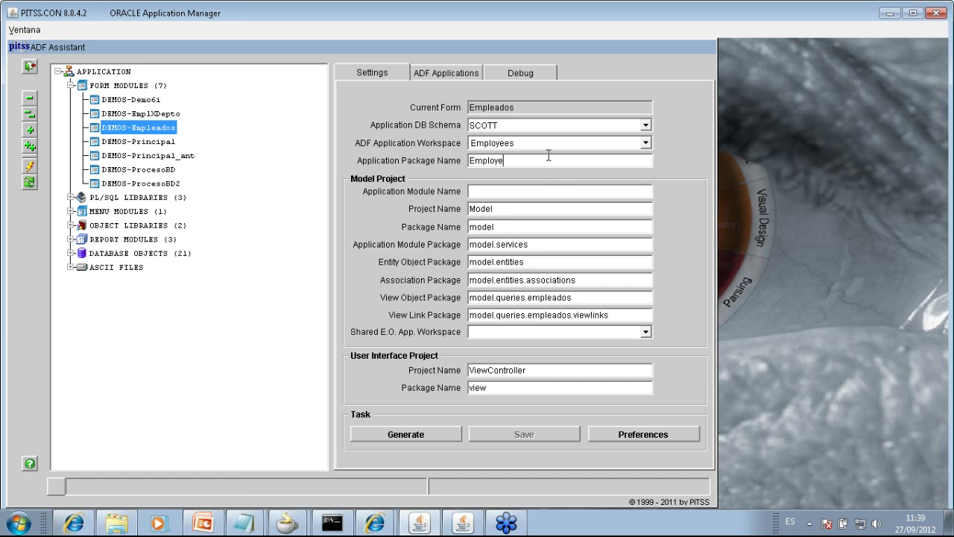
pyautogui.press('Tab')
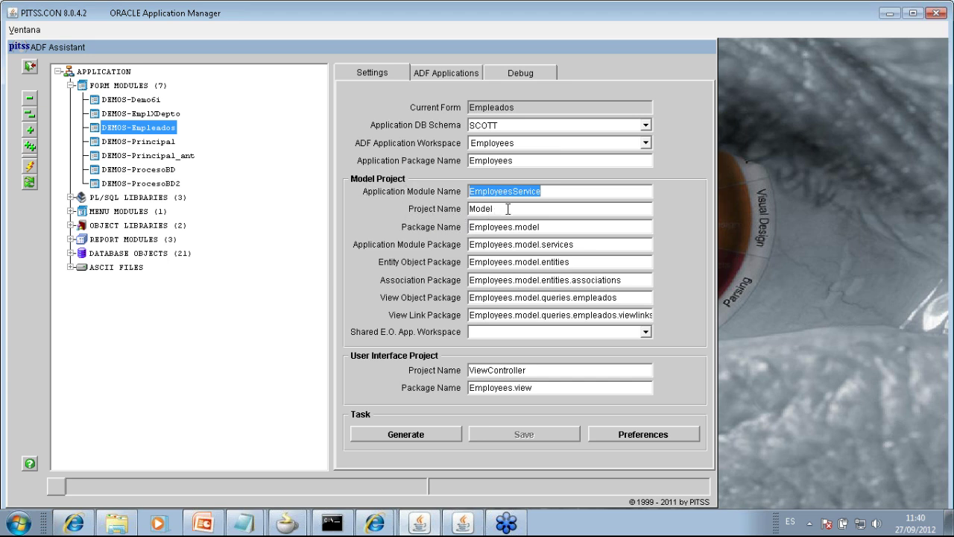
# Step: Check the Model and ViewController project settings, and generate the ADF application for the Empleados form
pyautogui.moveTo(537, 230); pyautogui.dragTo(621, 261)
pyautogui.click(584, 249)
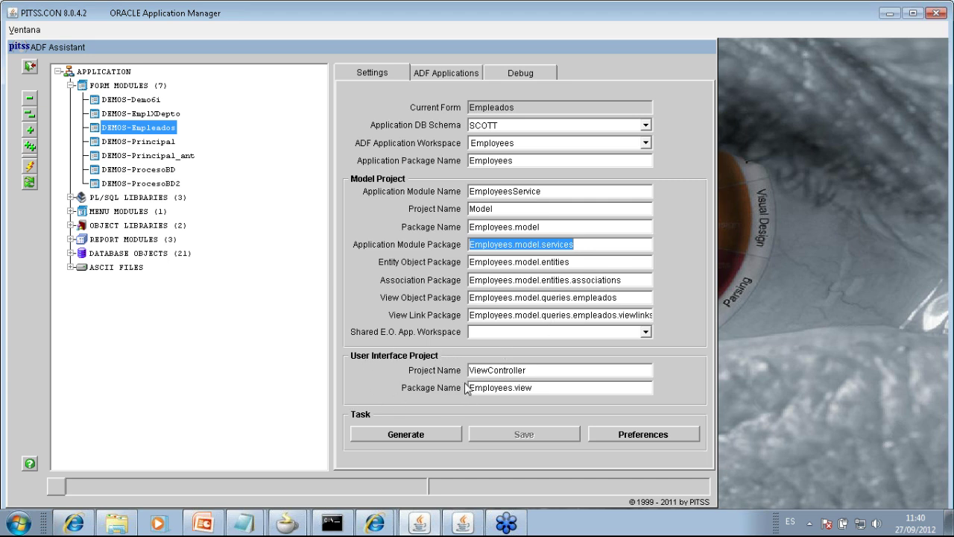
pyautogui.moveTo(552, 374); pyautogui.dragTo(452, 375)
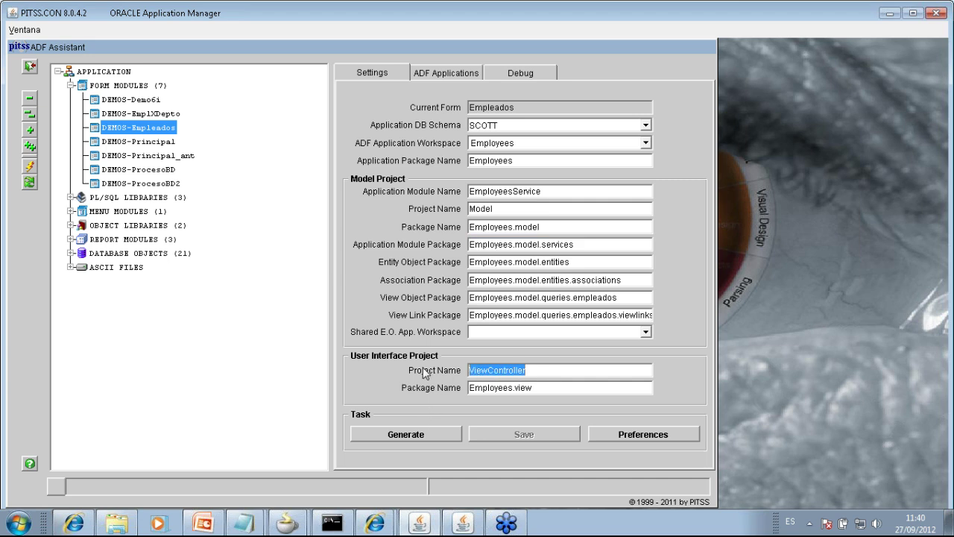
pyautogui.click(401, 438)
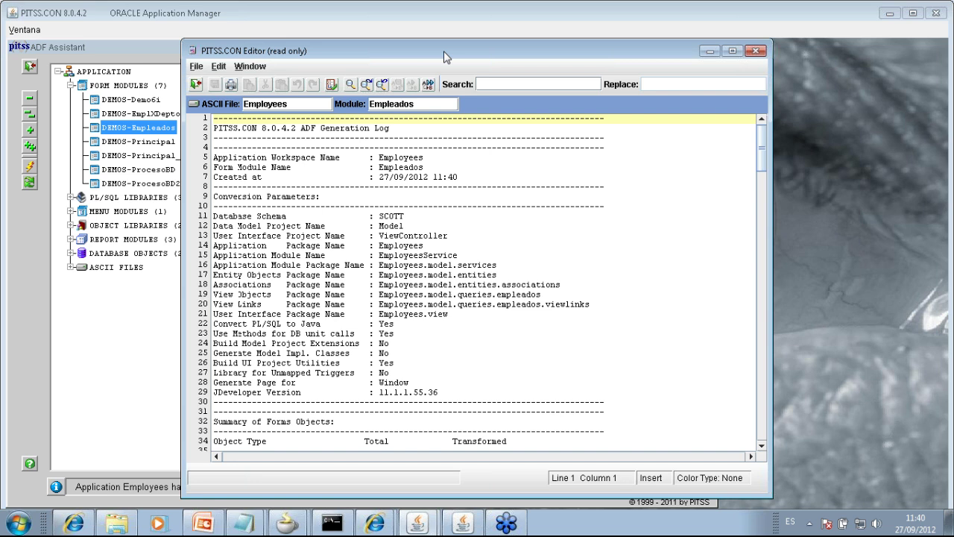
# Step: Maximize the ADF generation log and examine its conversion parameters, including database schema, project names, application package and application module
pyautogui.doubleClick(445, 52)
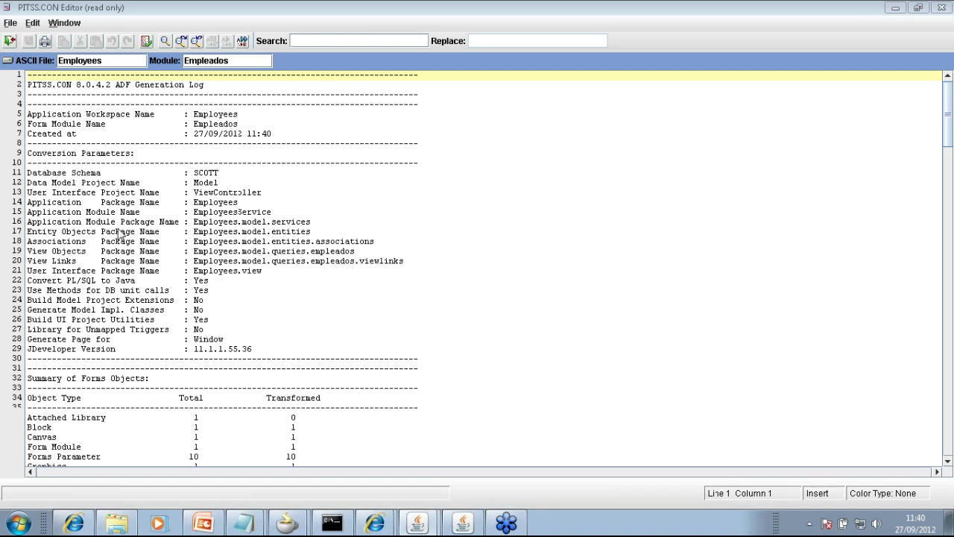
pyautogui.moveTo(29, 173); pyautogui.dragTo(233, 180)
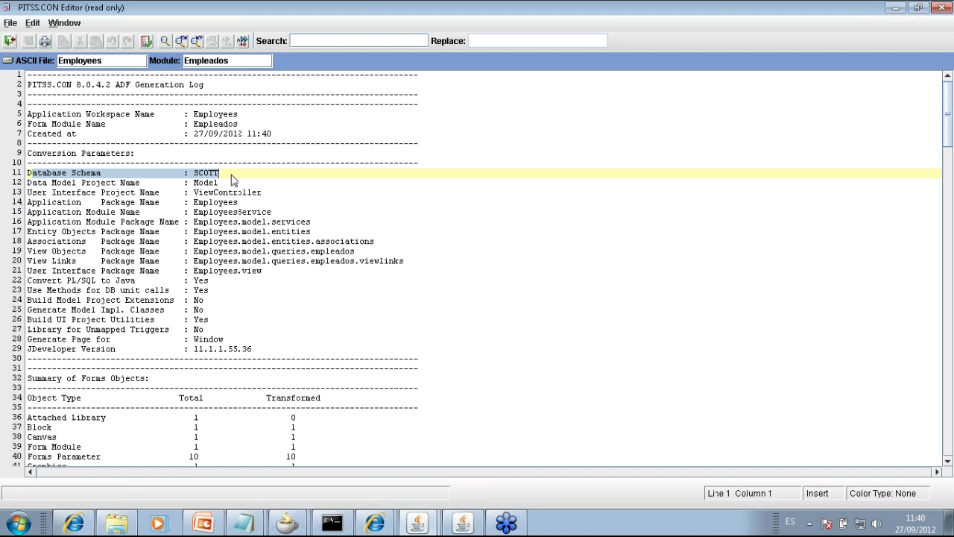
pyautogui.moveTo(88, 184); pyautogui.dragTo(261, 194)
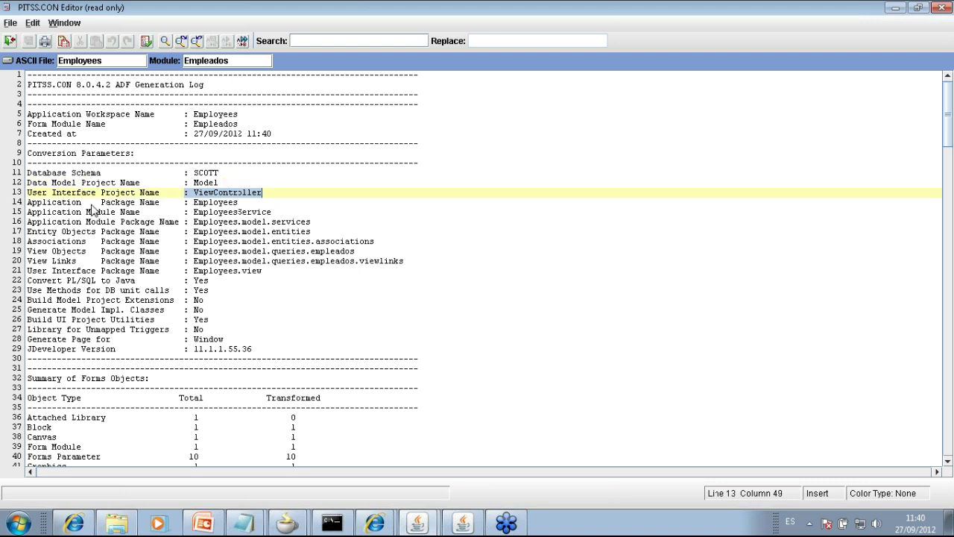
pyautogui.moveTo(29, 203); pyautogui.dragTo(245, 207)
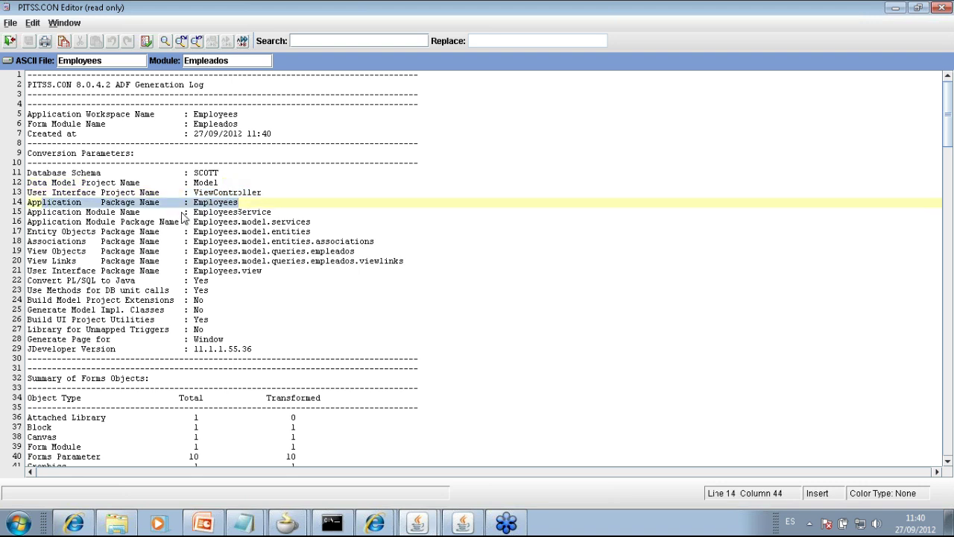
pyautogui.moveTo(47, 217); pyautogui.dragTo(272, 216)
pyautogui.moveTo(233, 242); pyautogui.dragTo(257, 241)
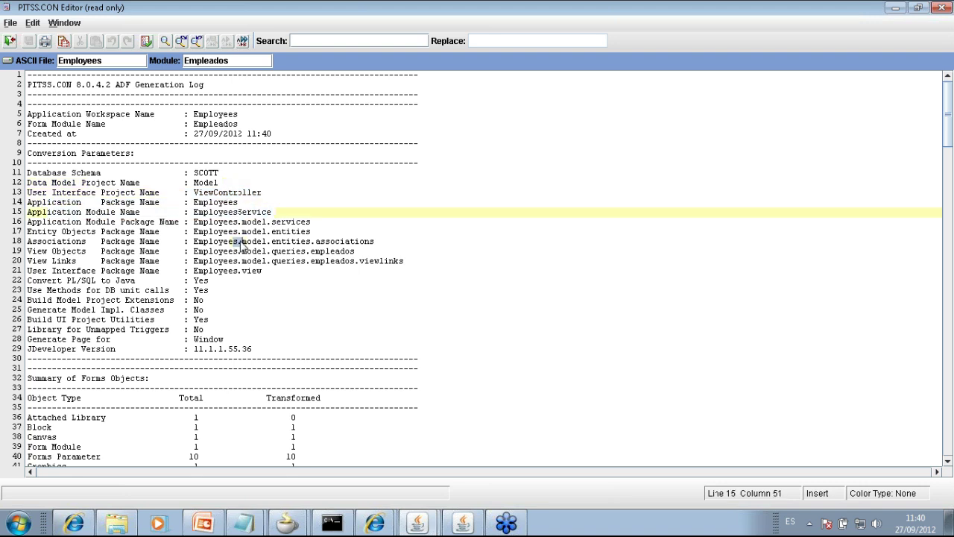
# Step: Examine the log's summary of Forms objects, comparing total and transformed blocks, canvases, parameters, items, triggers and visual attributes
pyautogui.scroll(-5, 242, 306)
pyautogui.moveTo(28, 231); pyautogui.dragTo(462, 387)
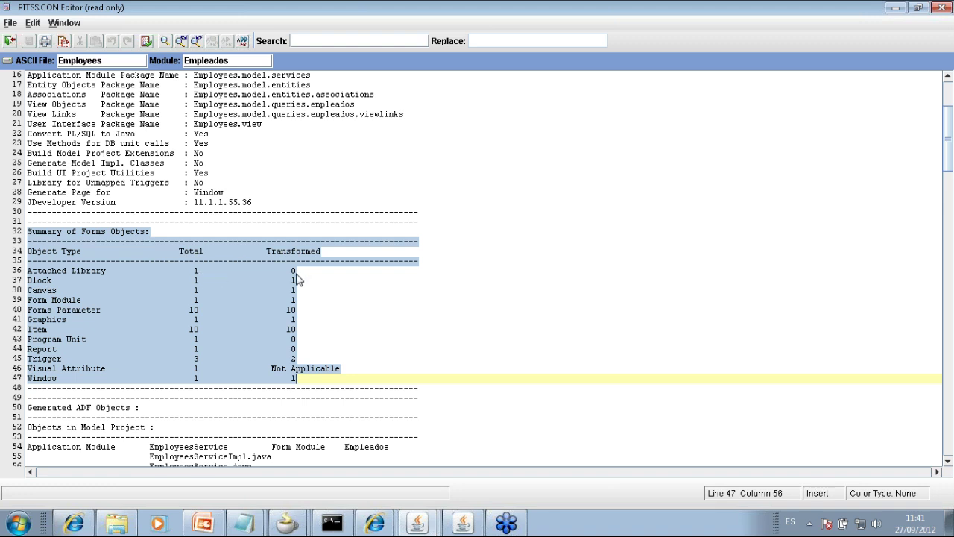
pyautogui.moveTo(41, 285); pyautogui.dragTo(319, 294)
pyautogui.moveTo(31, 301); pyautogui.dragTo(317, 305)
pyautogui.moveTo(29, 378); pyautogui.dragTo(337, 370)
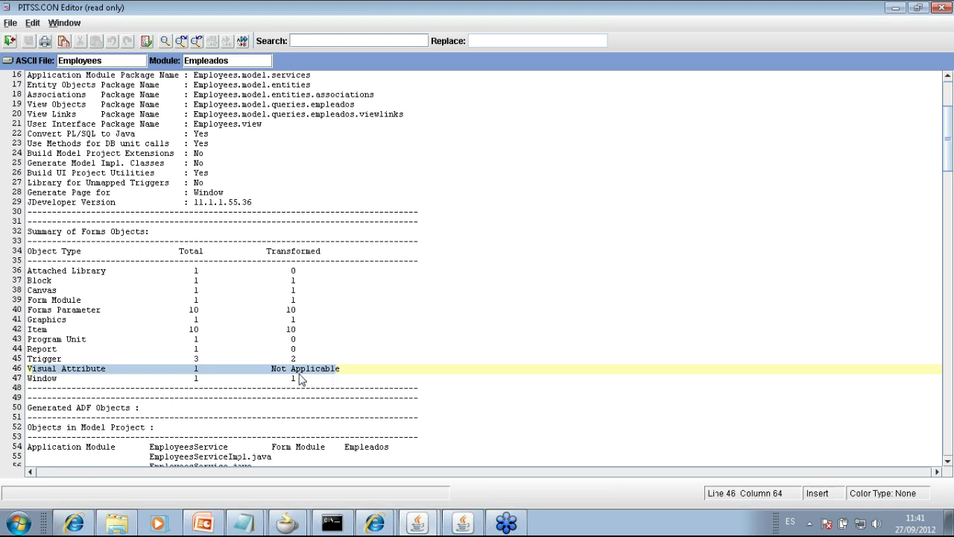
pyautogui.moveTo(29, 332); pyautogui.dragTo(315, 335)
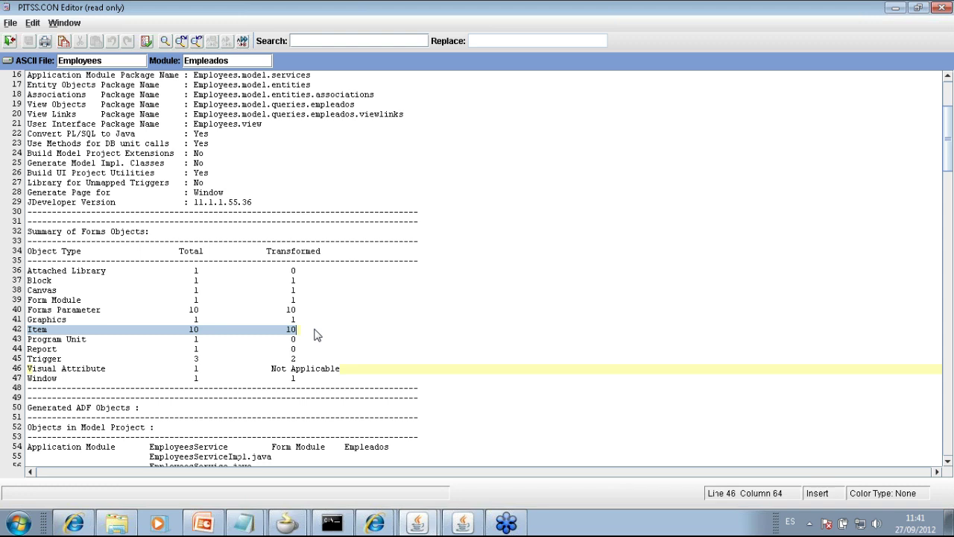
pyautogui.moveTo(180, 312); pyautogui.dragTo(301, 315)
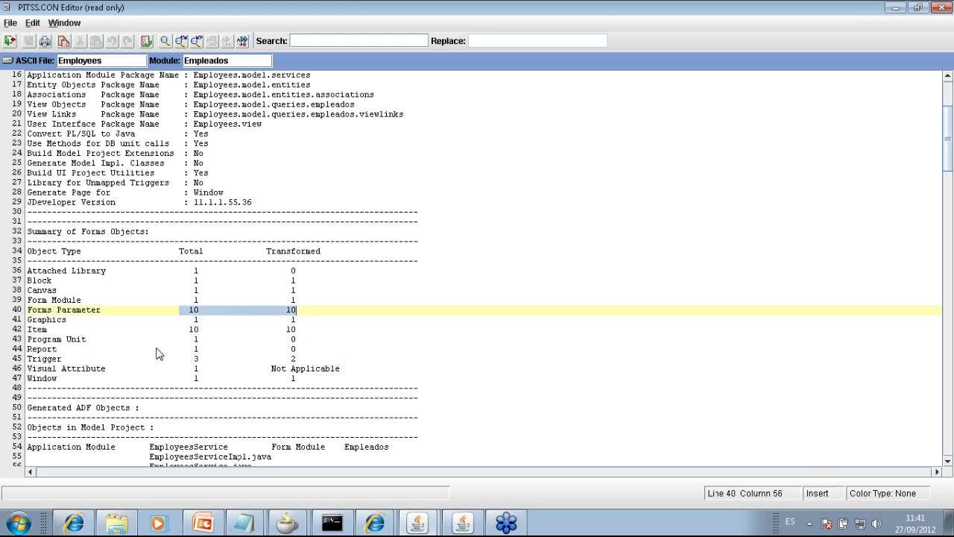
pyautogui.moveTo(42, 361); pyautogui.dragTo(305, 363)
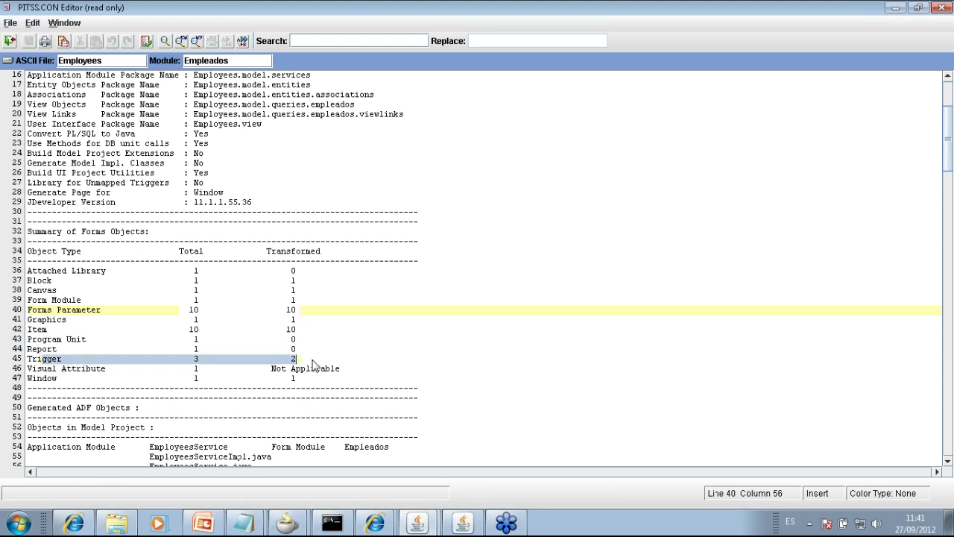
pyautogui.click(194, 363)
pyautogui.keyDown('shift'); pyautogui.click(316, 364); pyautogui.keyUp('shift')
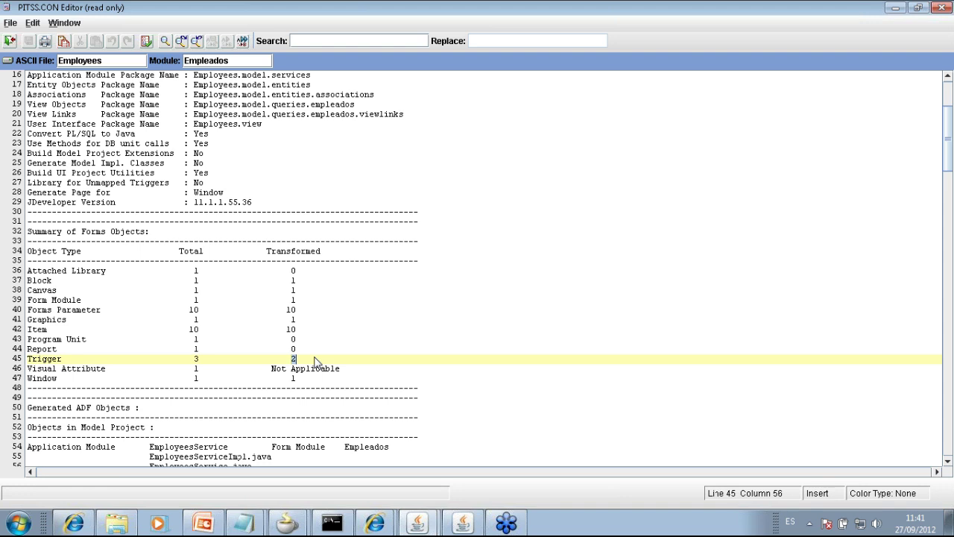
# Step: Examine the generated objects of the Model project in the log, comparing the EMP block with its Emp entity object
pyautogui.scroll(-9, 316, 364)
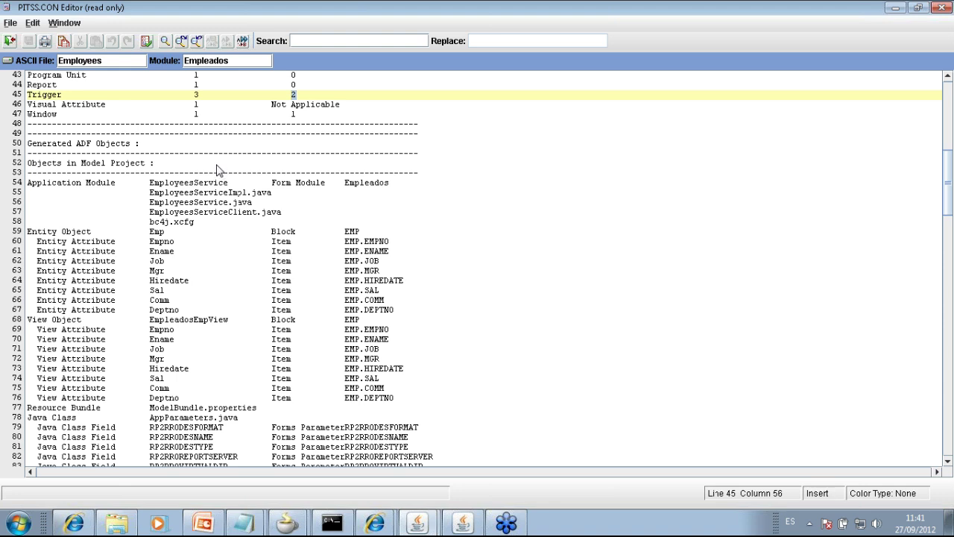
pyautogui.moveTo(29, 164); pyautogui.dragTo(220, 168)
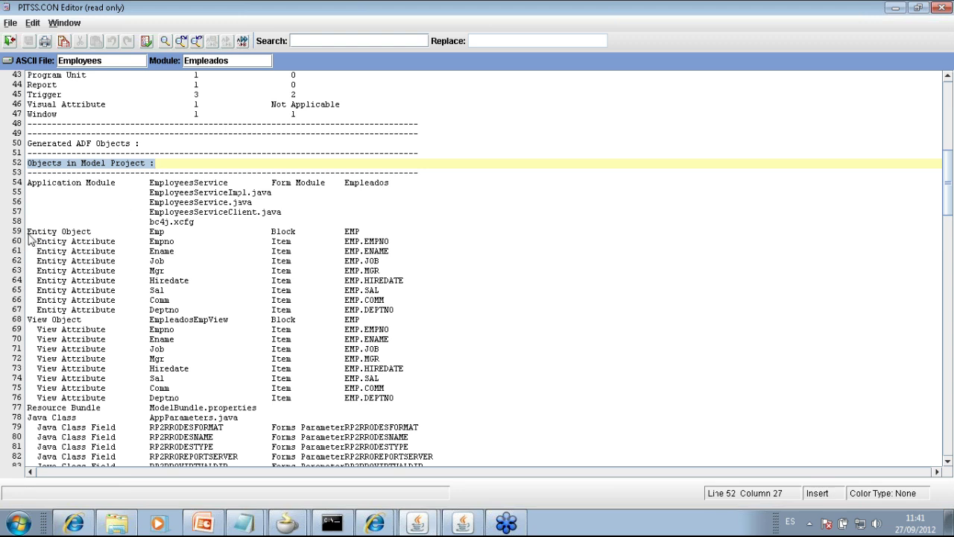
pyautogui.moveTo(263, 237); pyautogui.dragTo(407, 240)
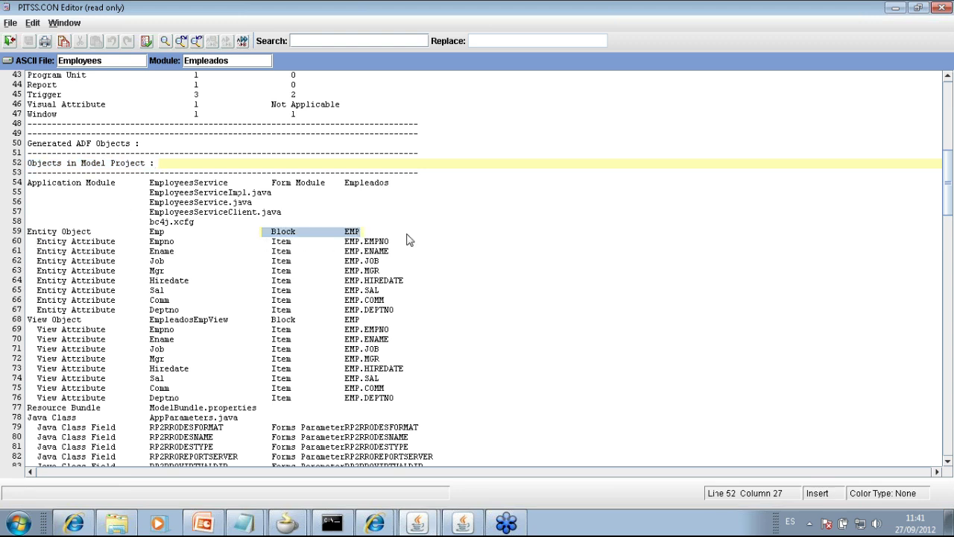
pyautogui.moveTo(169, 239); pyautogui.dragTo(144, 237)
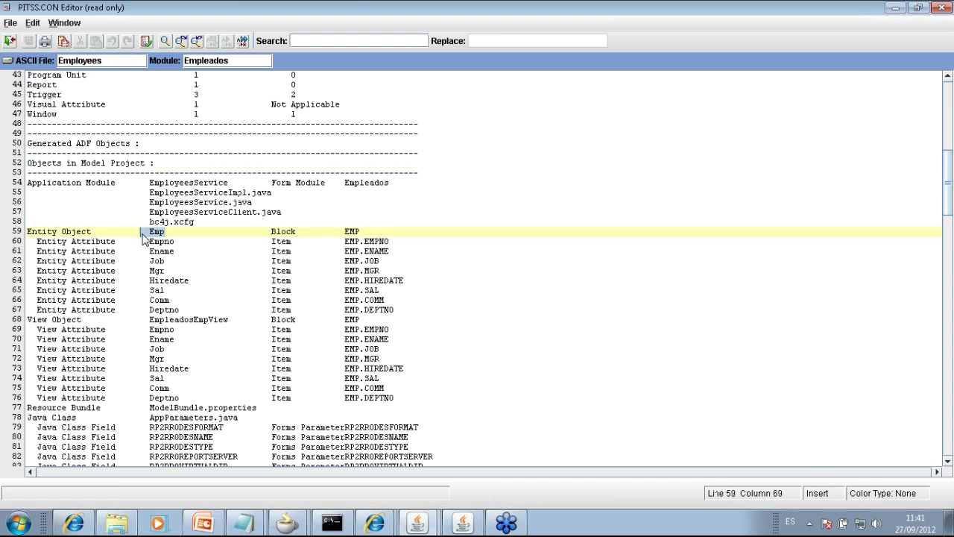
# Step: Examine how the log maps the EMP items to entity attributes and to the EmpleadosEmpView view object with its view attributes
pyautogui.moveTo(46, 244); pyautogui.dragTo(407, 307)
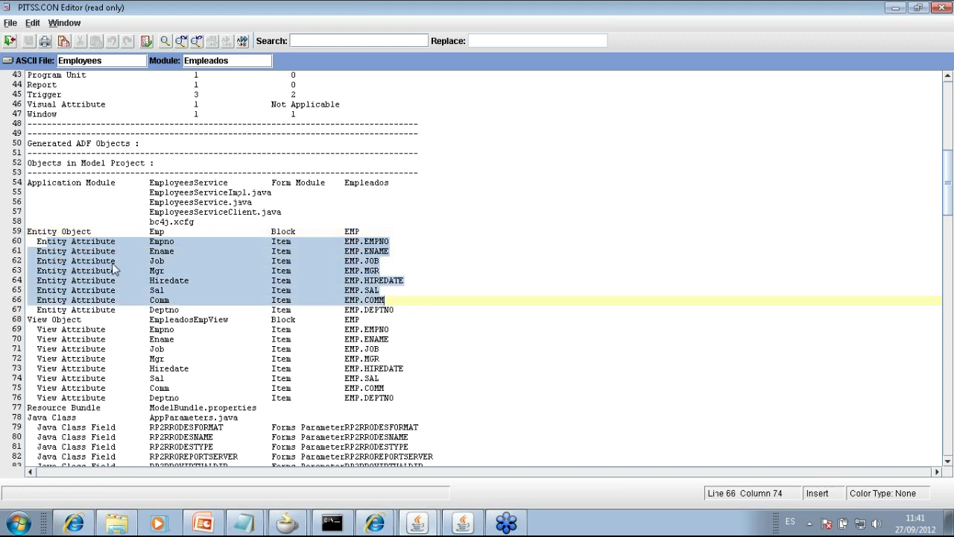
pyautogui.scroll(-3, 121, 289)
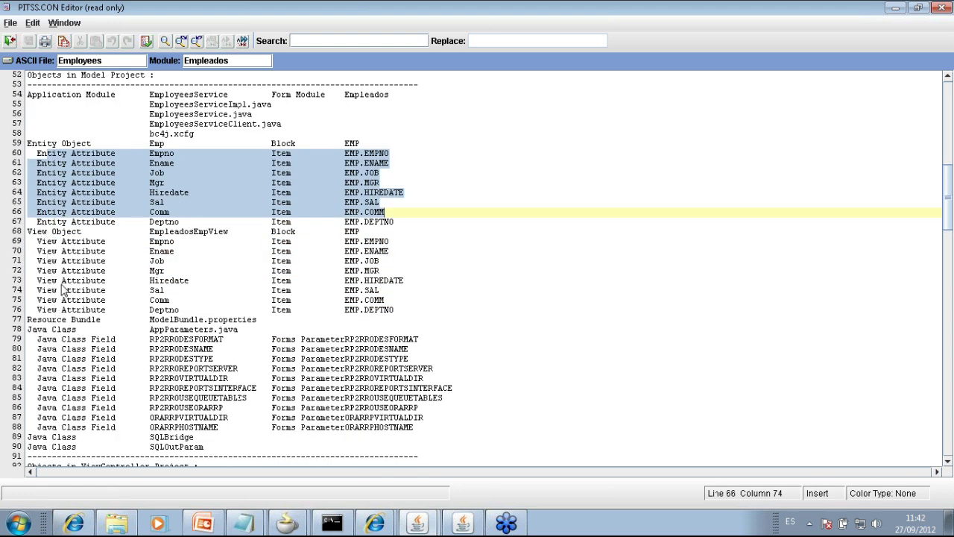
pyautogui.moveTo(31, 234); pyautogui.dragTo(383, 237)
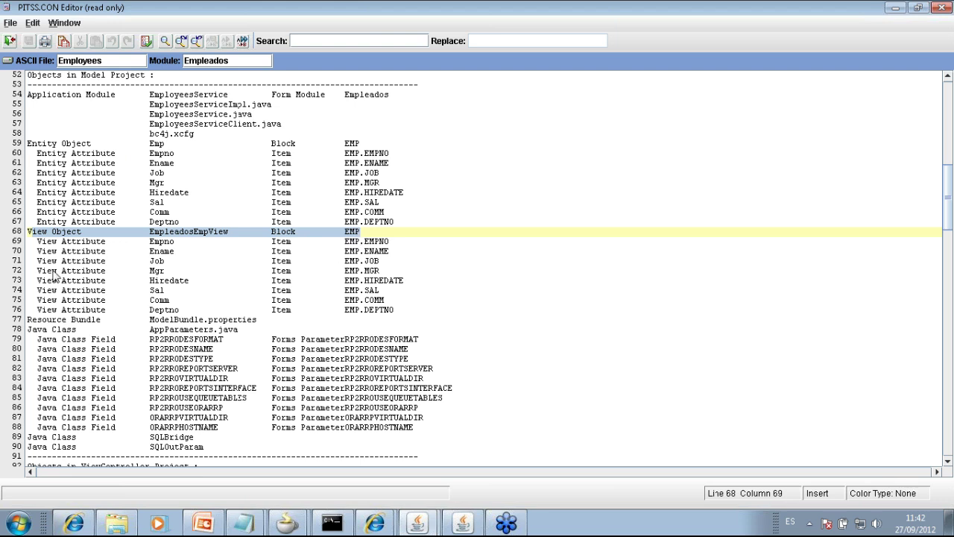
pyautogui.moveTo(34, 242); pyautogui.dragTo(116, 300)
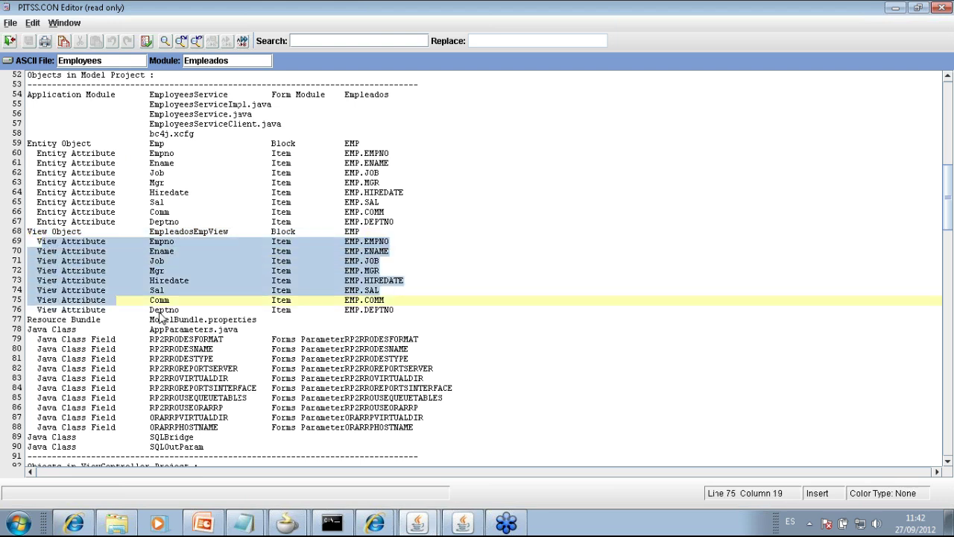
# Step: Examine the ViewController project objects in the log, comparing the EMP block and items with their af:table, af:inputText and af:commandButton components
pyautogui.scroll(-9, 159, 317)
pyautogui.moveTo(28, 202); pyautogui.dragTo(239, 208)
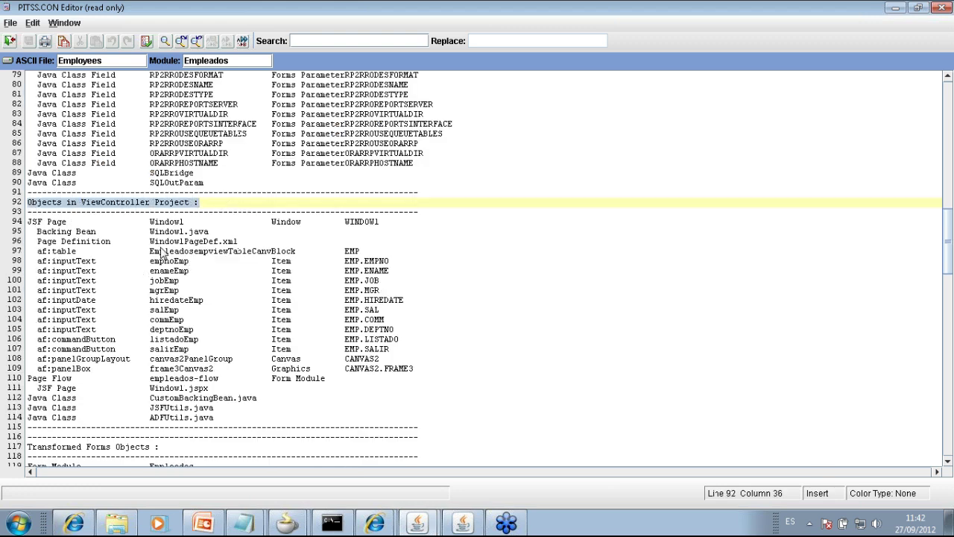
pyautogui.moveTo(267, 251); pyautogui.dragTo(428, 316)
pyautogui.moveTo(228, 254); pyautogui.dragTo(39, 330)
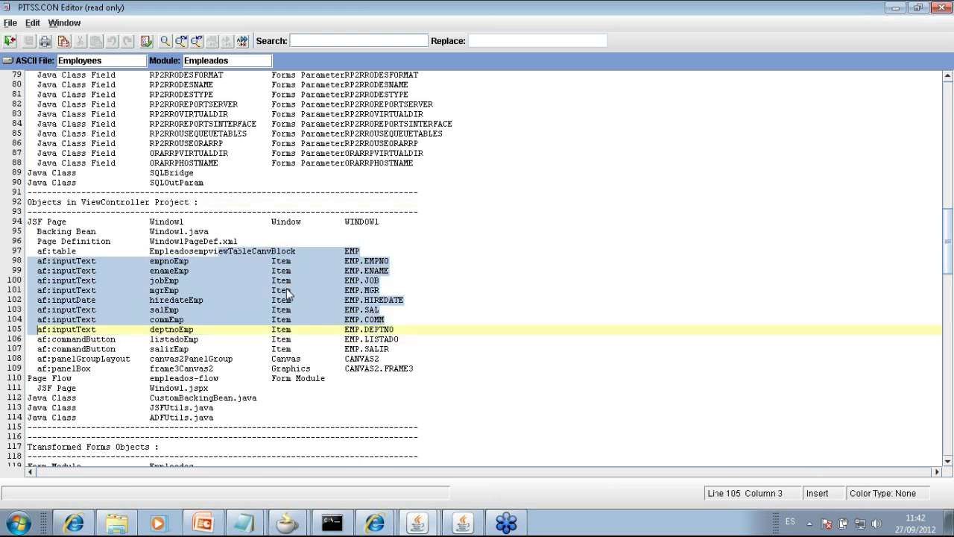
pyautogui.doubleClick(281, 261)
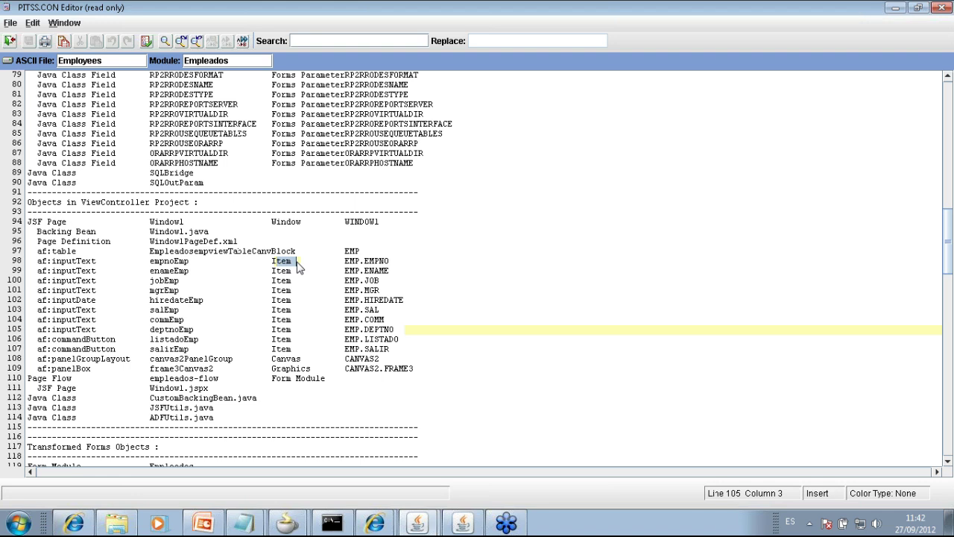
pyautogui.click(84, 261)
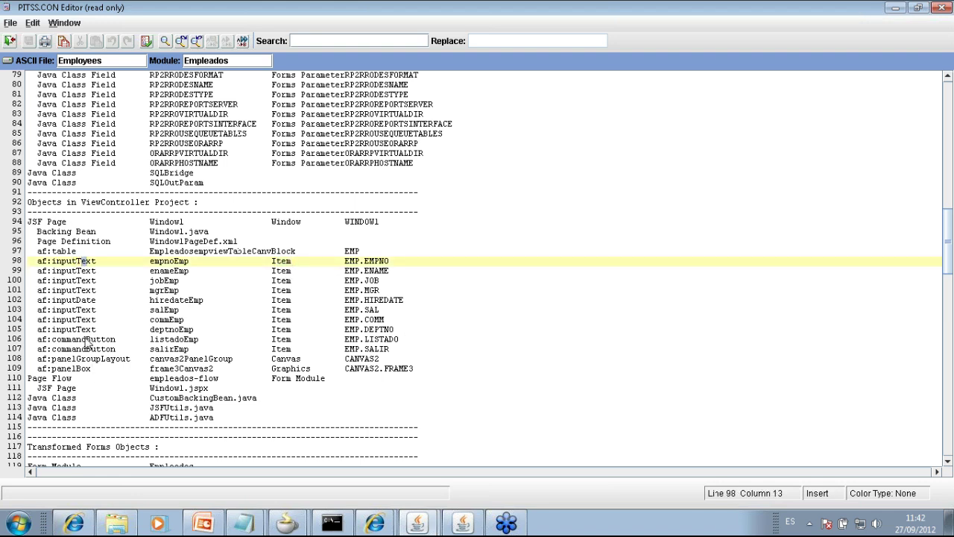
pyautogui.doubleClick(60, 340)
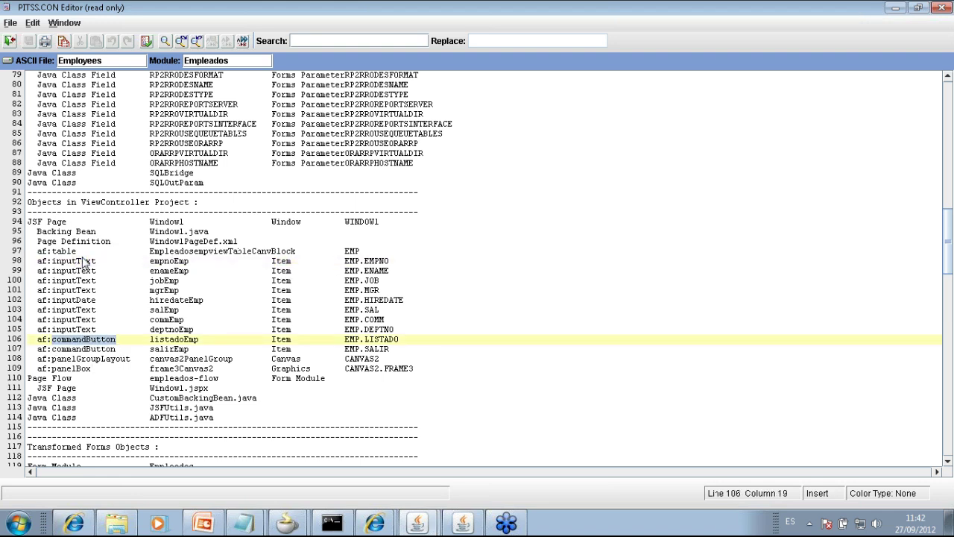
# Step: Examine the log's Manual Adjustments section, including button triggers, the RP2RRO library and report, and the WHEN-NEW-FORM-INSTANCE trigger, and close the log
pyautogui.scroll(-8, 93, 358)
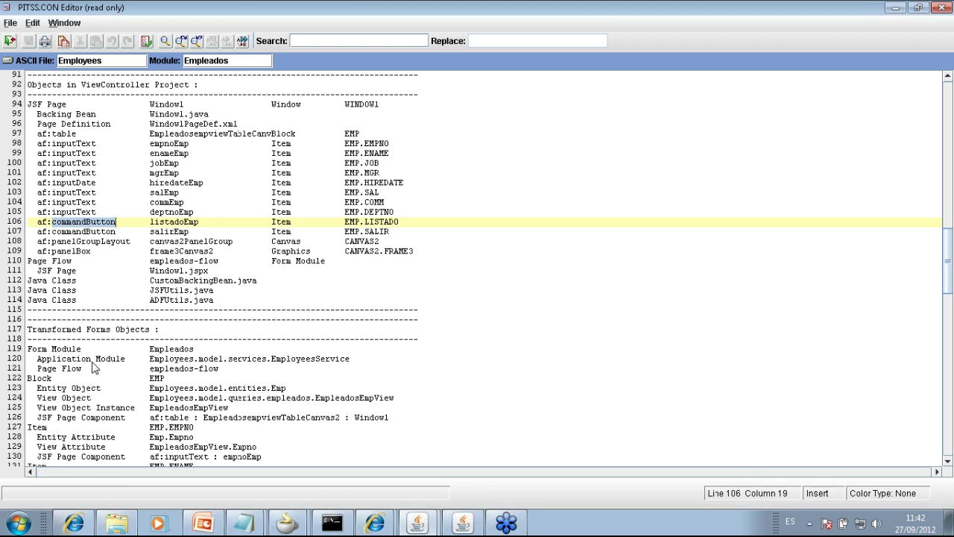
pyautogui.scroll(-20, 90, 363)
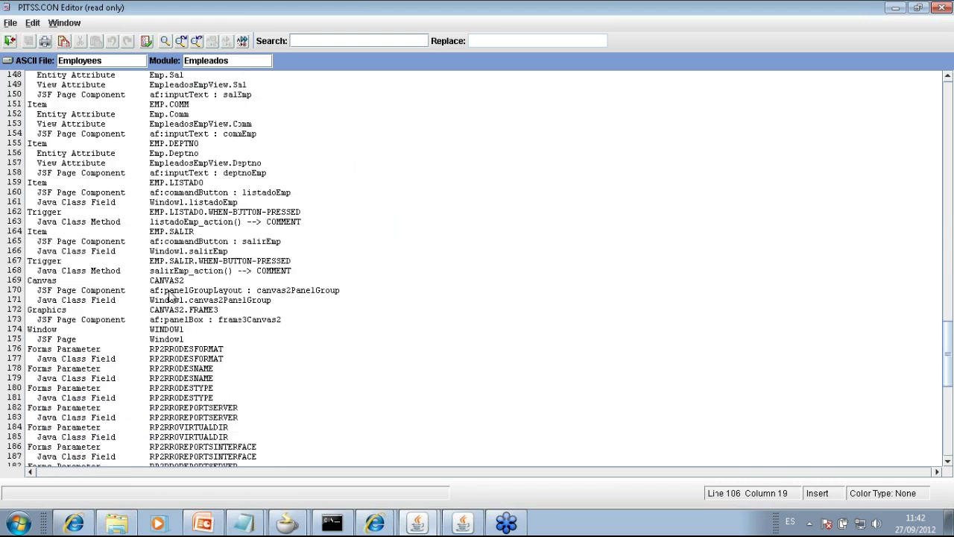
pyautogui.scroll(-9, 168, 296)
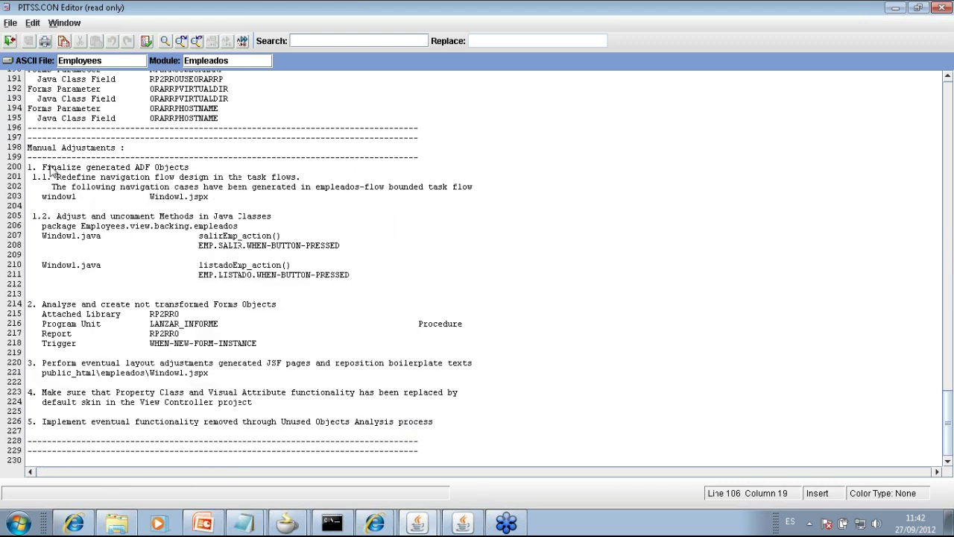
pyautogui.moveTo(30, 150); pyautogui.dragTo(192, 455)
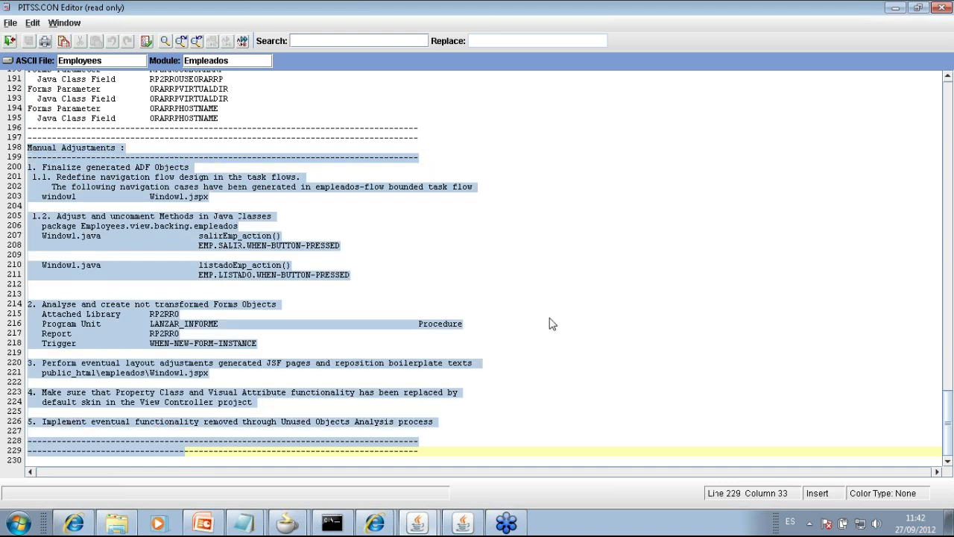
pyautogui.click(549, 315)
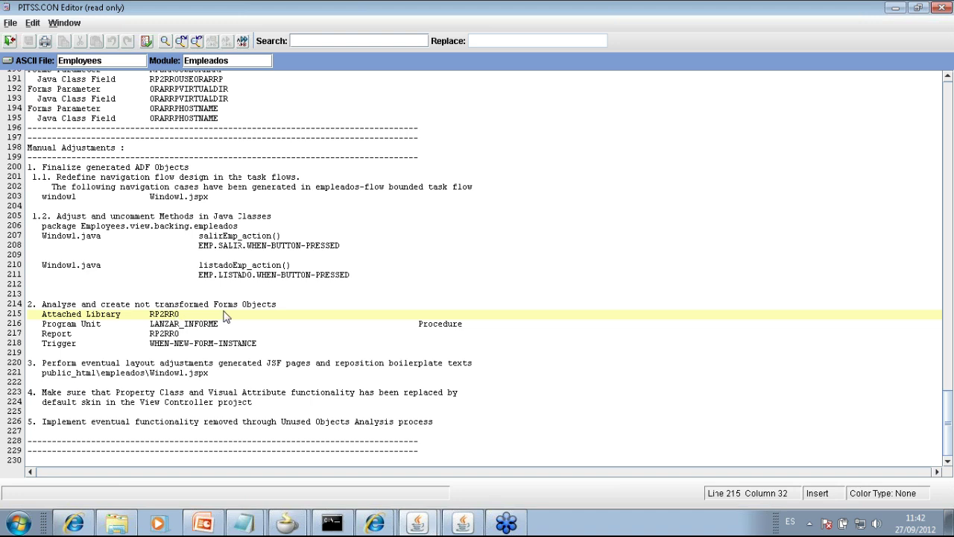
pyautogui.moveTo(196, 247); pyautogui.dragTo(361, 250)
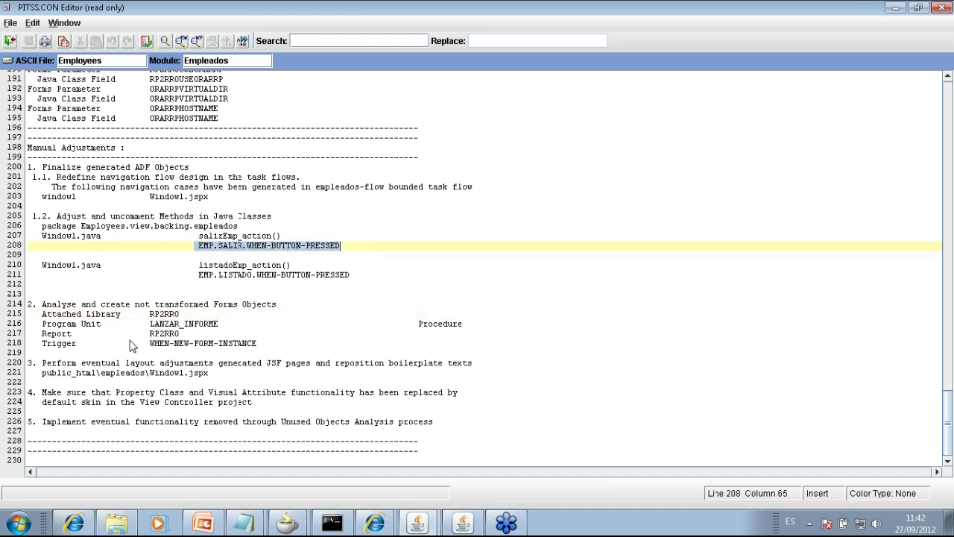
pyautogui.moveTo(149, 346); pyautogui.dragTo(265, 349)
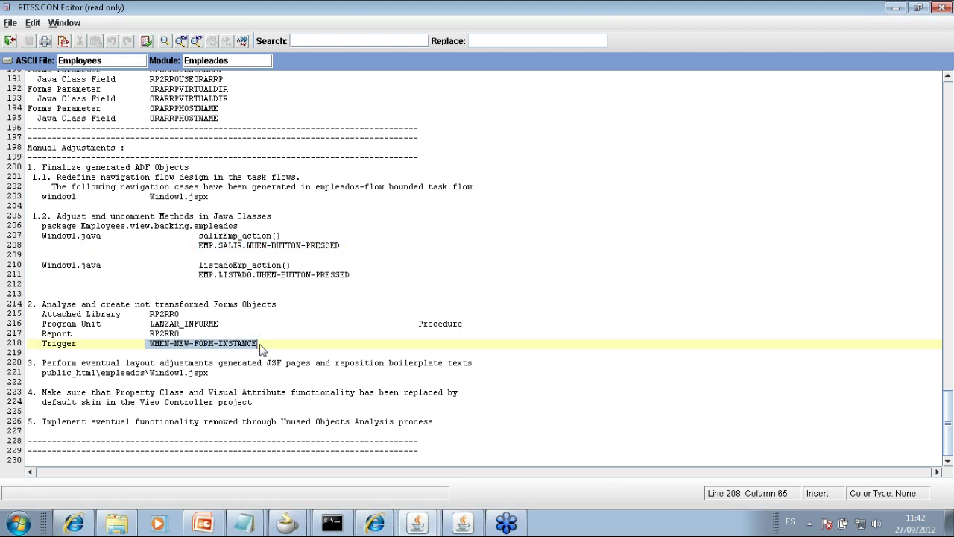
pyautogui.moveTo(135, 316); pyautogui.dragTo(212, 319)
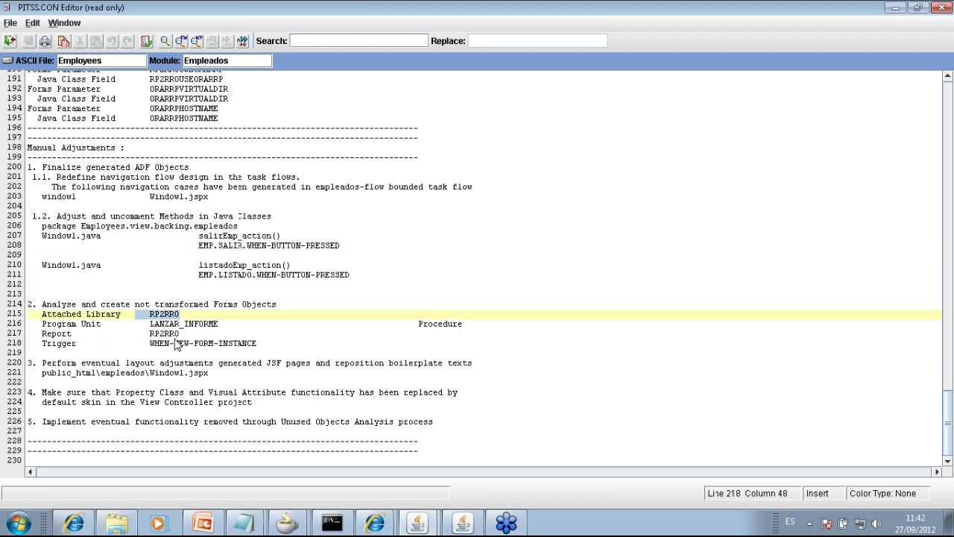
pyautogui.moveTo(146, 335); pyautogui.dragTo(184, 336)
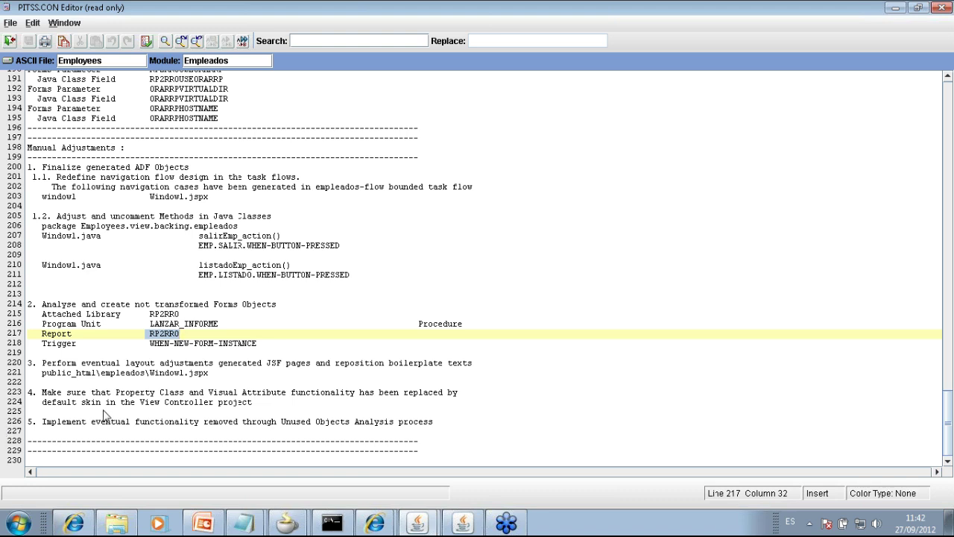
pyautogui.click(943, 8)
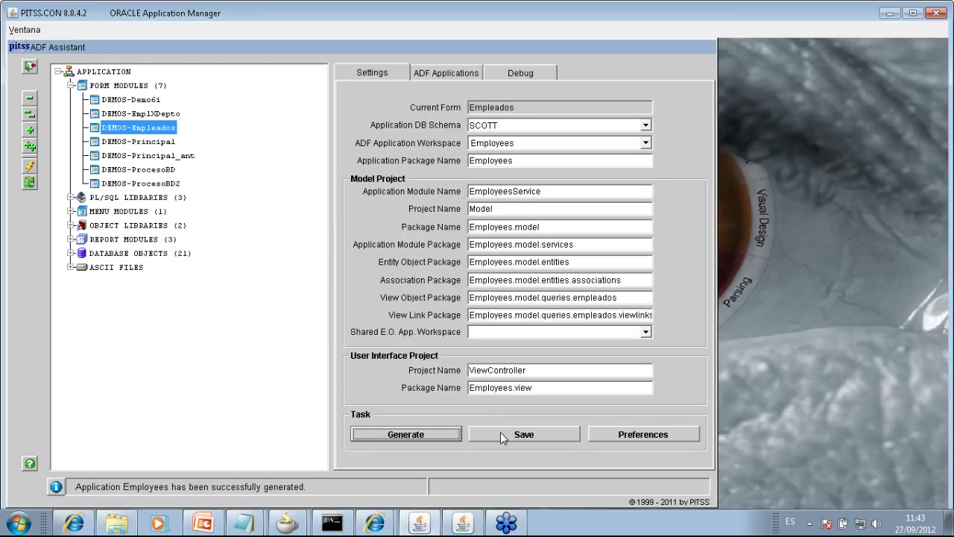
# Step: Show the generated ADF applications and expand Employees with its Model and ViewController projects
pyautogui.click(428, 80)
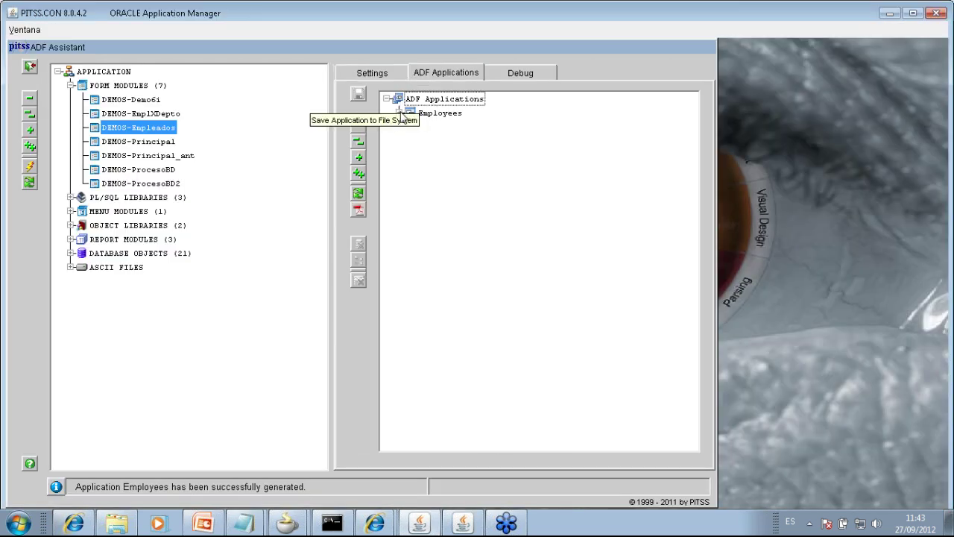
pyautogui.click(399, 112)
pyautogui.click(412, 126)
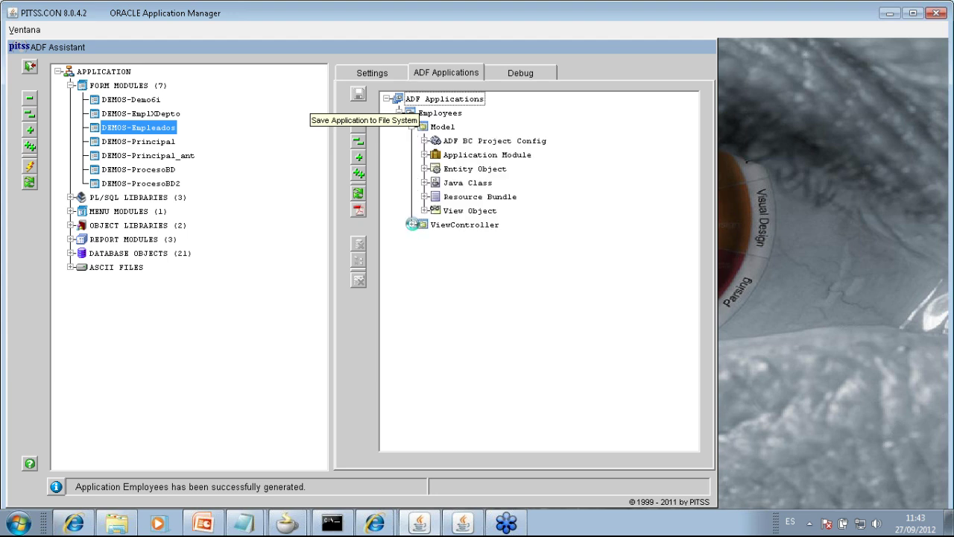
pyautogui.click(412, 225)
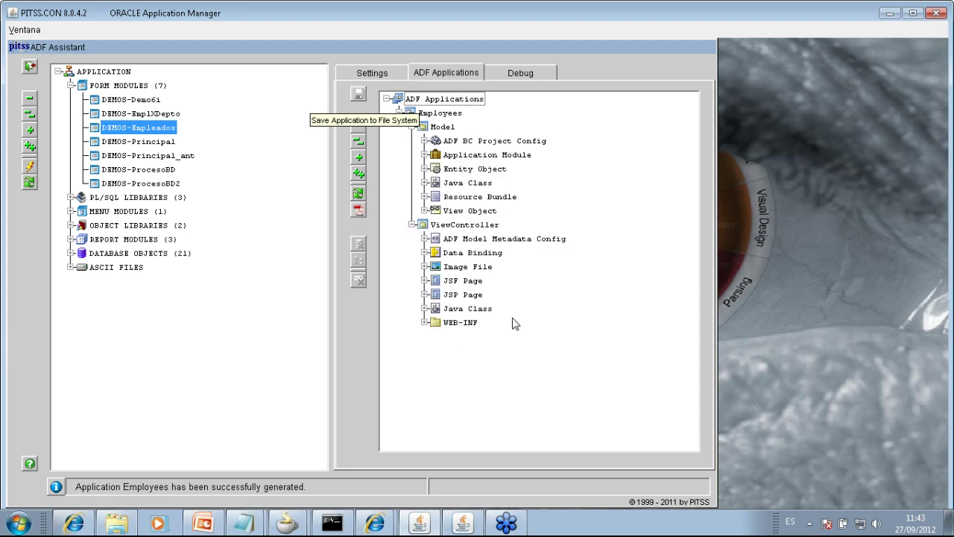
# Step: Review the Model project's entity object, view object and application module nodes, and the ViewController project's JSF Page node
pyautogui.click(442, 128)
pyautogui.click(468, 170)
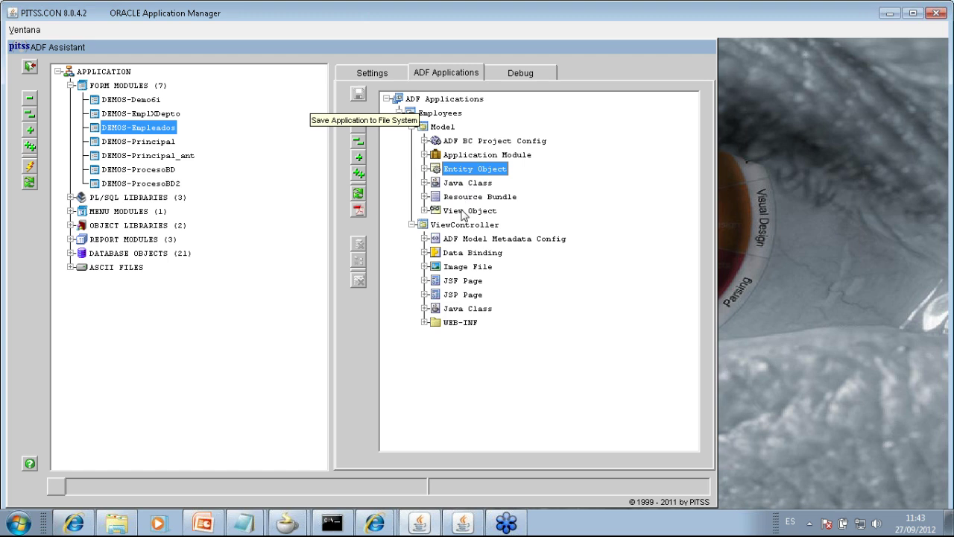
pyautogui.click(458, 211)
pyautogui.click(459, 158)
pyautogui.click(426, 155)
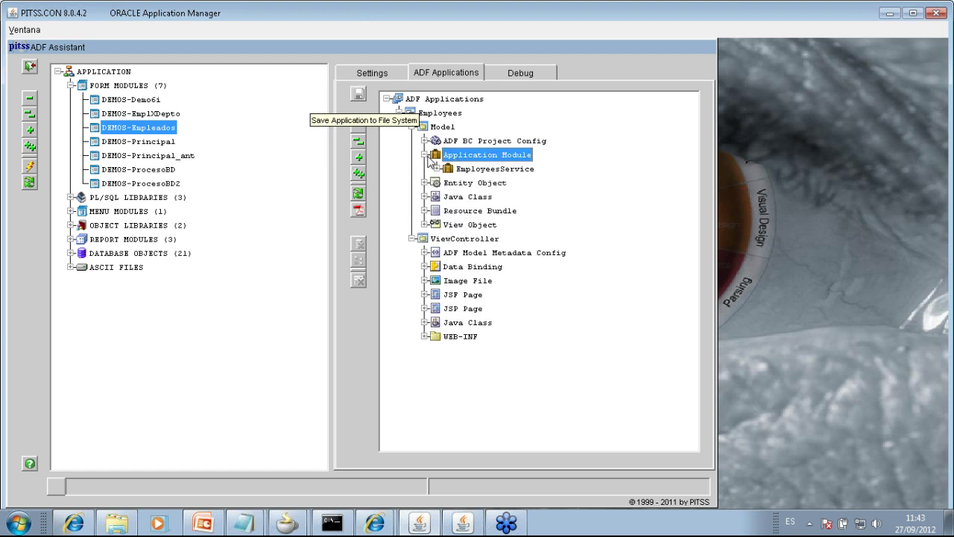
pyautogui.click(449, 239)
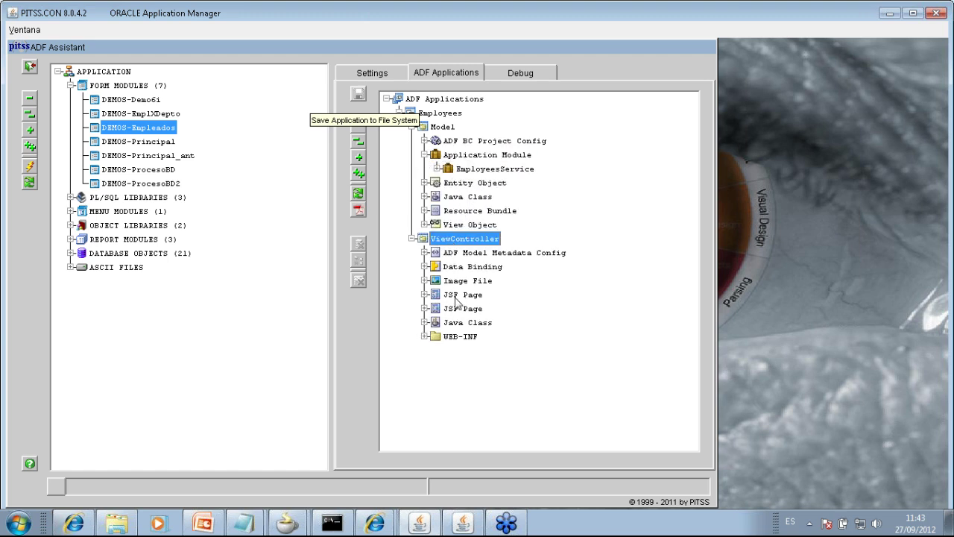
pyautogui.click(457, 298)
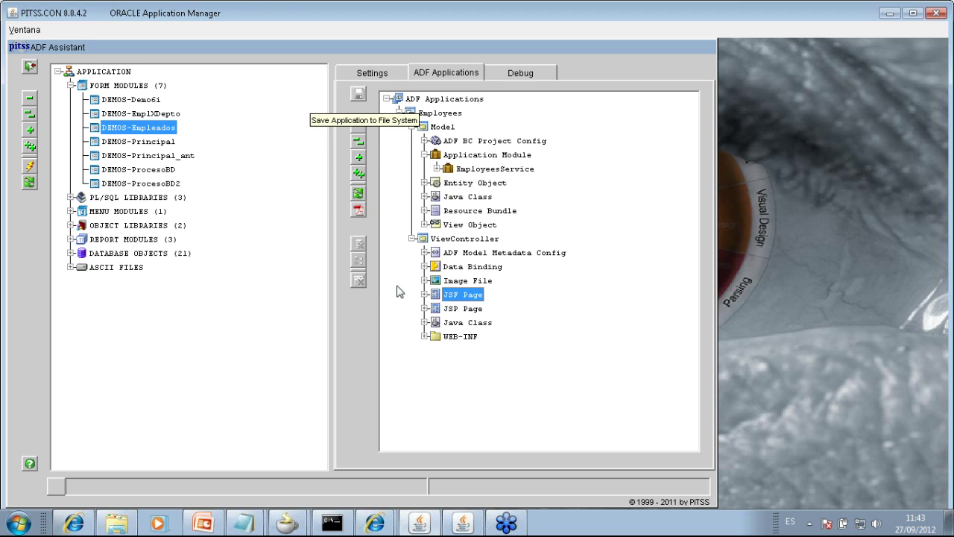
# Step: Save the Employees ADF application to disk, and locate its JWS workspace file in C:\pitsscon\DEMOS\ADF_Applications\Employees
pyautogui.click(372, 72)
pyautogui.click(481, 436)
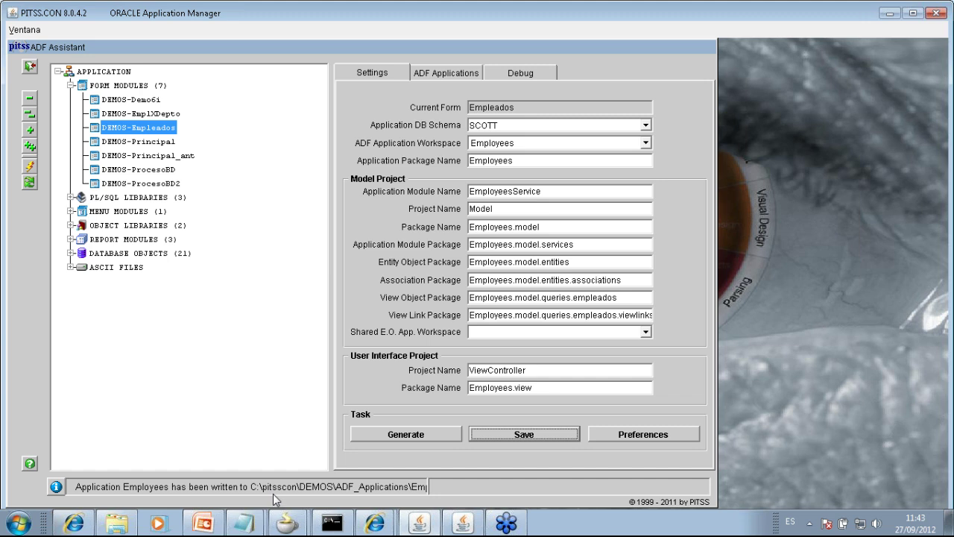
pyautogui.click(128, 528)
pyautogui.click(58, 423)
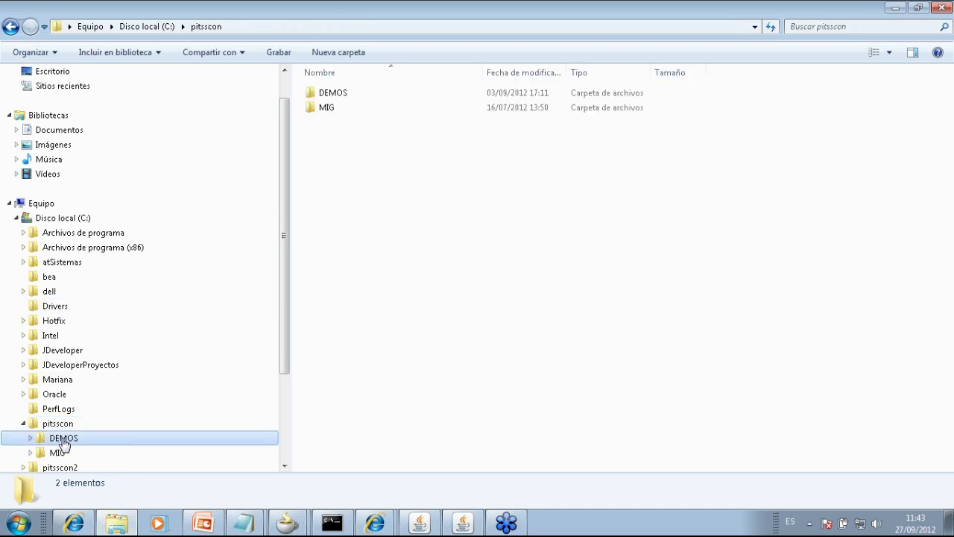
pyautogui.click(63, 440)
pyautogui.doubleClick(325, 94)
pyautogui.doubleClick(335, 109)
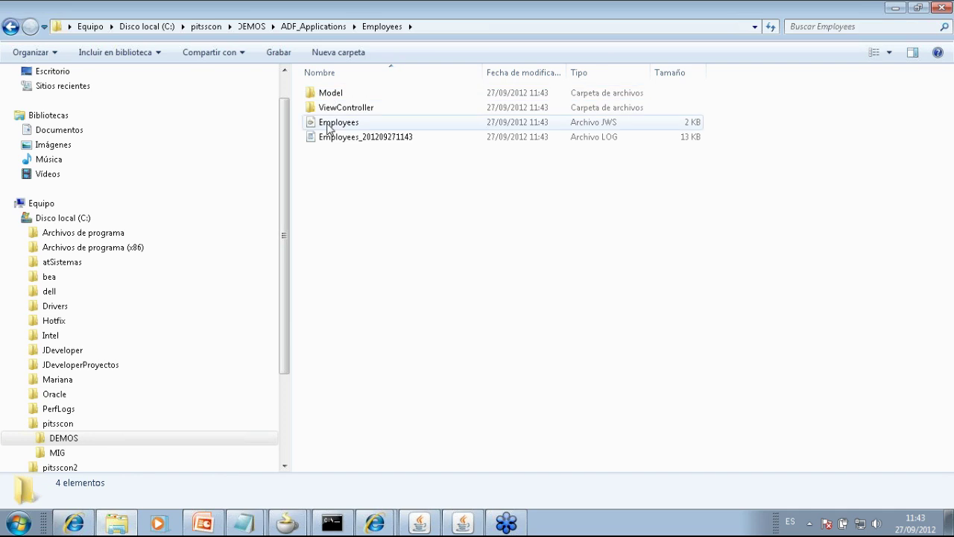
pyautogui.click(328, 126)
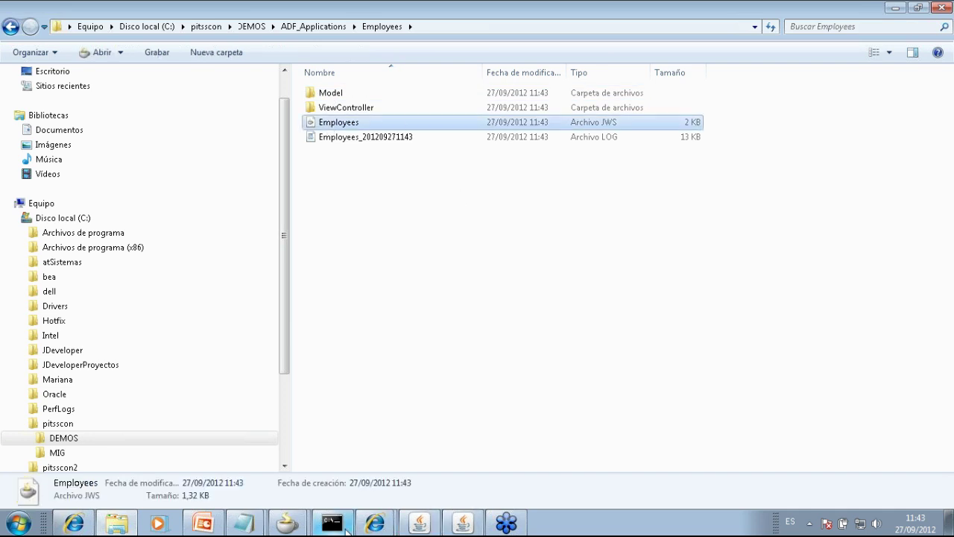
# Step: Switch to Oracle JDeveloper 11g Release 1 and open Employees.jws from C:\pitsscon\DEMOS\ADF_Applications\Employees
pyautogui.moveTo(293, 529)
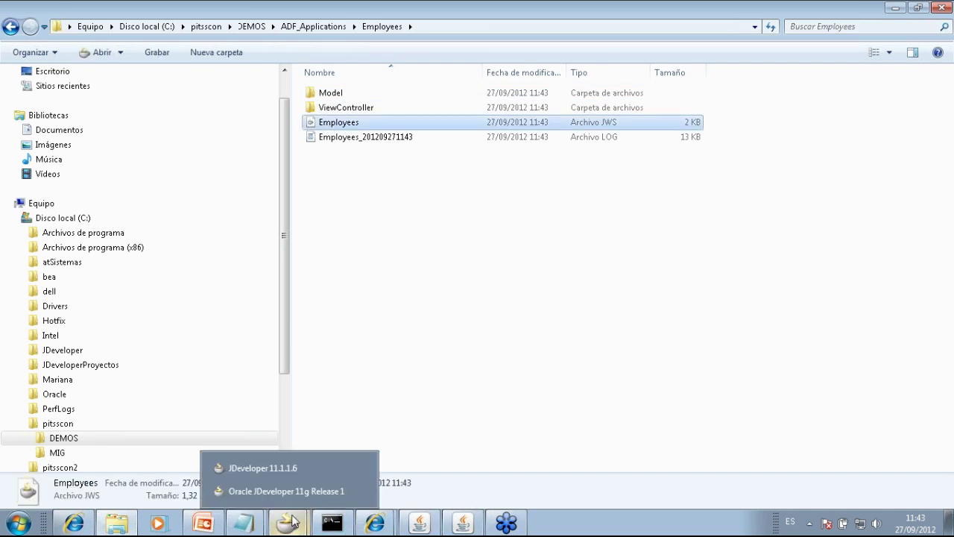
pyautogui.click(288, 492)
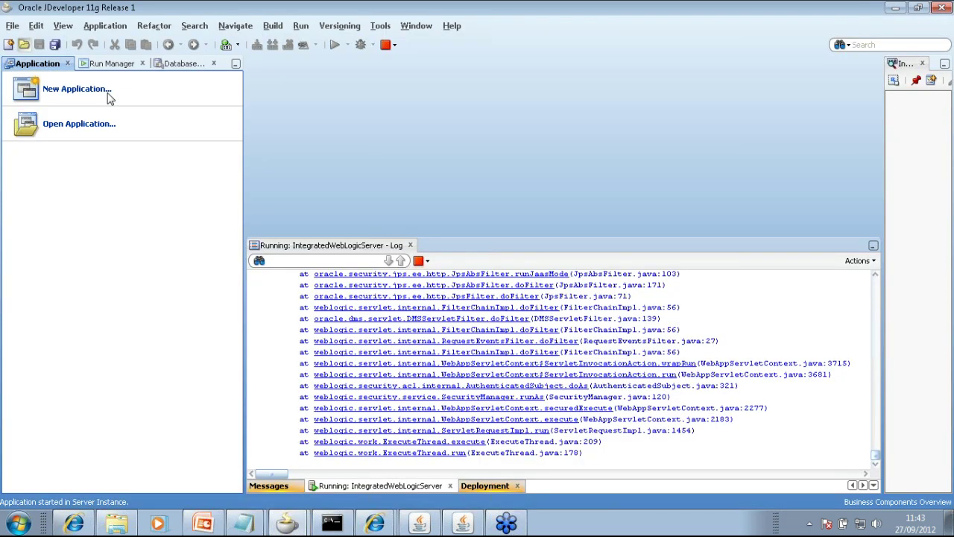
pyautogui.click(97, 123)
pyautogui.click(448, 99)
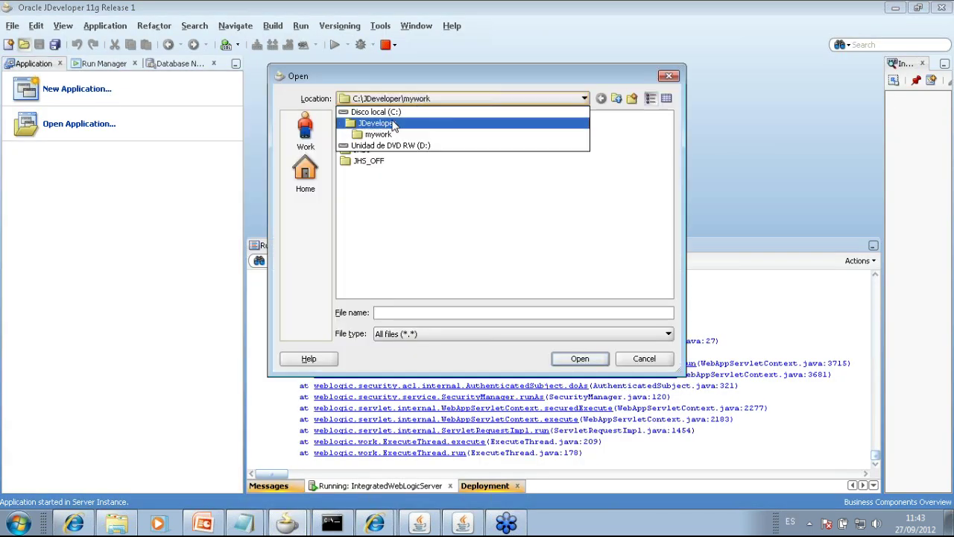
pyautogui.click(380, 110)
pyautogui.doubleClick(369, 295)
pyautogui.doubleClick(360, 119)
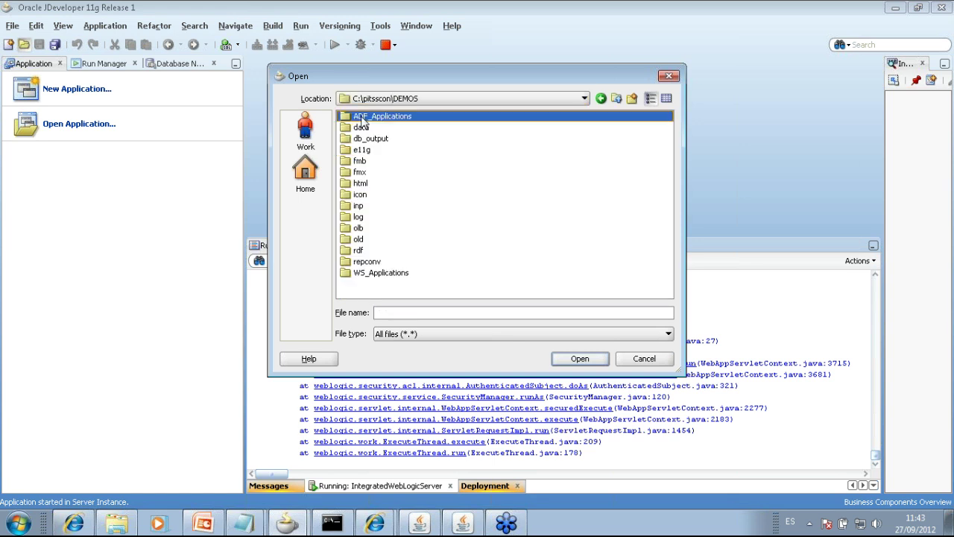
pyautogui.doubleClick(369, 120)
pyautogui.doubleClick(373, 128)
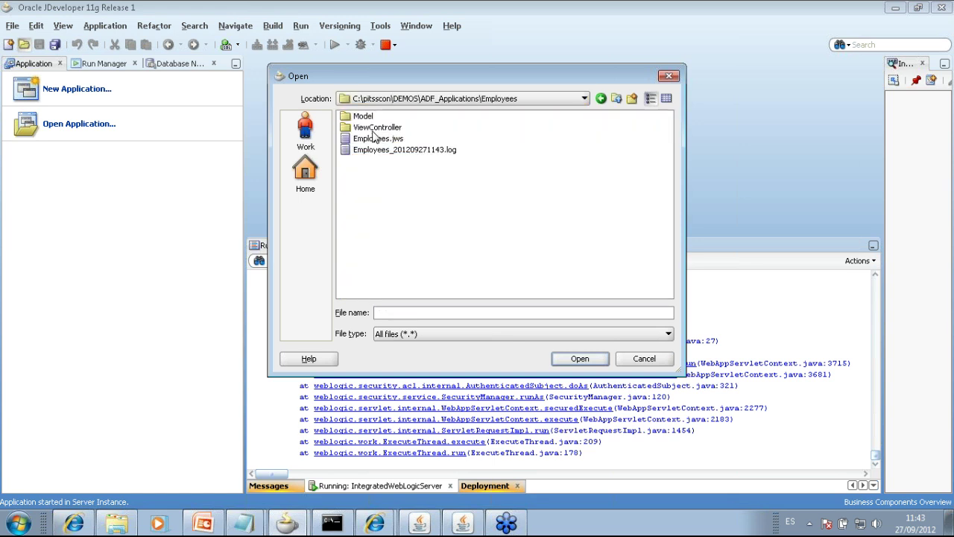
pyautogui.doubleClick(366, 142)
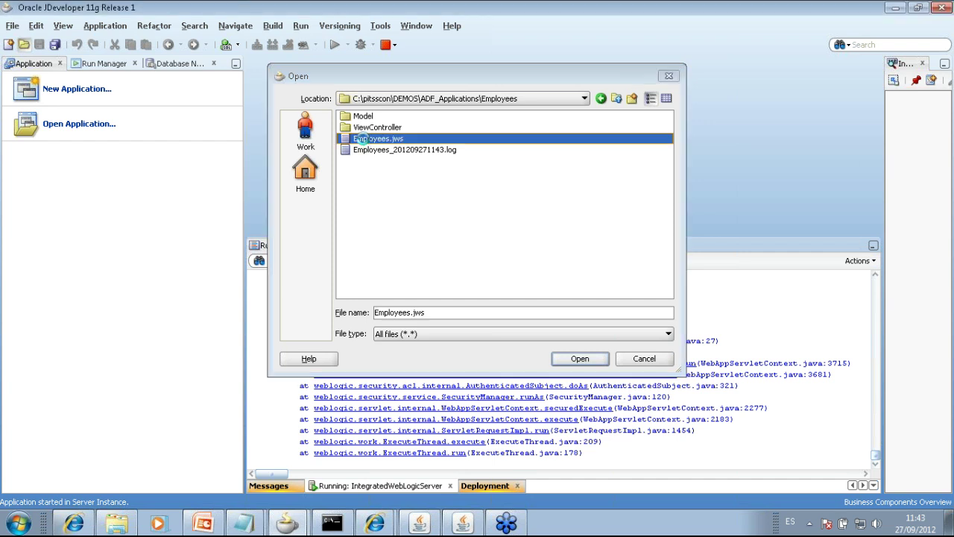
# Step: Examine the Model project's services and entities packages and the ViewController project's Web Content folder
pyautogui.rightClick(42, 113)
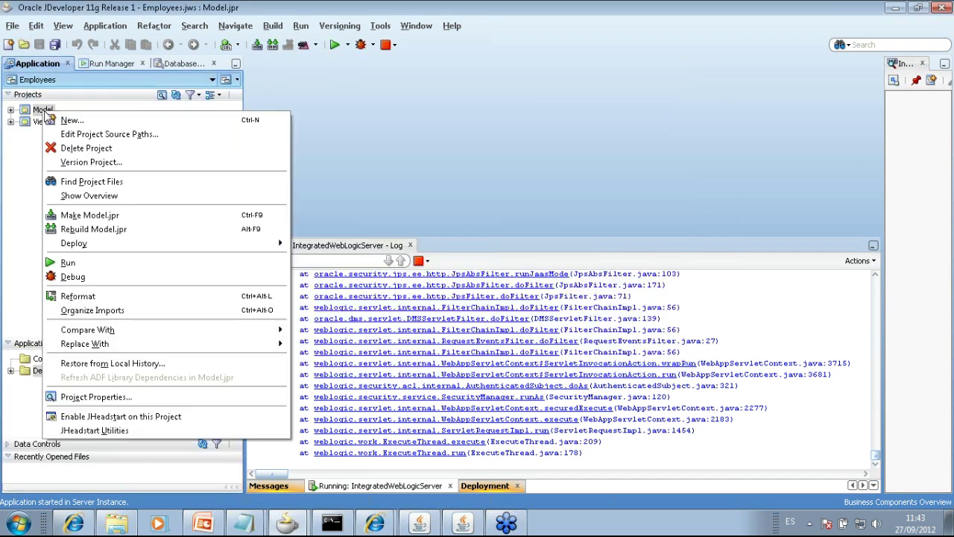
pyautogui.click(11, 109)
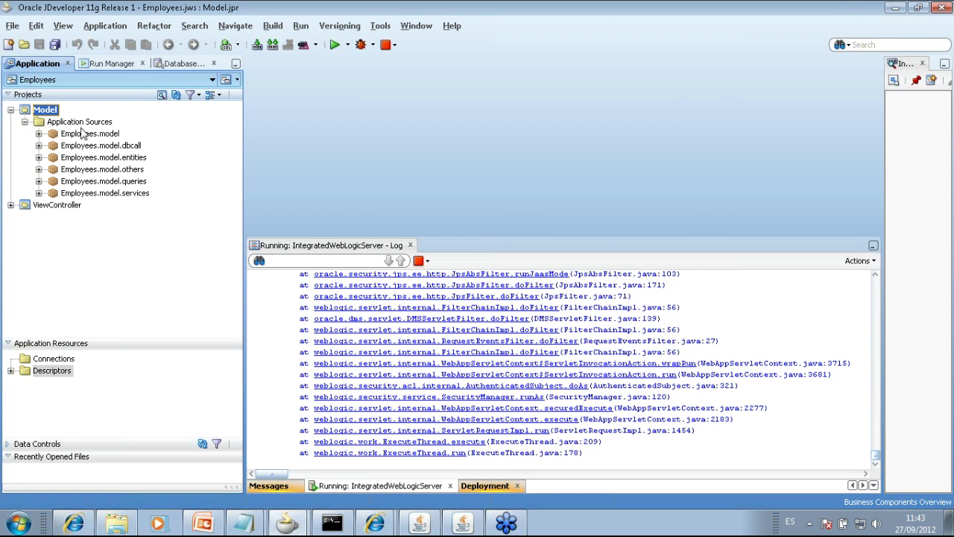
pyautogui.click(39, 193)
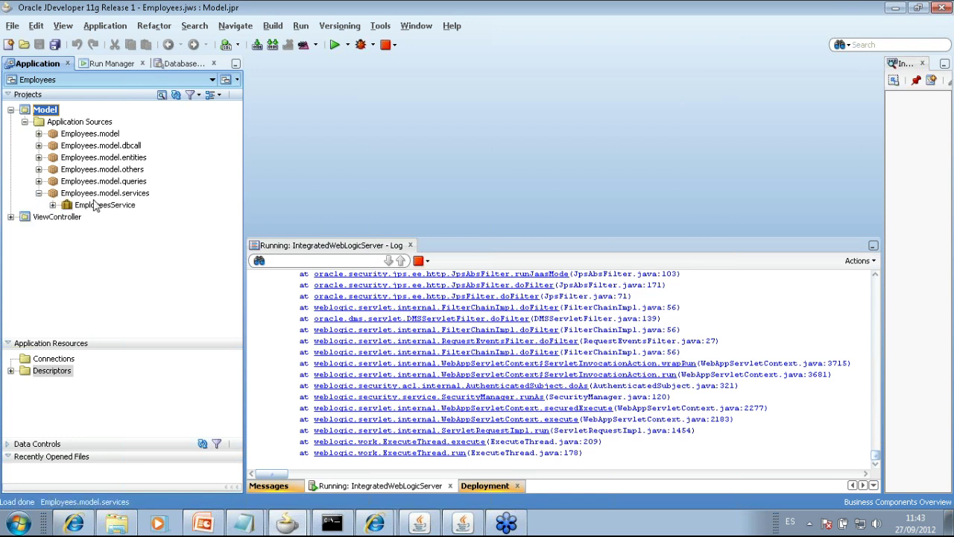
pyautogui.click(39, 157)
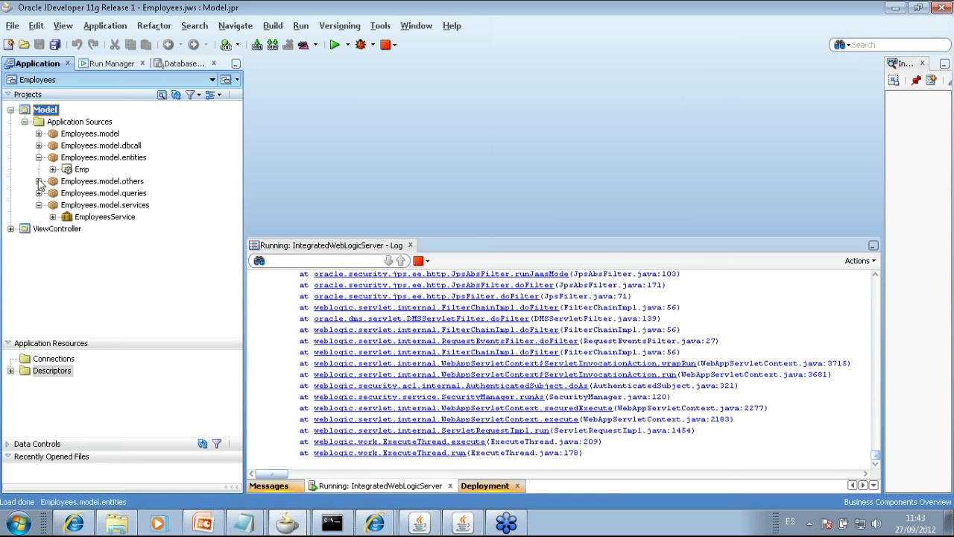
pyautogui.click(11, 229)
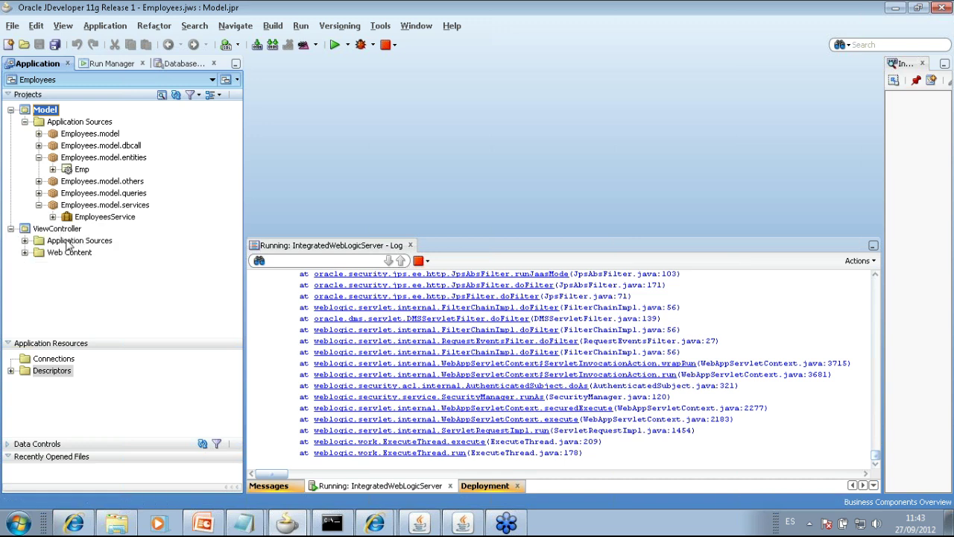
pyautogui.click(25, 253)
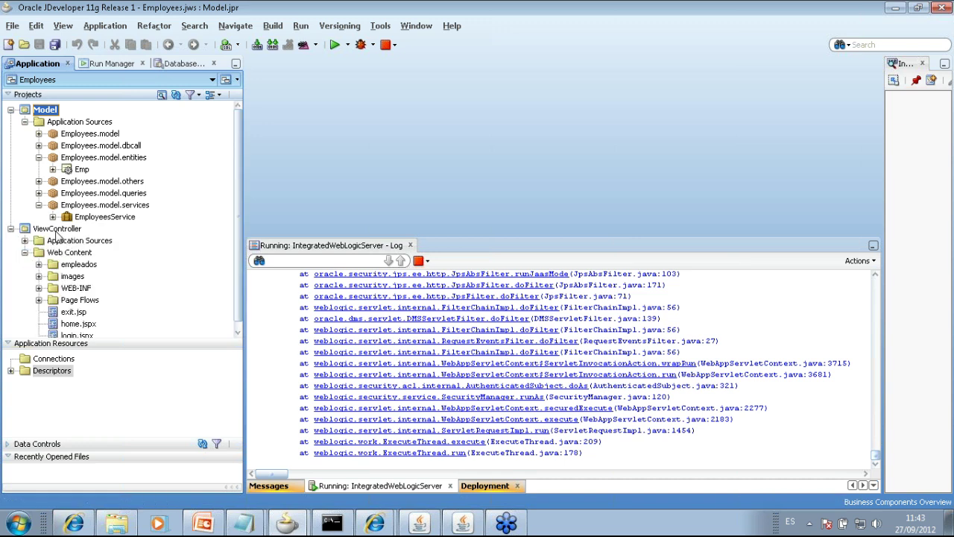
# Step: Create the Model project's Business Components database connection scott with username scott, the account password and SID orcl, and apply the project properties
pyautogui.rightClick(46, 116)
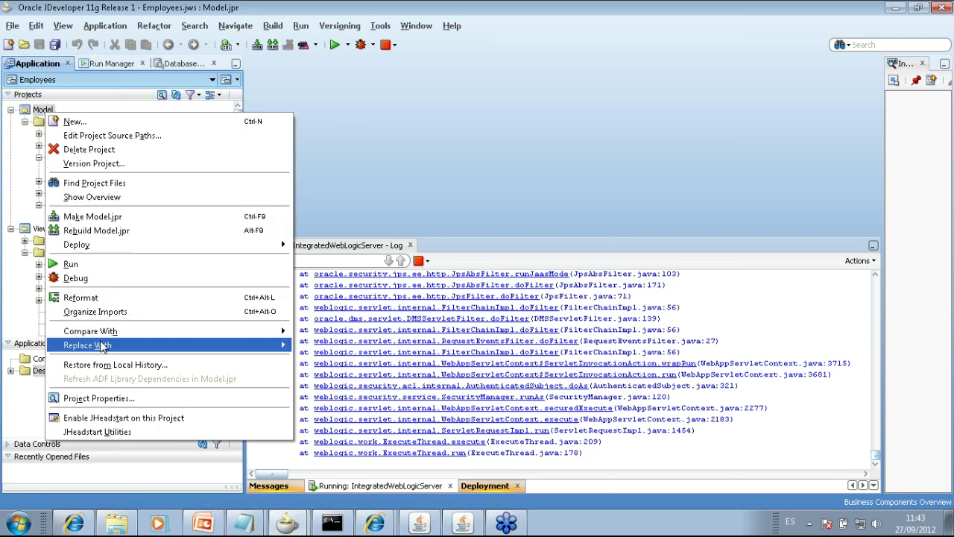
pyautogui.click(99, 398)
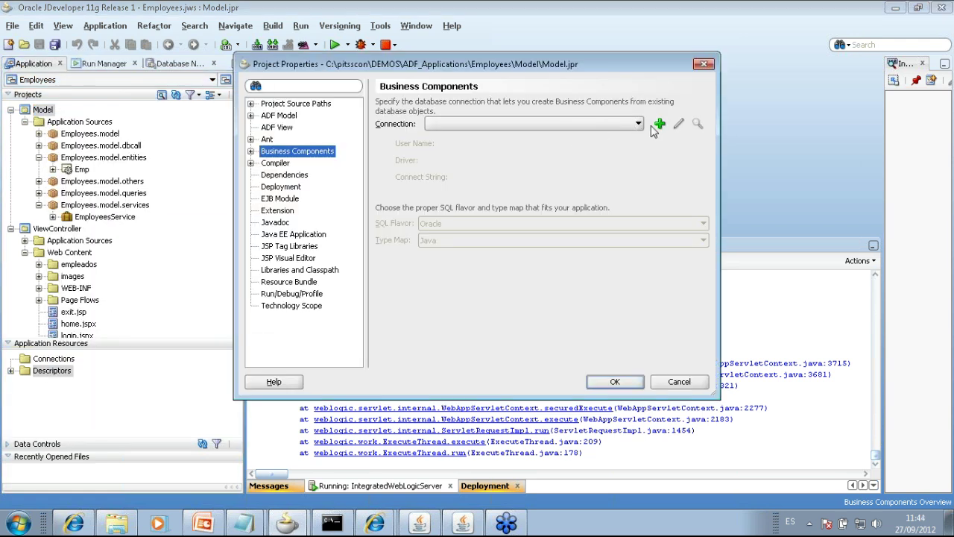
pyautogui.click(659, 124)
pyautogui.write('s')
pyautogui.press('Tab')
pyautogui.press('Tab')
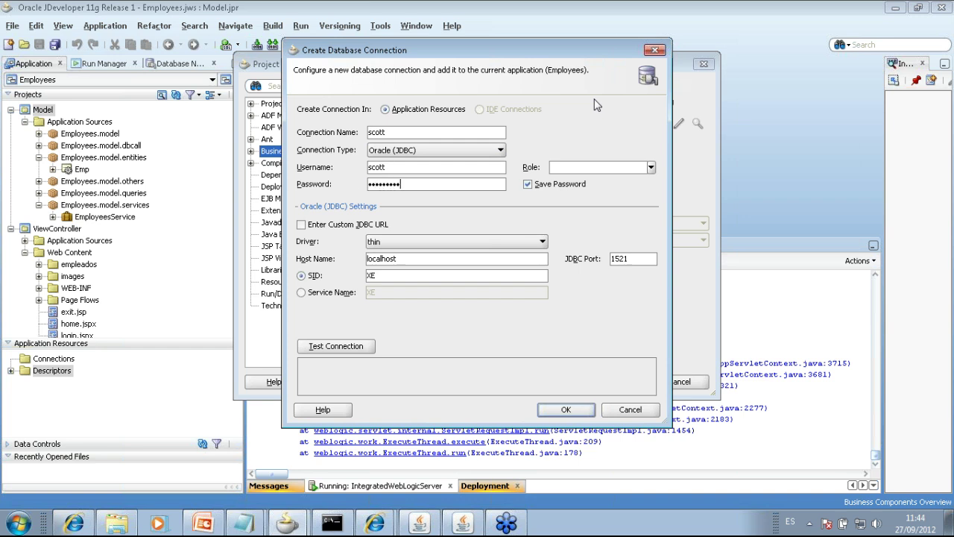
pyautogui.click(395, 273)
pyautogui.write('orcl')
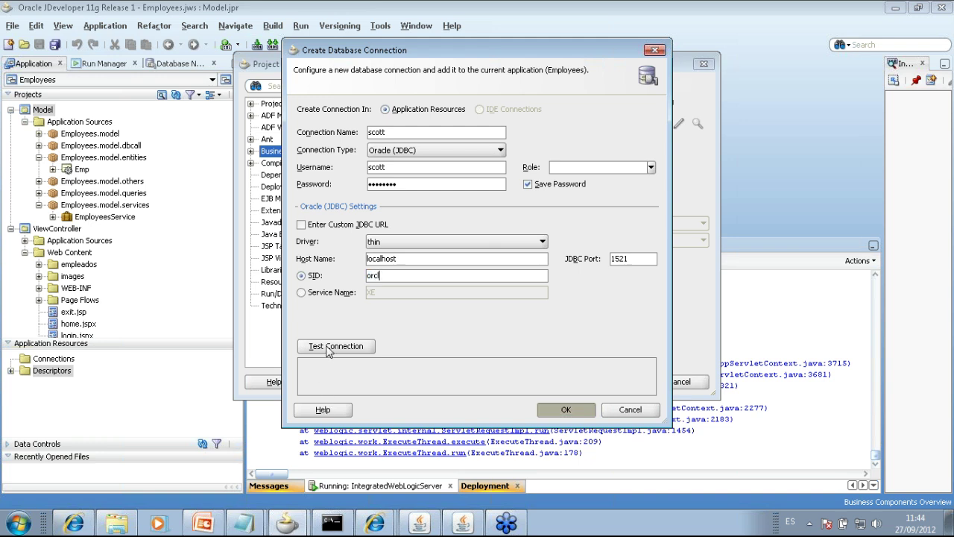
pyautogui.press('Return')
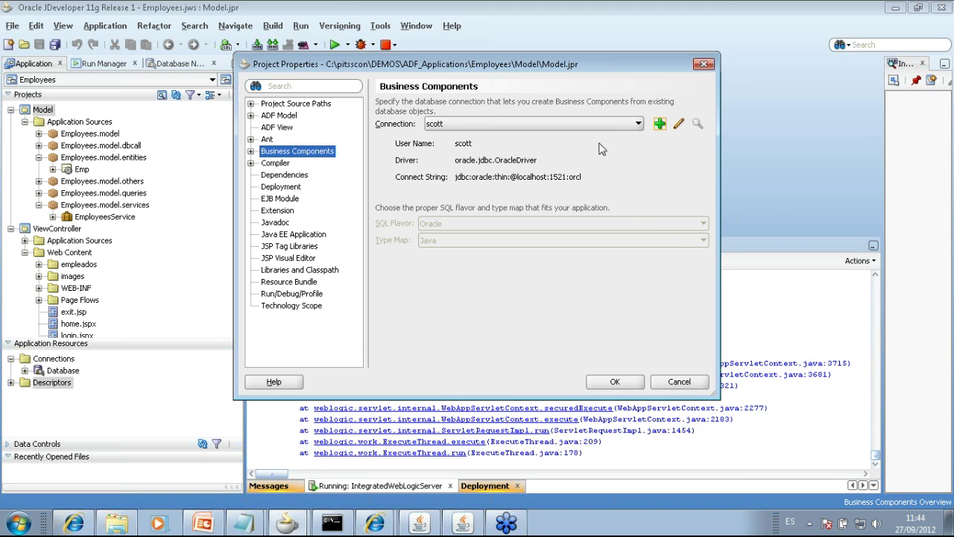
pyautogui.click(615, 382)
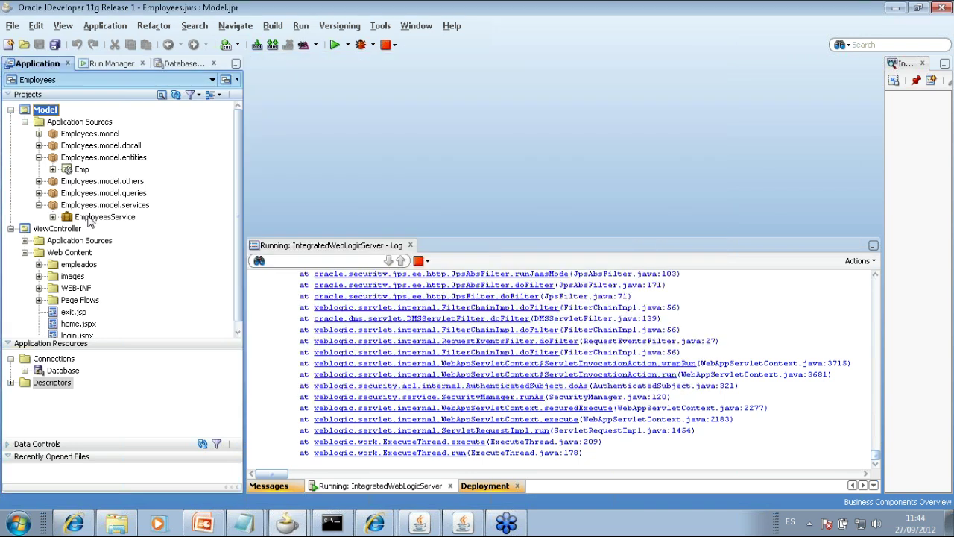
# Step: Check the configurations of the EmployeesService application module and accept them
pyautogui.rightClick(104, 217)
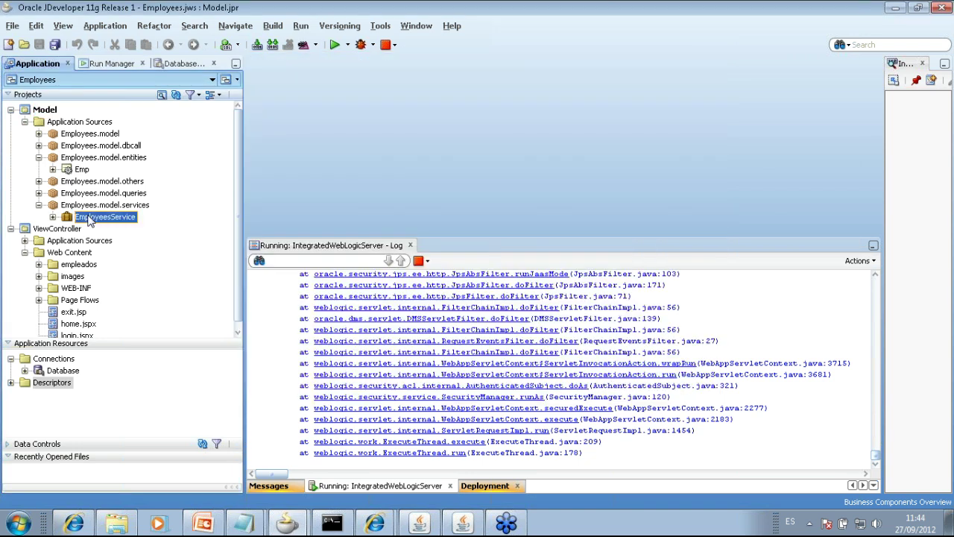
pyautogui.click(123, 296)
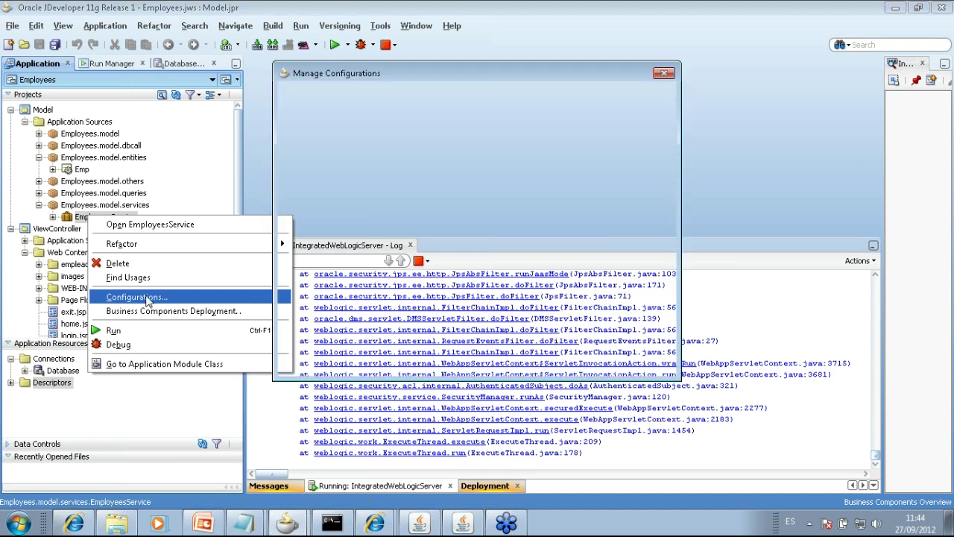
pyautogui.click(575, 364)
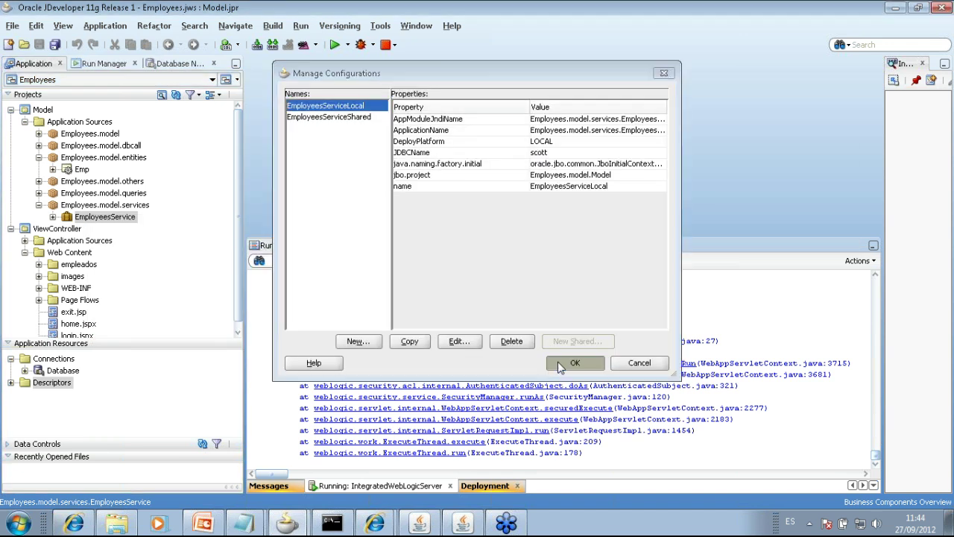
# Step: Run the home.jspx page from the ViewController project's Web Content
pyautogui.scroll(-1, 241, 194)
pyautogui.click(79, 318)
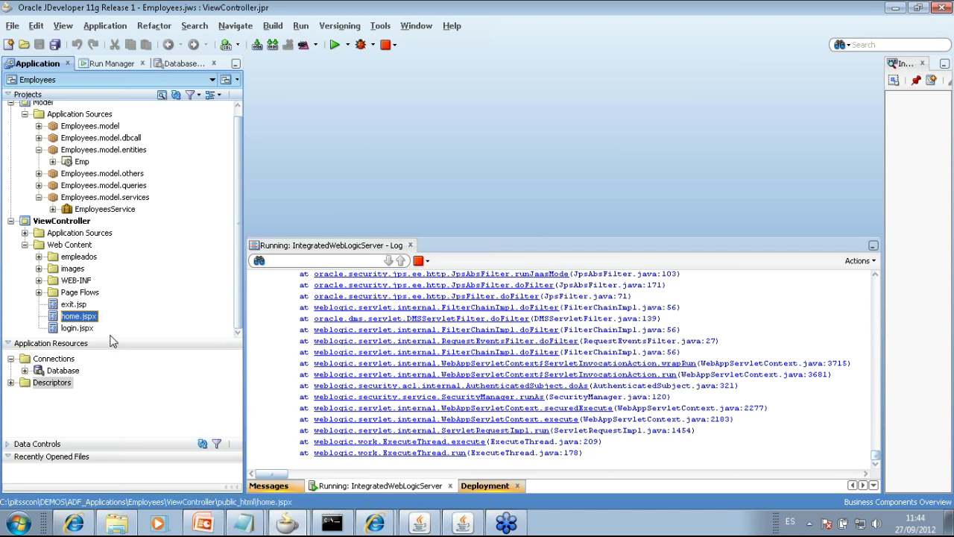
pyautogui.rightClick(78, 317)
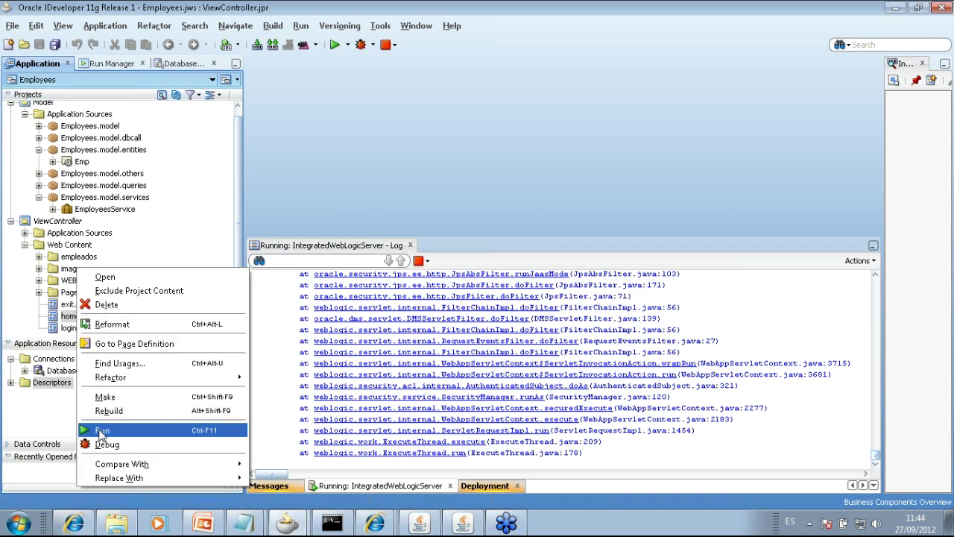
pyautogui.click(102, 431)
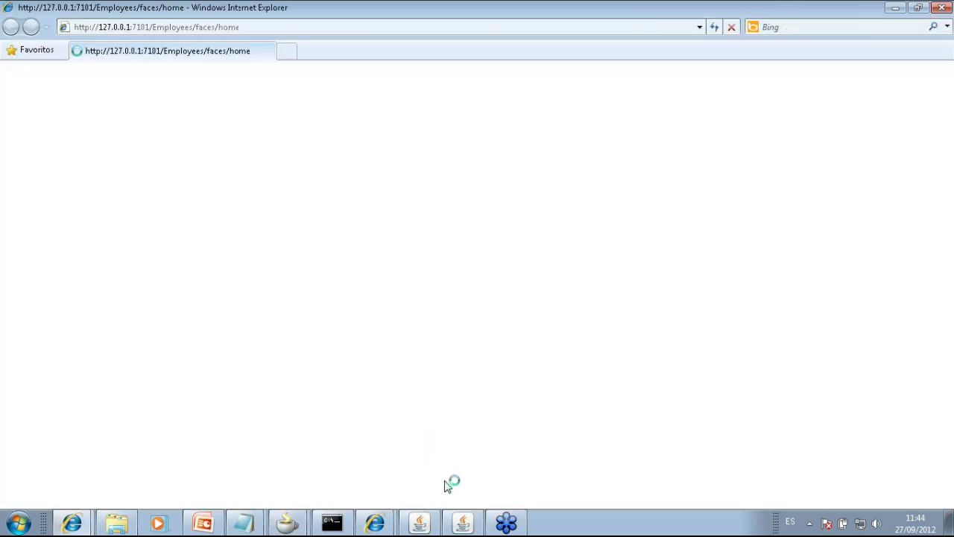
# Step: Show the original Forms Empleados window, move it aside, and open the Empleados module in the ADF application
pyautogui.click(462, 522)
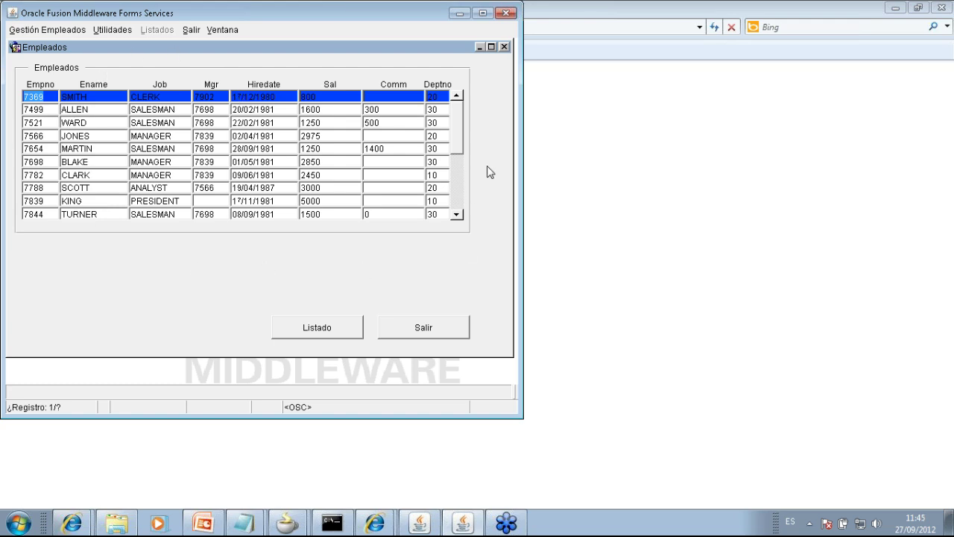
pyautogui.moveTo(380, 20); pyautogui.dragTo(699, 22)
pyautogui.click(64, 122)
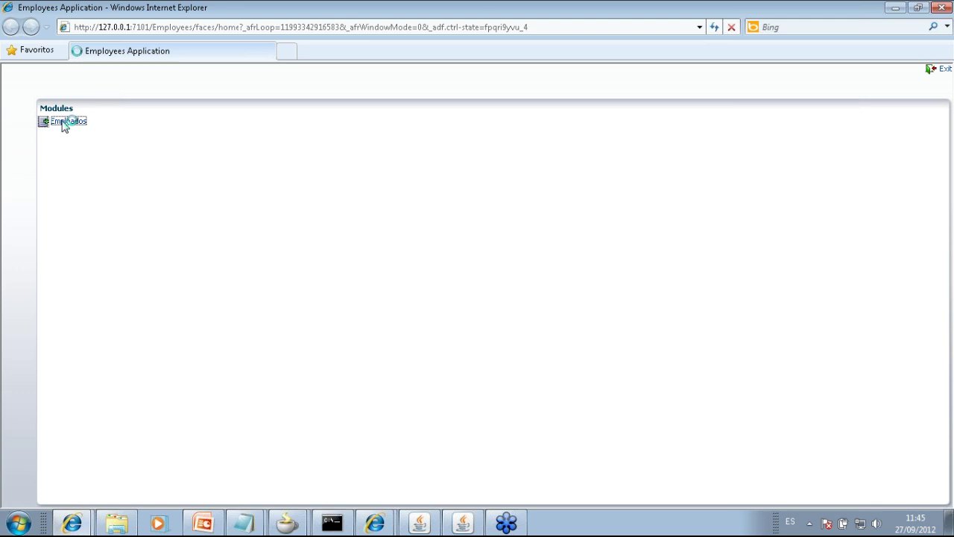
pyautogui.click(64, 123)
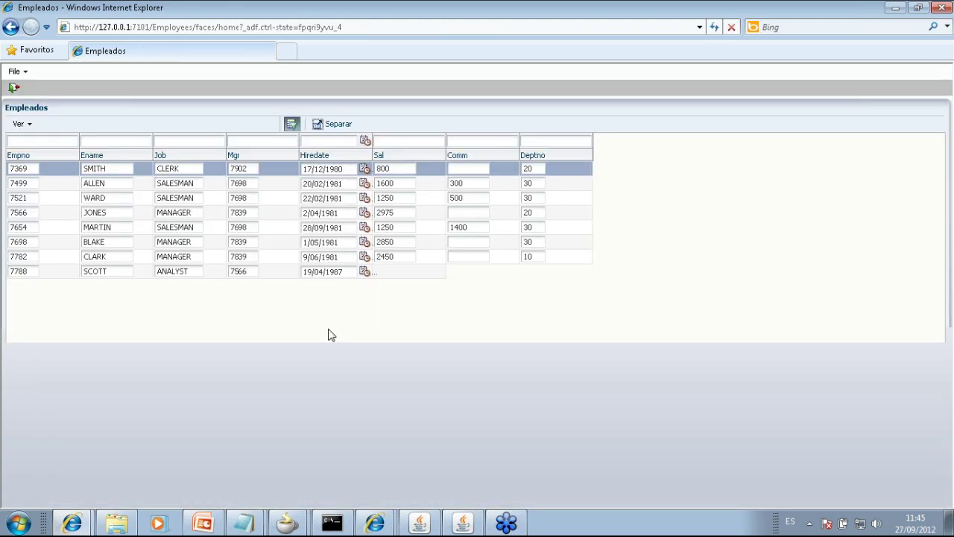
# Step: Place the original Forms Empleados window beside the ADF page to compare them, and return to the ADF page
pyautogui.click(462, 524)
pyautogui.moveTo(560, 25); pyautogui.dragTo(690, 162)
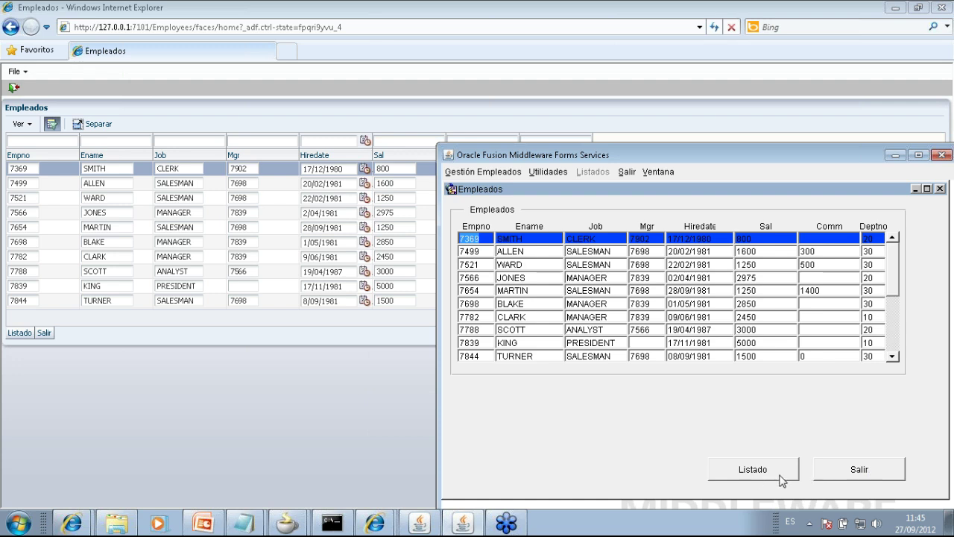
pyautogui.click(225, 97)
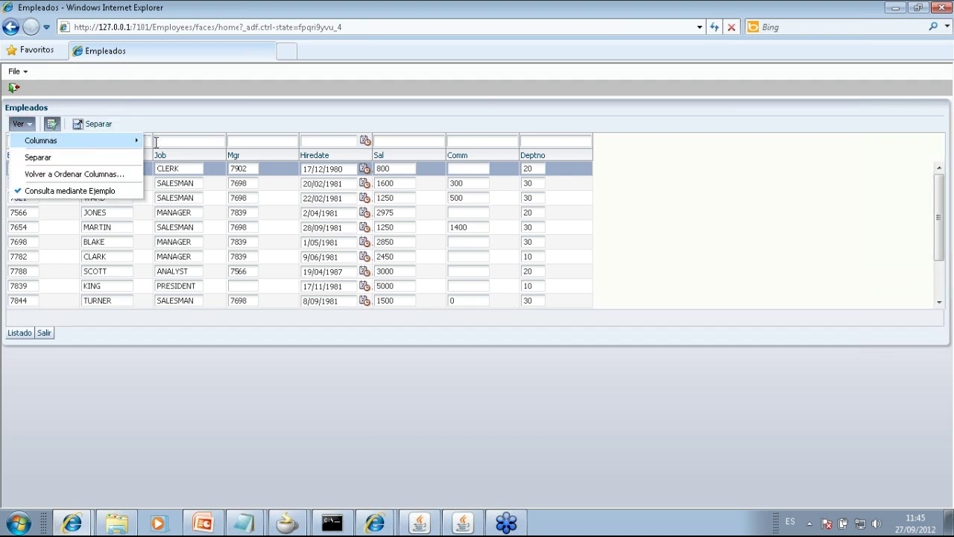
# Step: Hide the Deptno column in the ADF Empleados table
pyautogui.moveTo(171, 165)
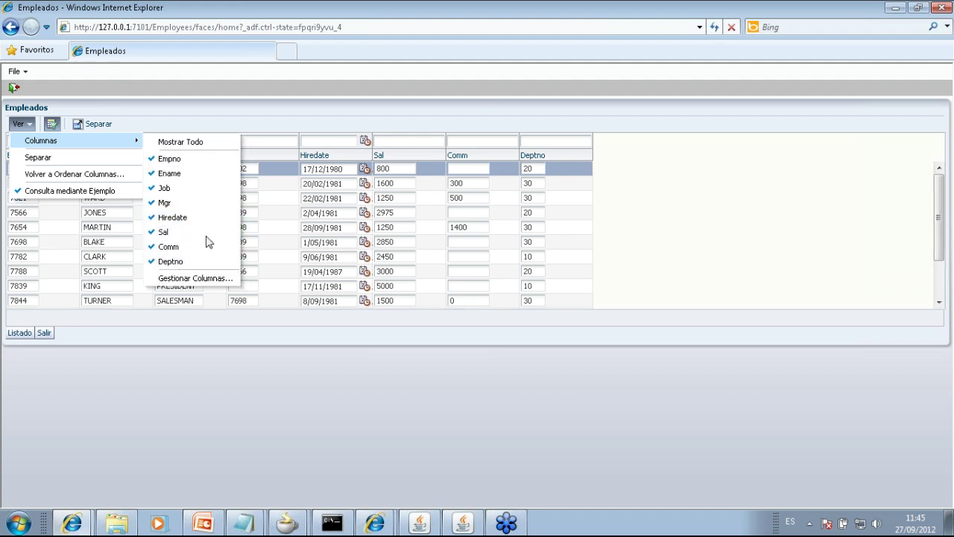
pyautogui.click(232, 246)
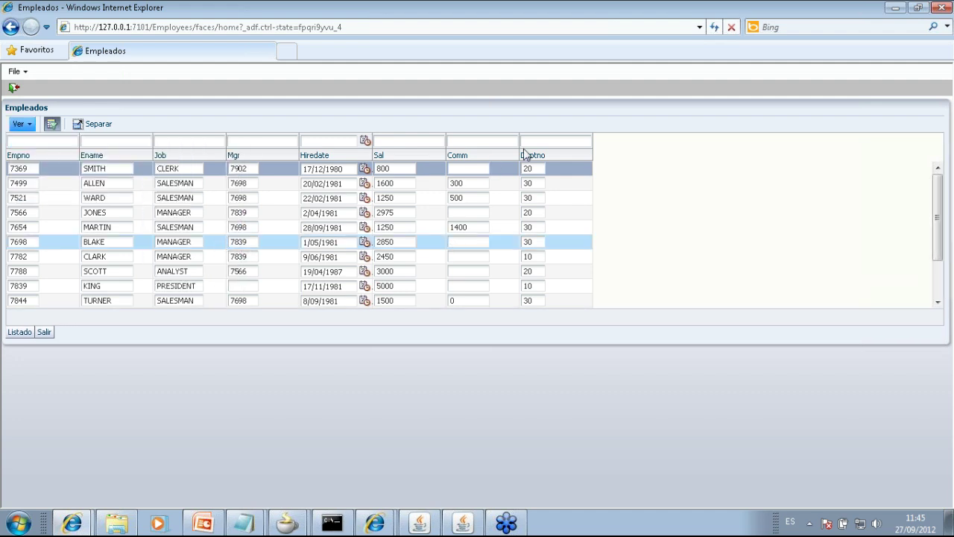
pyautogui.moveTo(528, 155); pyautogui.dragTo(557, 341)
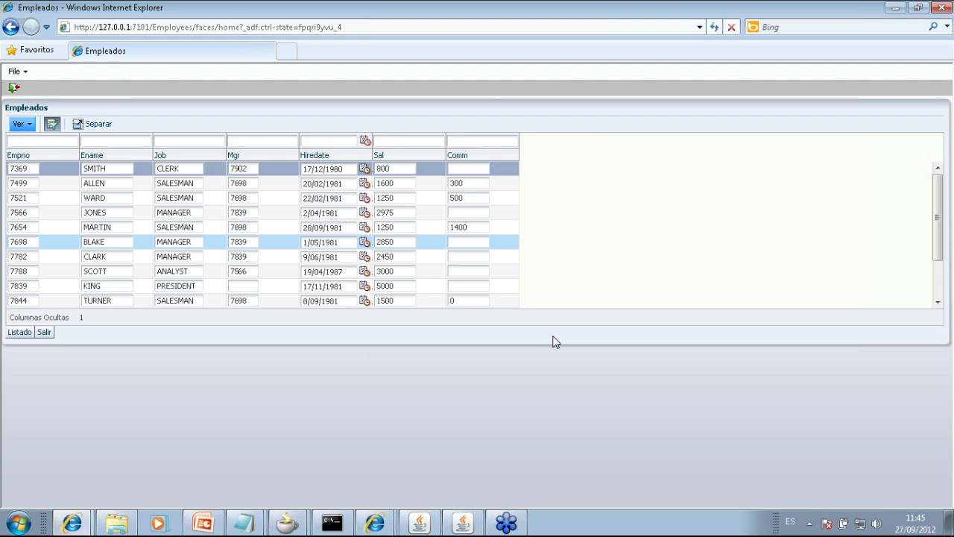
# Step: View the date picker for the first employee's Hiredate, close it, and exit the Empleados module to the module list
pyautogui.click(365, 169)
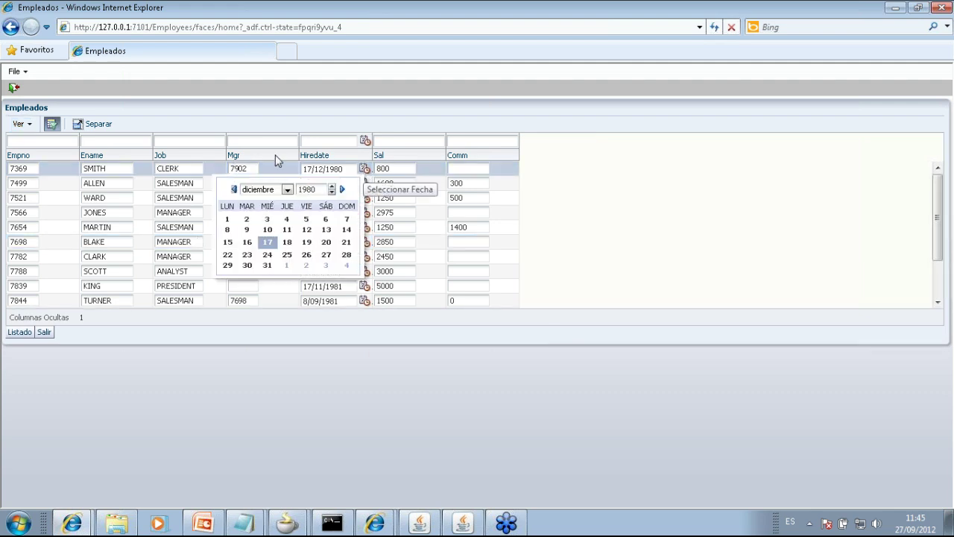
pyautogui.click(617, 180)
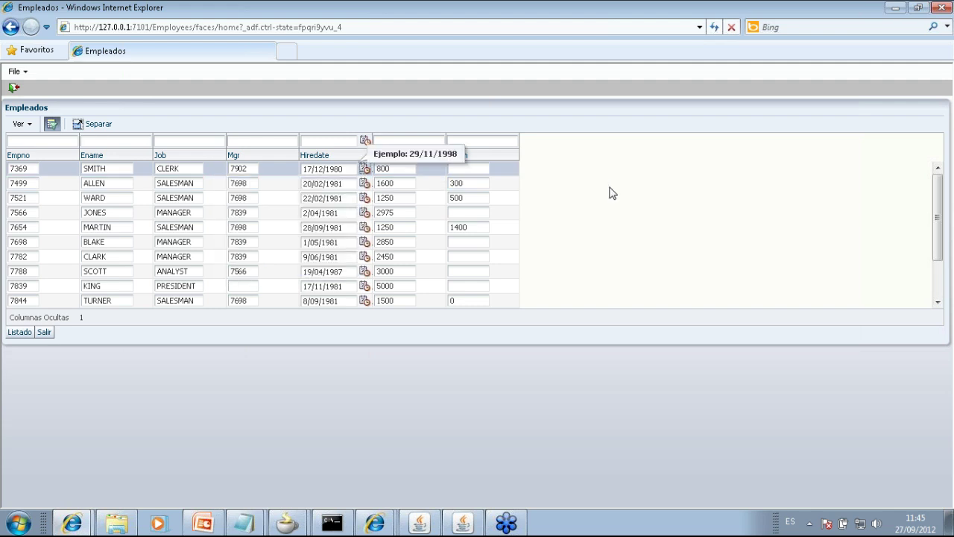
pyautogui.click(23, 333)
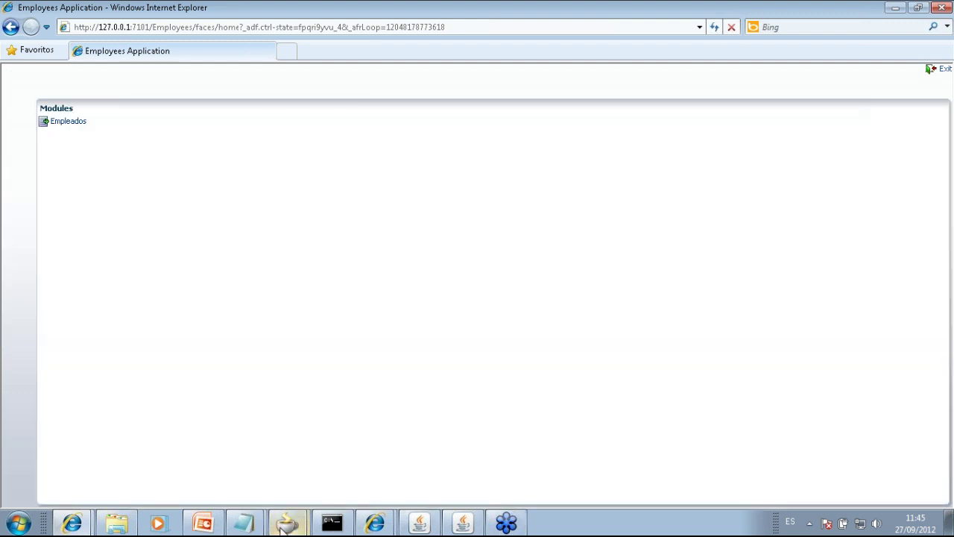
# Step: Switch to PITSS.CON, leave the ADF Assistant, and launch the APEX Assistant
pyautogui.click(421, 524)
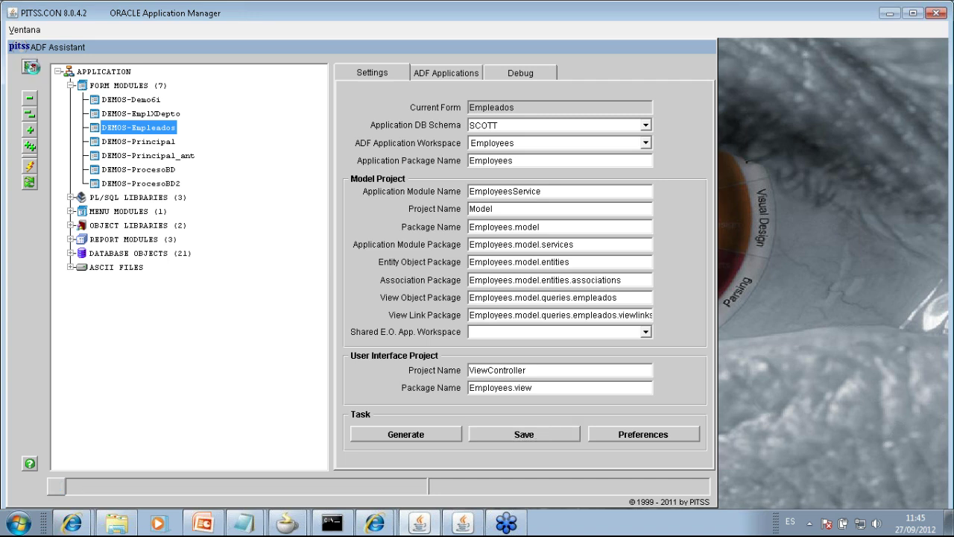
pyautogui.click(31, 68)
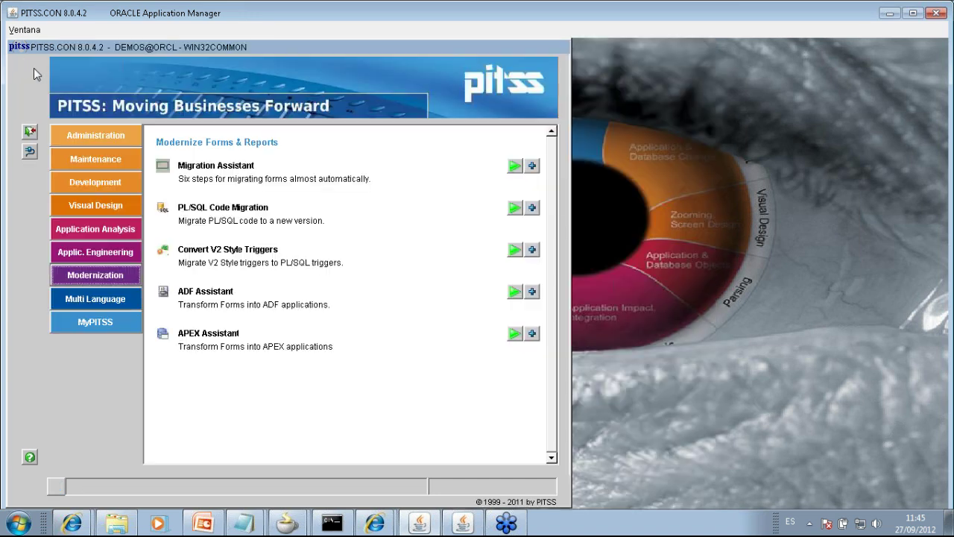
pyautogui.click(513, 334)
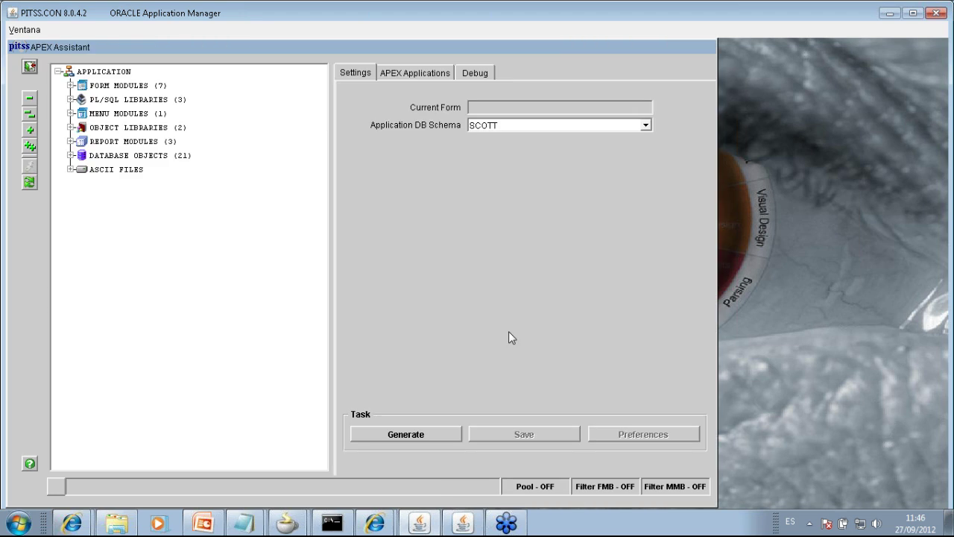
# Step: Generate an APEX application from the DEMOS-EmplXDepto form module using the SCOTT database schema
pyautogui.click(111, 87)
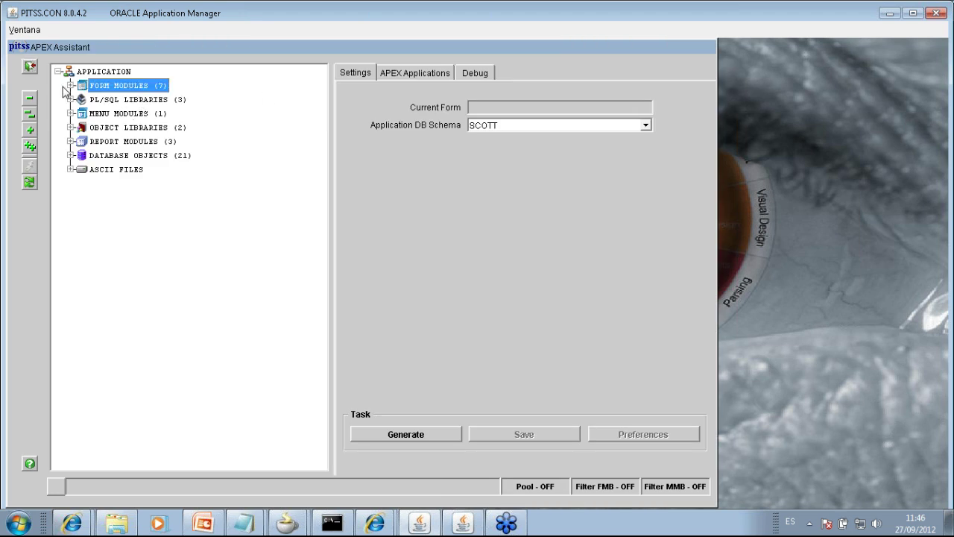
pyautogui.click(70, 86)
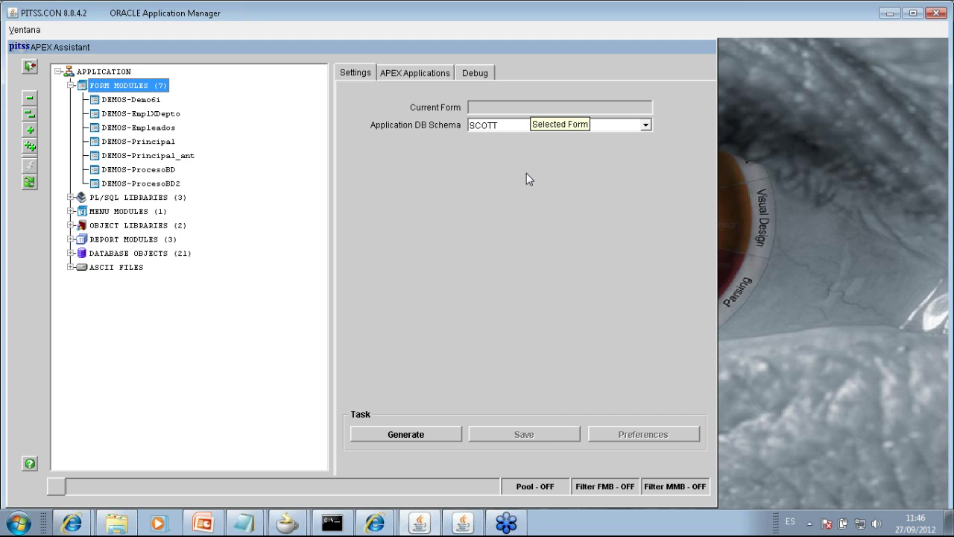
pyautogui.click(142, 116)
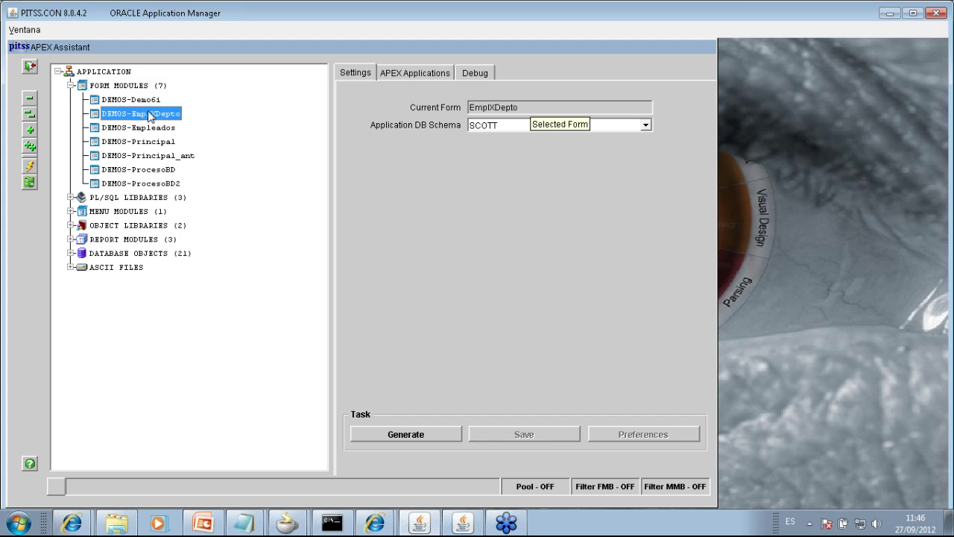
pyautogui.click(395, 434)
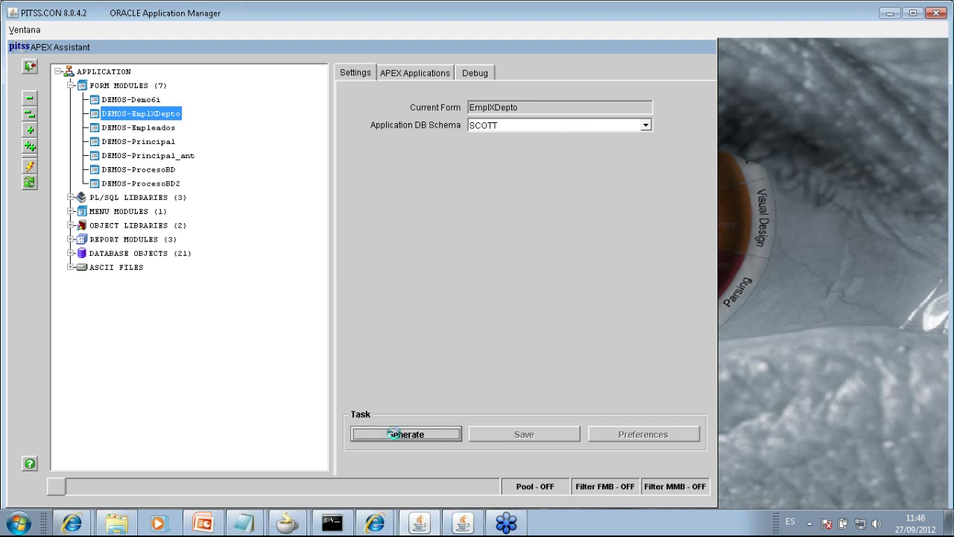
# Step: Examine the generated EMPLXDEPTO APEX application, expanding its CANVAS2 page and CONTROL region to inspect items and processes
pyautogui.click(384, 75)
pyautogui.click(388, 98)
pyautogui.click(425, 113)
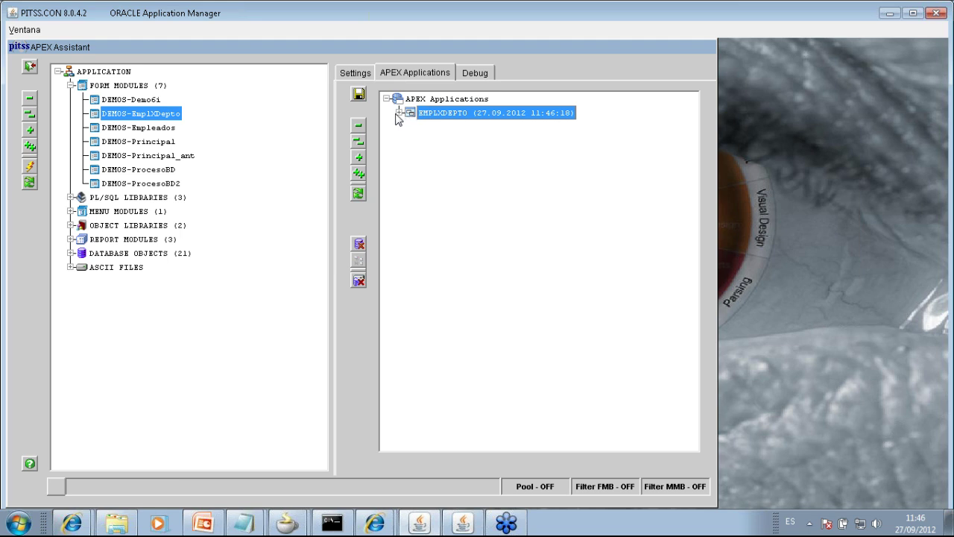
pyautogui.click(399, 113)
pyautogui.click(412, 127)
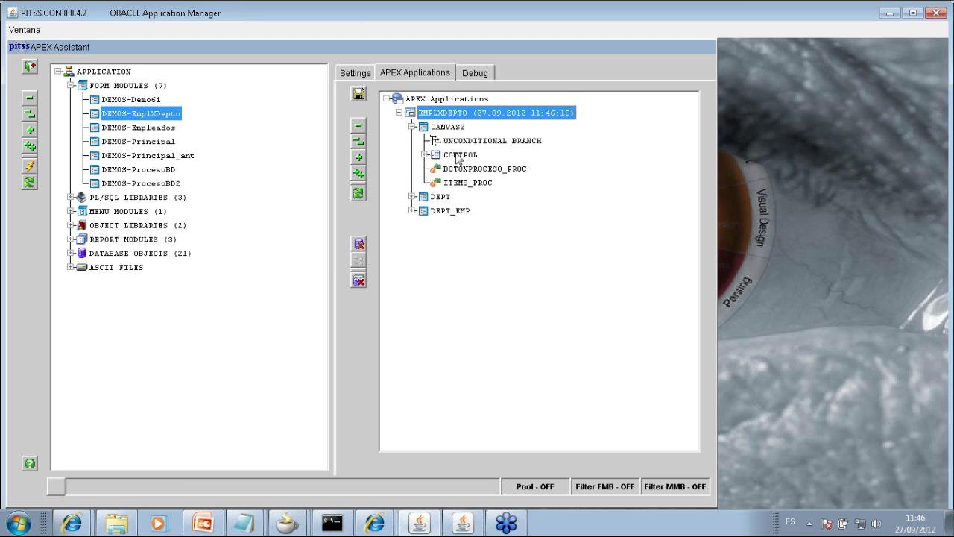
pyautogui.click(424, 154)
pyautogui.click(466, 184)
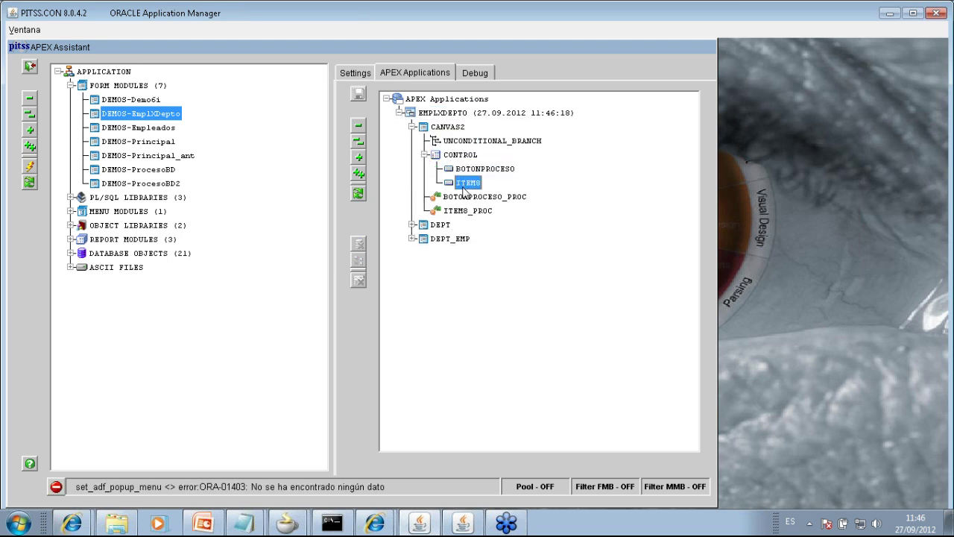
pyautogui.click(464, 211)
# Step: Examine the items in the DEPT page's DEPT region and expand the DEPT_EMP page of the generated application
pyautogui.click(412, 224)
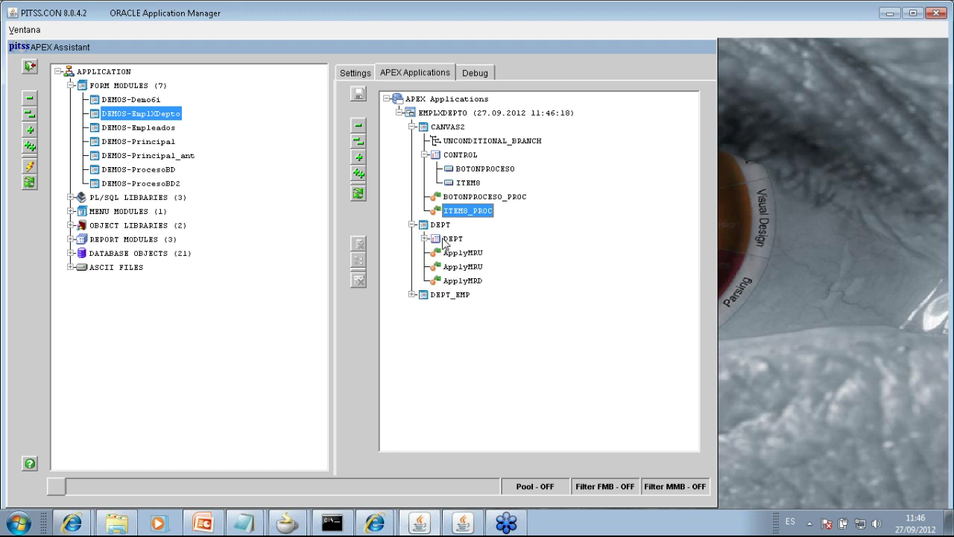
pyautogui.click(446, 239)
pyautogui.click(424, 239)
pyautogui.click(469, 254)
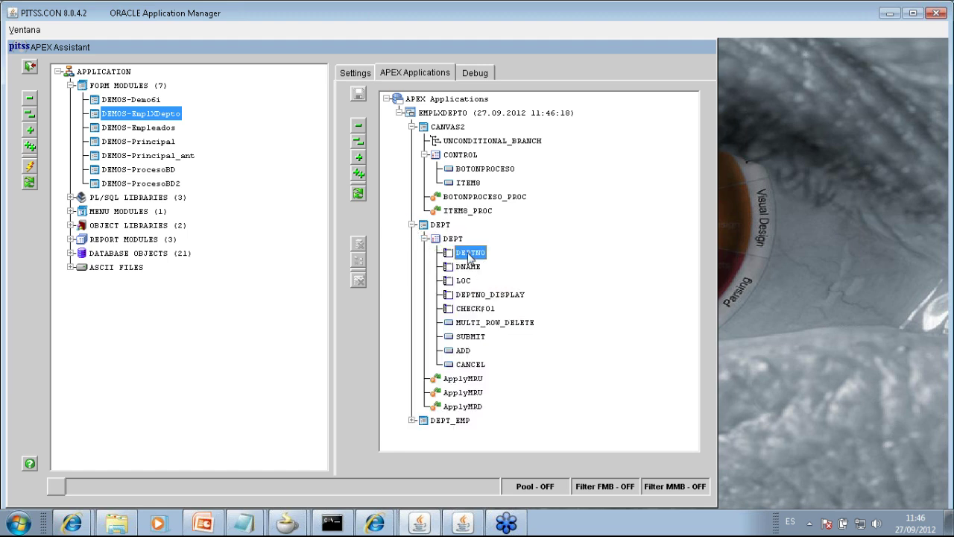
pyautogui.click(464, 281)
pyautogui.click(469, 309)
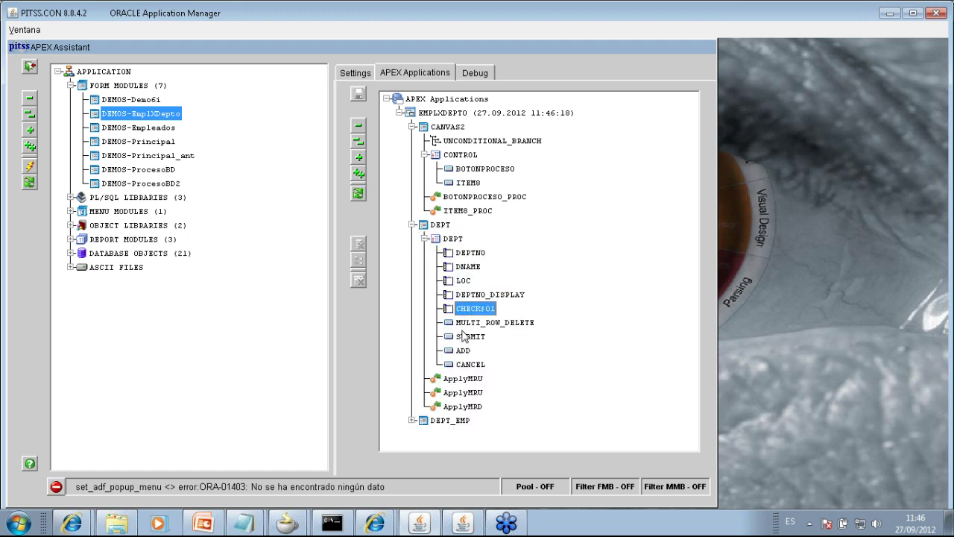
pyautogui.click(414, 421)
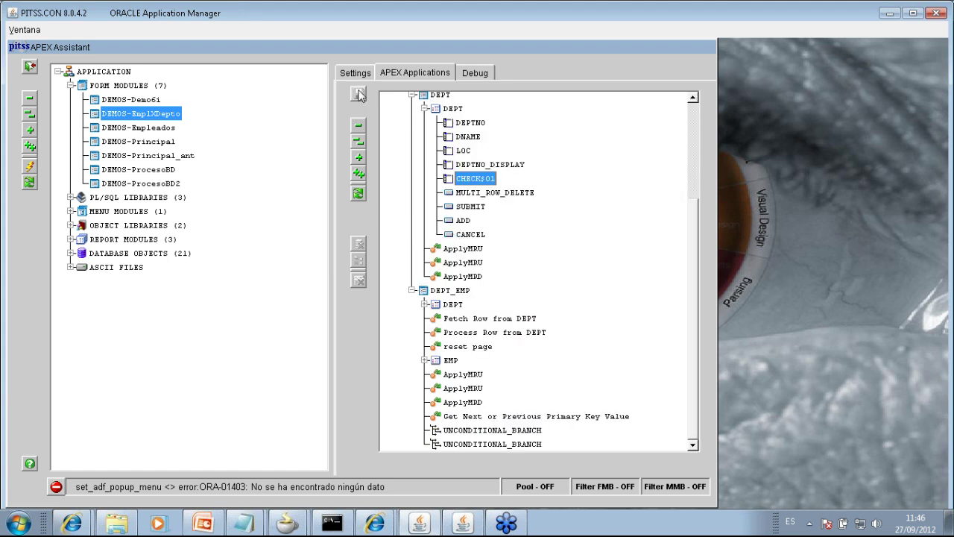
# Step: Save the EMPLXDEPTO application's APEX script as EMPLXDEPTO.sql in the proposed folder
pyautogui.moveTo(701, 237); pyautogui.dragTo(694, 141)
pyautogui.click(441, 116)
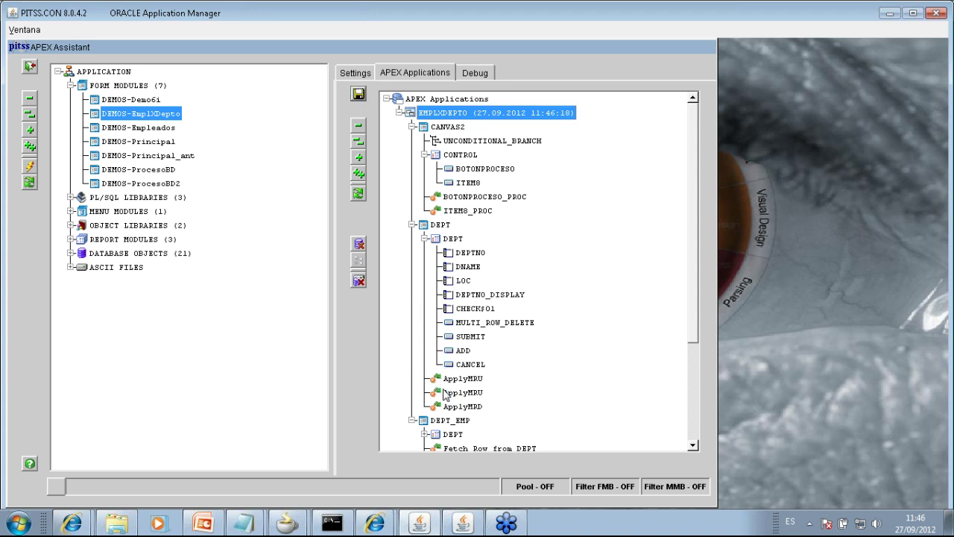
pyautogui.click(358, 243)
pyautogui.click(447, 179)
pyautogui.click(403, 196)
pyautogui.doubleClick(429, 247)
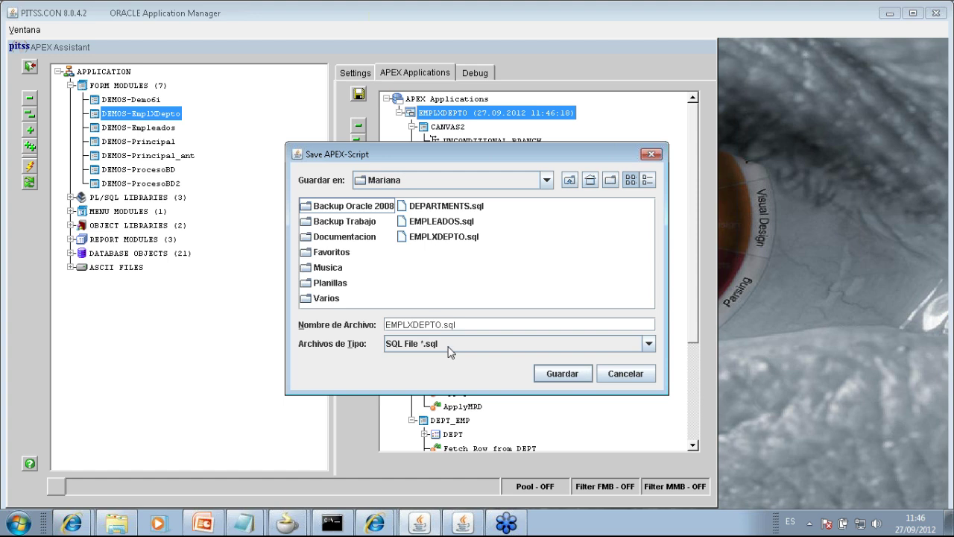
pyautogui.click(563, 376)
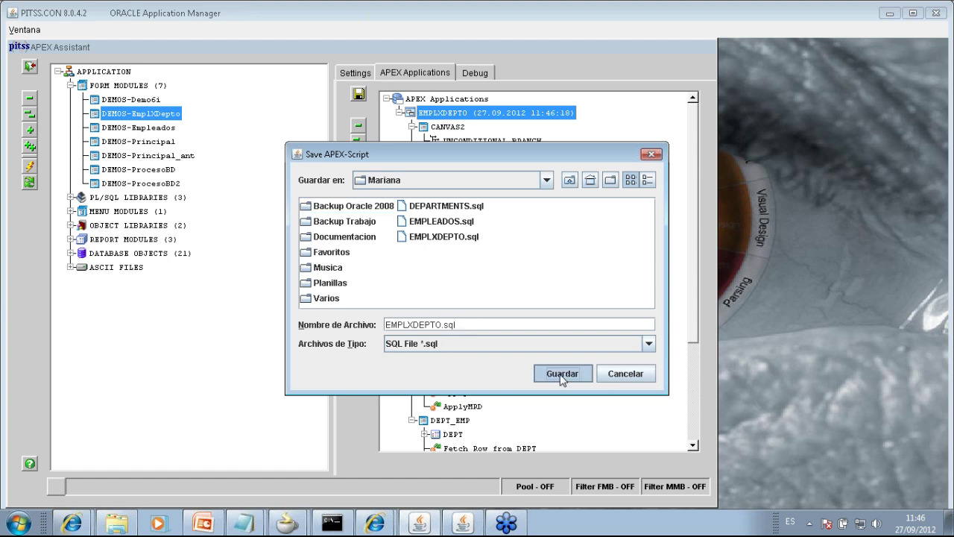
# Step: Switch to Windows Explorer, go to the script's folder on drive C, and open the EMPLXDEPTO SQL file in Notepad
pyautogui.click(118, 523)
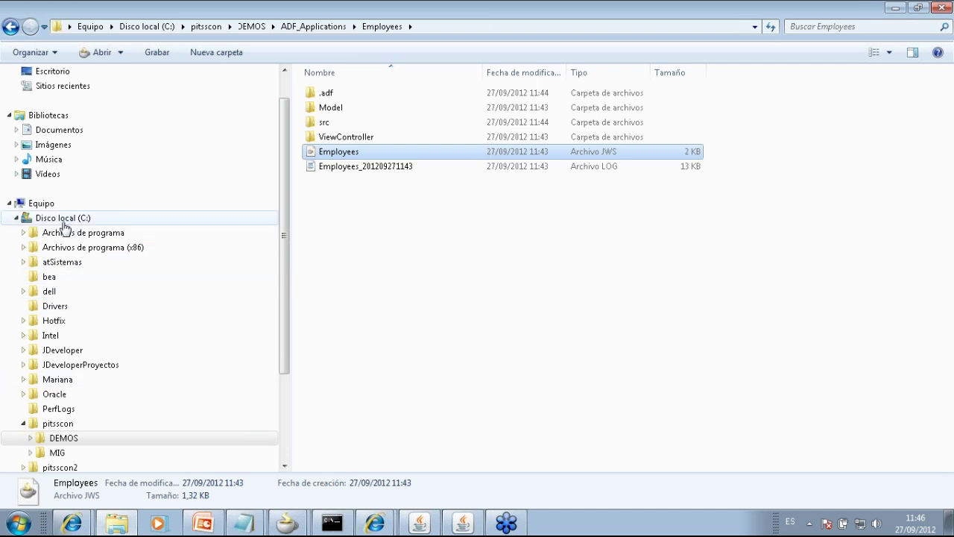
pyautogui.click(57, 381)
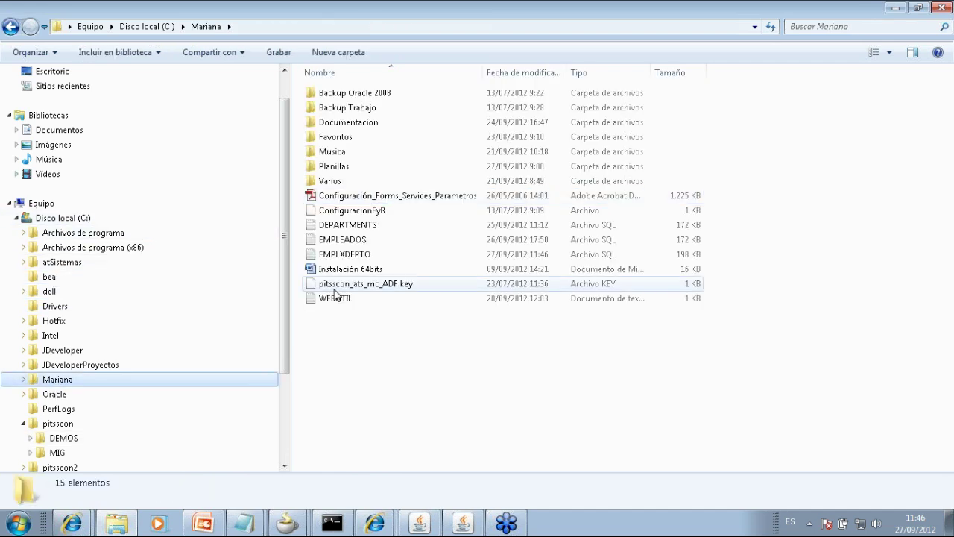
pyautogui.doubleClick(335, 257)
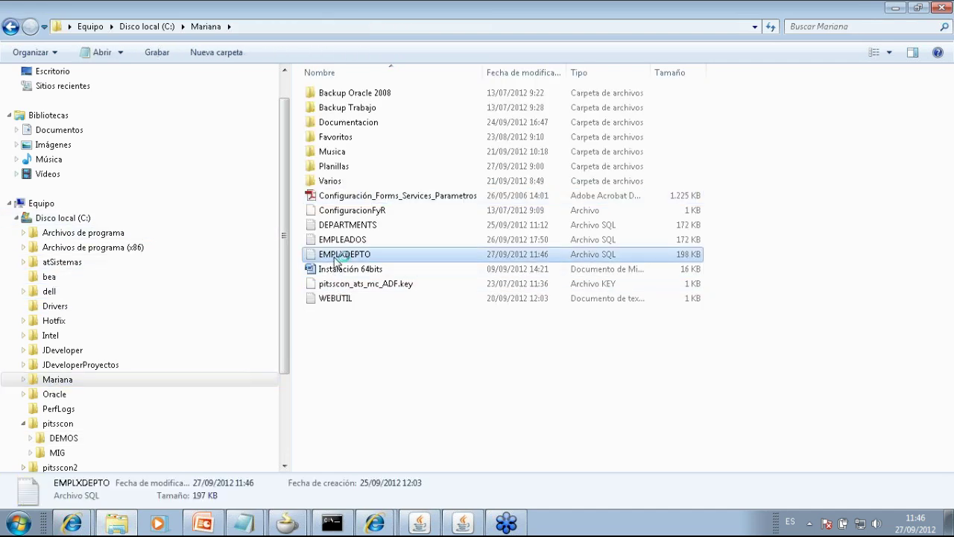
pyautogui.doubleClick(335, 332)
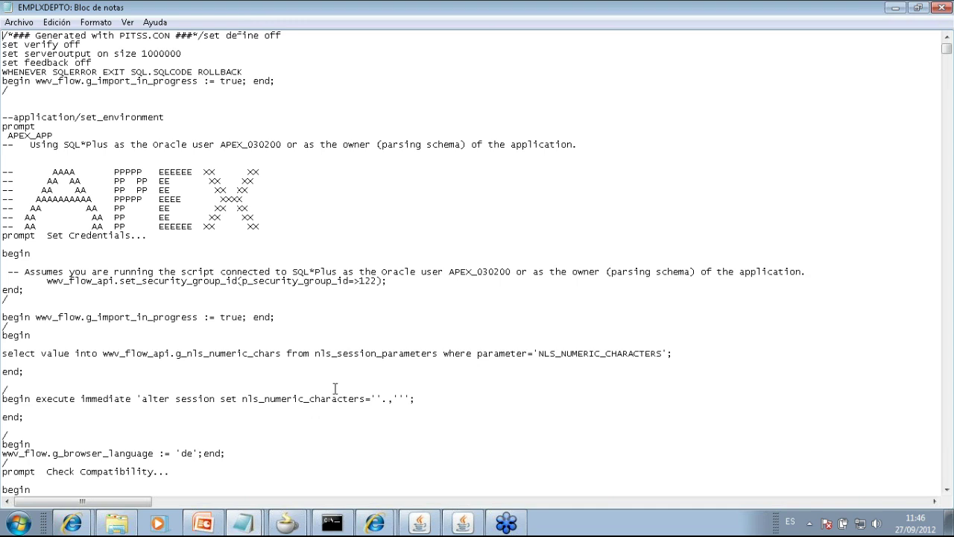
# Step: Look through the generated APEX script from the environment settings to the page templates, and close the file
pyautogui.moveTo(3, 36); pyautogui.dragTo(156, 427)
pyautogui.scroll(-20, 156, 431)
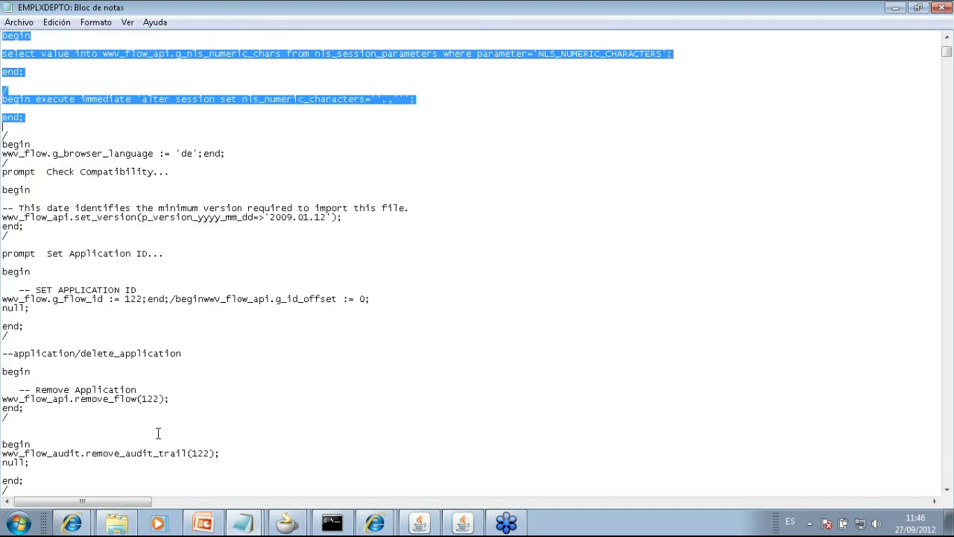
pyautogui.scroll(-20, 158, 433)
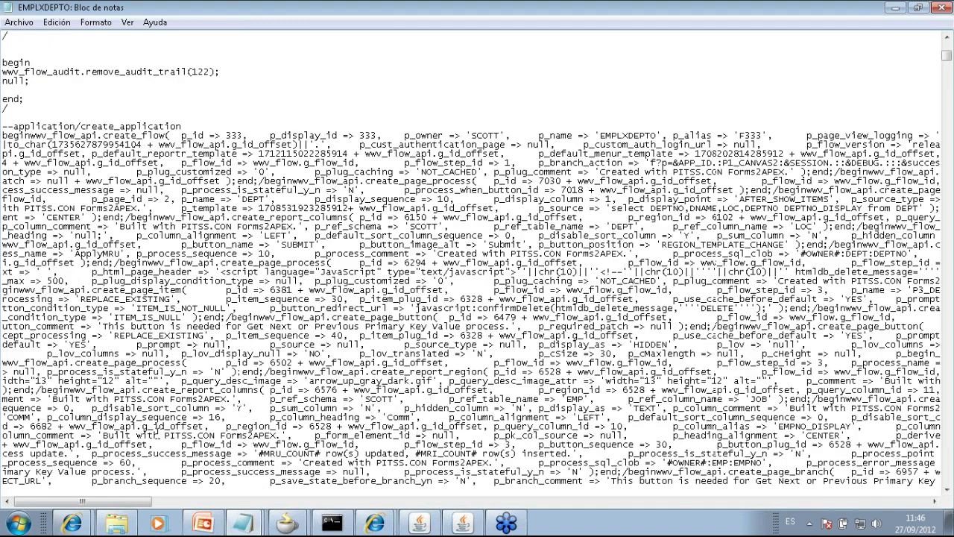
pyautogui.scroll(-4, 153, 431)
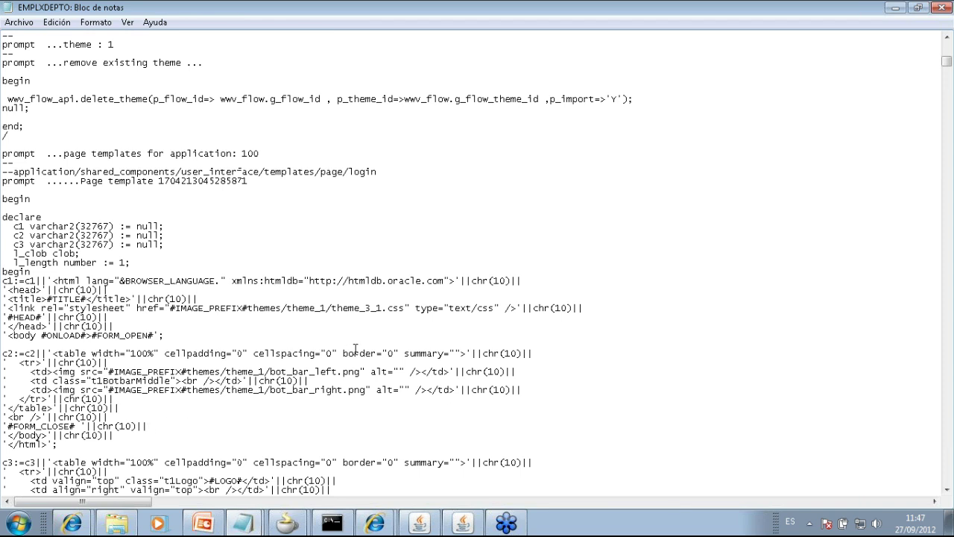
pyautogui.click(943, 7)
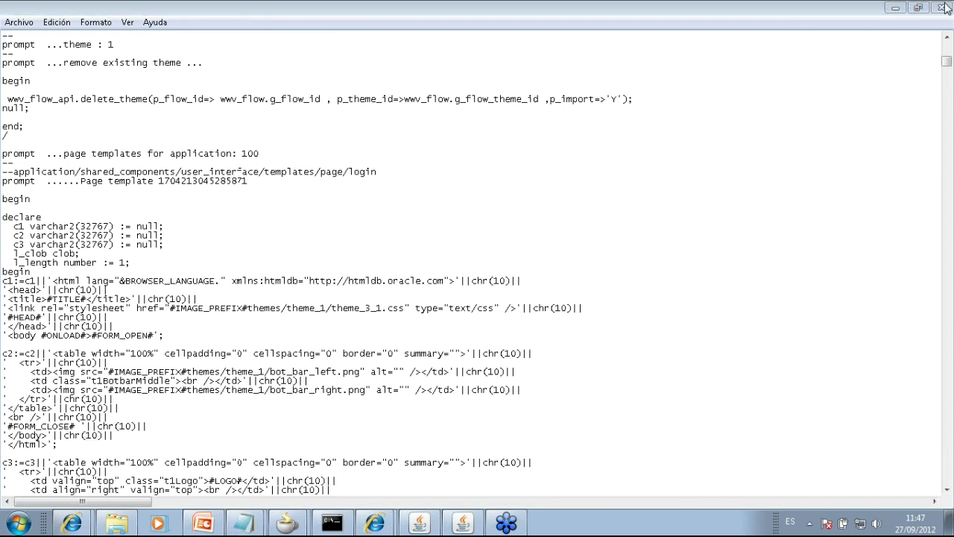
# Step: Return to PITSS.CON, collapse the APEX applications tree, leave the APEX Assistant, and show the Development tools
pyautogui.moveTo(423, 527)
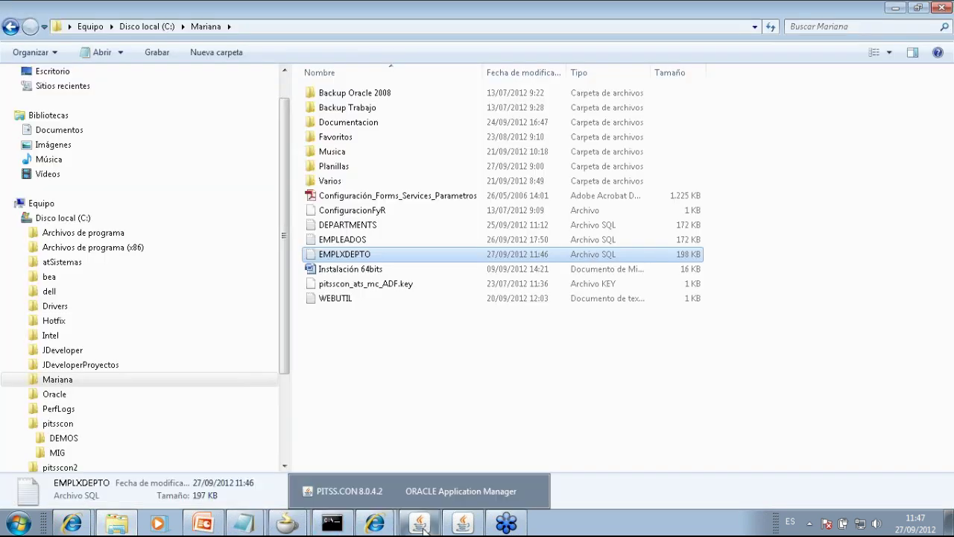
pyautogui.click(418, 490)
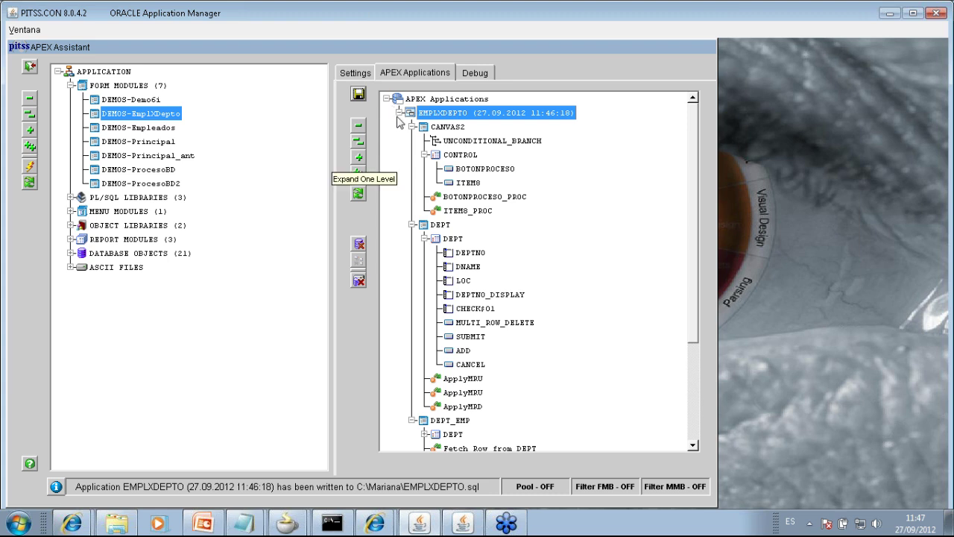
pyautogui.click(400, 112)
pyautogui.click(387, 99)
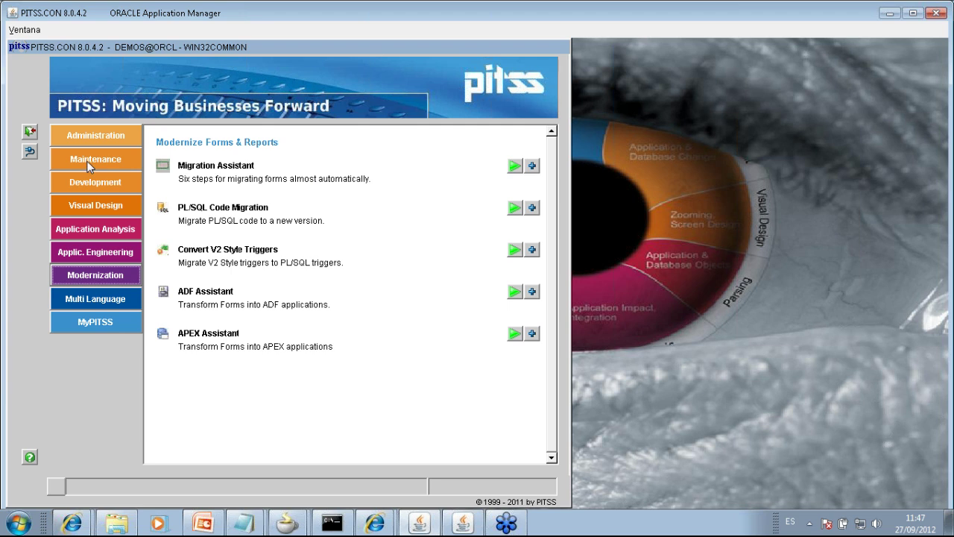
pyautogui.click(95, 185)
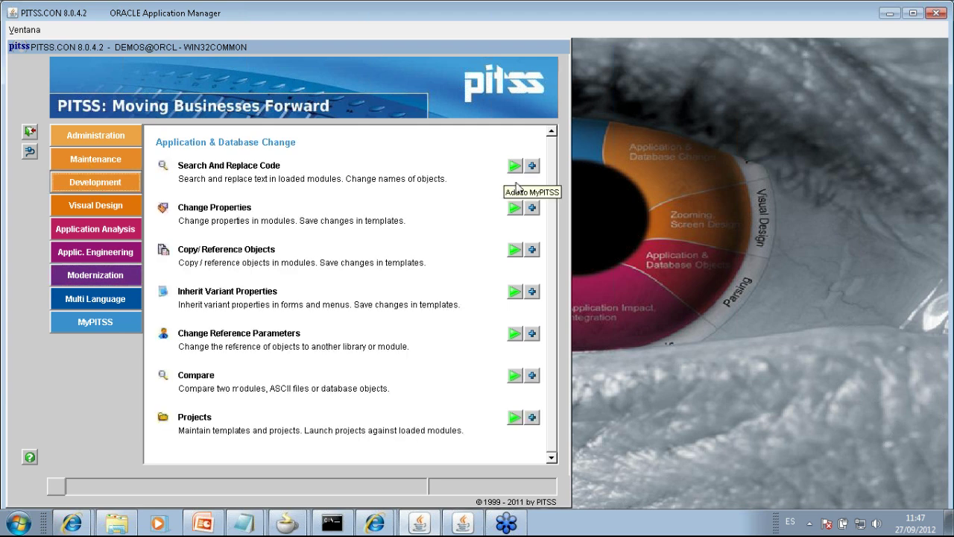